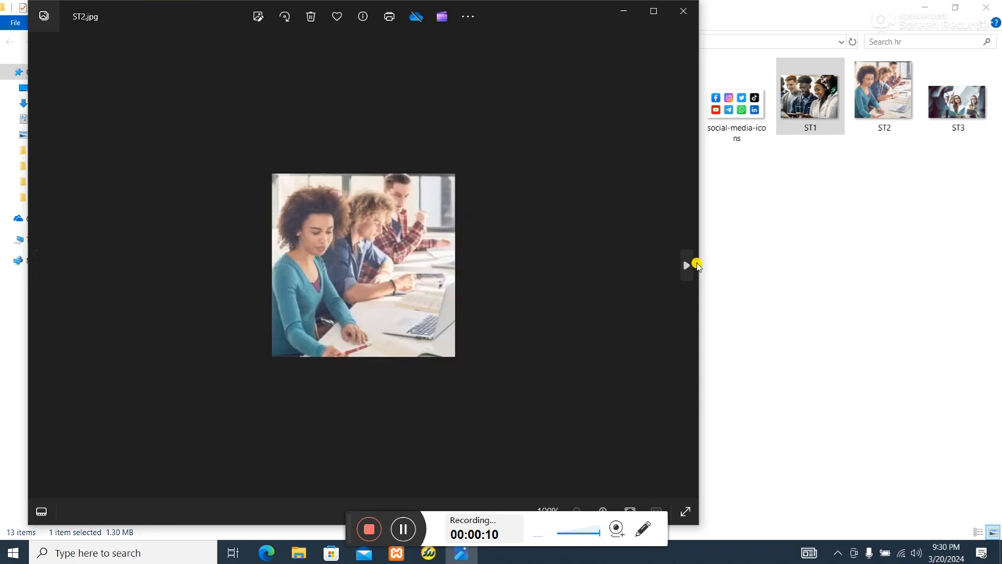
Look through the remaining student photos up to ST4 and close the image viewer.
click(693, 265)
click(693, 265)
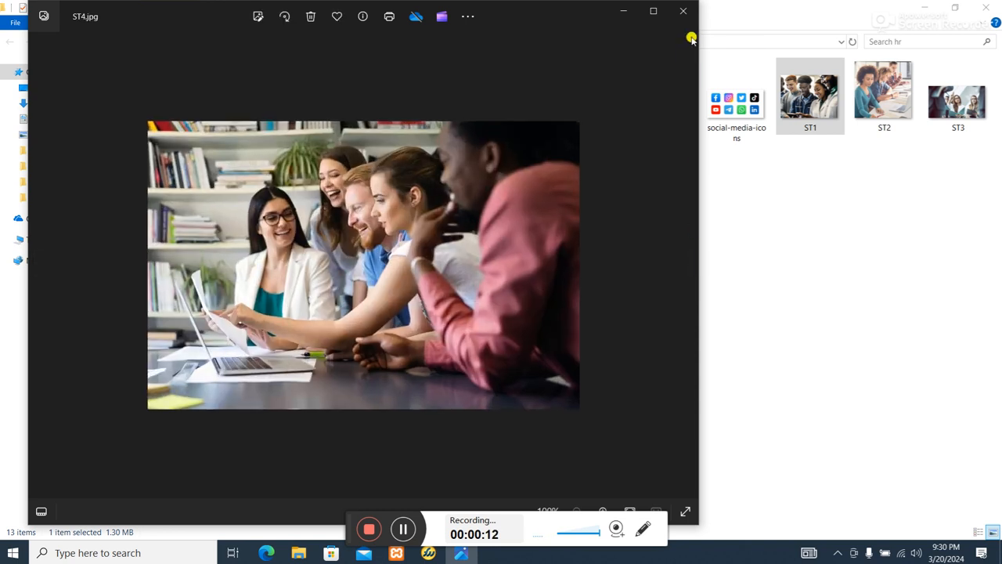
click(682, 10)
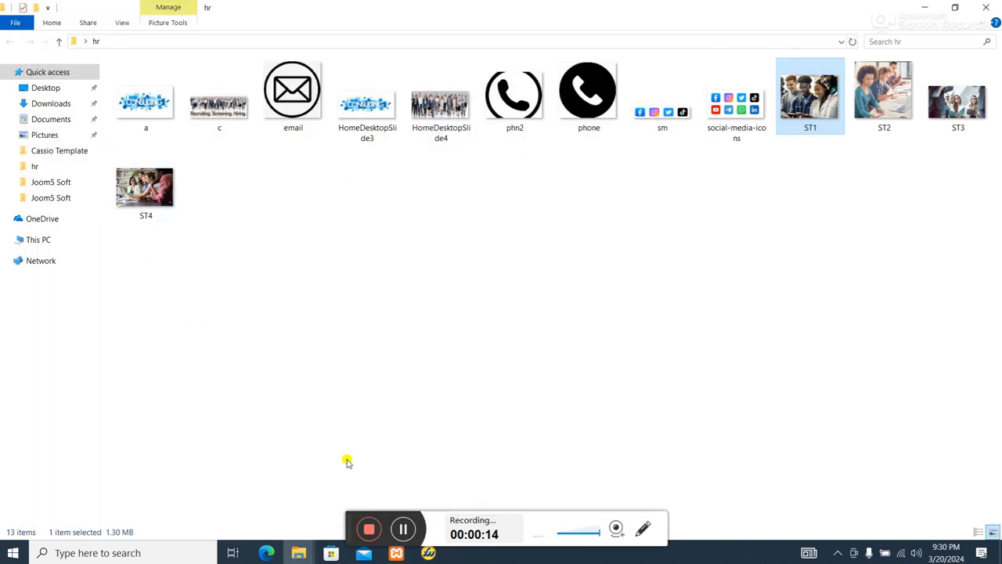
Switch to Microsoft Edge and open the preview of the theme--200293-j4 site template from the Joomla administration.
click(266, 553)
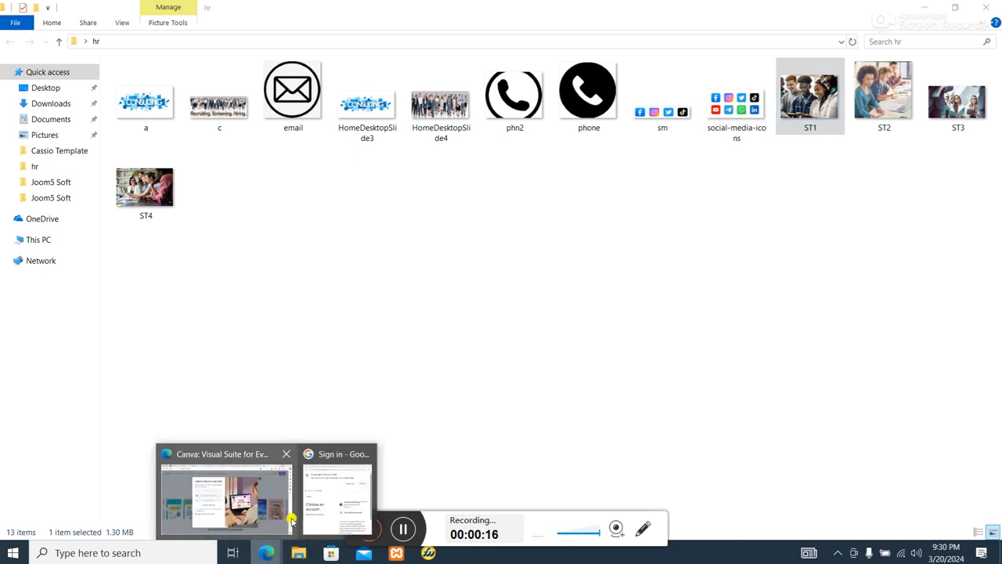
click(240, 487)
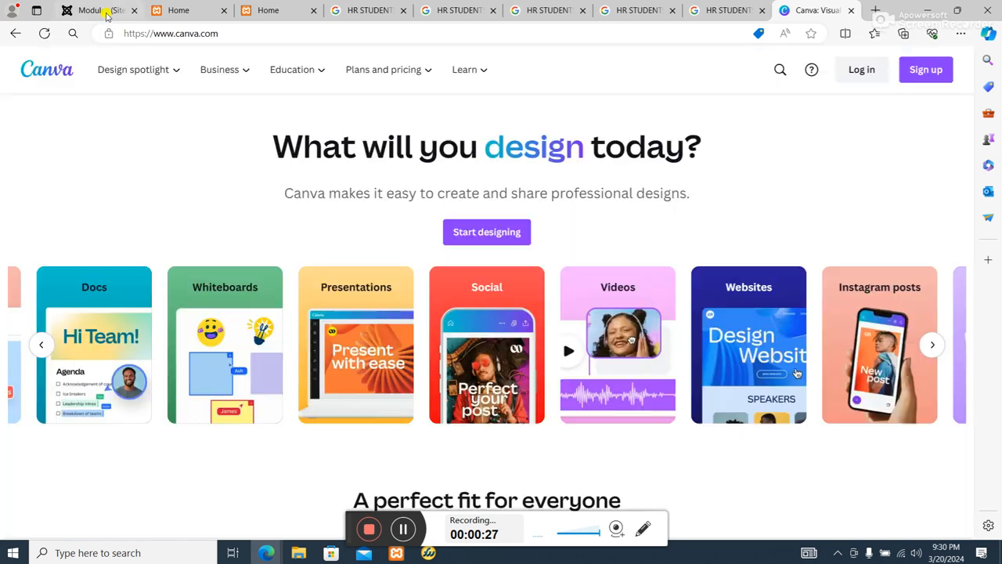
click(103, 11)
scroll(128, 324, down, 2)
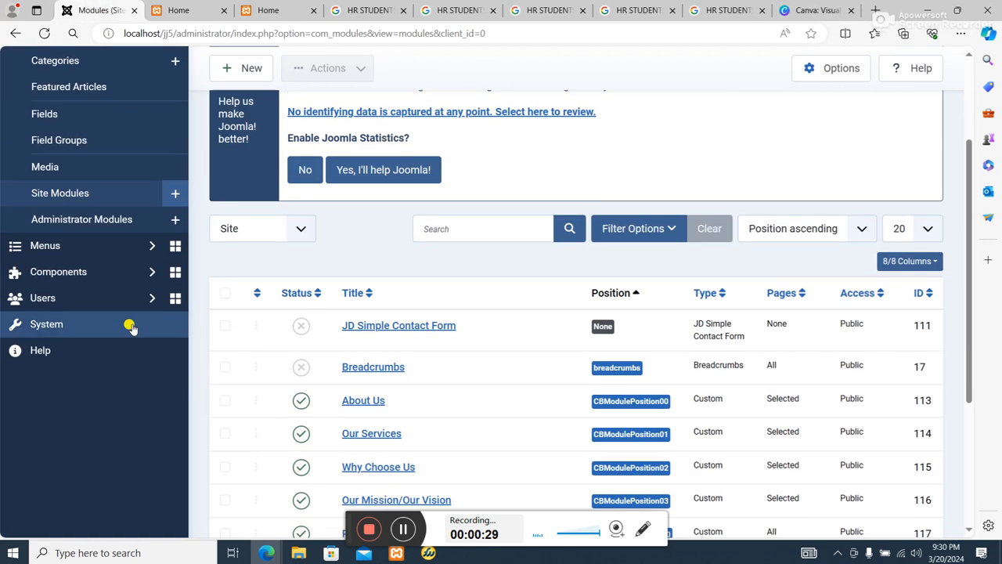
click(46, 323)
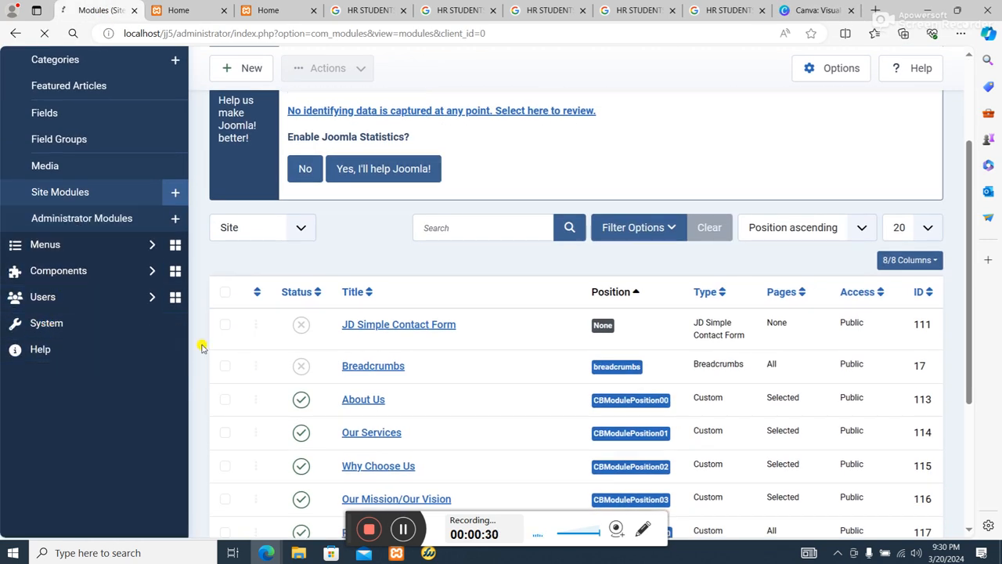
scroll(309, 385, down, 3)
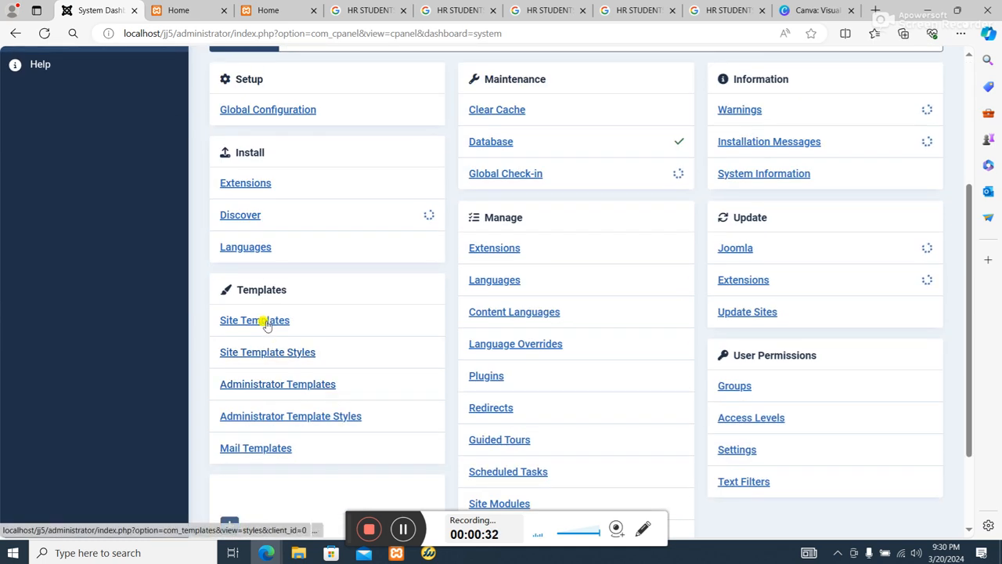
click(261, 320)
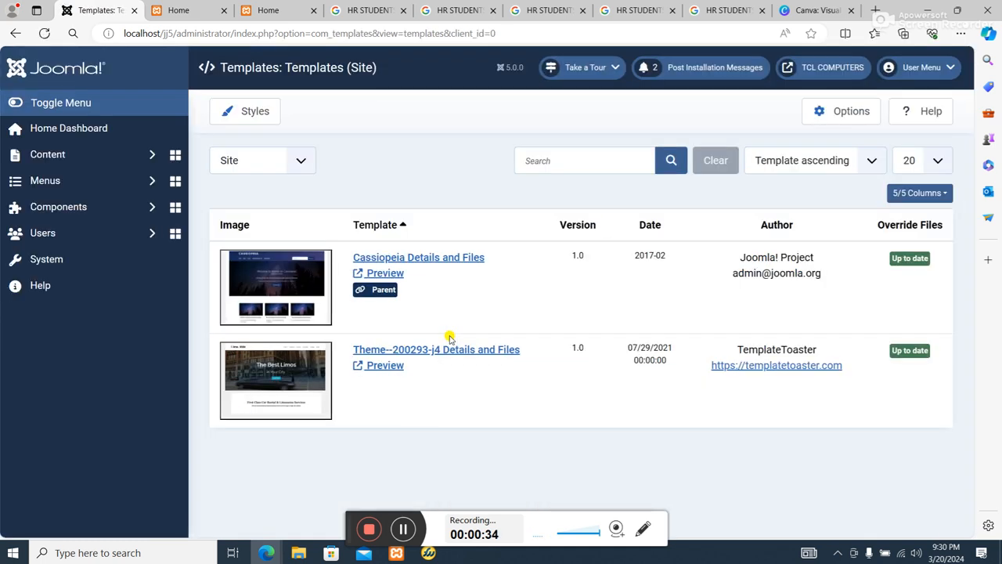
scroll(441, 368, down, 1)
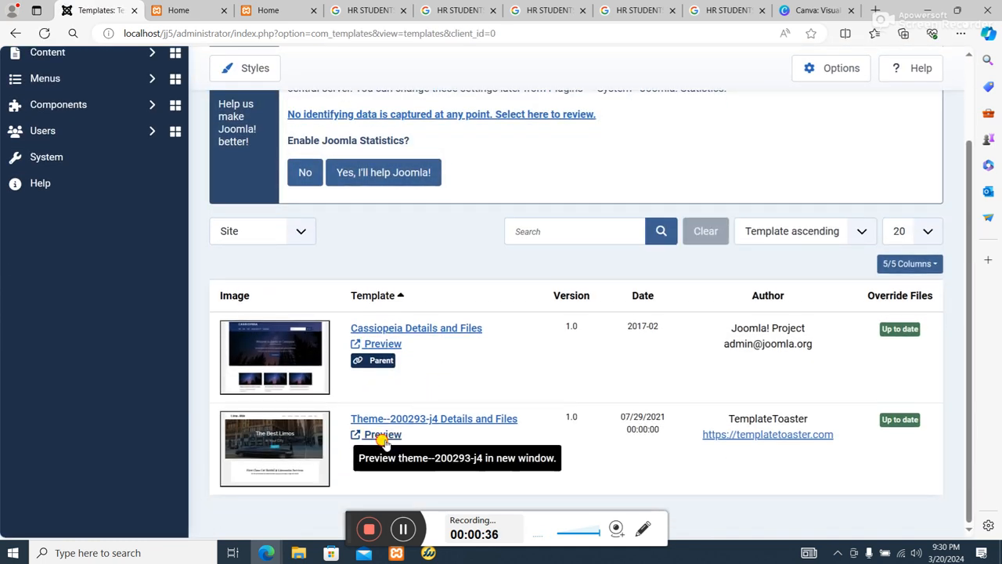
click(382, 436)
Examine the module positions in the template preview, from the slideshow area down to the footer.
scroll(555, 331, down, 15)
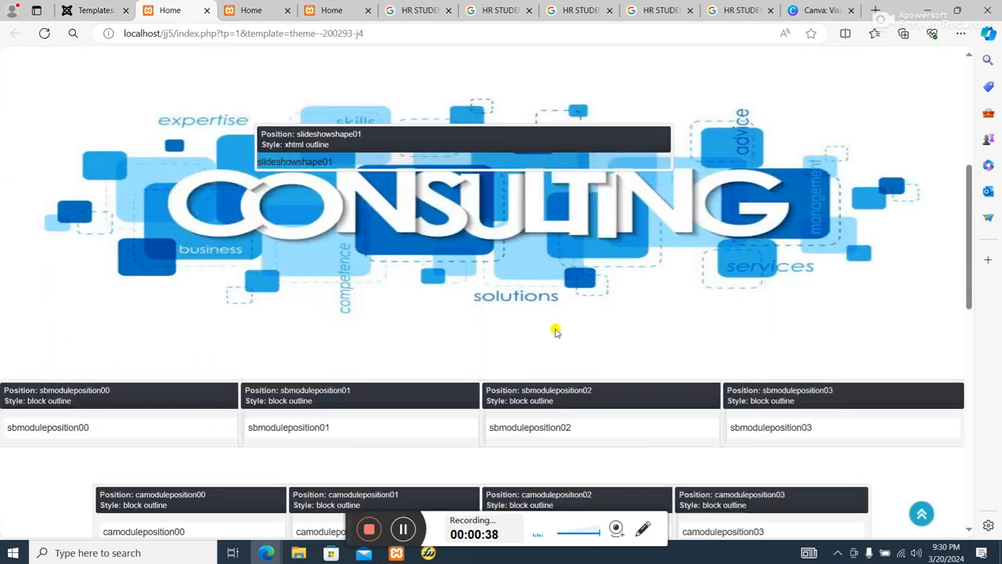
scroll(408, 242, up, 2)
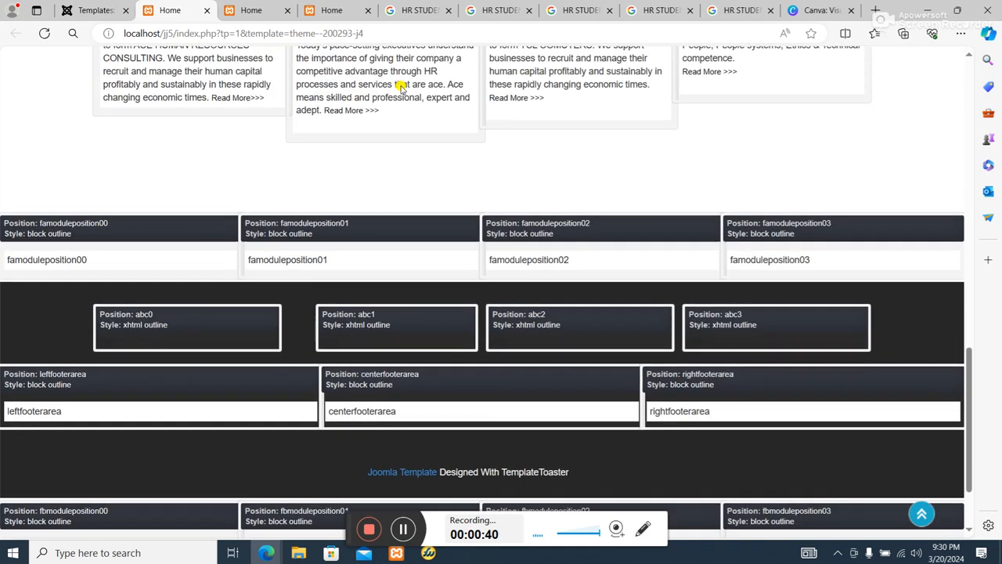
scroll(440, 172, down, 3)
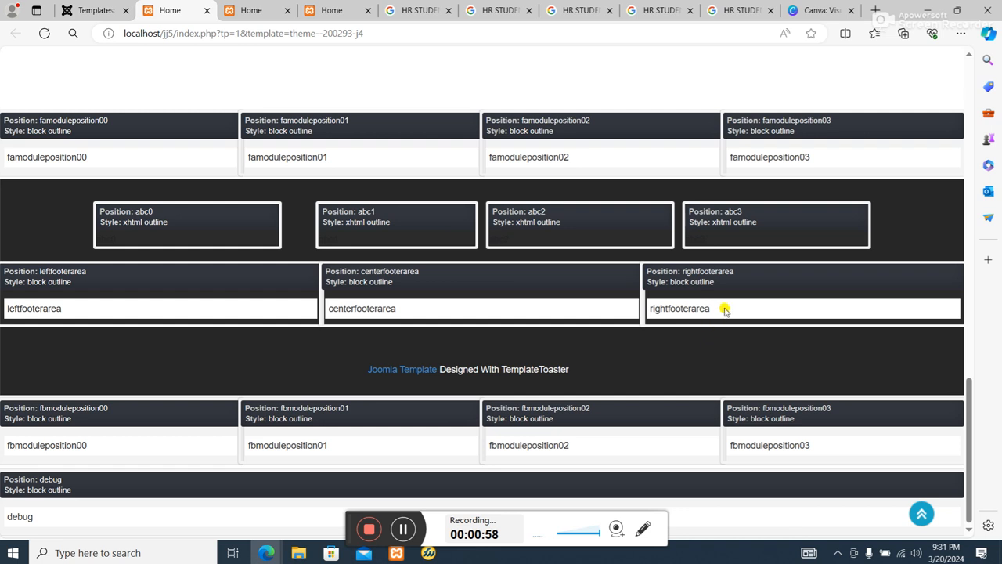
scroll(726, 310, up, 1)
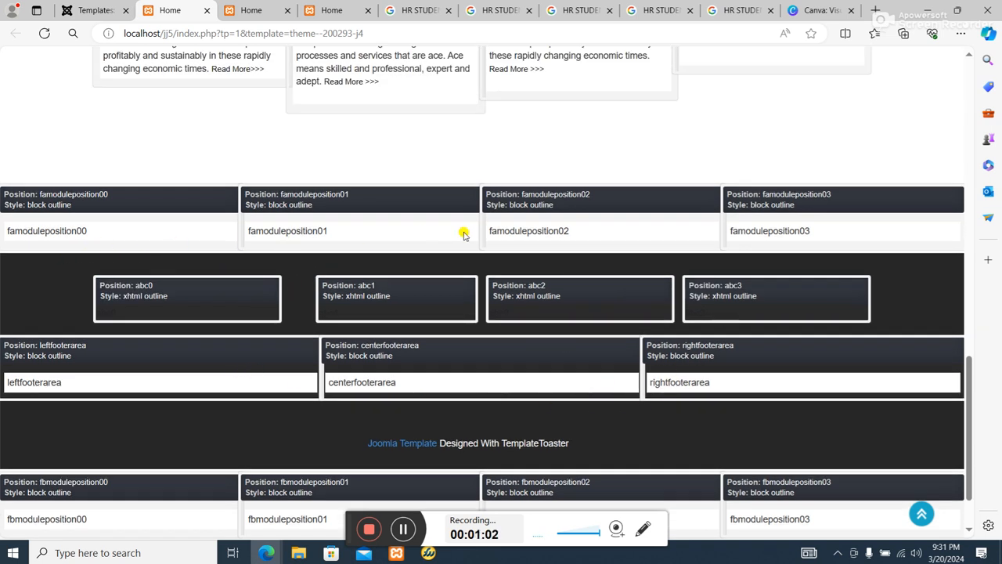
scroll(822, 262, down, 1)
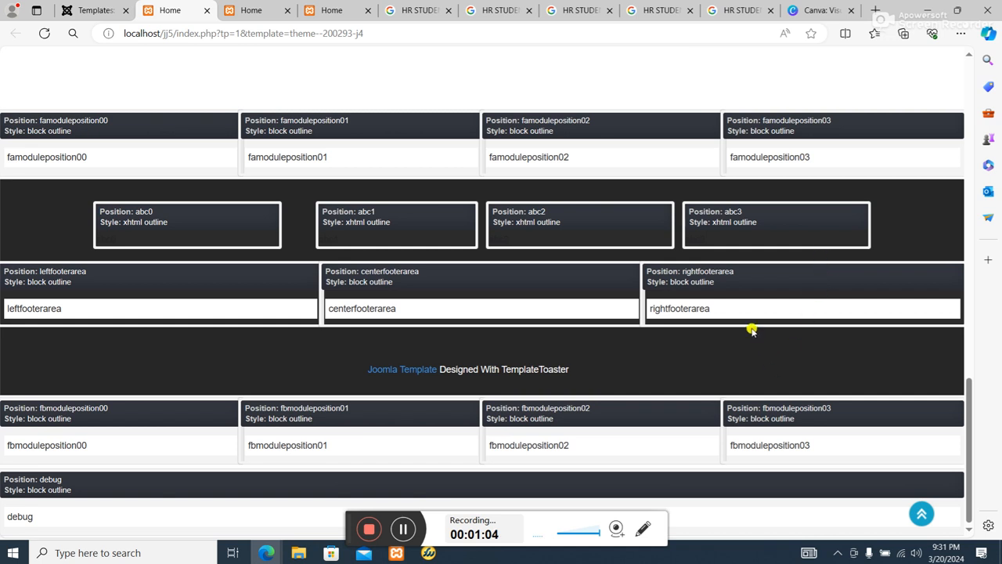
scroll(611, 179, up, 3)
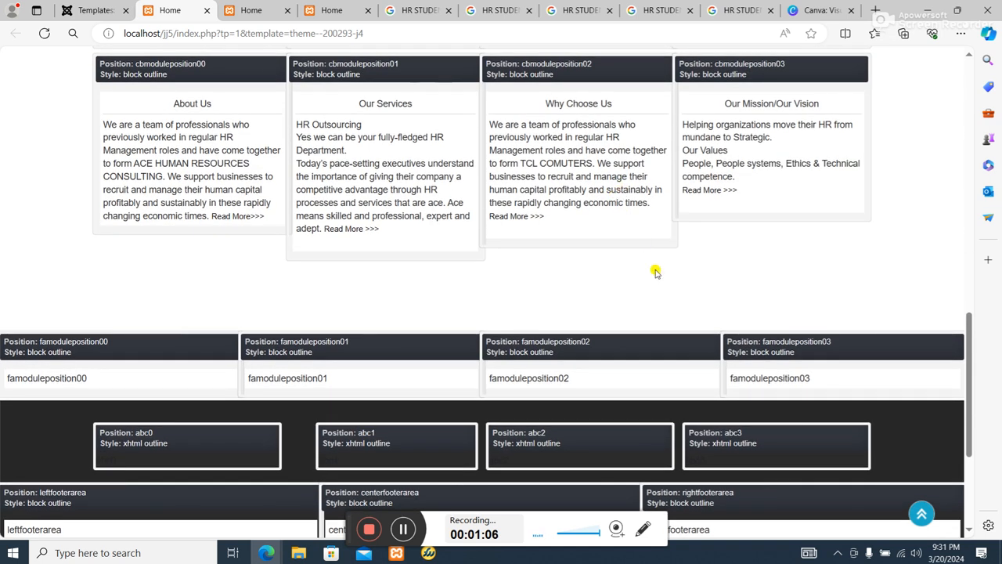
Sign in to Canva with the listed Google account and dismiss the pop-up over its home page.
click(822, 10)
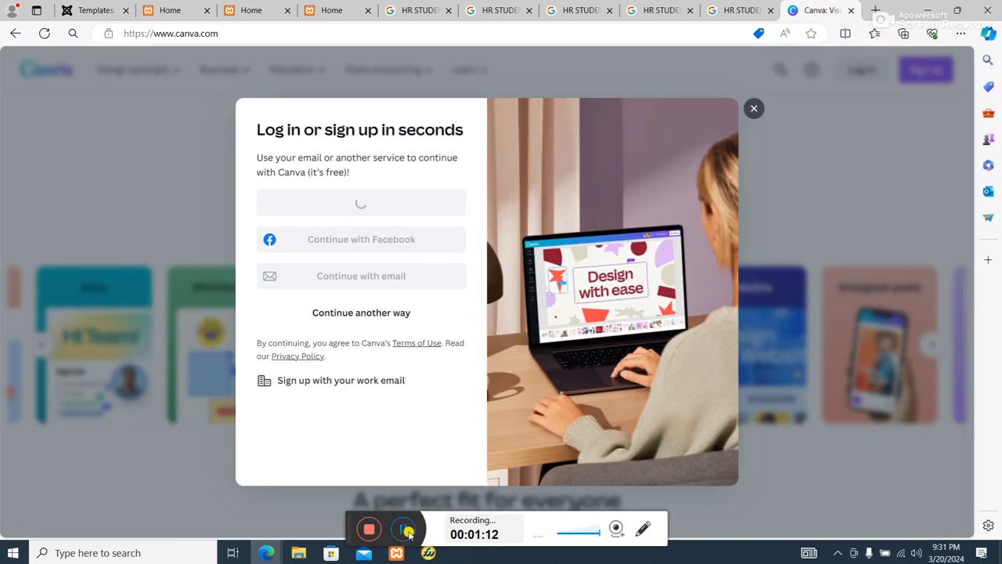
click(403, 530)
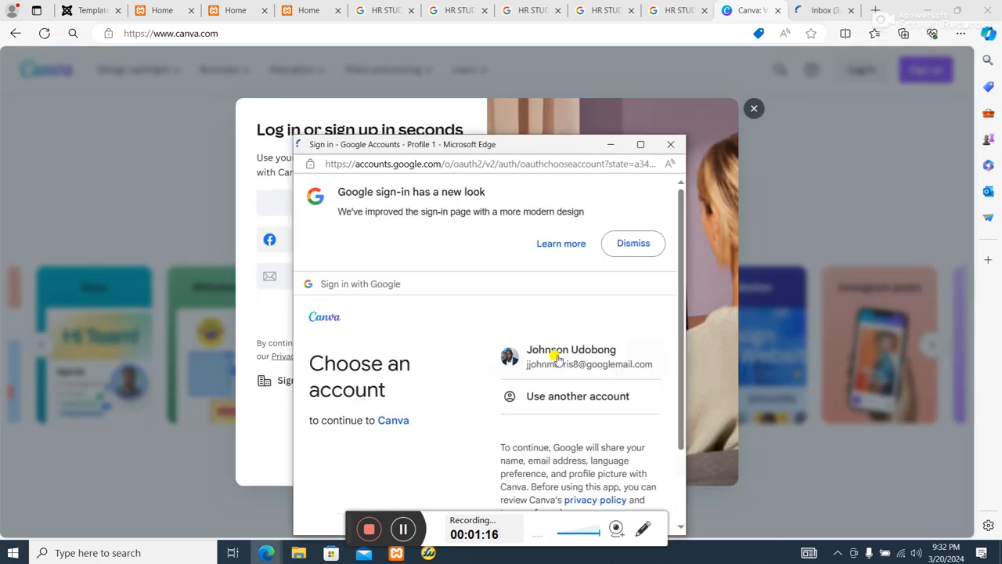
click(557, 358)
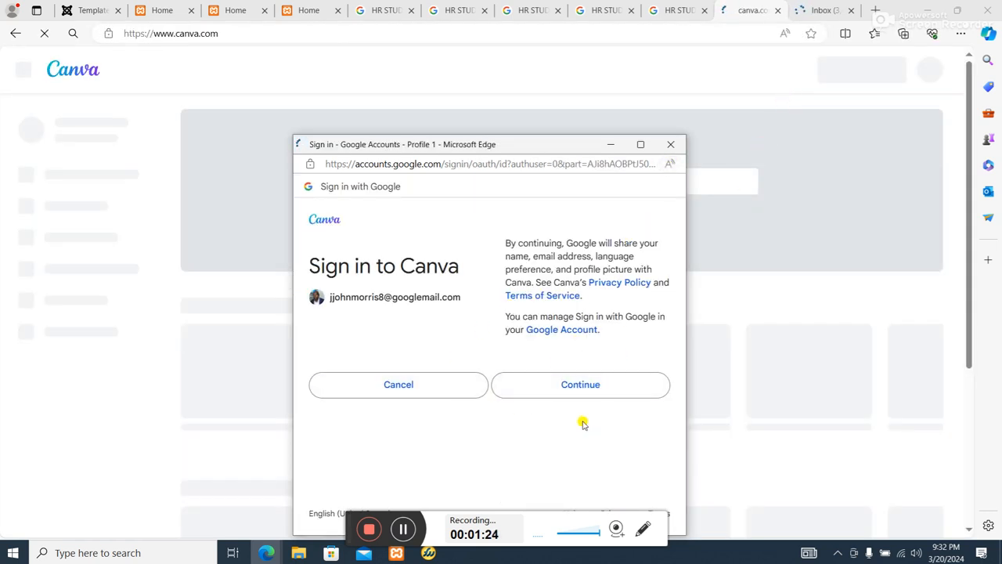
click(586, 394)
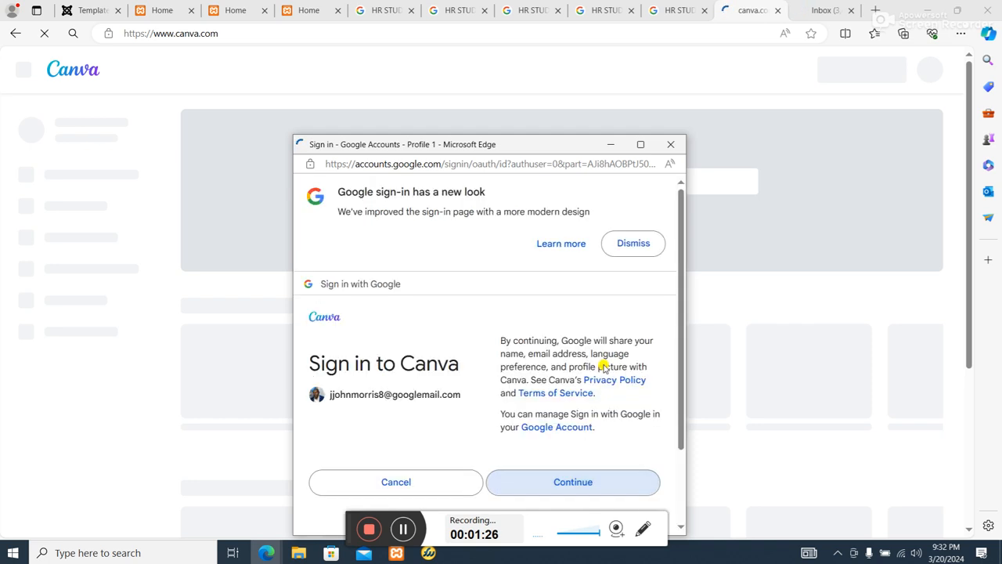
click(600, 483)
click(589, 481)
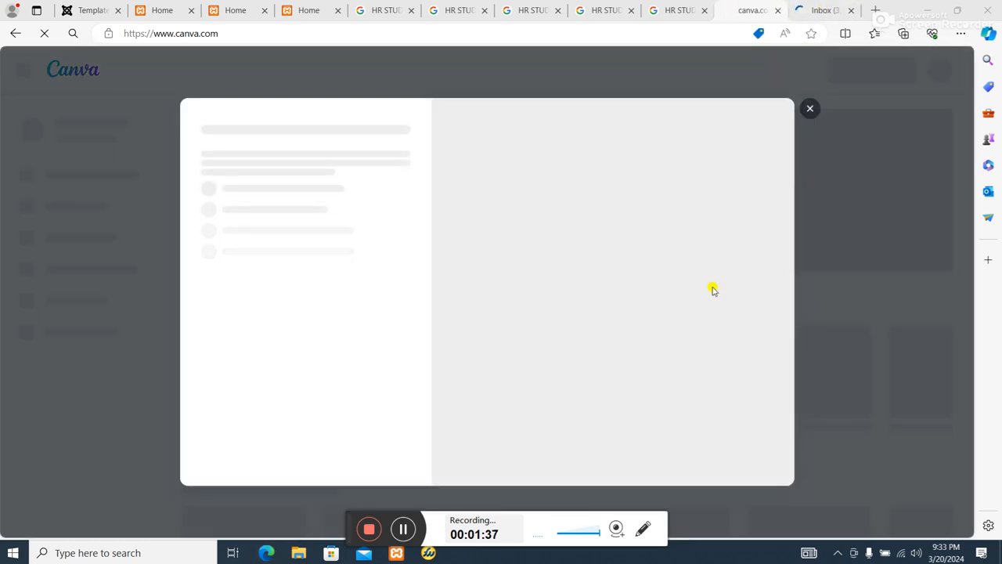
click(850, 11)
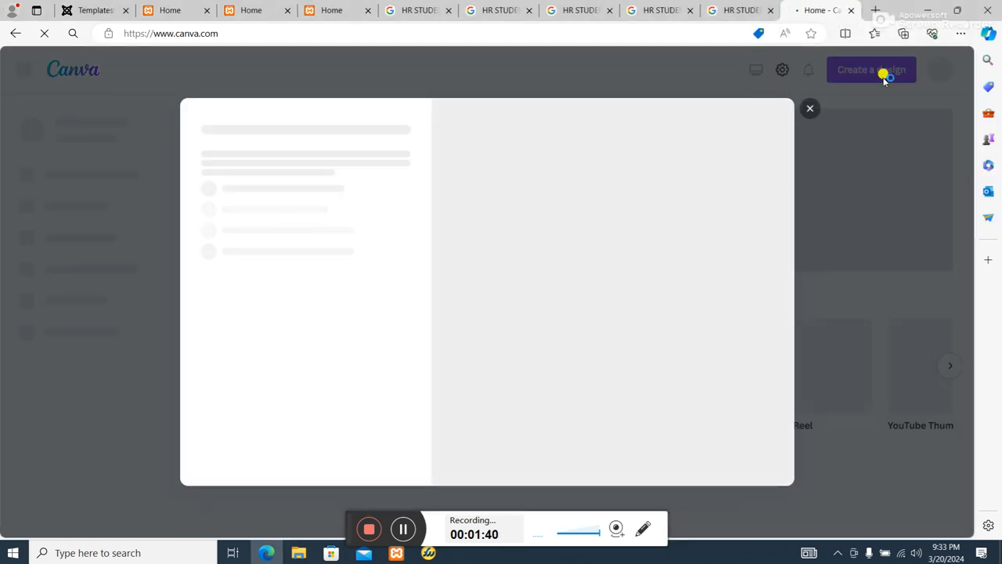
click(811, 106)
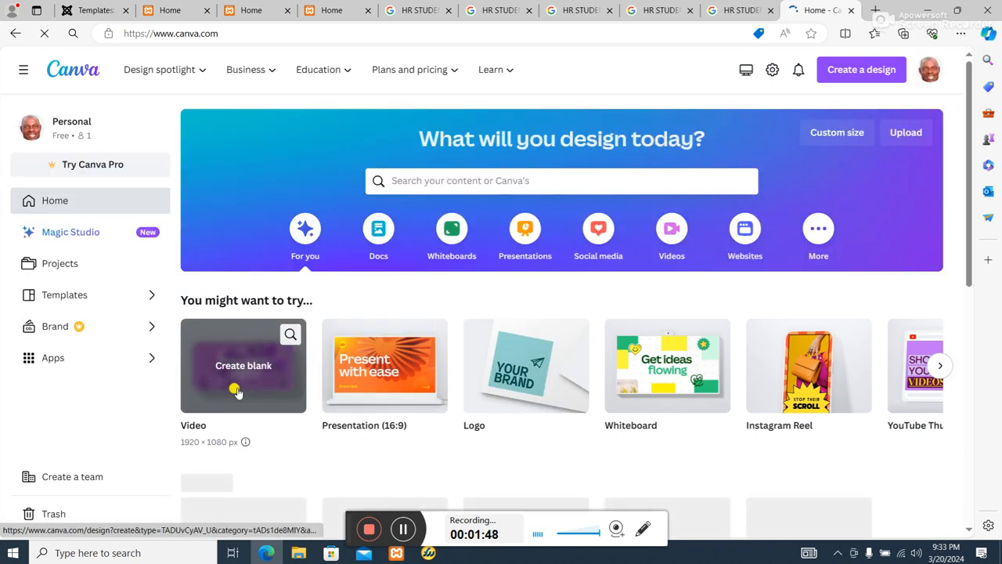
Create a blank Presentation (16:9) design in Canva.
click(396, 390)
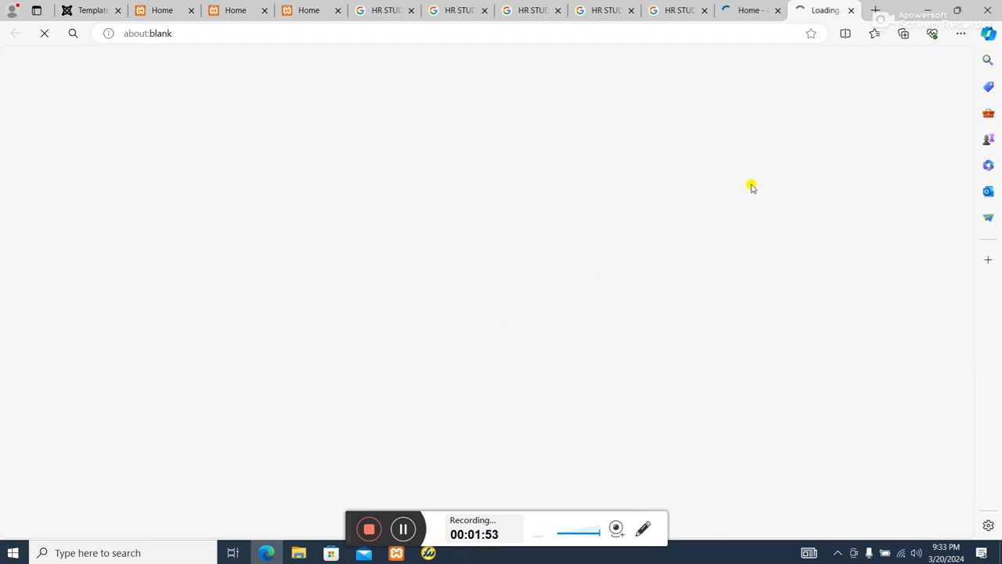
click(747, 10)
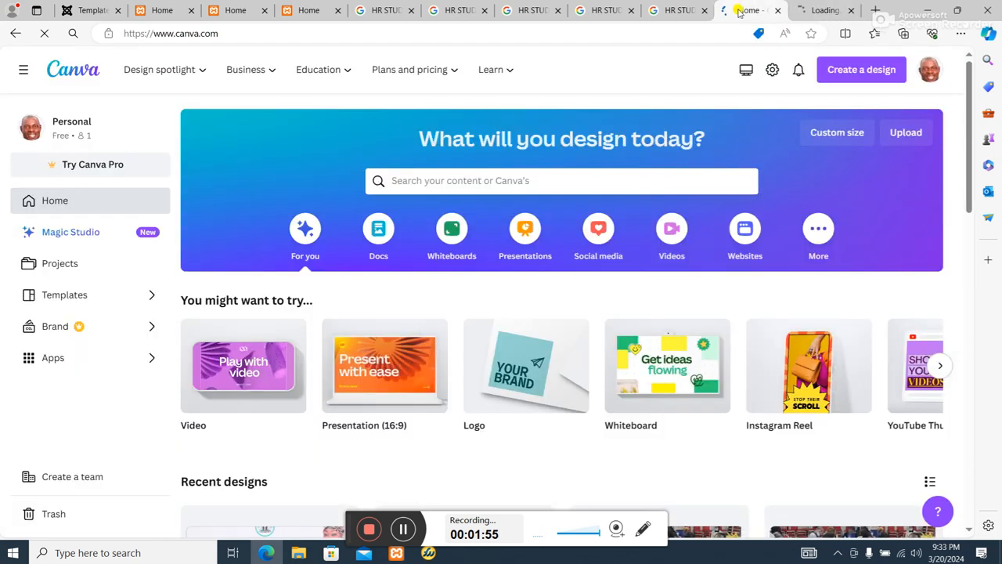
click(802, 16)
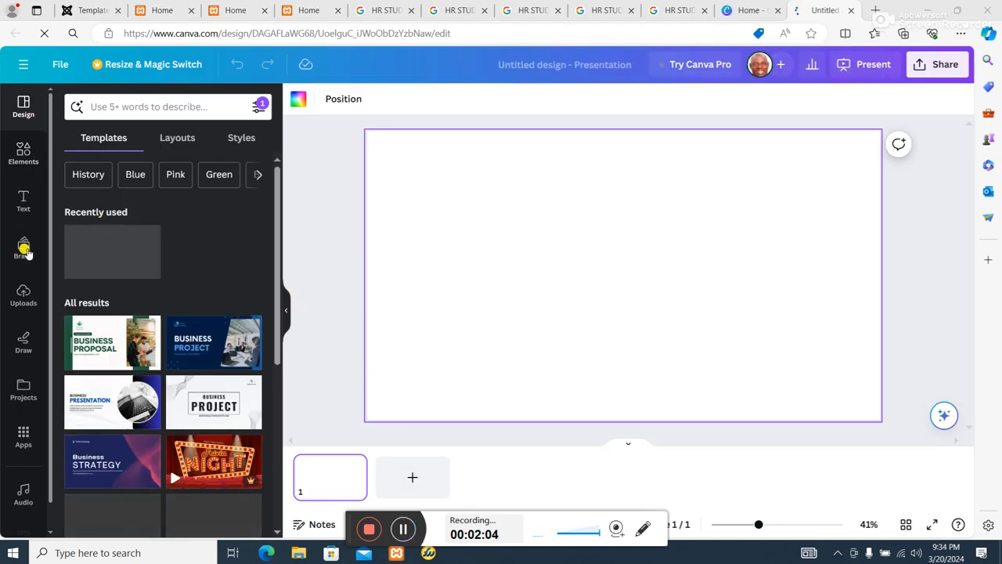
Upload the ST3 image from the hr folder and place it on the blank page.
click(24, 297)
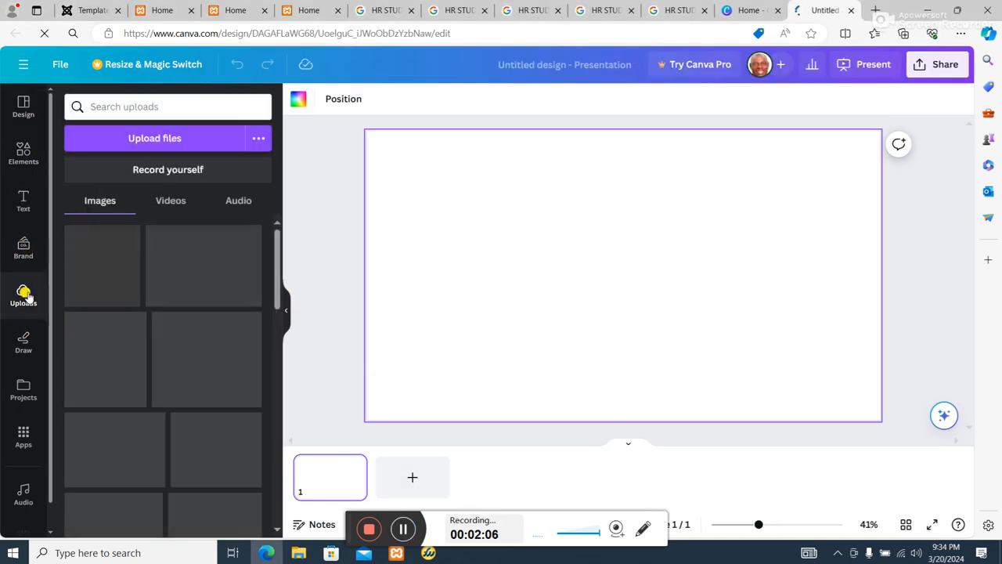
click(156, 137)
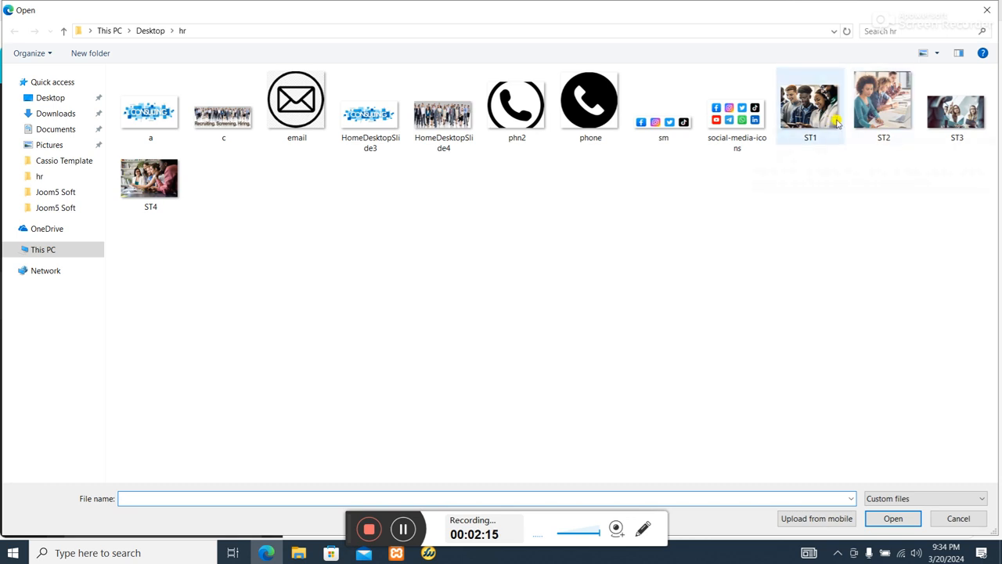
double_click(953, 111)
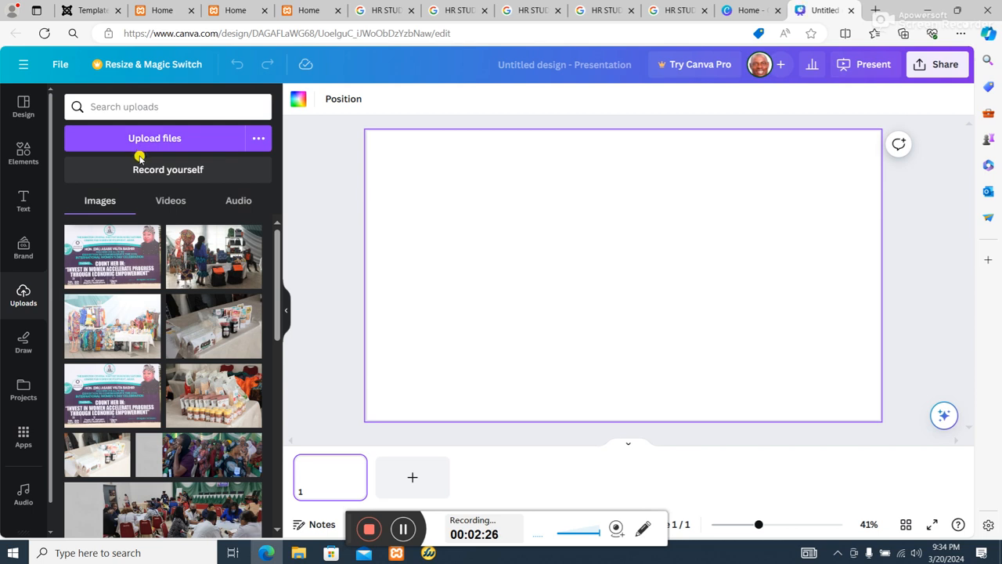
click(403, 530)
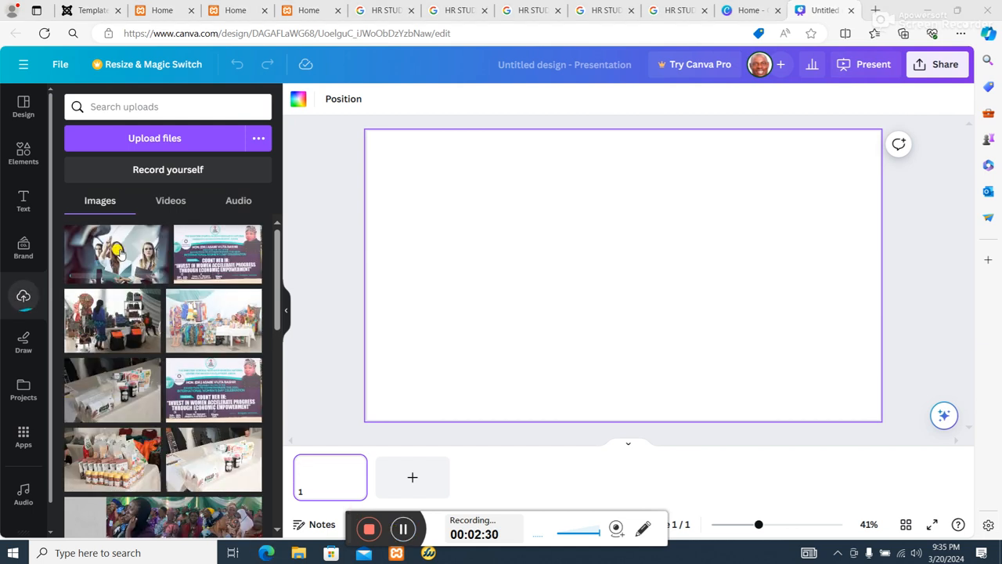
click(119, 250)
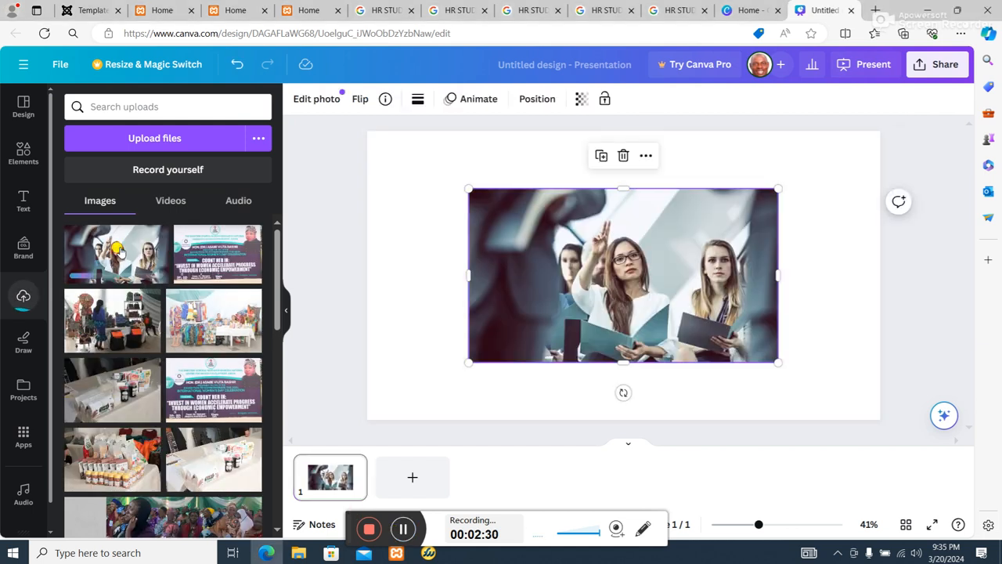
Enlarge the ST3 photo on all four sides so it fills the entire page.
drag(626, 187, 618, 131)
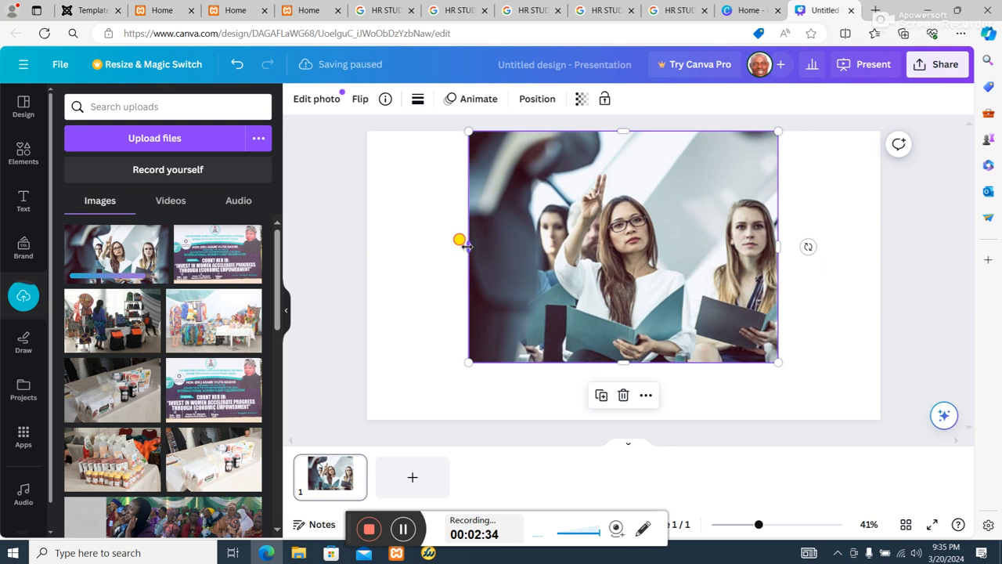
drag(466, 246, 365, 244)
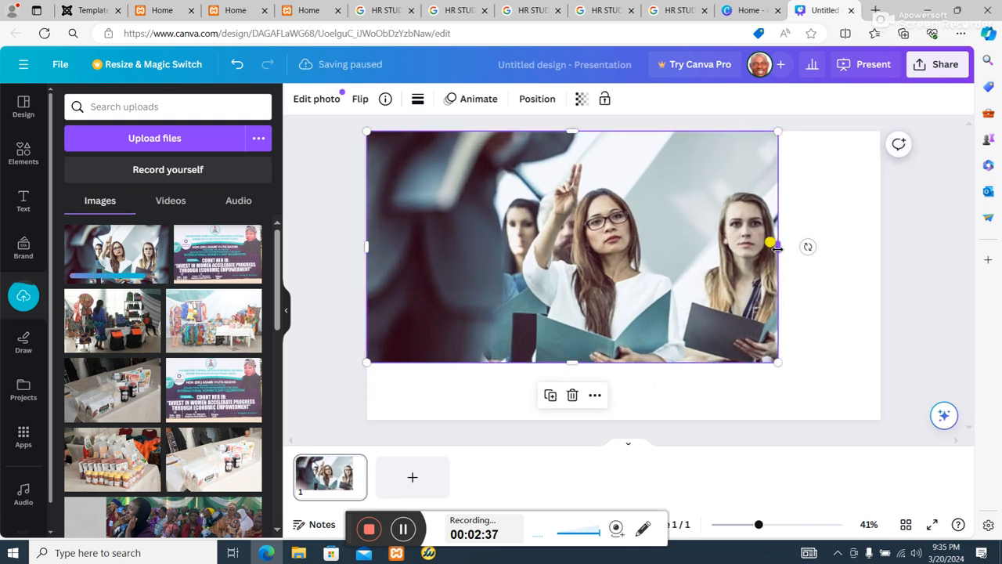
drag(775, 246, 879, 267)
drag(623, 363, 634, 423)
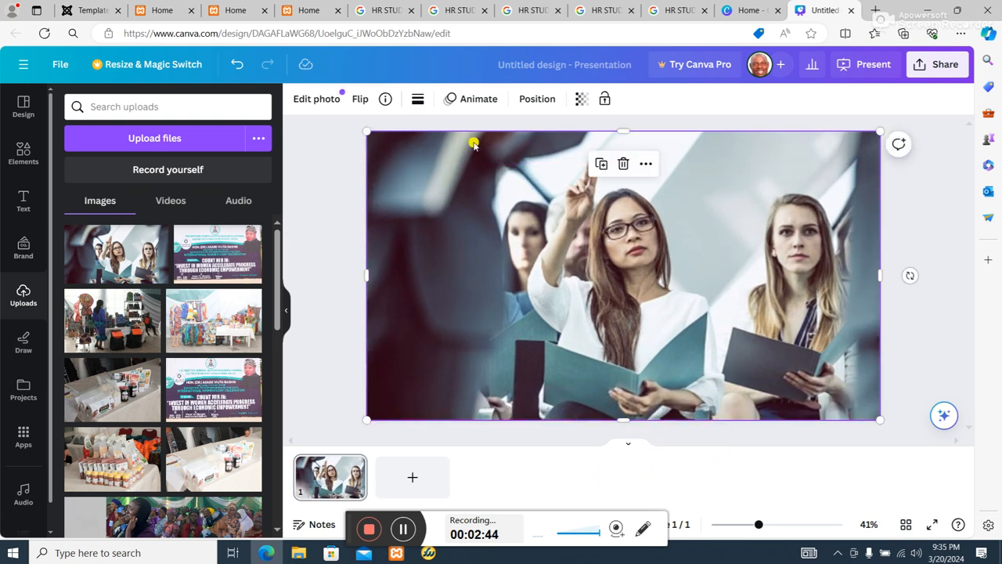
Add a heading to the page that reads "We are your trusted partner".
click(22, 200)
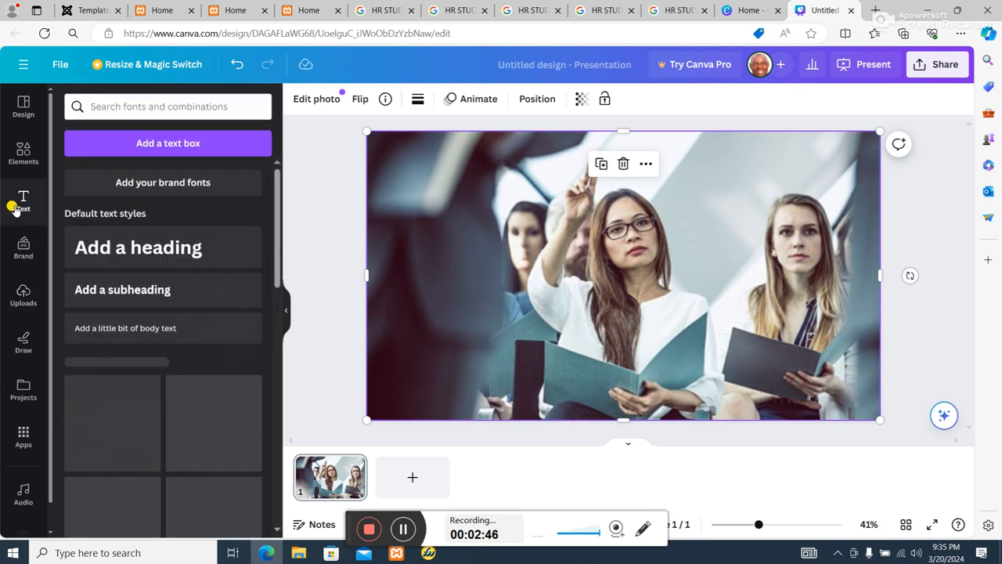
click(167, 247)
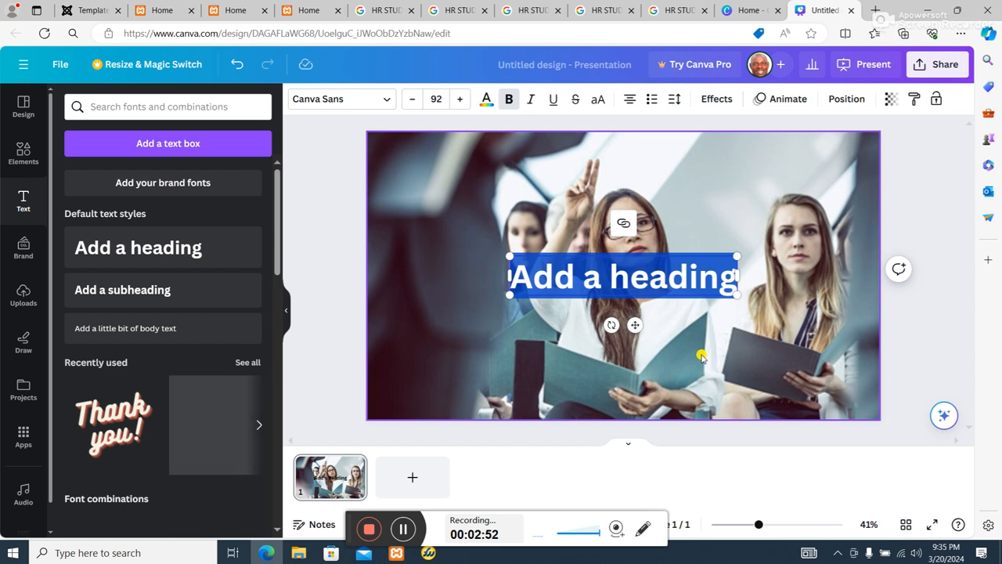
text(We are you)
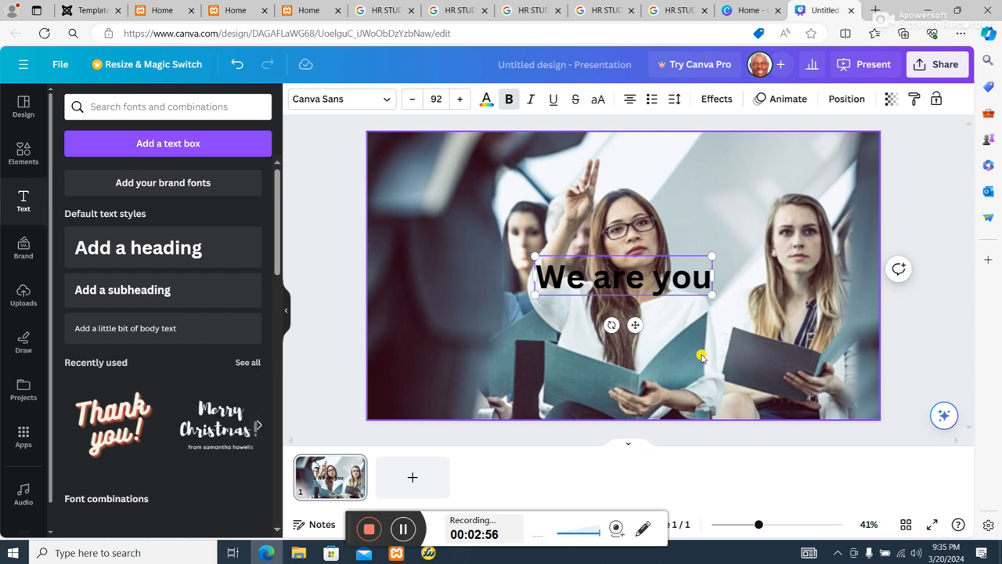
key(BackSpace)
key(BackSpace)
key(BackSpace)
key(BackSpace)
text(yo)
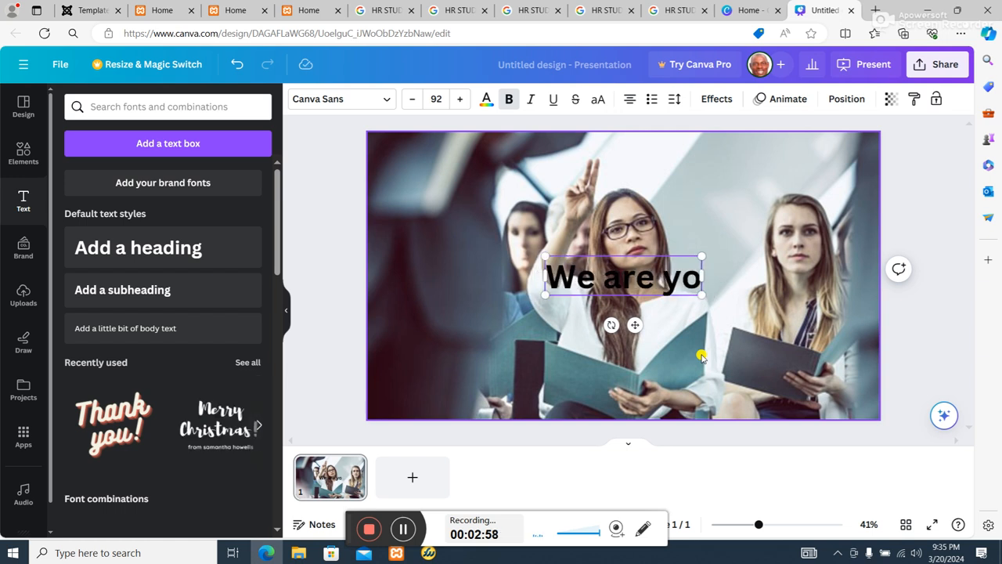
text(r)
key(BackSpace)
text(ur)
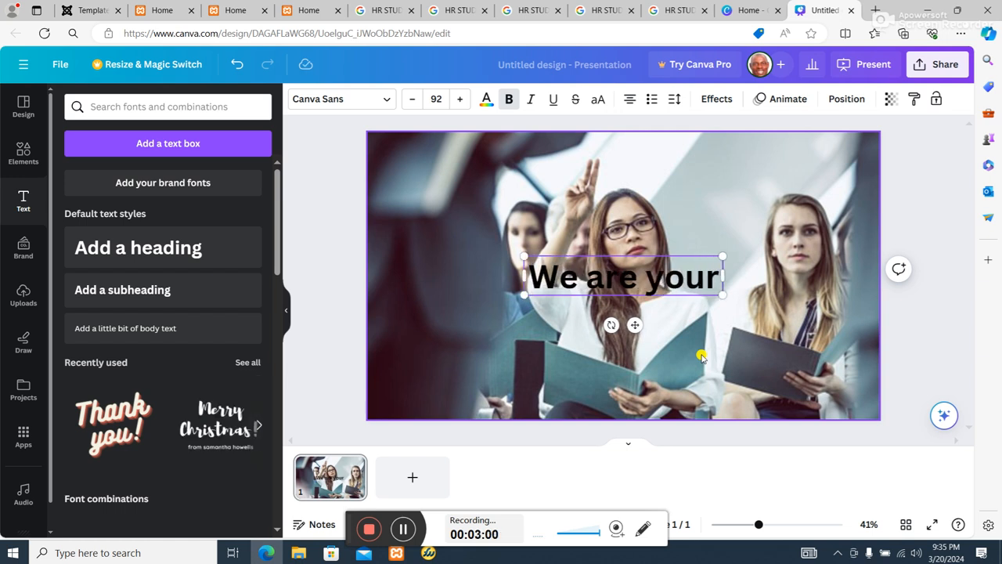
text( trusted partner)
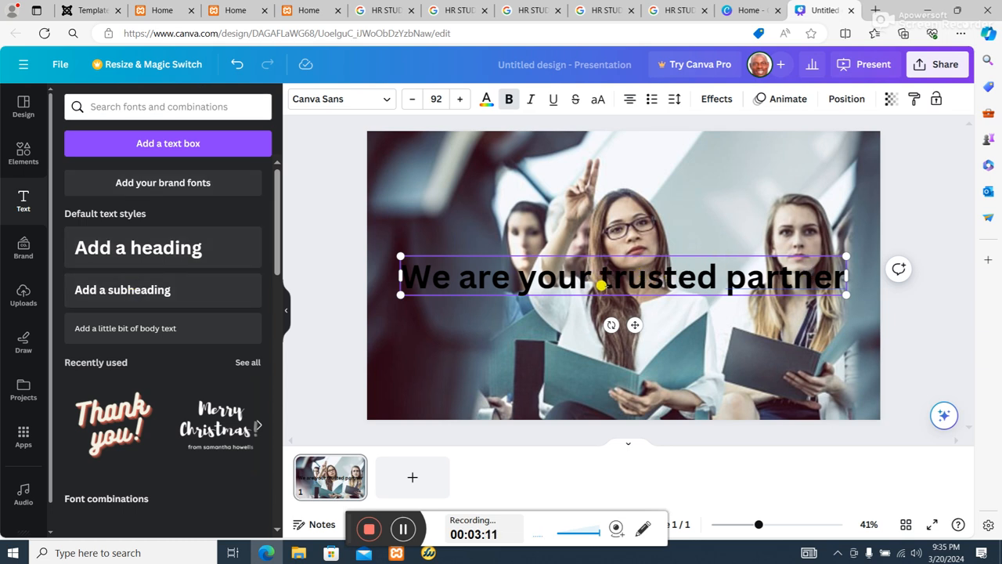
Break the heading into two lines after "We are your" and deselect it.
key(Return)
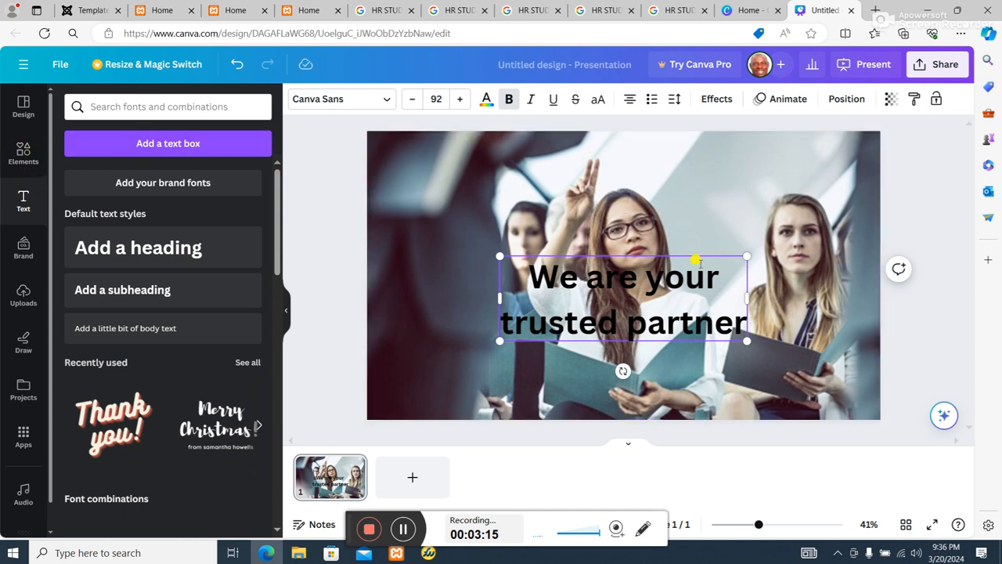
click(699, 263)
key(ctrl+shift+End)
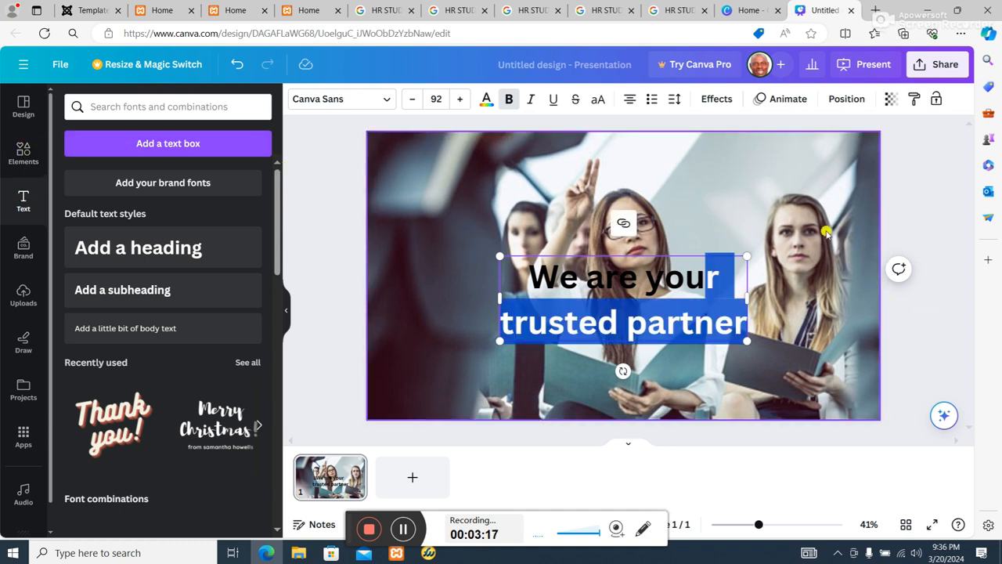
click(778, 218)
click(723, 278)
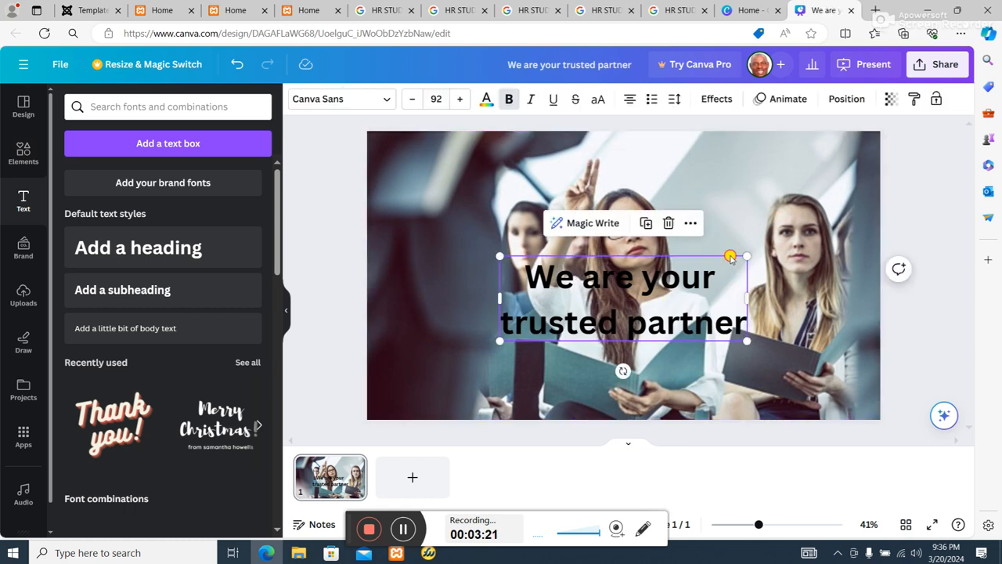
click(779, 209)
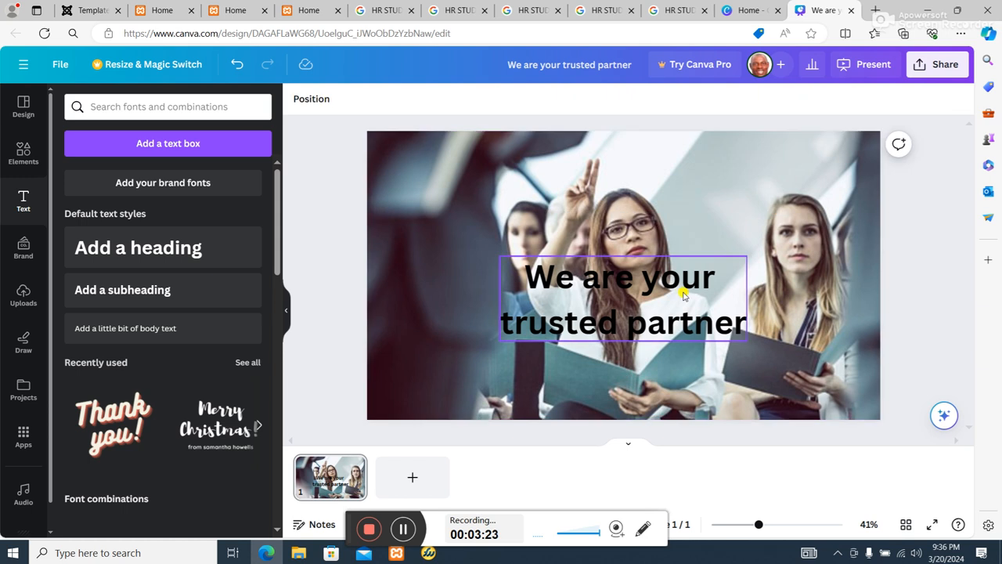
Move the heading to the top of the photo and widen its text box so the text fits on one line.
click(685, 275)
drag(683, 272, 665, 160)
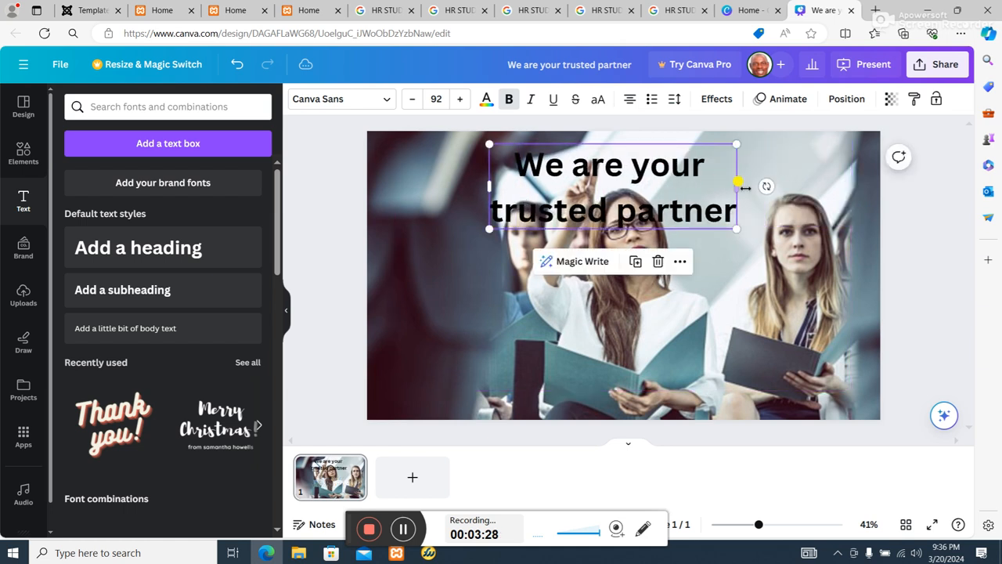
drag(737, 187, 830, 188)
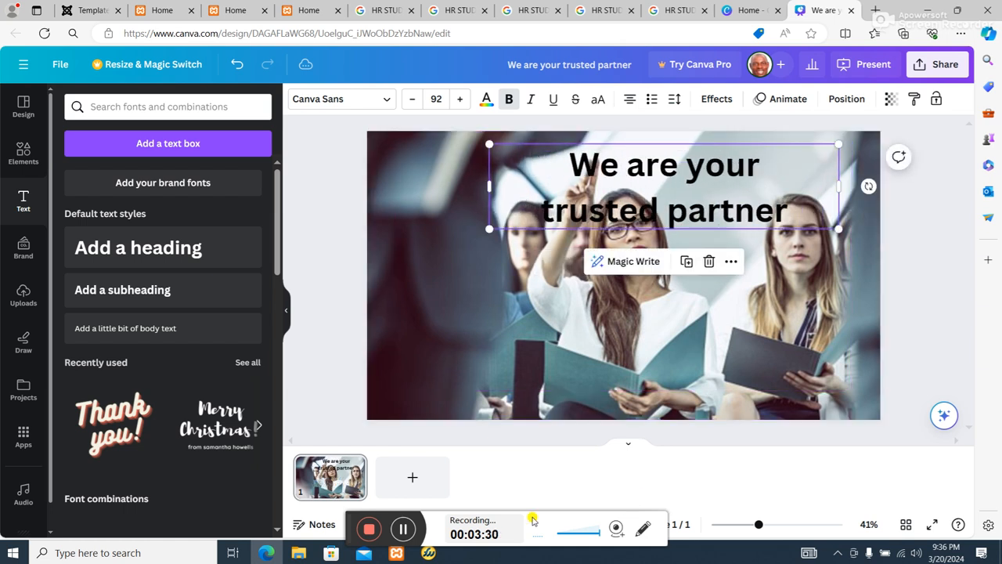
click(409, 529)
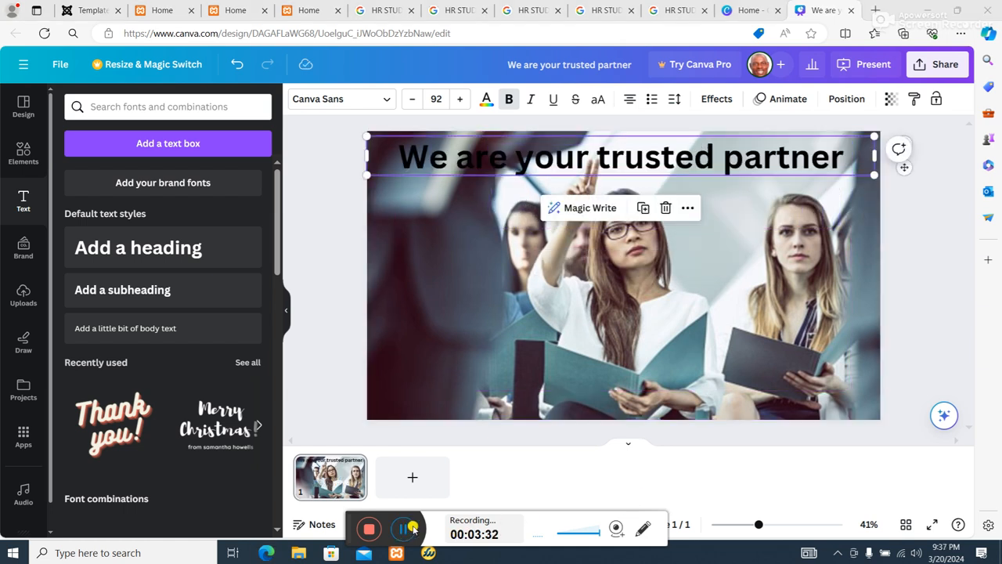
Recolor the whole heading text light green from the default solid colors.
double_click(404, 166)
click(396, 160)
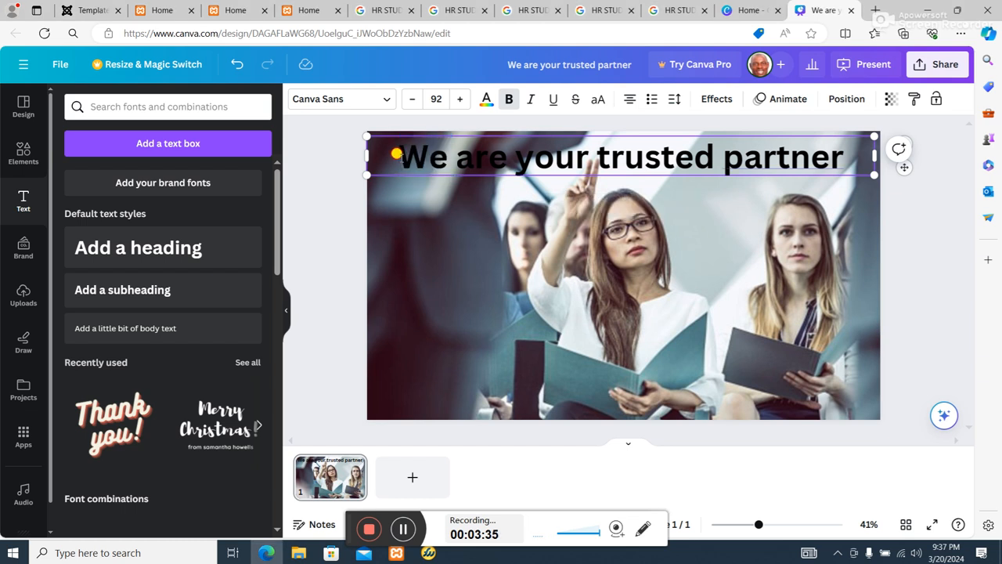
drag(396, 153, 848, 137)
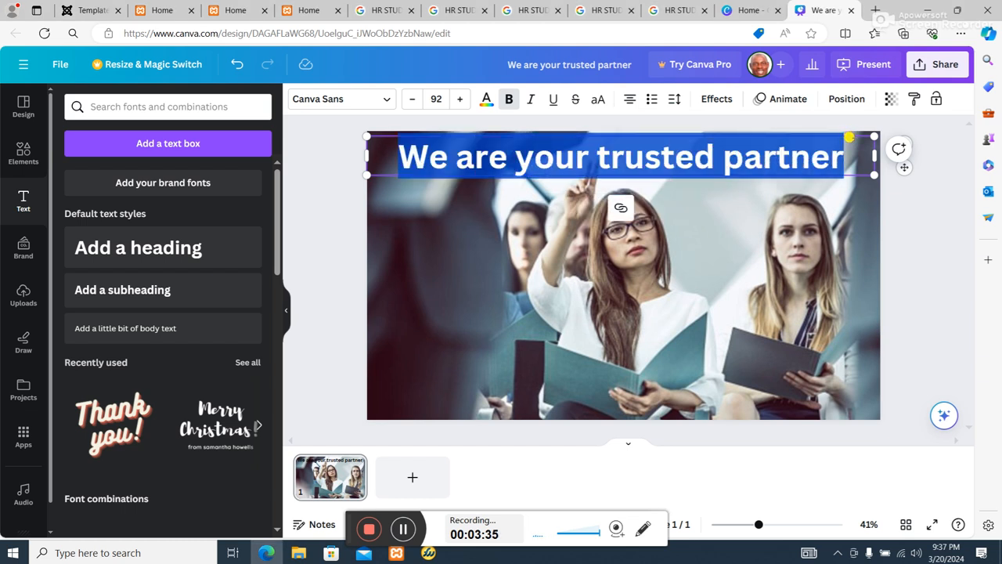
click(486, 101)
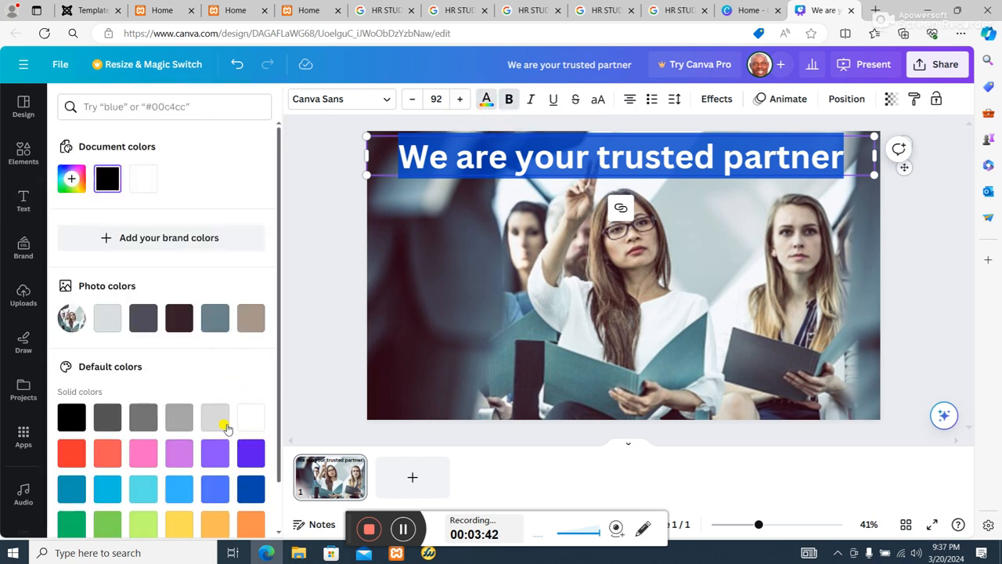
scroll(209, 474, down, 1)
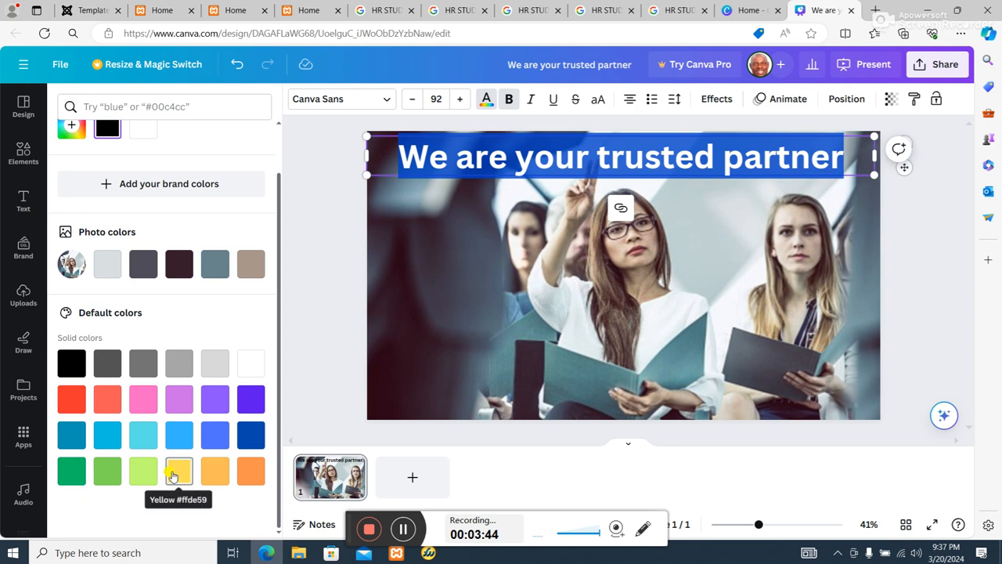
click(139, 468)
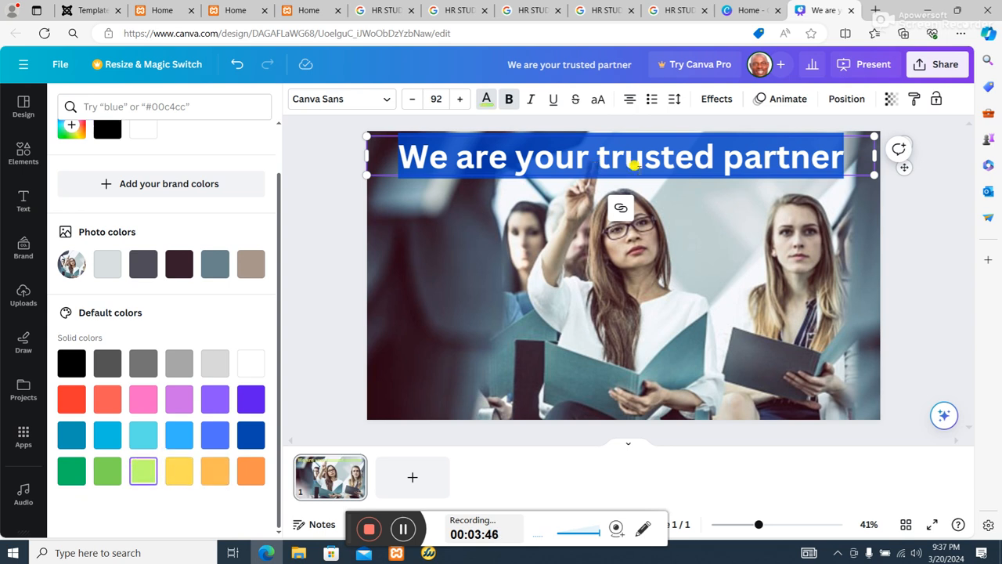
key(Escape)
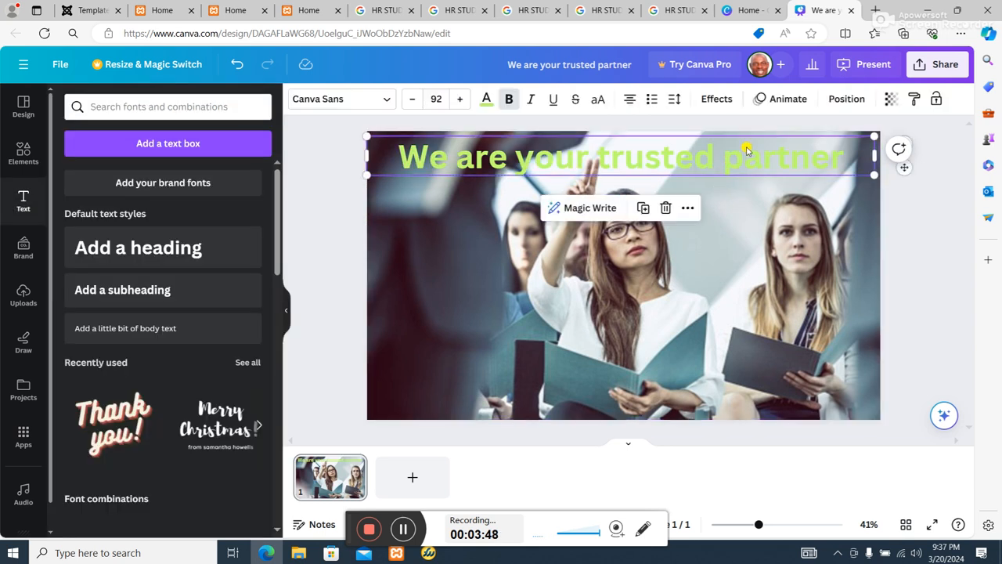
Apply the Typewriter writing animation to the whole heading text.
double_click(779, 148)
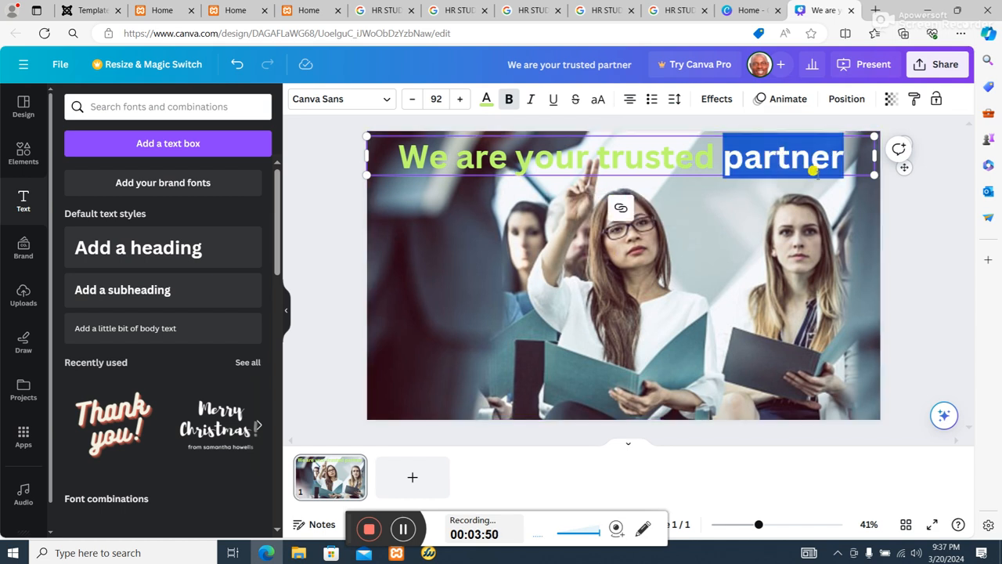
click(809, 159)
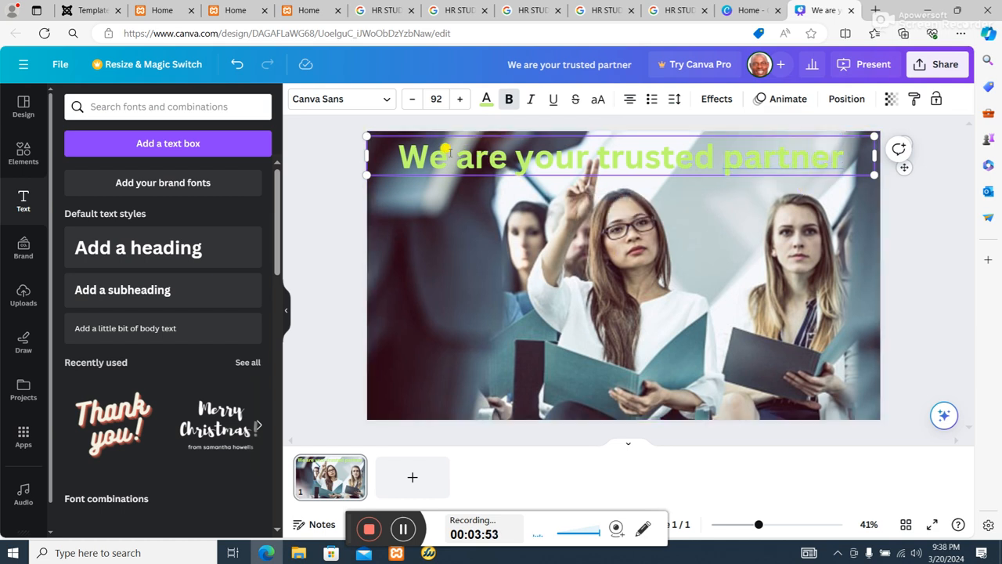
drag(413, 154, 850, 154)
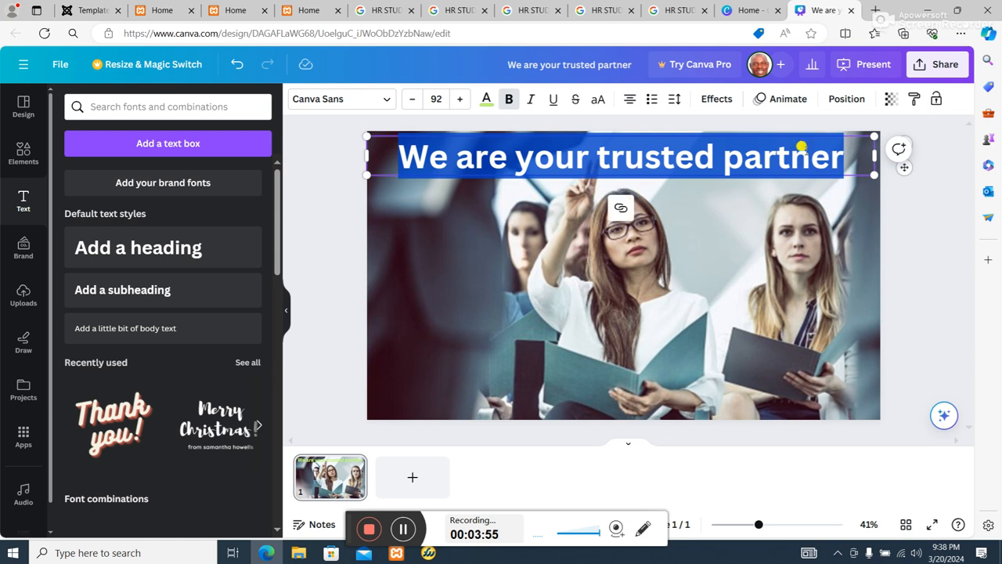
click(724, 105)
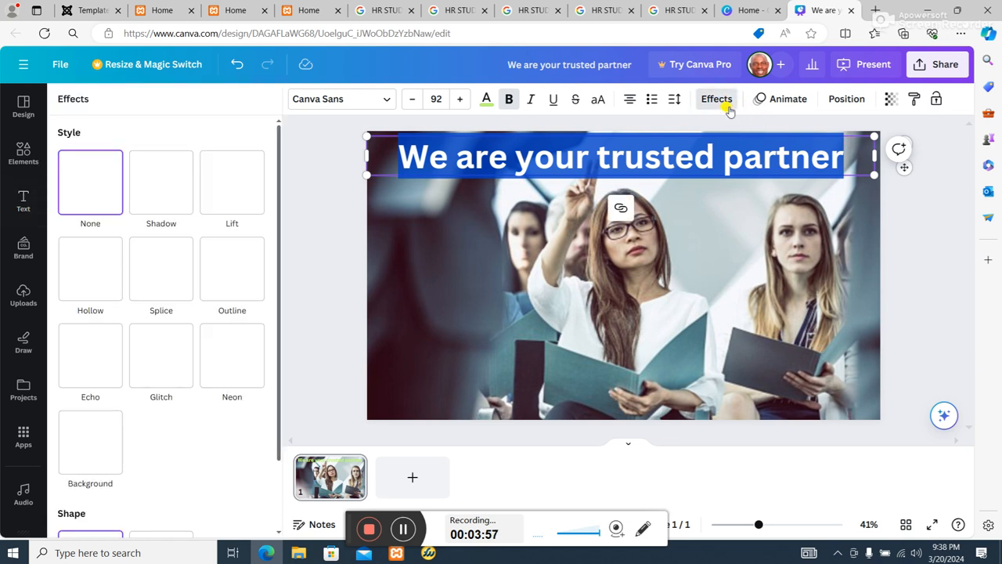
click(777, 99)
scroll(141, 290, down, 2)
scroll(180, 421, down, 6)
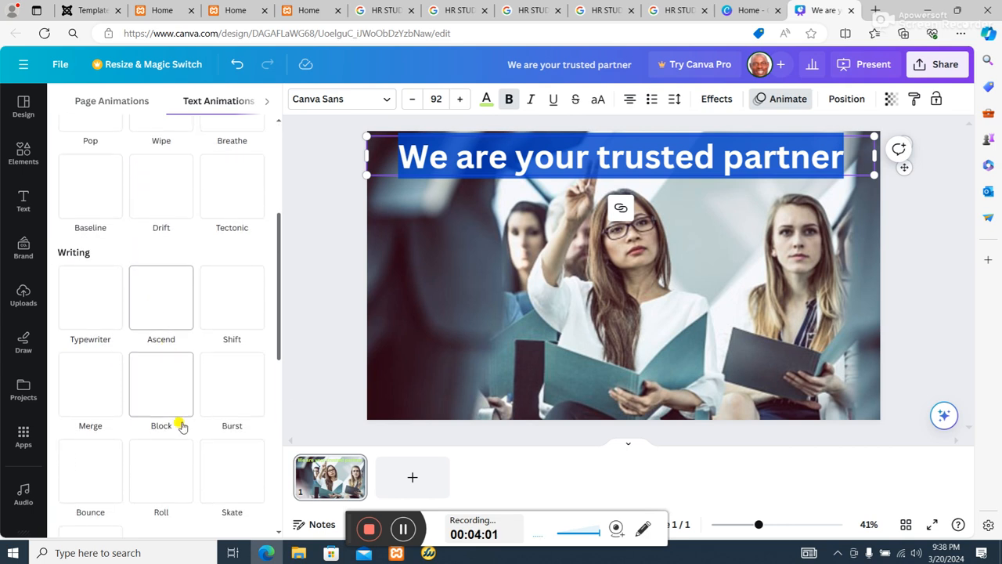
scroll(191, 414, up, 2)
scroll(191, 403, down, 3)
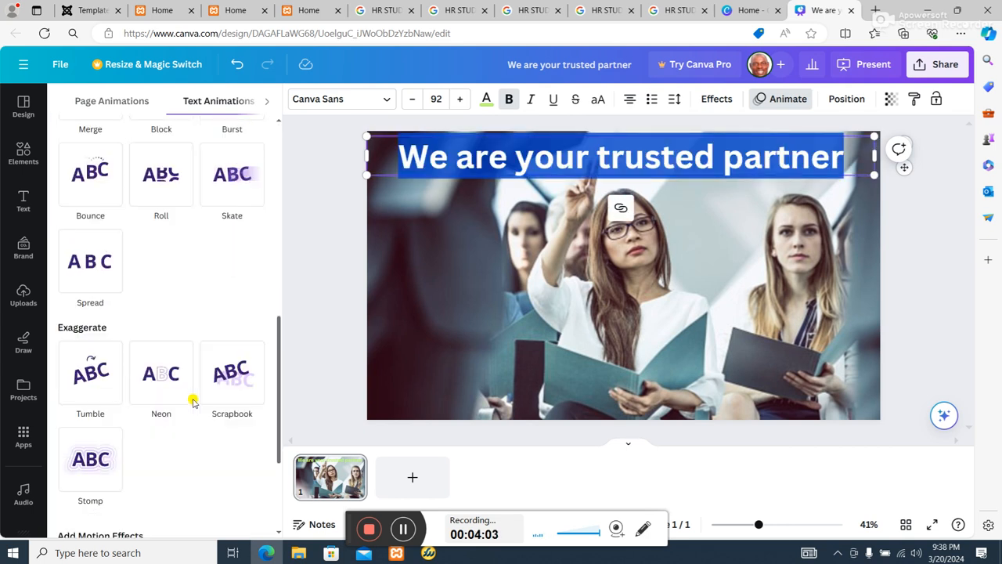
scroll(188, 388, up, 2)
scroll(91, 156, up, 2)
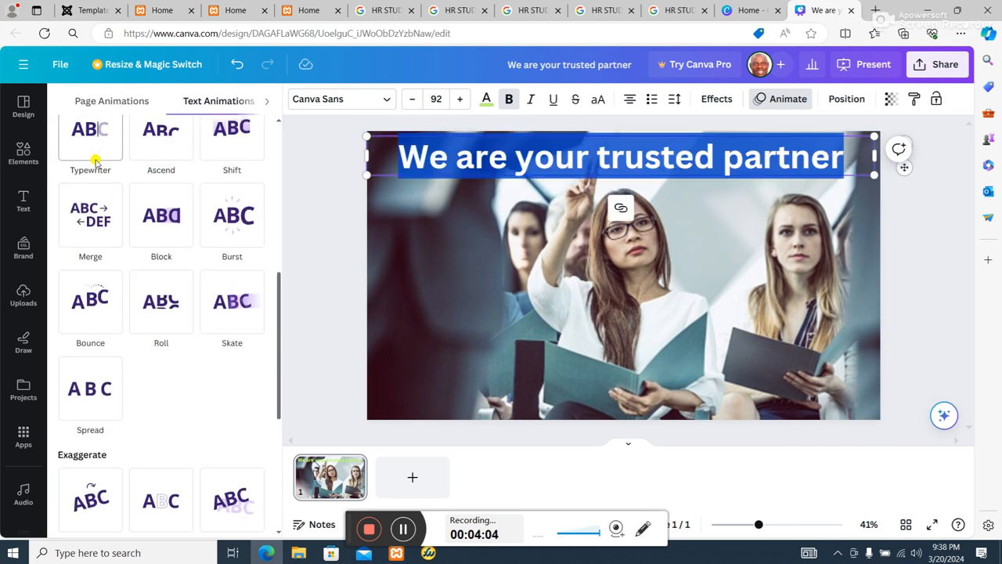
click(92, 239)
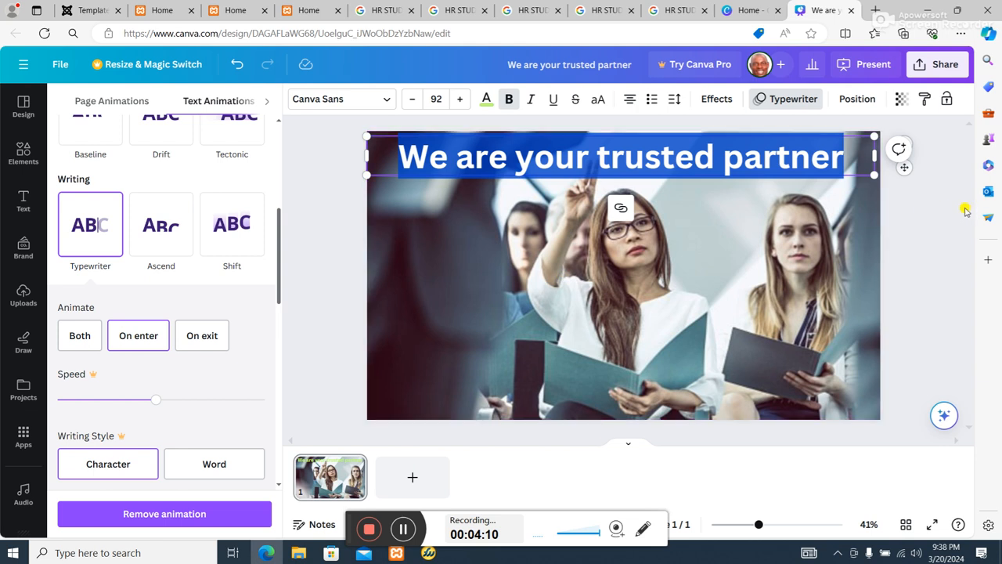
click(934, 235)
click(763, 198)
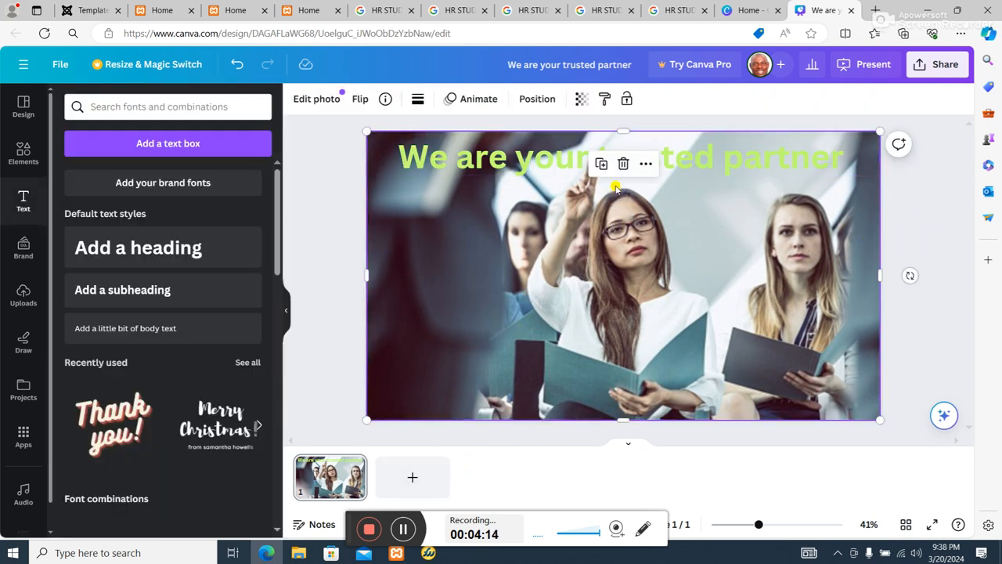
click(735, 163)
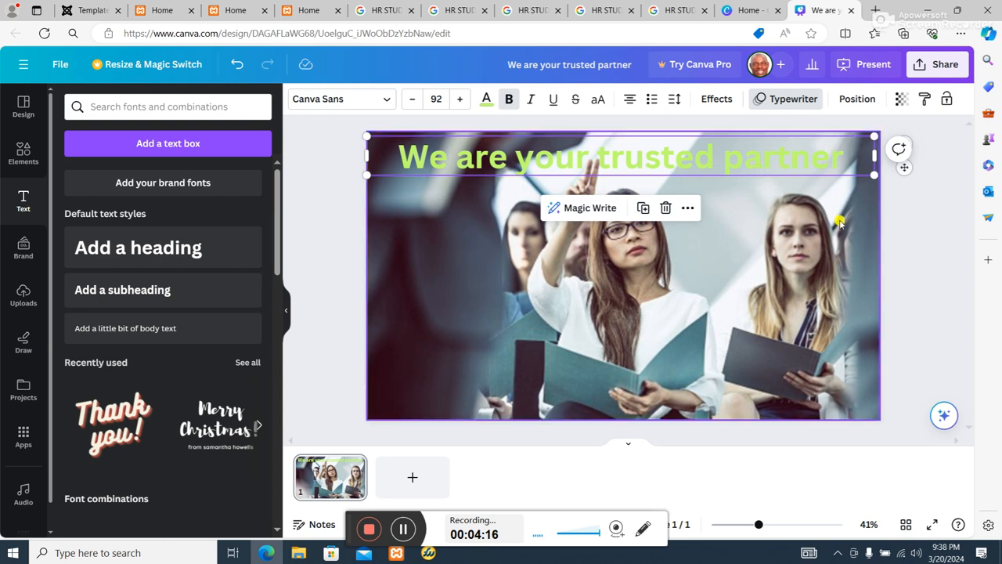
Download the design as a PDF Standard file and dismiss the downloads list.
click(939, 64)
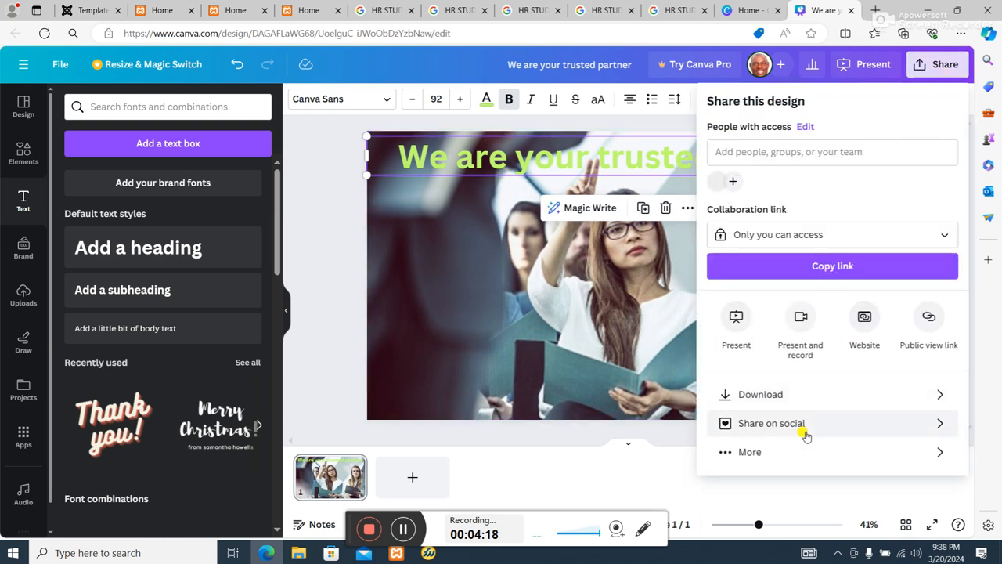
click(794, 399)
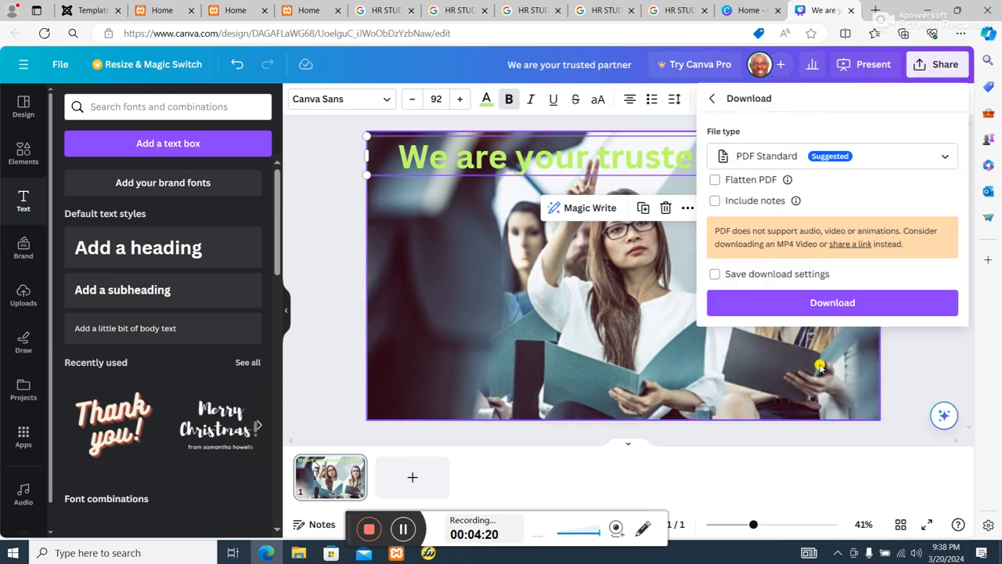
click(845, 303)
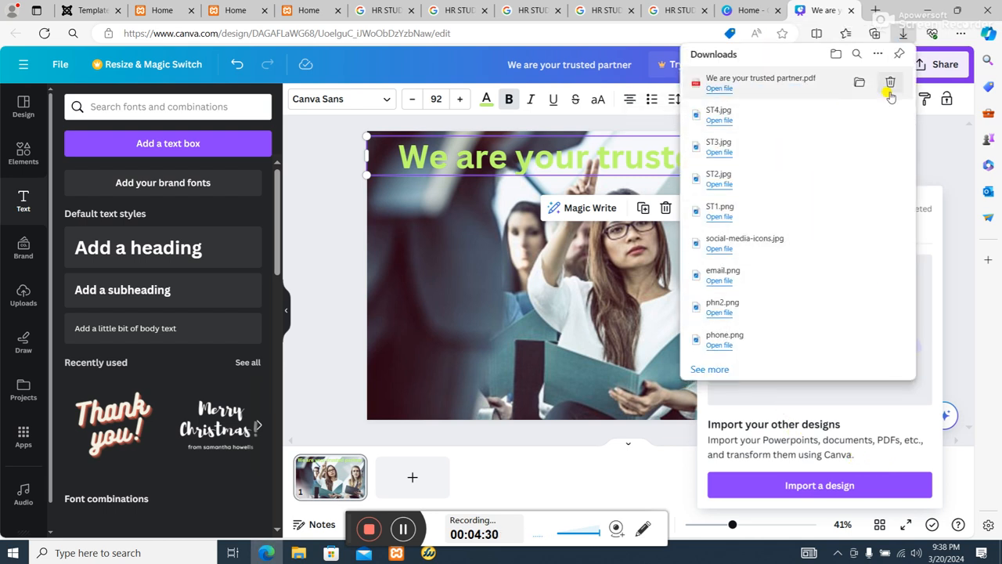
click(946, 168)
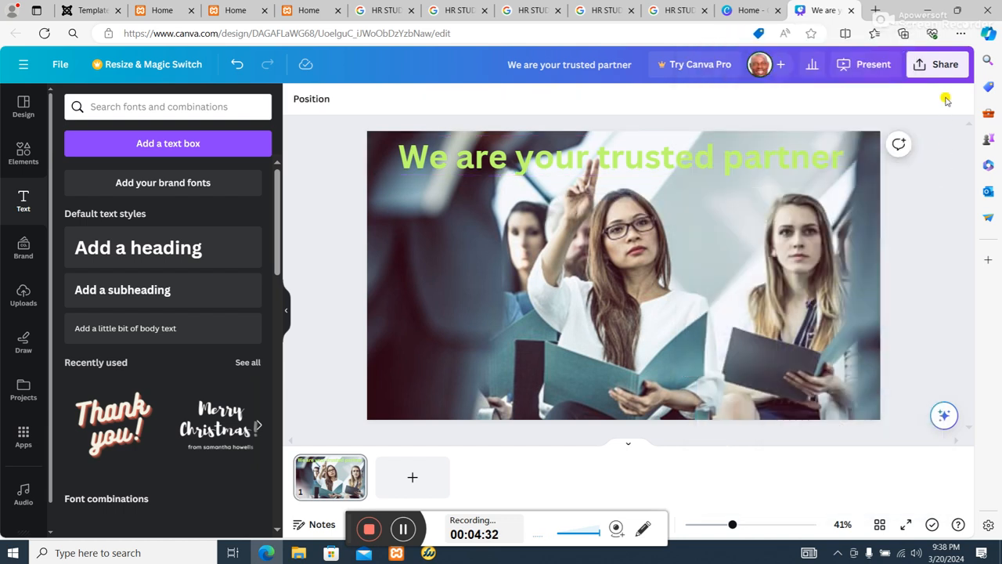
Download the banner design as a GIF file.
click(943, 66)
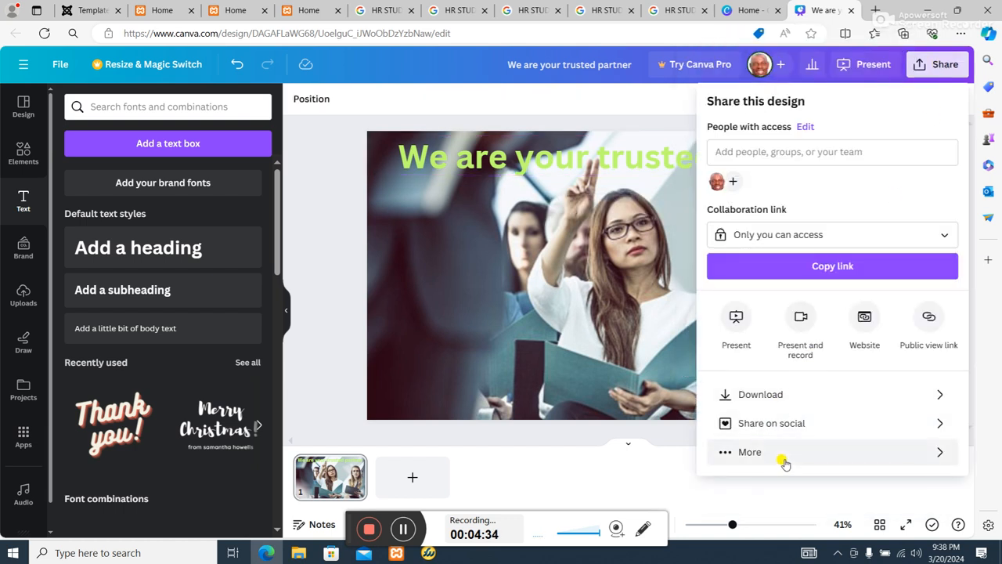
click(781, 454)
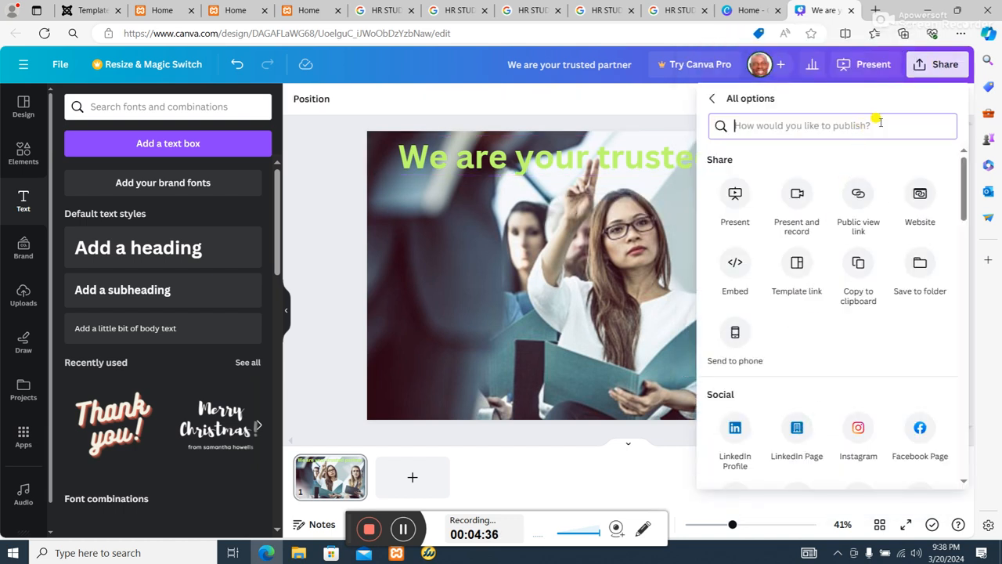
click(711, 98)
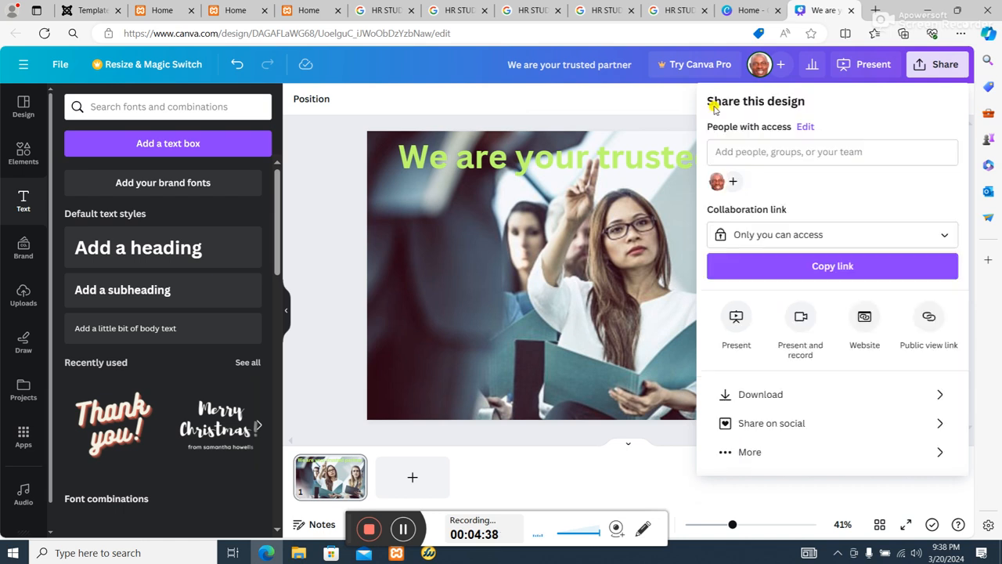
click(880, 236)
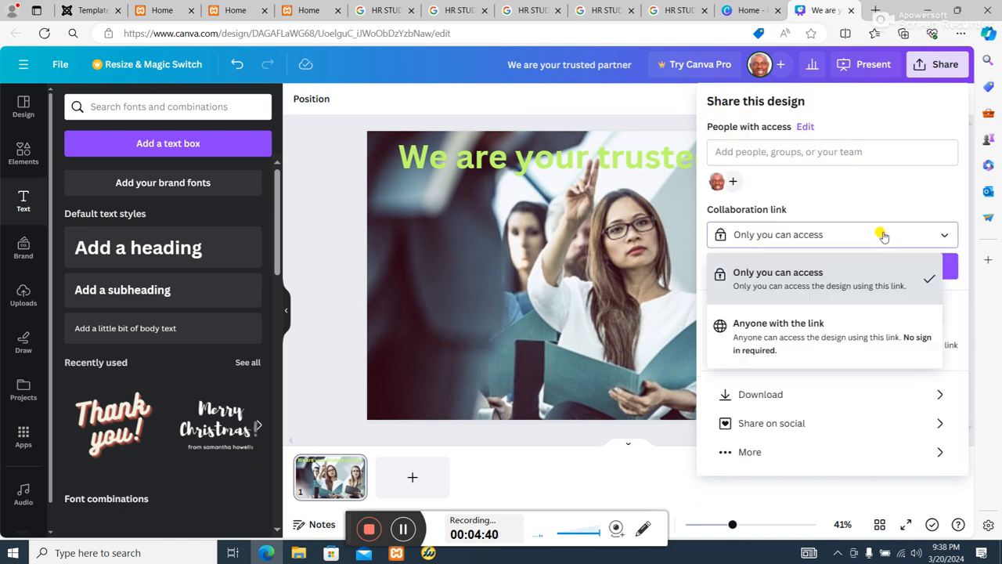
click(880, 236)
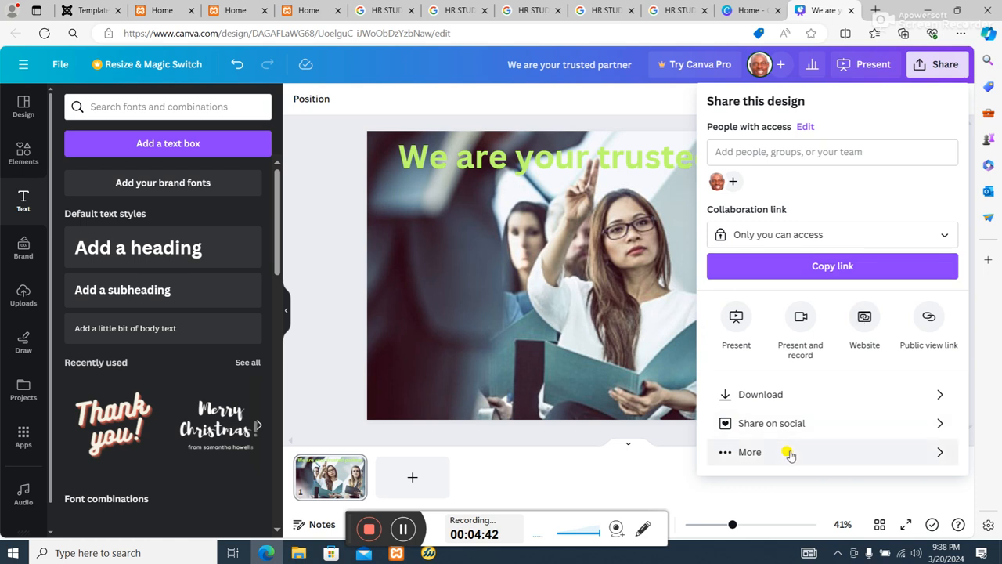
click(778, 397)
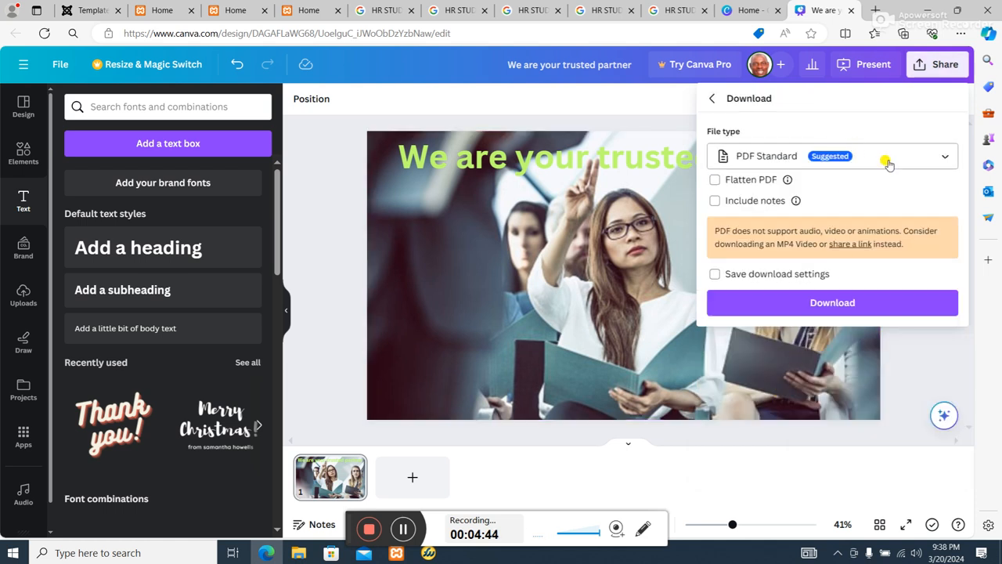
click(893, 159)
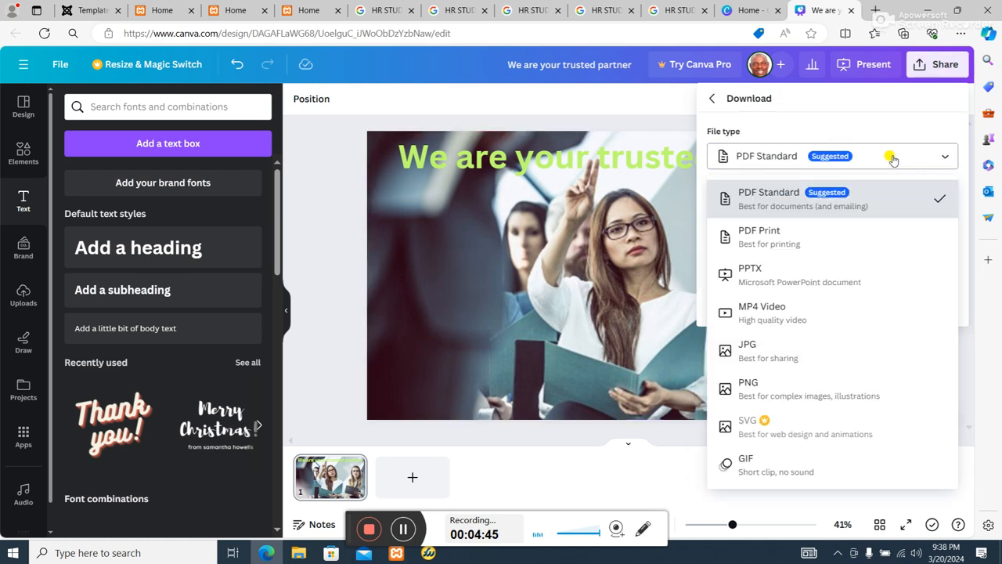
click(770, 467)
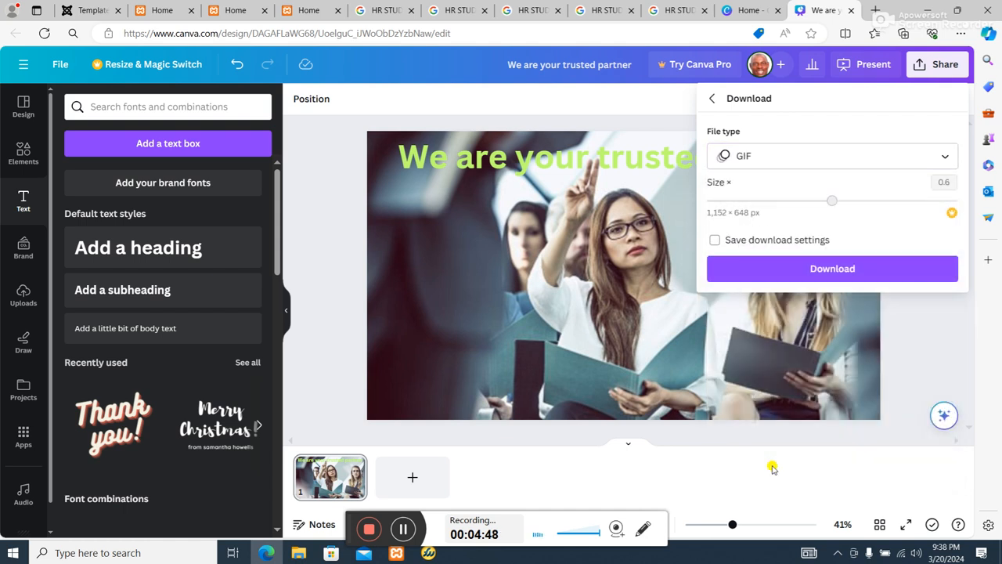
click(852, 274)
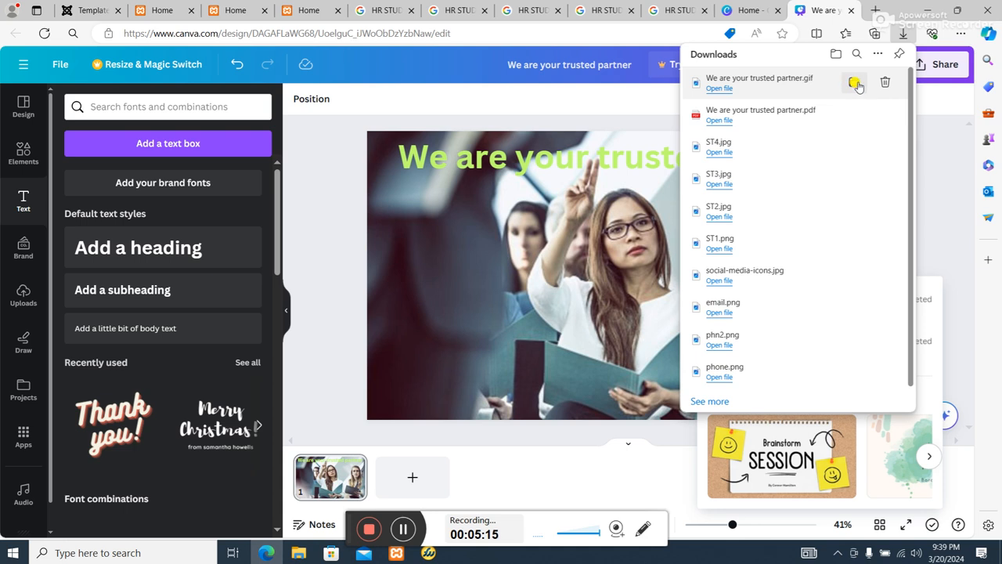
Move the GIF file "We are your trusted partner" from the Downloads folder into the hr folder.
click(856, 84)
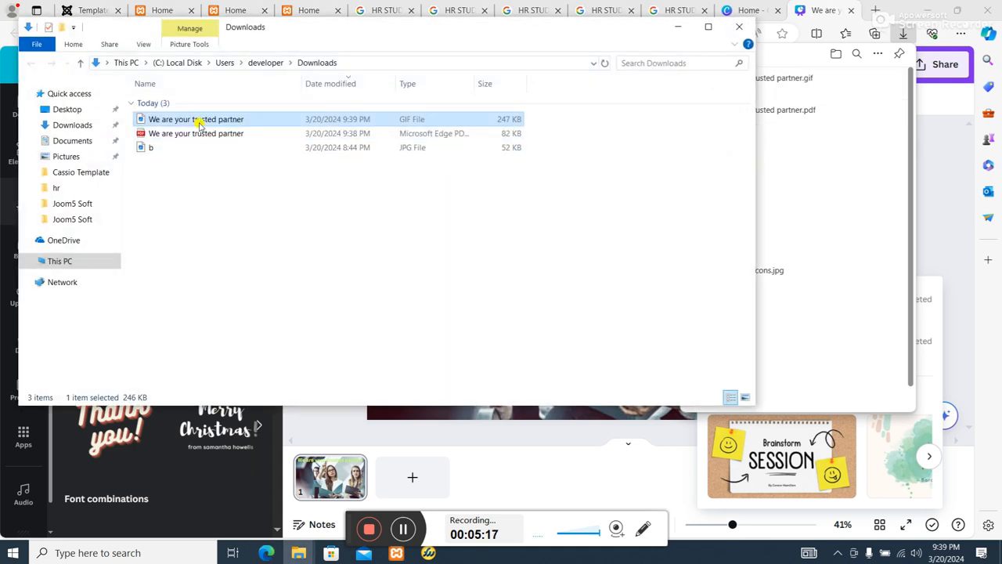
right_click(175, 117)
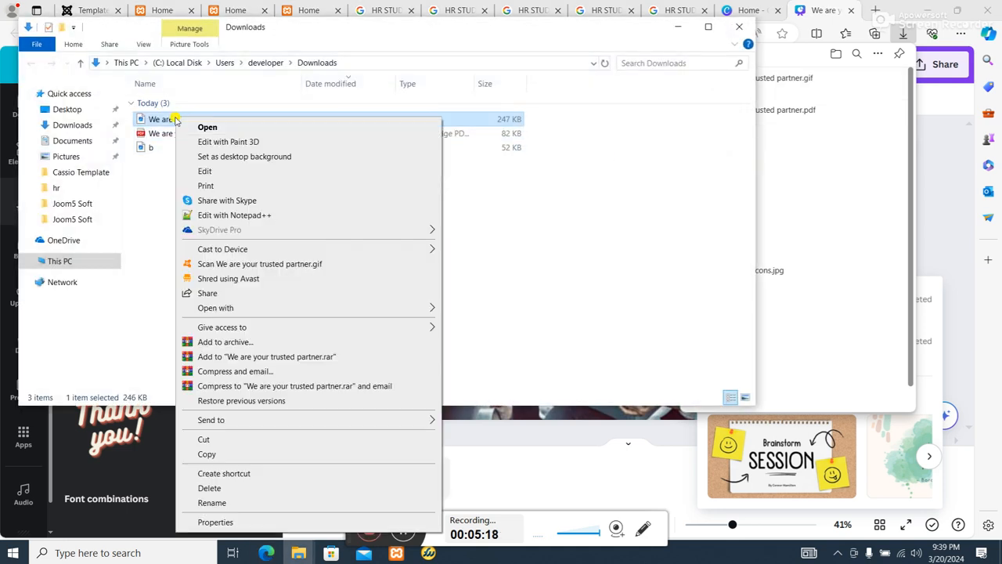
click(205, 440)
click(675, 26)
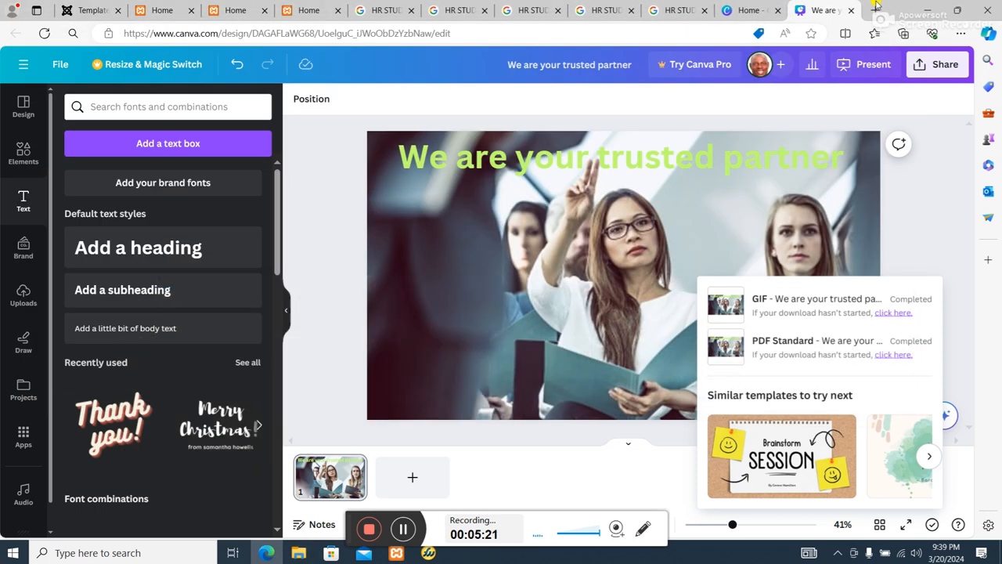
click(928, 8)
right_click(401, 255)
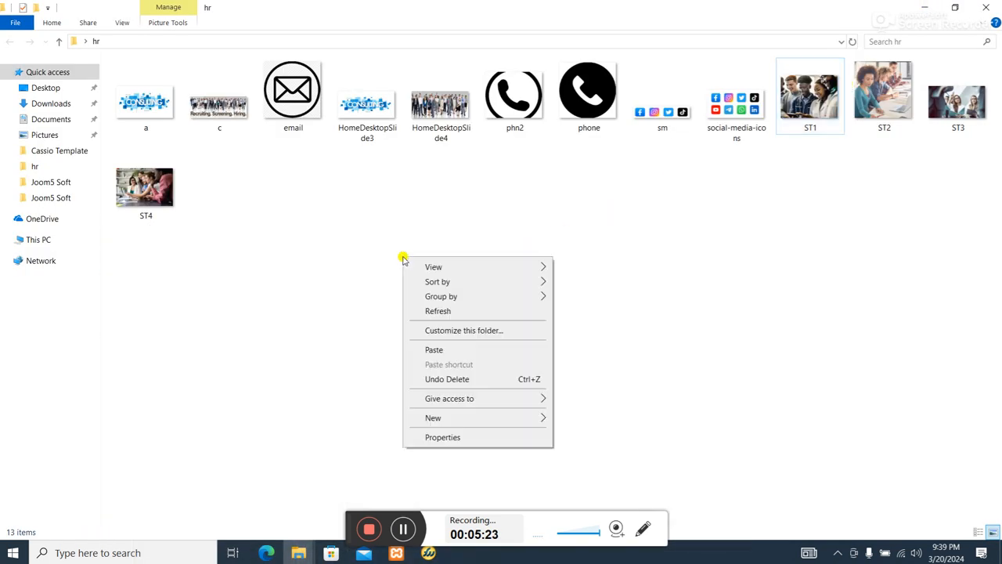
click(435, 349)
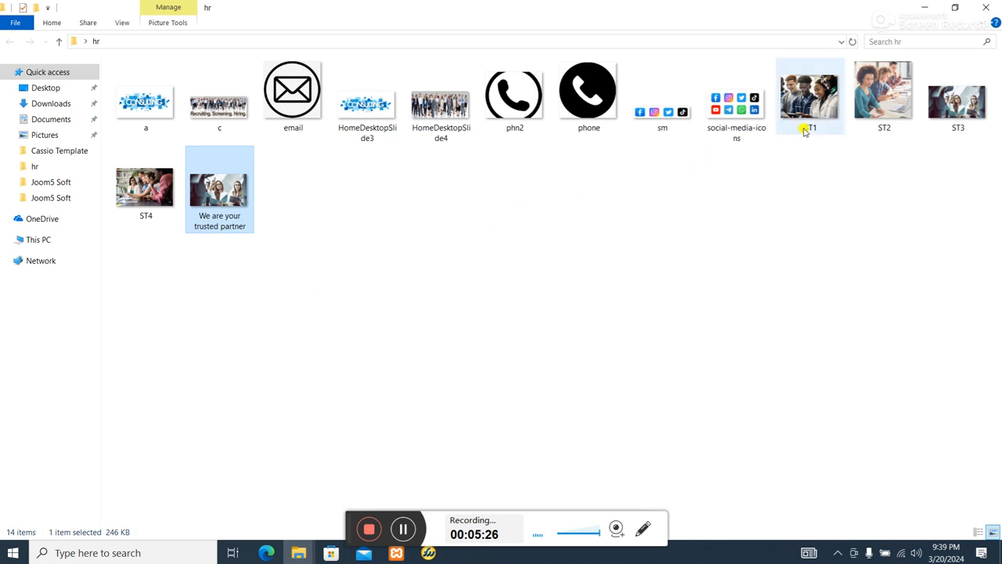
Rename the moved GIF file in the hr folder as ani.
right_click(237, 226)
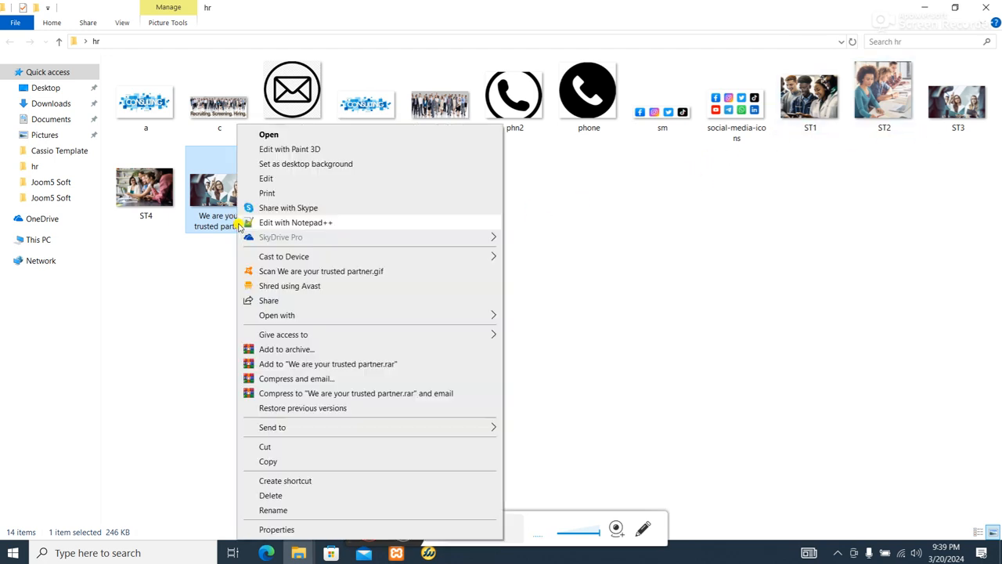
click(283, 512)
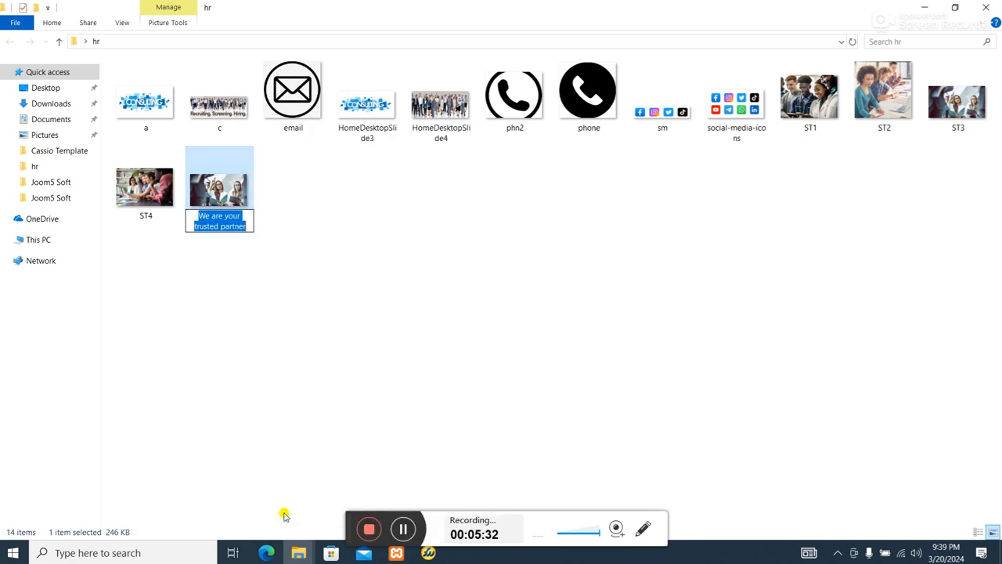
text(ani)
click(418, 320)
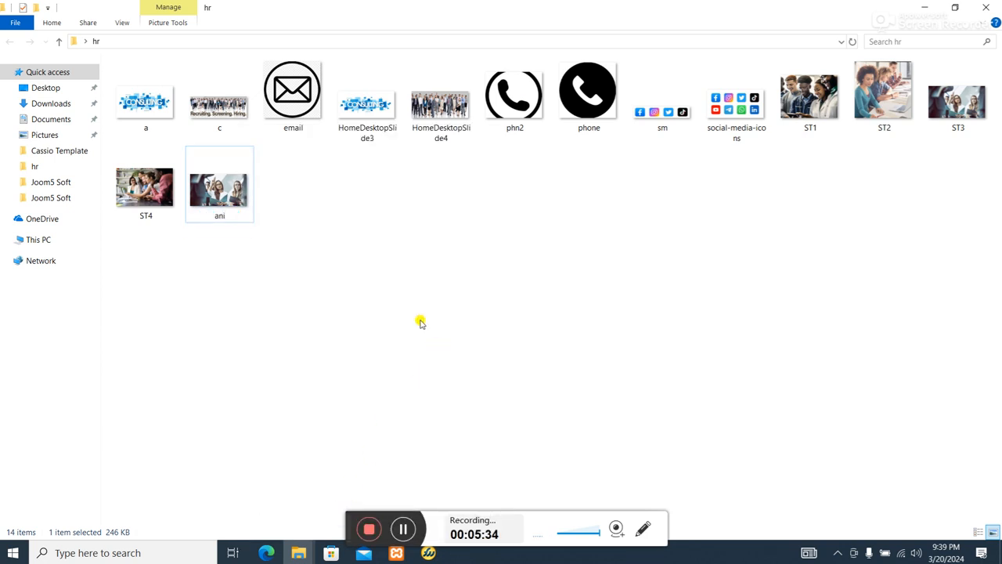
Open the ani GIF to view its heading animation, and close the image viewer.
click(213, 184)
double_click(216, 184)
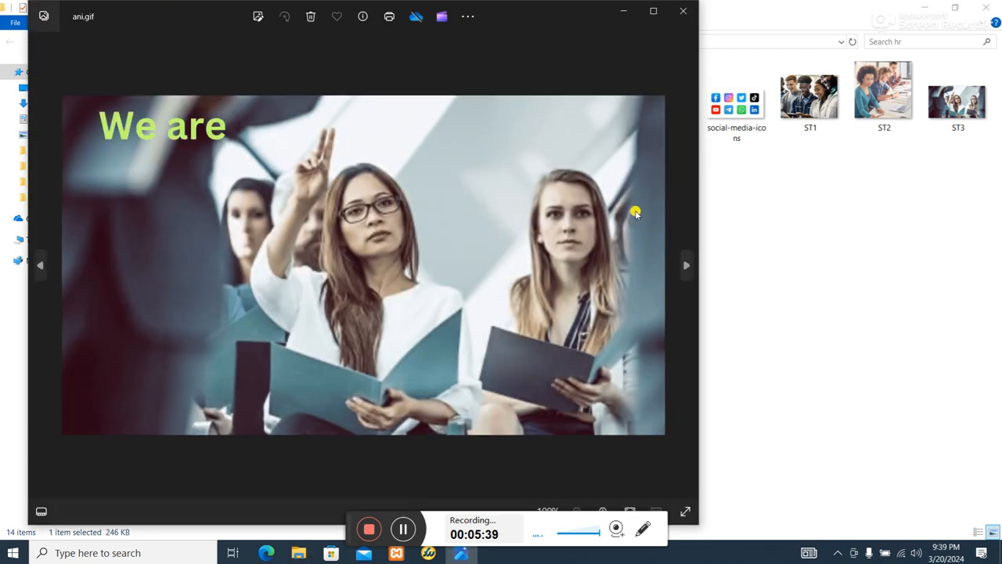
click(677, 8)
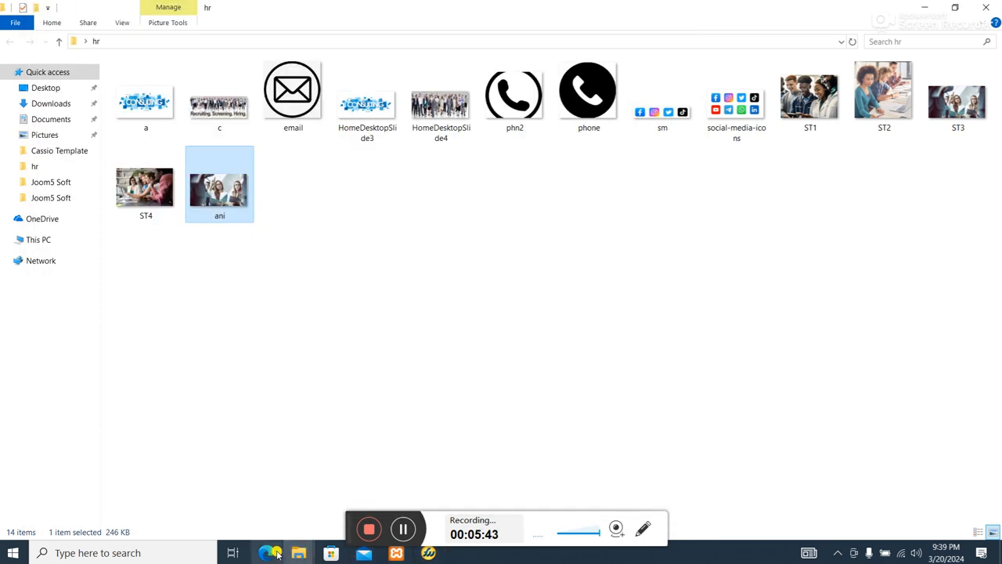
Switch to the Joomla administrator in the Edge browser and open the content Media manager.
click(268, 553)
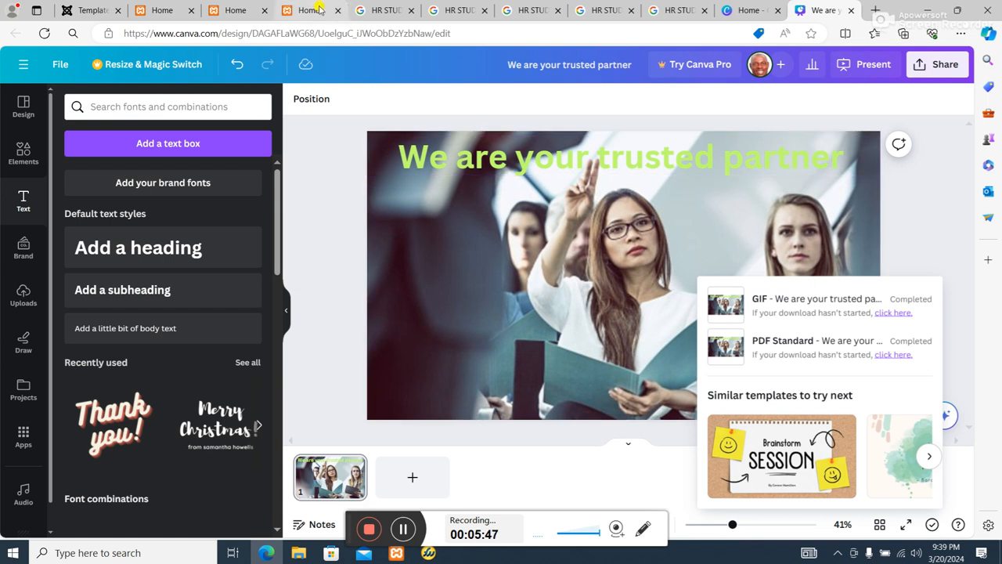
click(88, 9)
scroll(54, 234, up, 3)
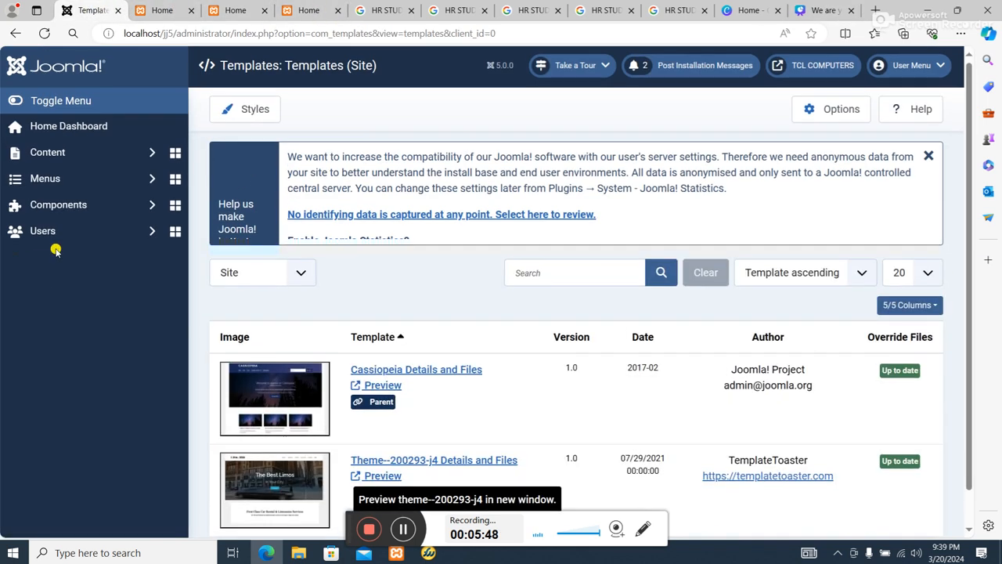
click(47, 189)
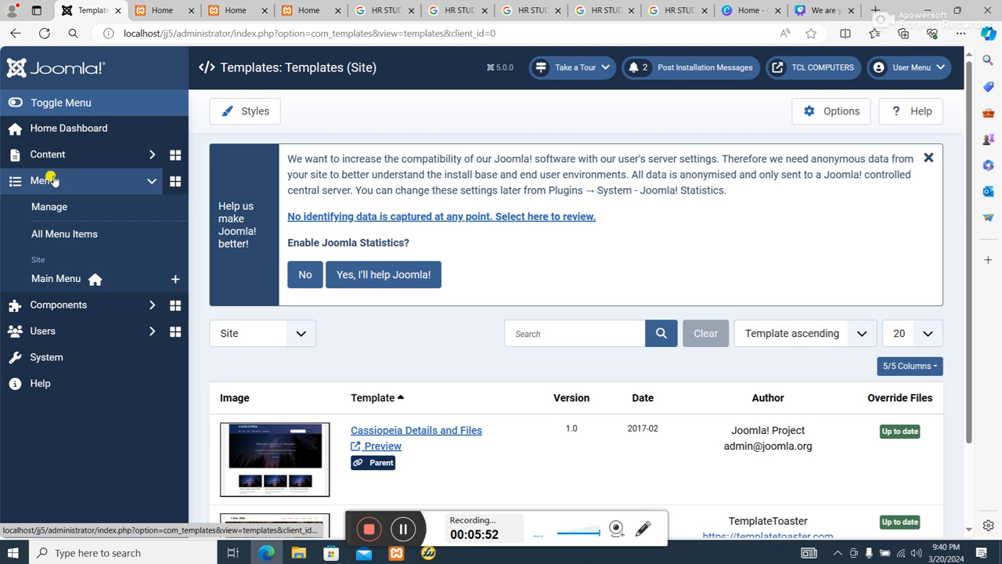
click(45, 154)
click(50, 314)
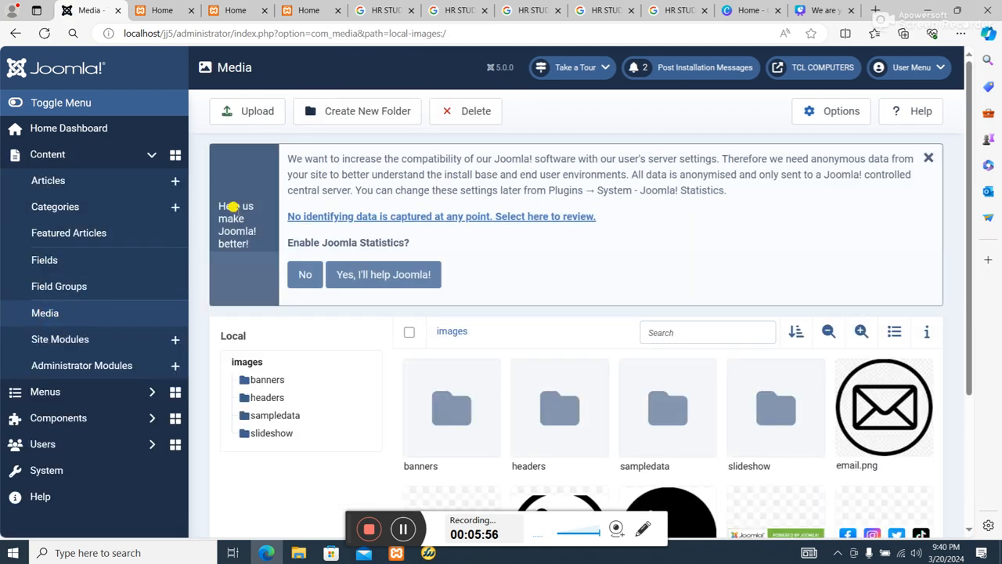
Upload the ani GIF from the hr folder to the Joomla images folder and check it in the media listing.
scroll(438, 391, down, 3)
scroll(404, 273, up, 3)
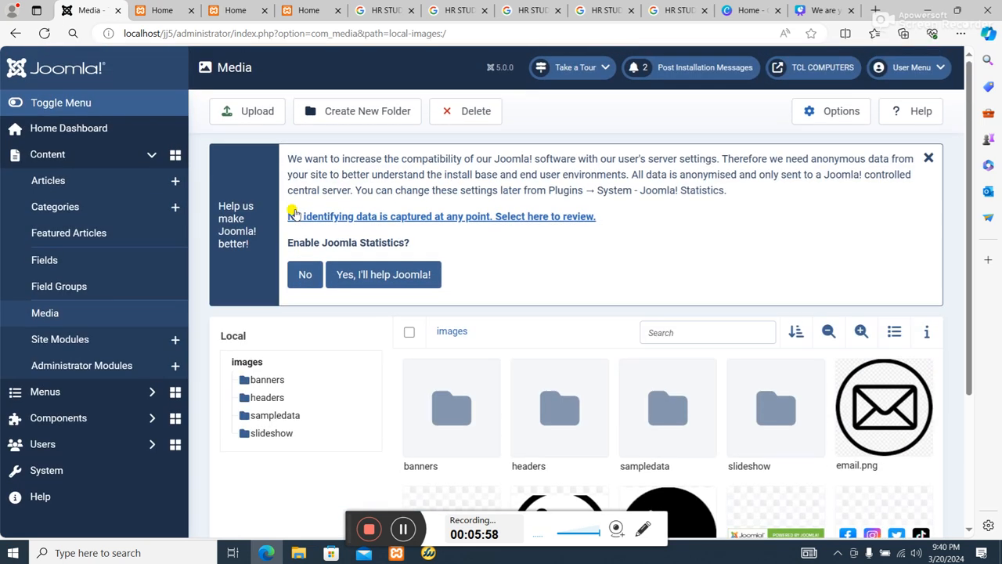
click(252, 117)
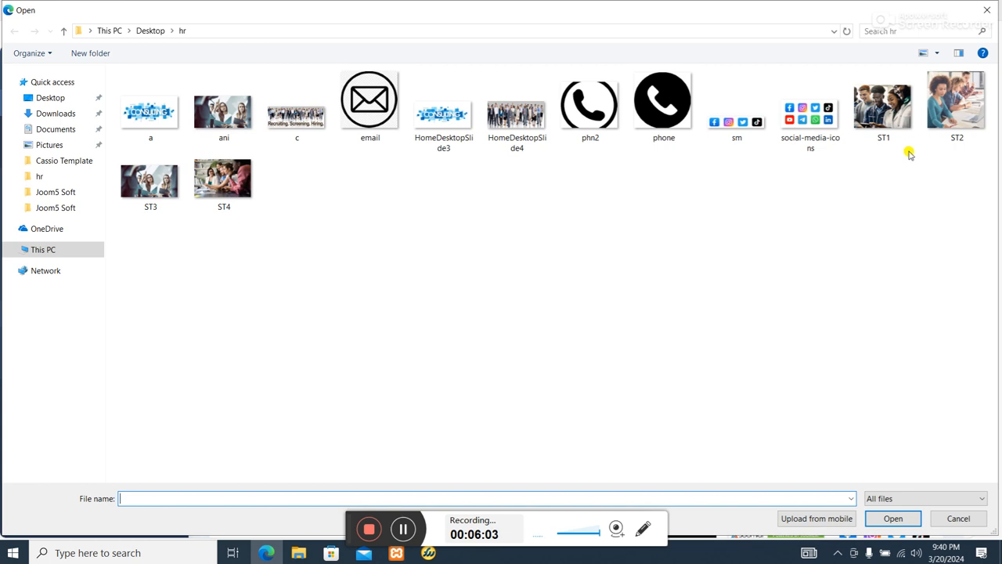
click(267, 141)
double_click(212, 109)
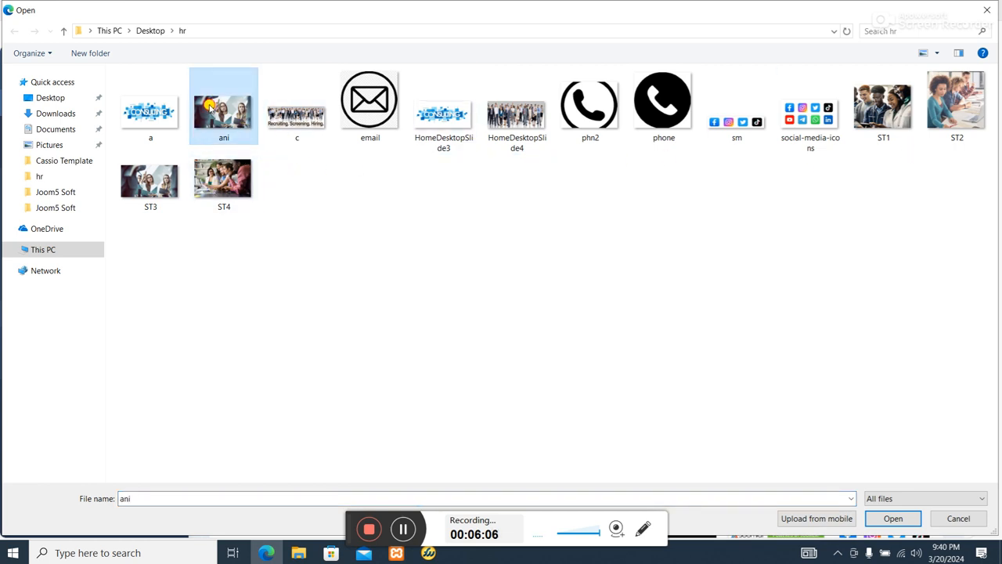
scroll(273, 152, down, 1)
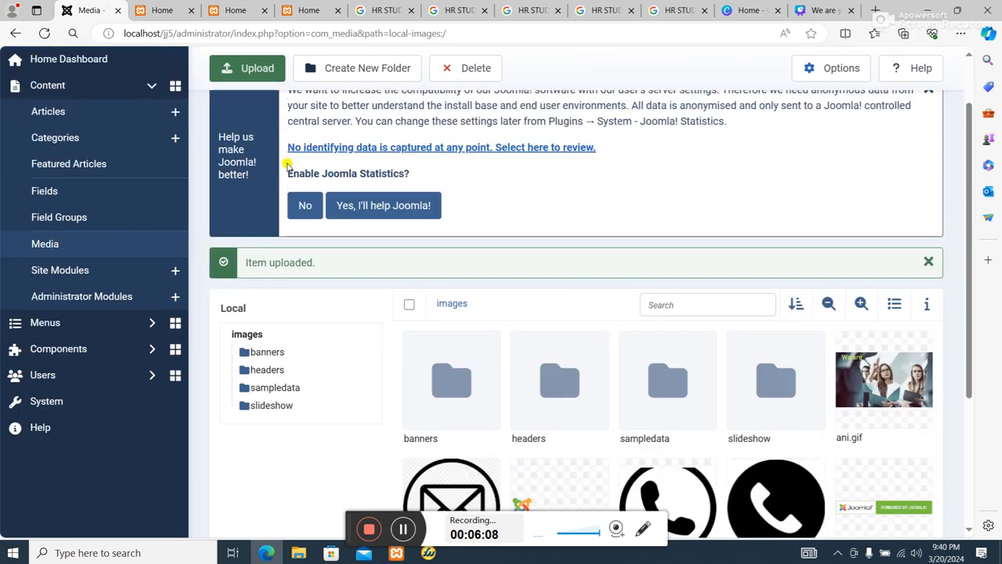
scroll(369, 282, down, 3)
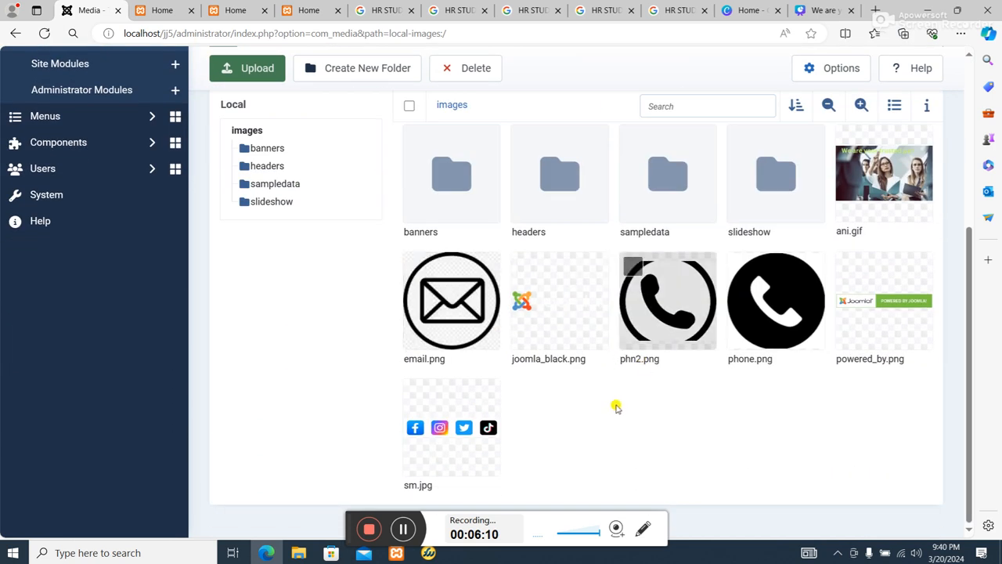
mouse_move(871, 211)
scroll(71, 264, up, 4)
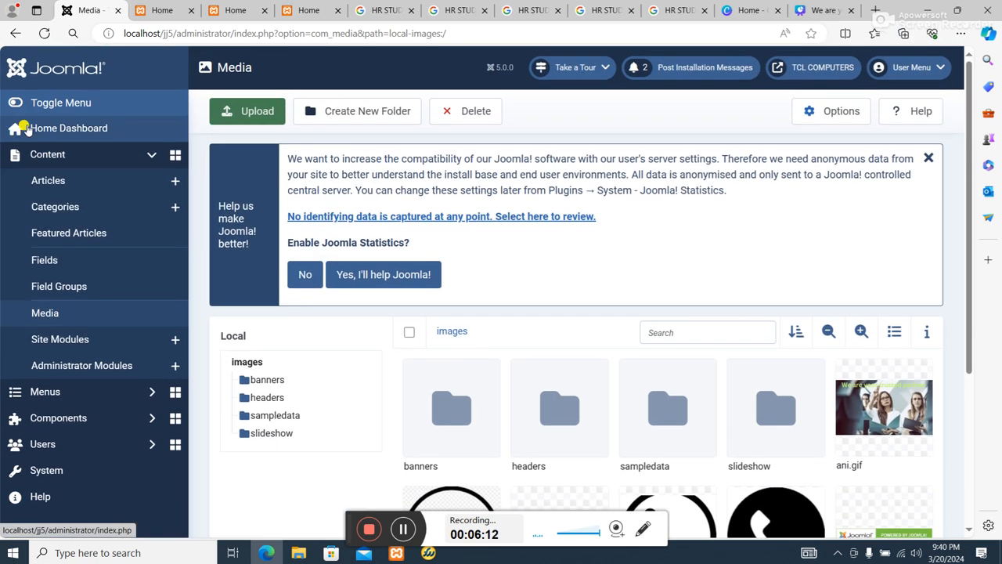
Upload the ST1, ST2, ST3 and ST4 photos from the hr folder to the Joomla images folder and check the media listing.
click(245, 113)
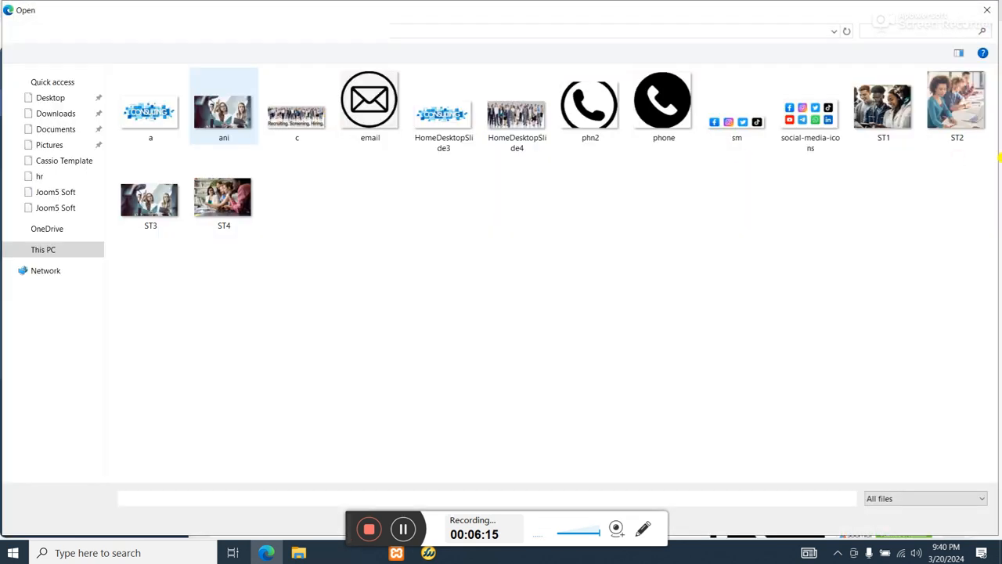
double_click(883, 105)
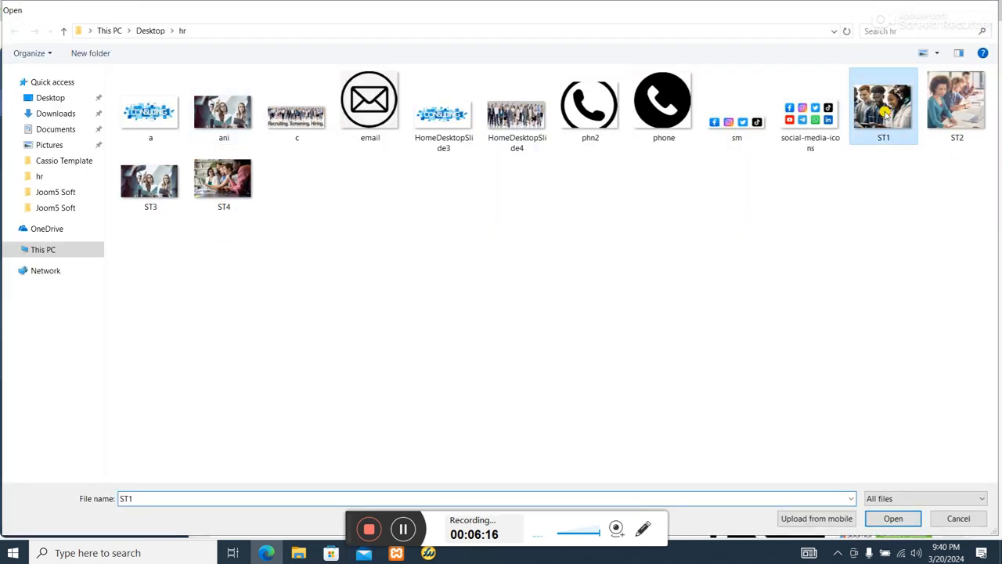
click(274, 111)
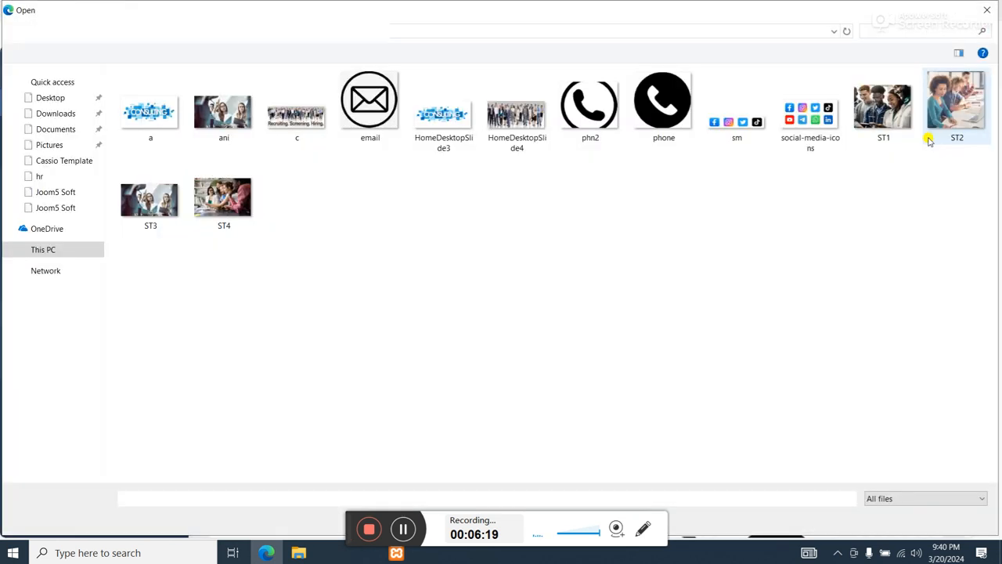
double_click(929, 139)
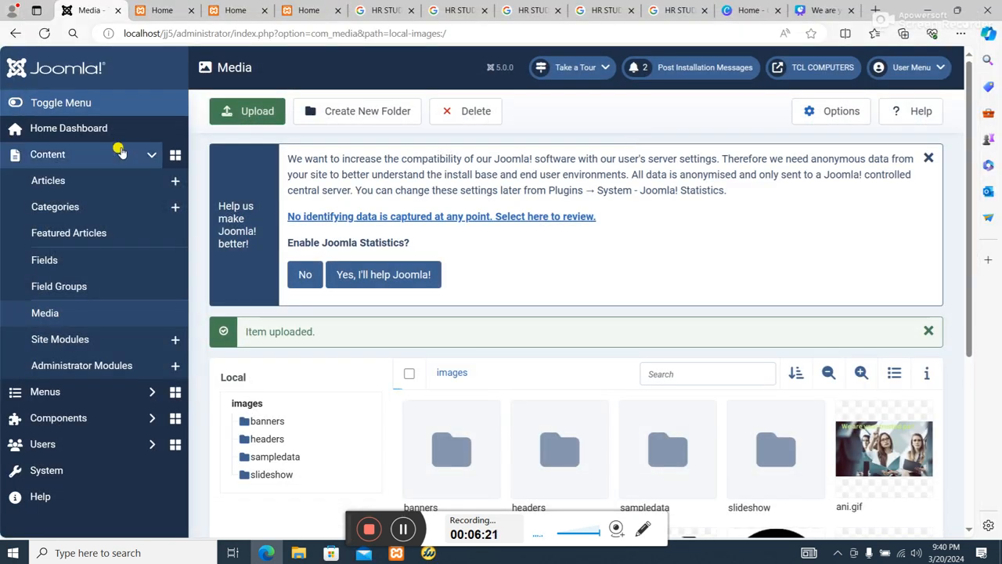
click(257, 116)
double_click(146, 202)
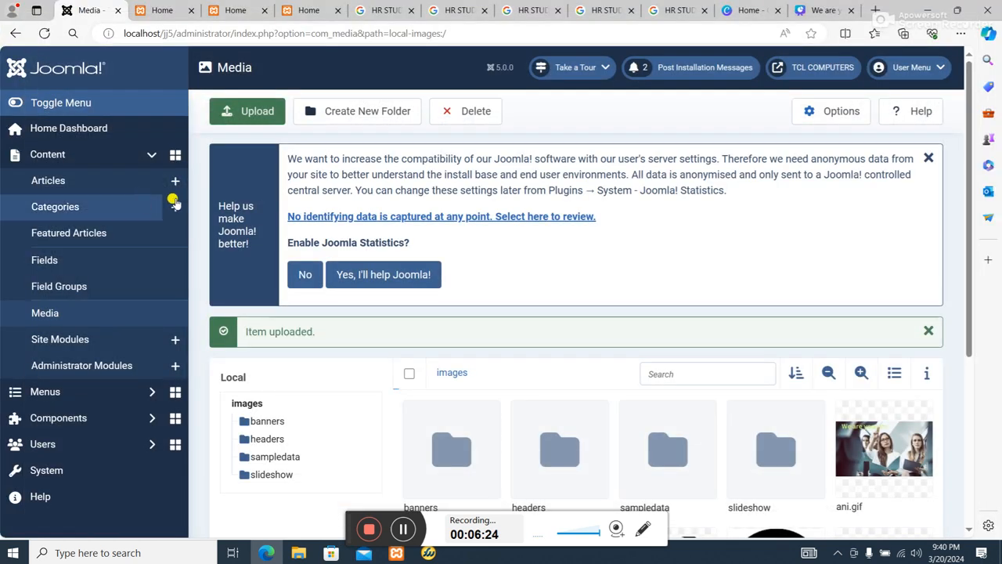
click(257, 110)
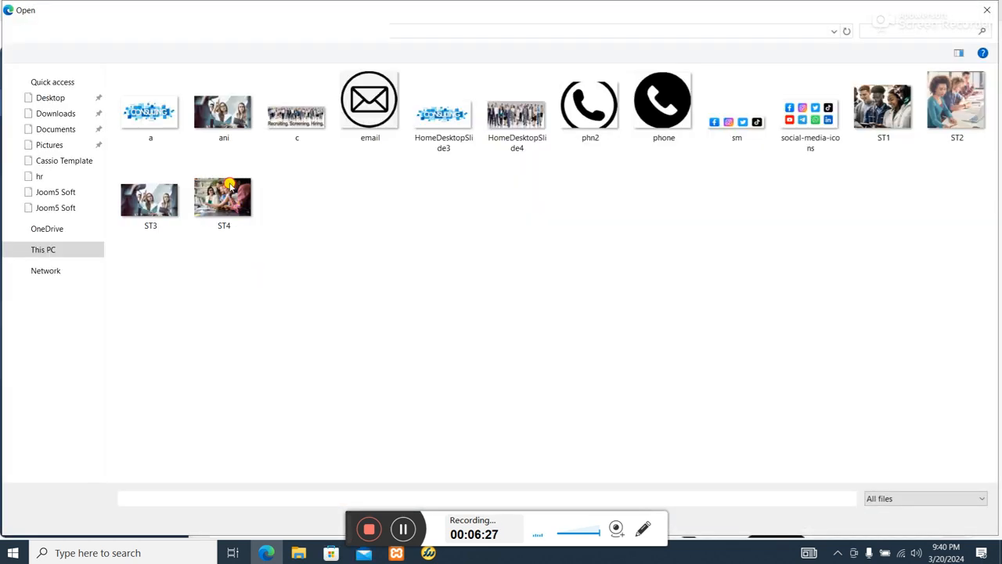
double_click(230, 185)
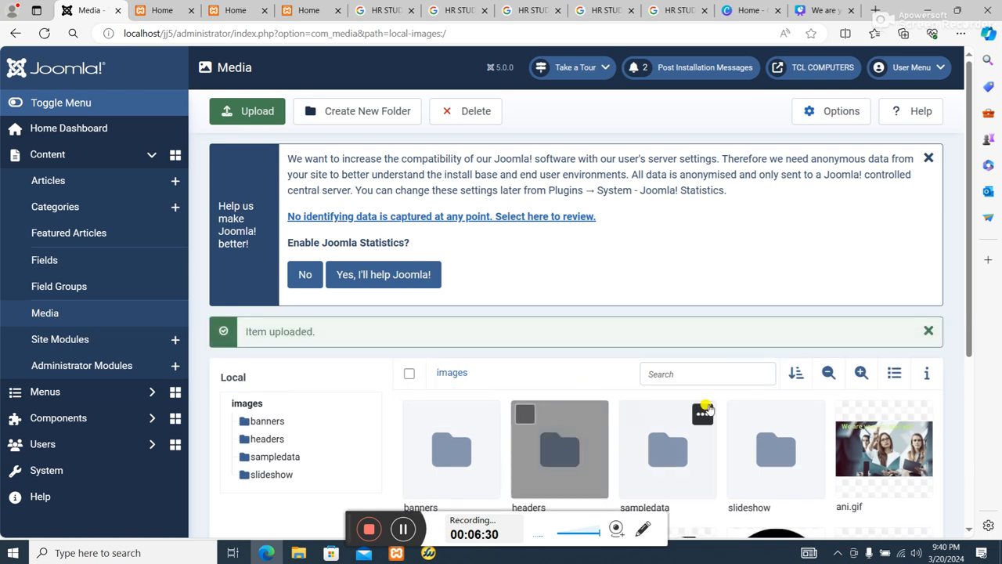
scroll(707, 409, down, 3)
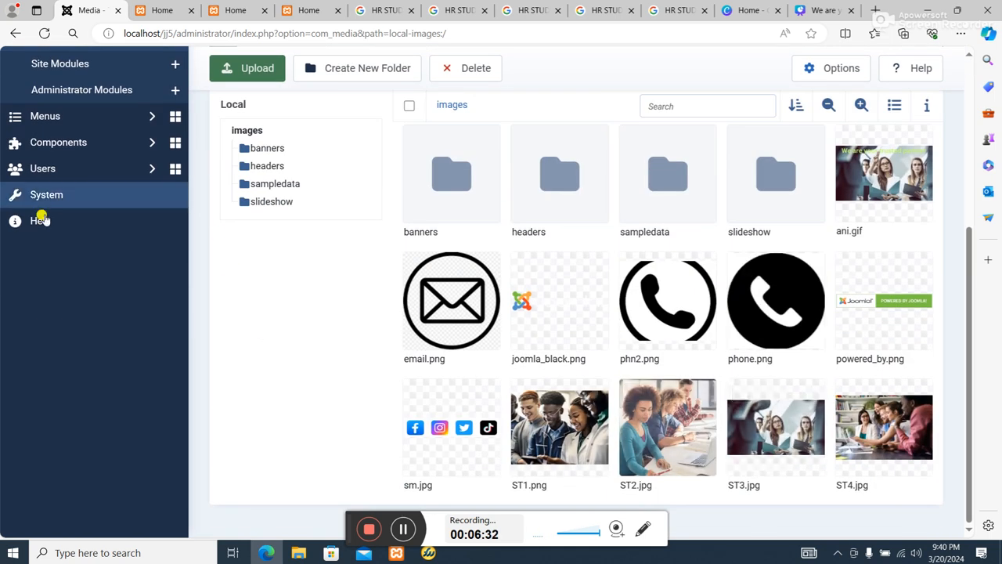
Open the preview of the Theme--200293-j4 site template and examine its module positions down to the footer.
scroll(44, 220, up, 1)
click(47, 310)
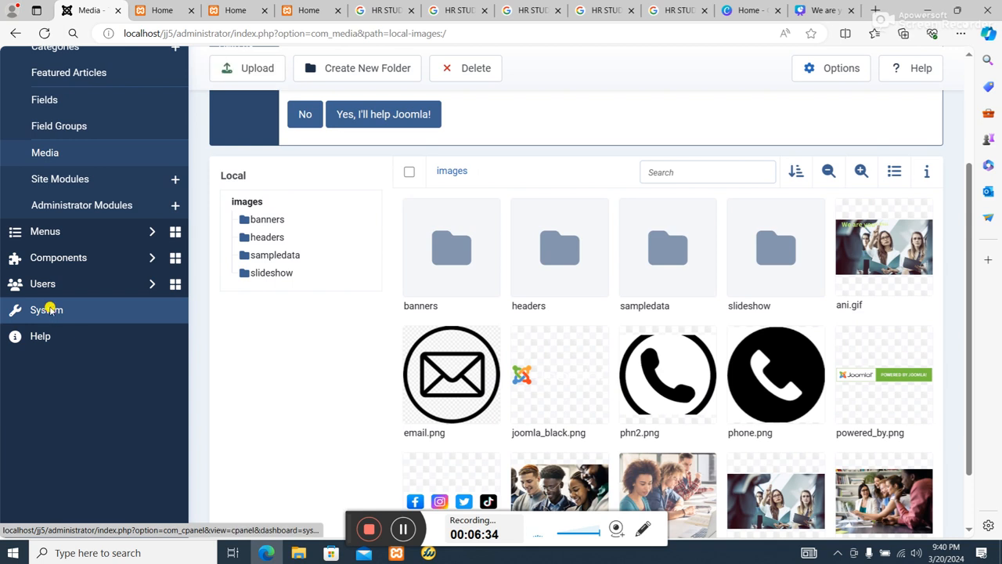
scroll(296, 357, down, 2)
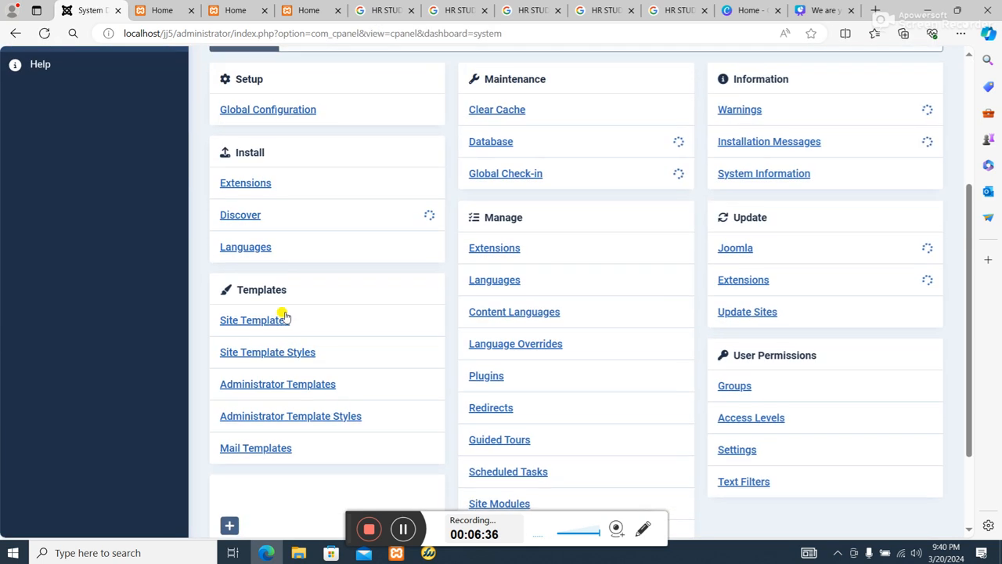
scroll(278, 364, down, 2)
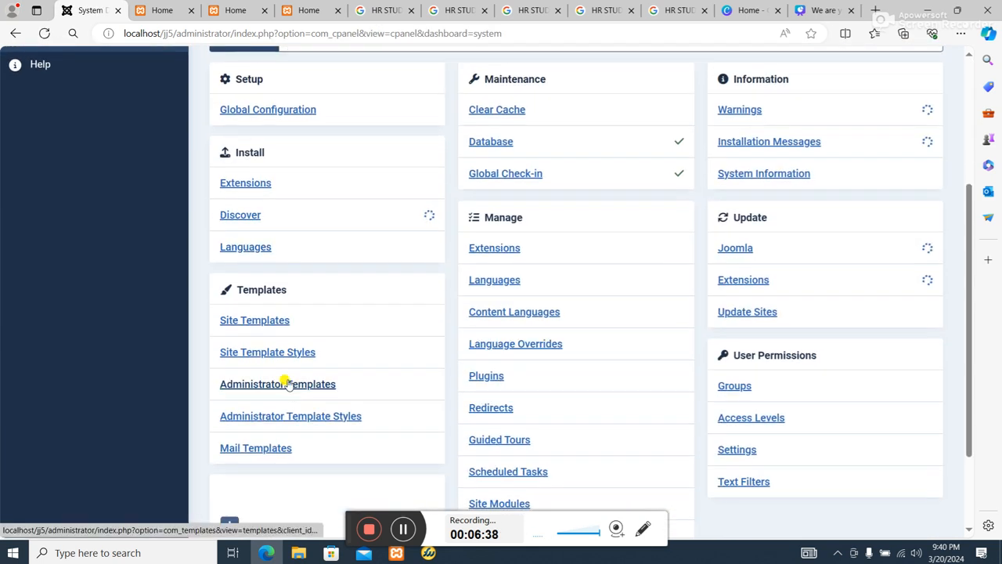
click(399, 335)
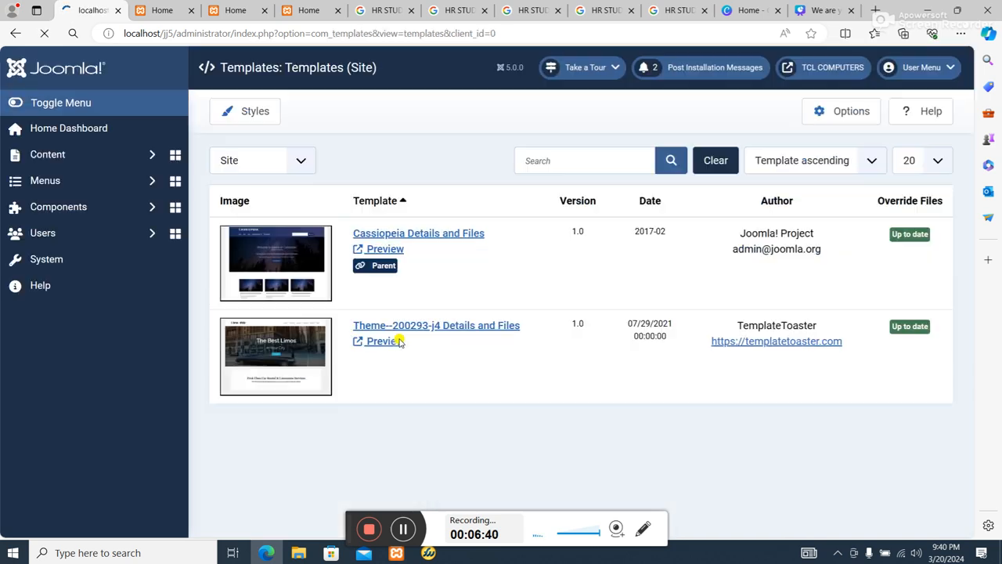
scroll(400, 330, down, 3)
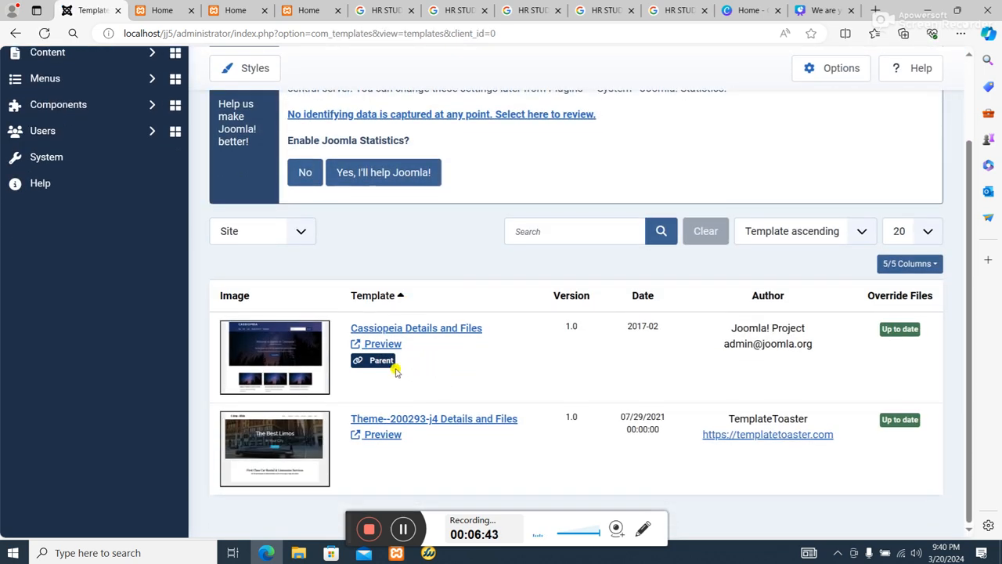
click(381, 433)
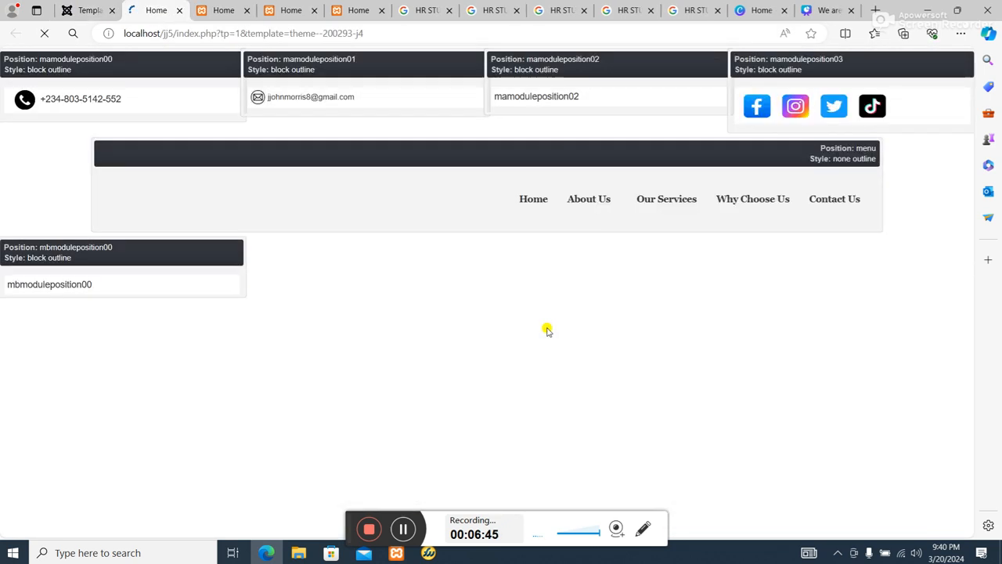
scroll(547, 333, down, 5)
scroll(548, 341, down, 7)
scroll(545, 336, up, 4)
scroll(540, 341, down, 3)
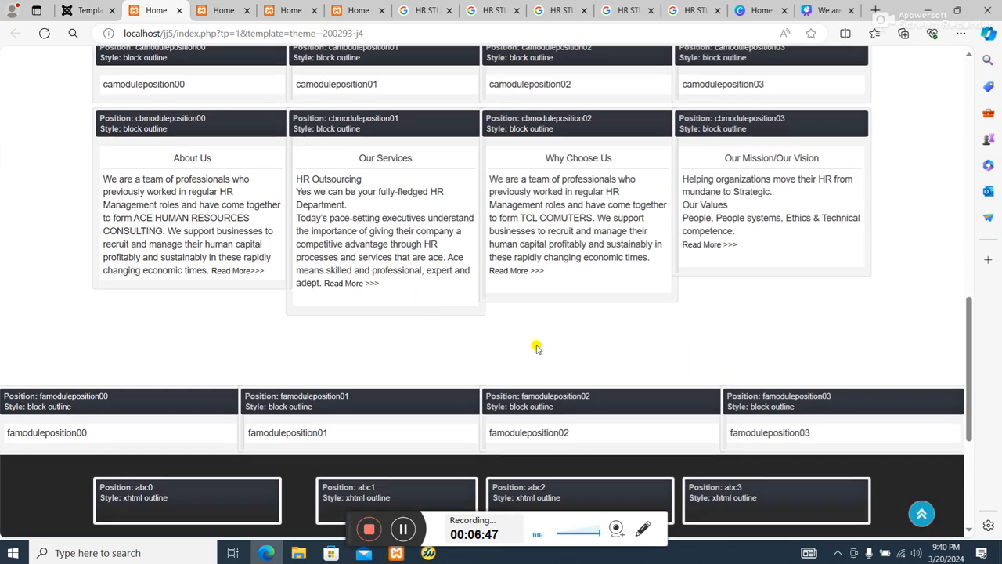
scroll(575, 441, down, 2)
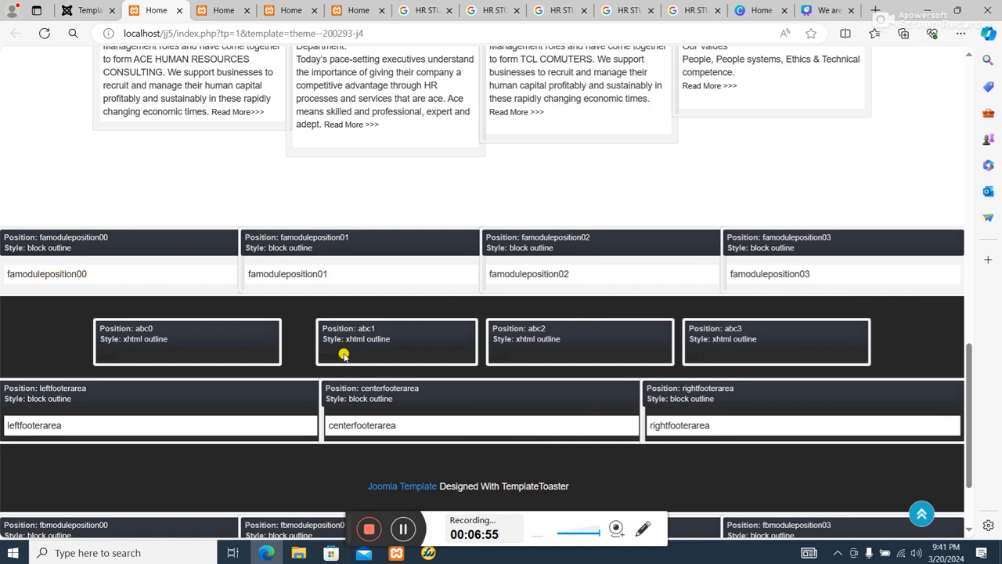
scroll(342, 352, up, 5)
Return to the Joomla administrator and start a new Custom site module titled ST.
click(82, 10)
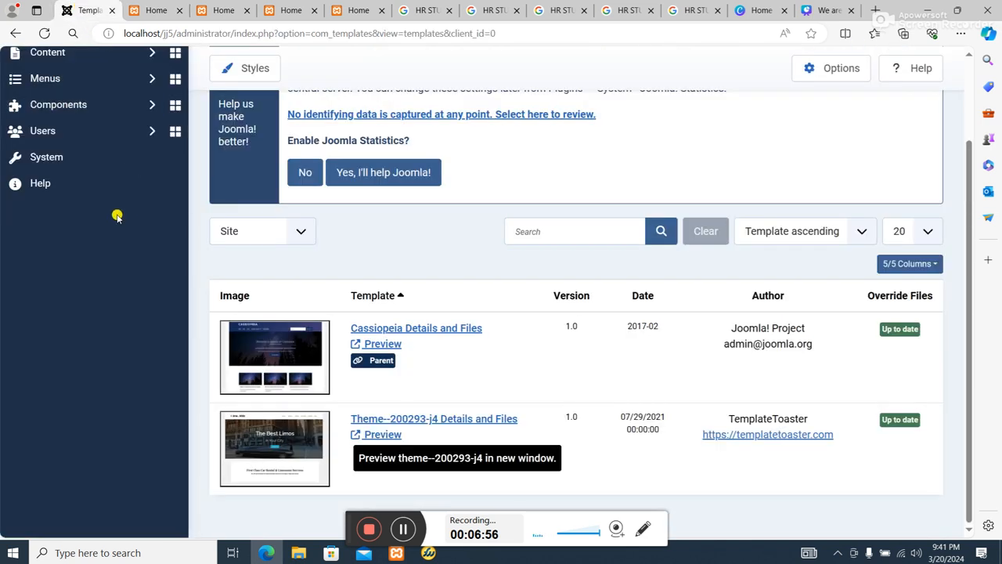
click(63, 158)
scroll(627, 329, down, 3)
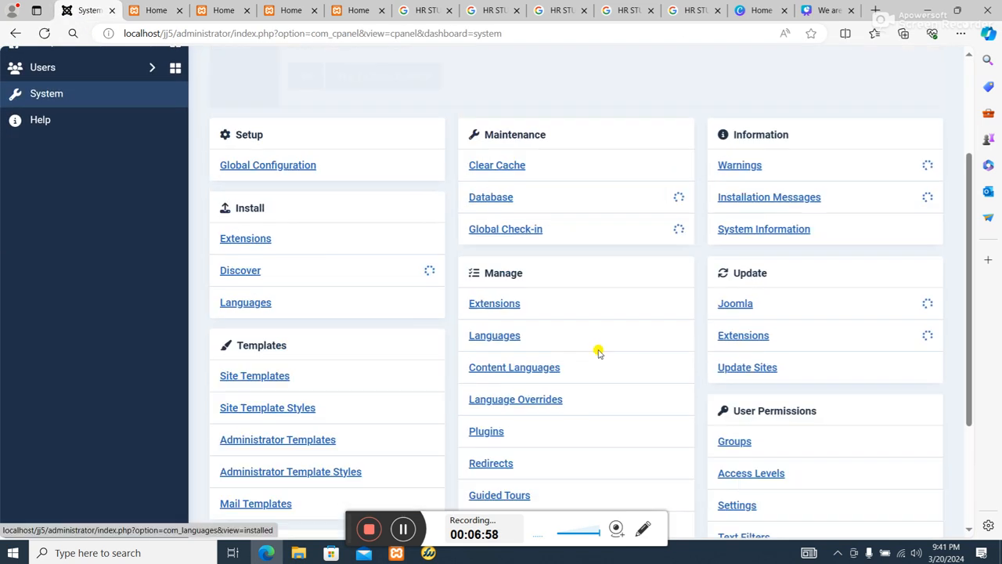
click(513, 388)
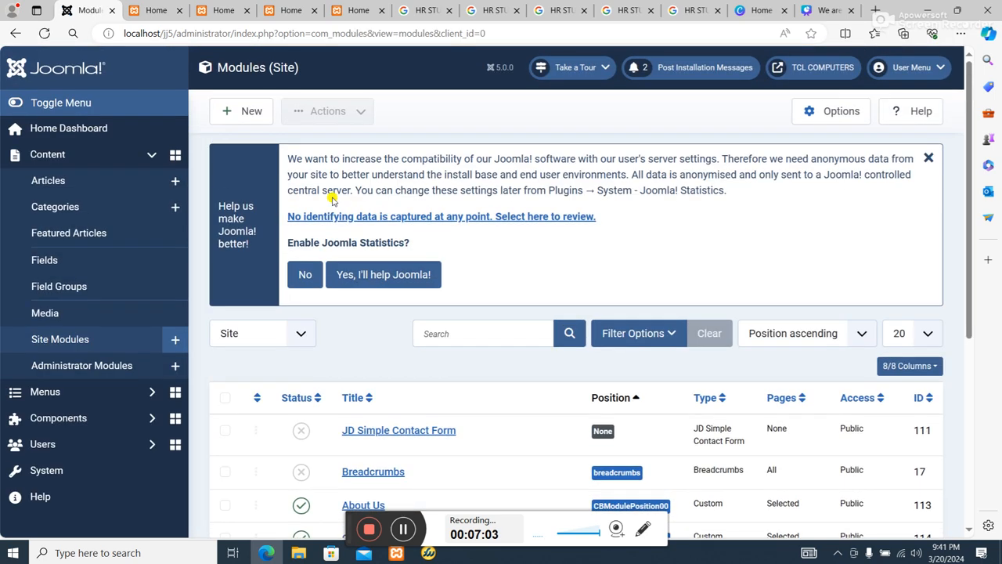
click(239, 110)
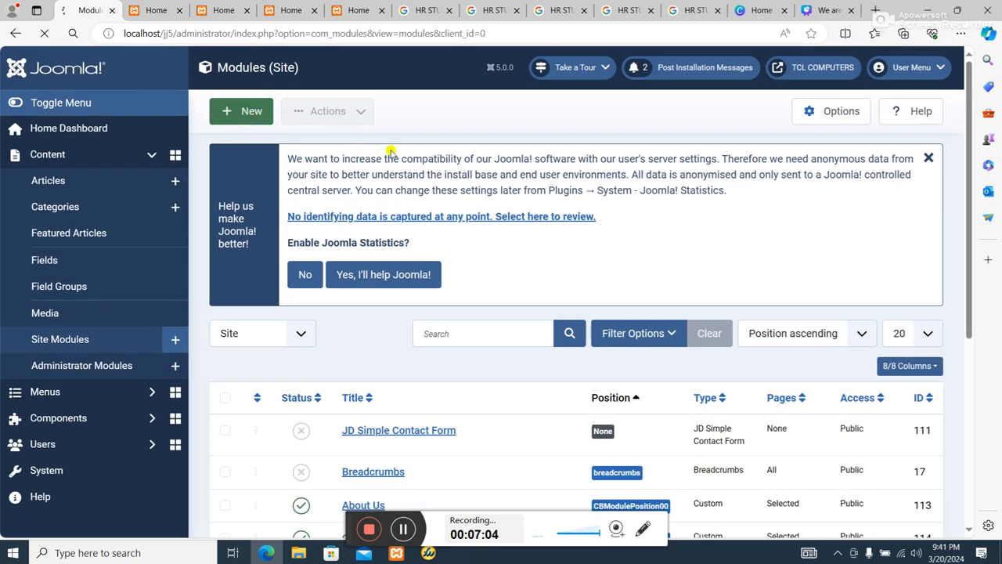
scroll(454, 258, down, 7)
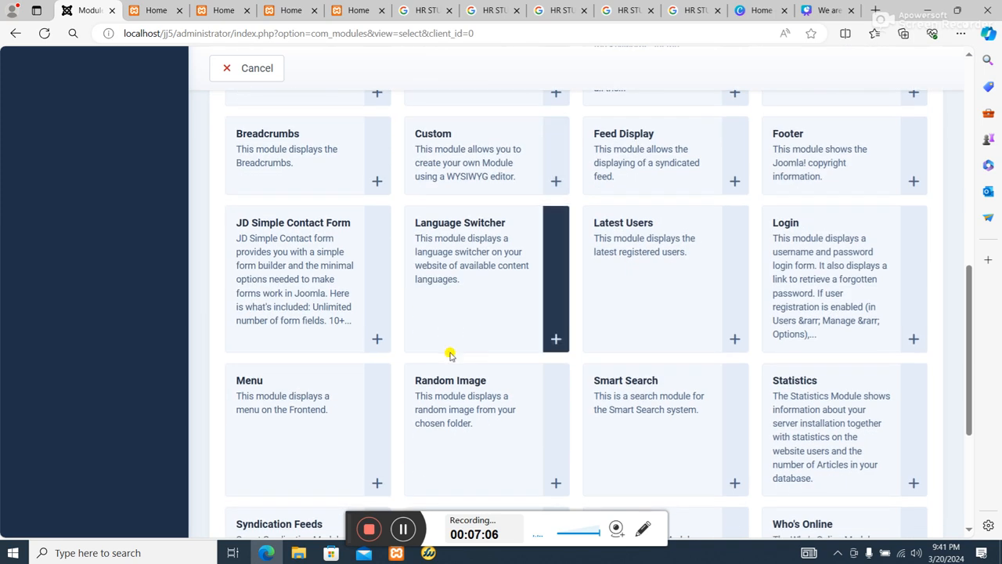
click(469, 153)
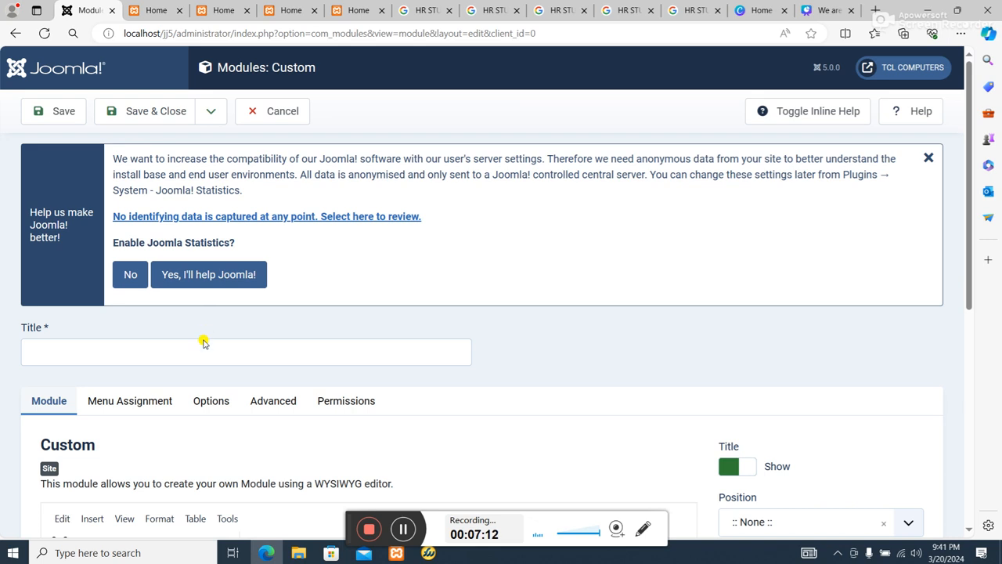
click(202, 352)
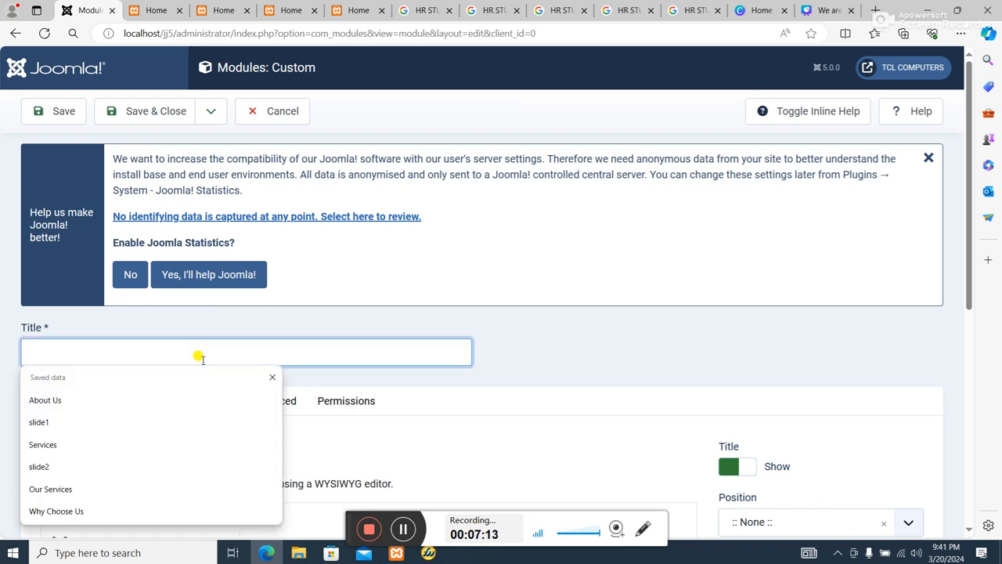
text(ST)
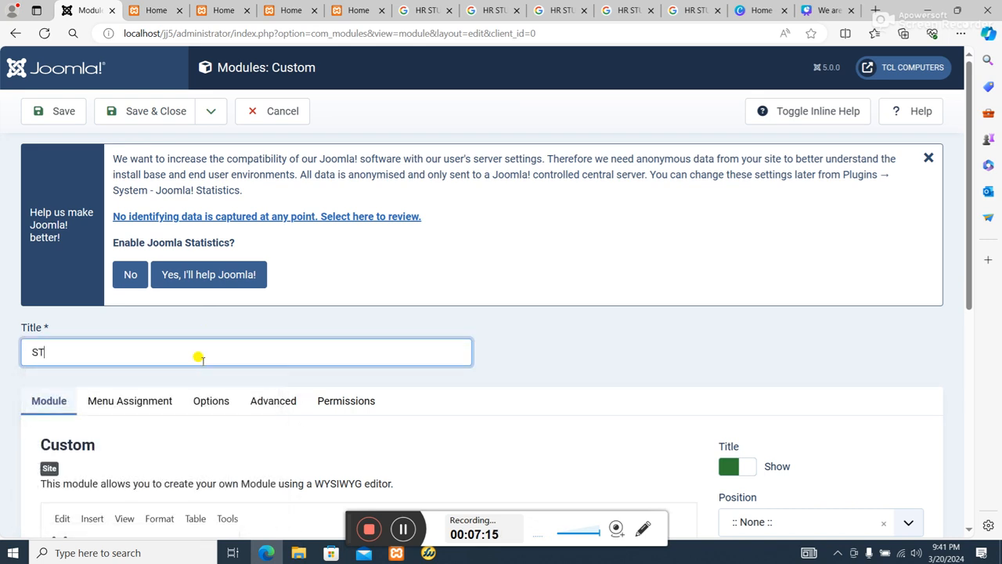
scroll(196, 368, down, 3)
Insert an image with the source images\ani.gif into the content of the ST module.
click(174, 383)
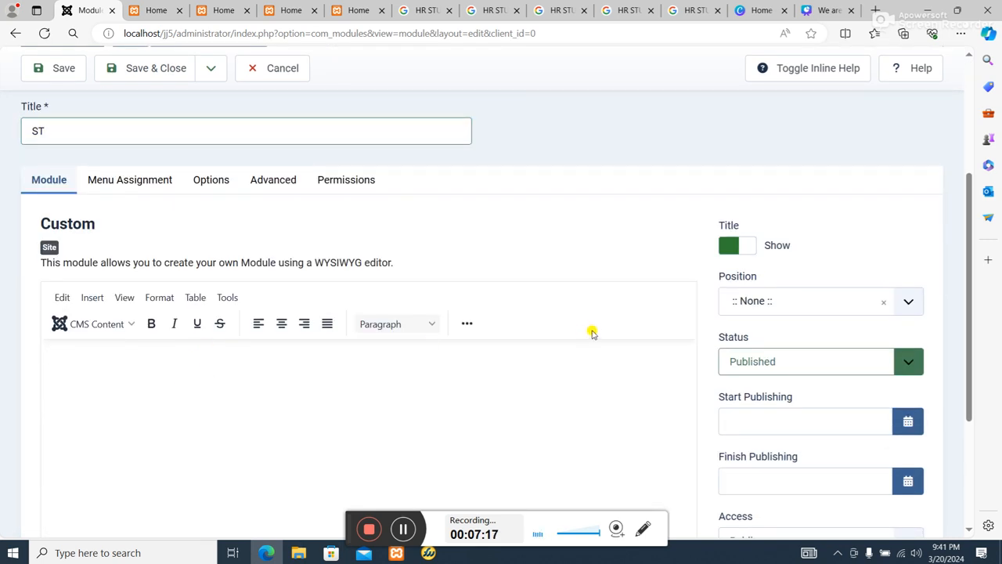
click(467, 323)
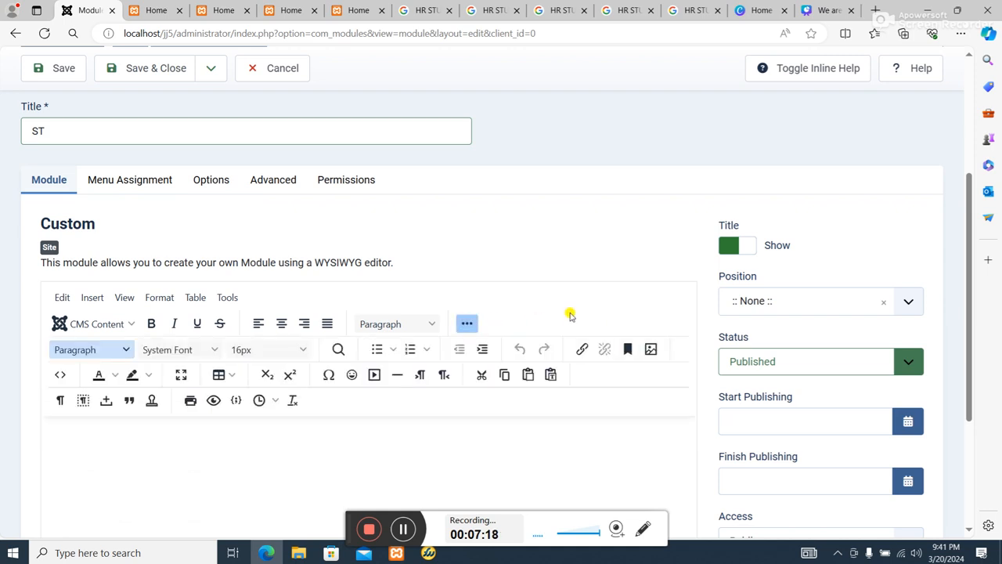
click(652, 349)
click(479, 199)
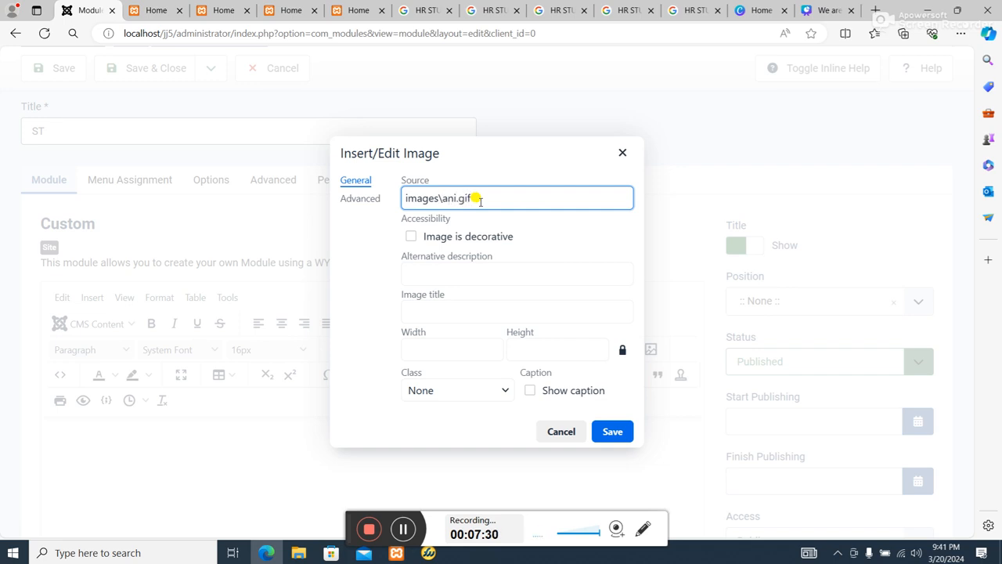
click(462, 339)
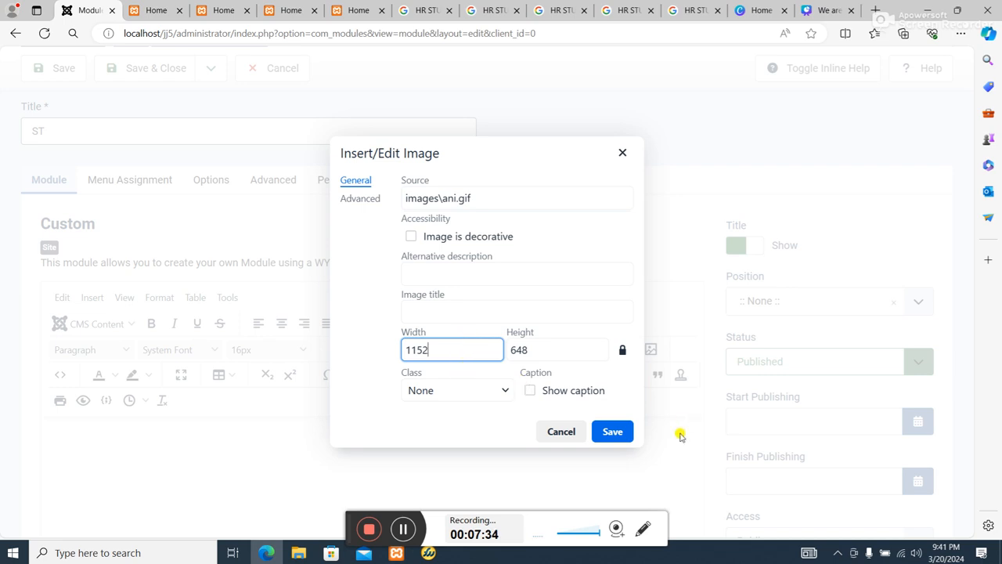
click(614, 431)
Shrink the inserted GIF proportionally to about 437 × 246 pixels and check its size in the image properties.
scroll(587, 436, down, 2)
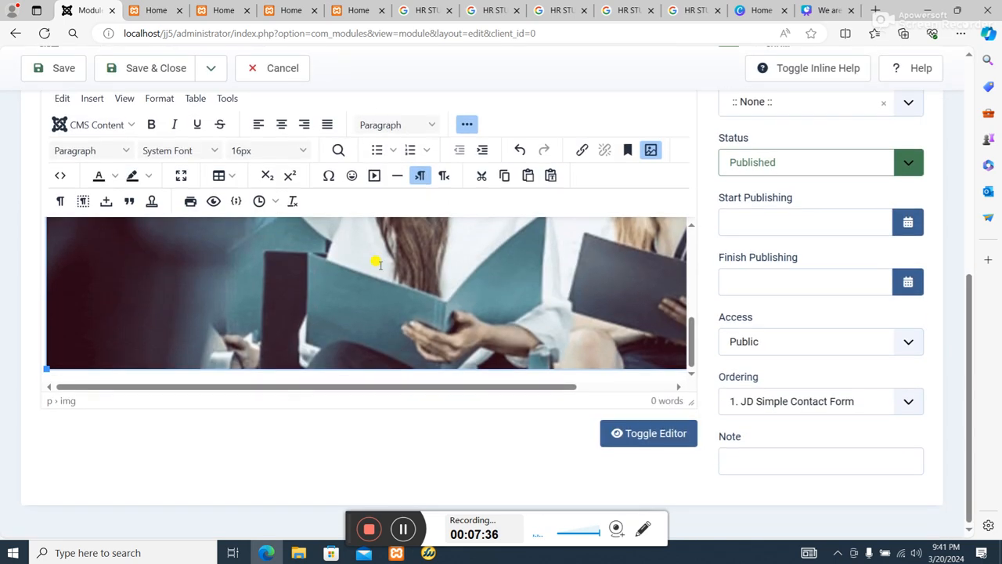
scroll(537, 384, up, 2)
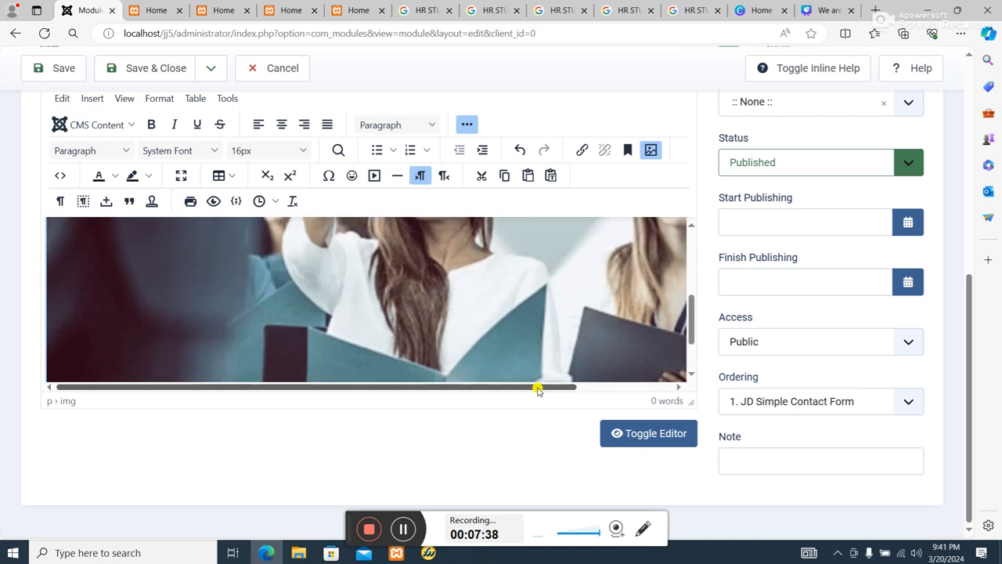
scroll(438, 358, down, 2)
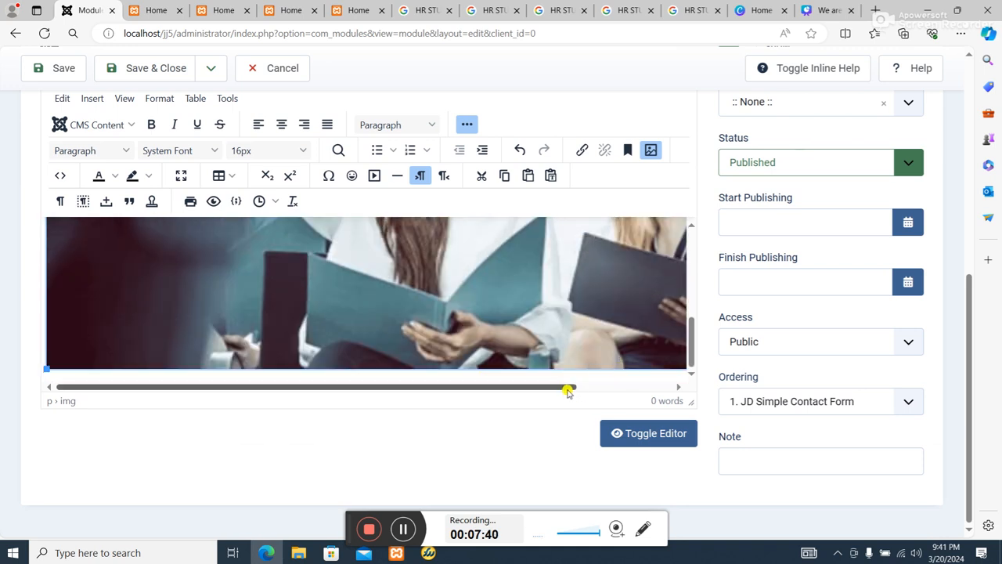
drag(566, 387, 338, 368)
scroll(294, 289, down, 1)
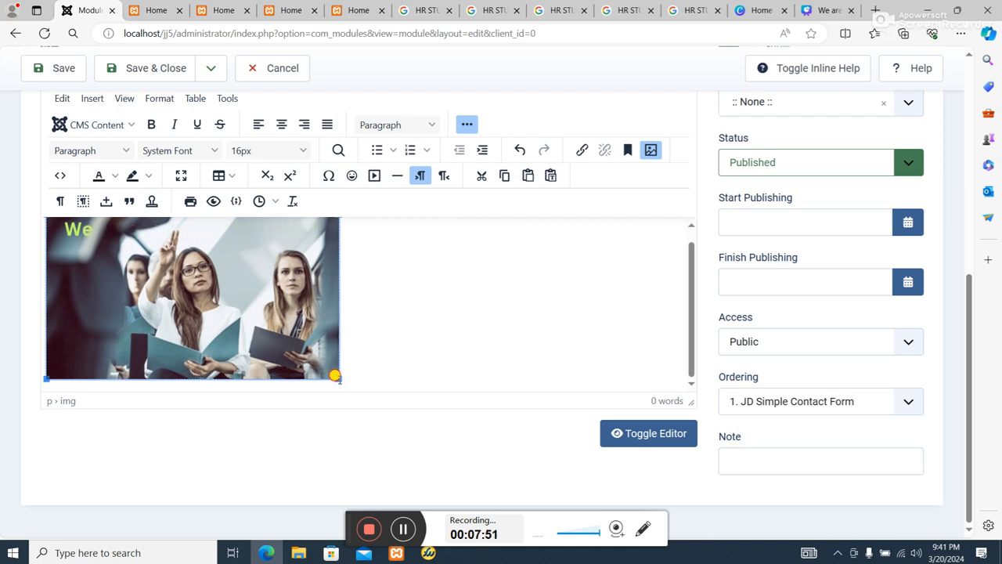
drag(337, 377, 331, 371)
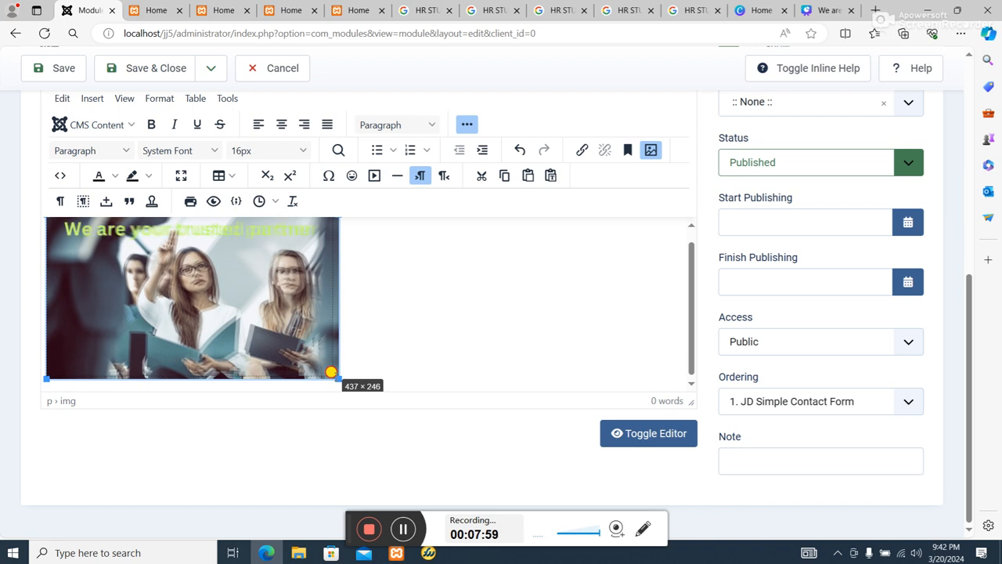
drag(331, 372, 331, 371)
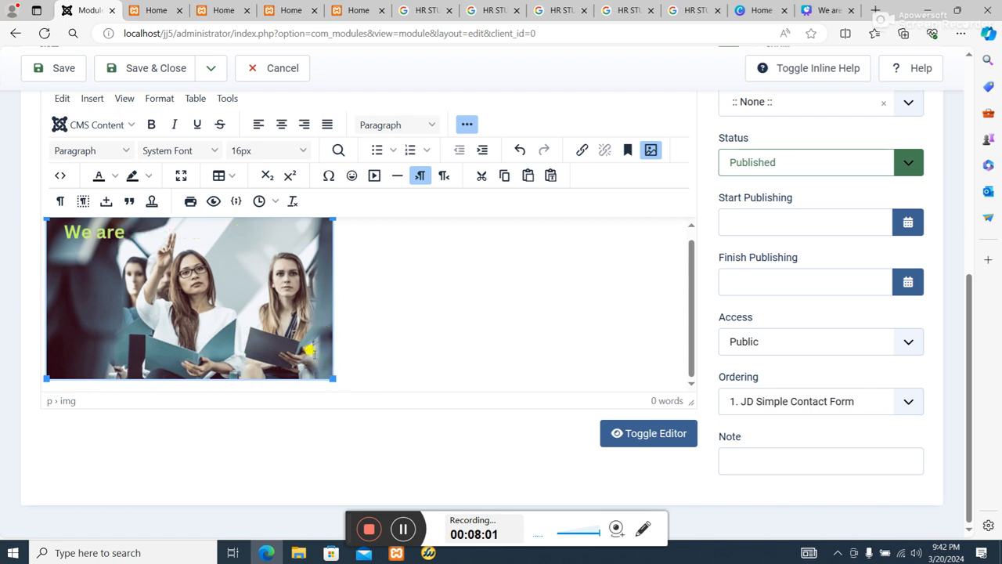
click(650, 151)
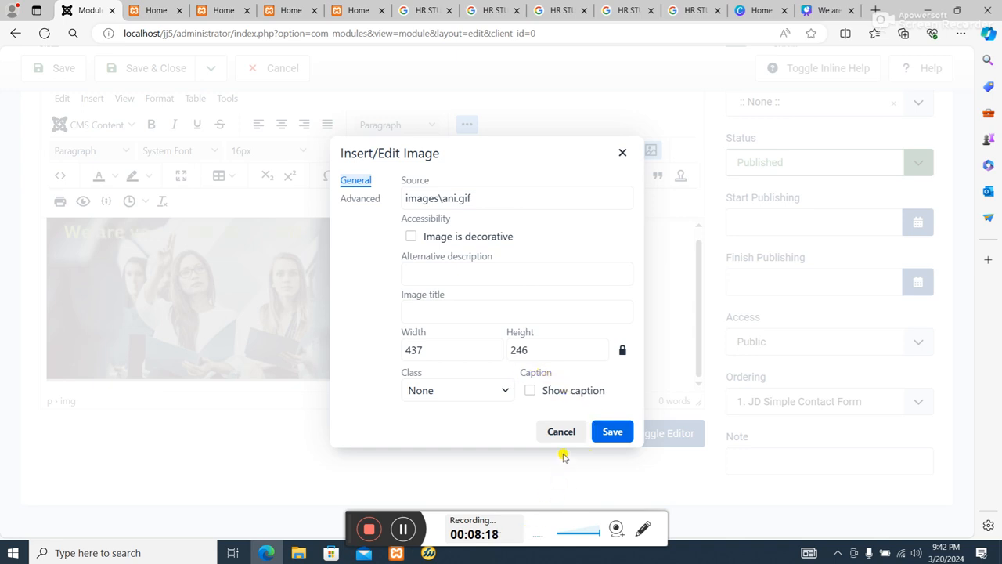
Confirm the GIF's size of 437 × 246 pixels and assign the ST module to position FAModulePosition00.
click(627, 429)
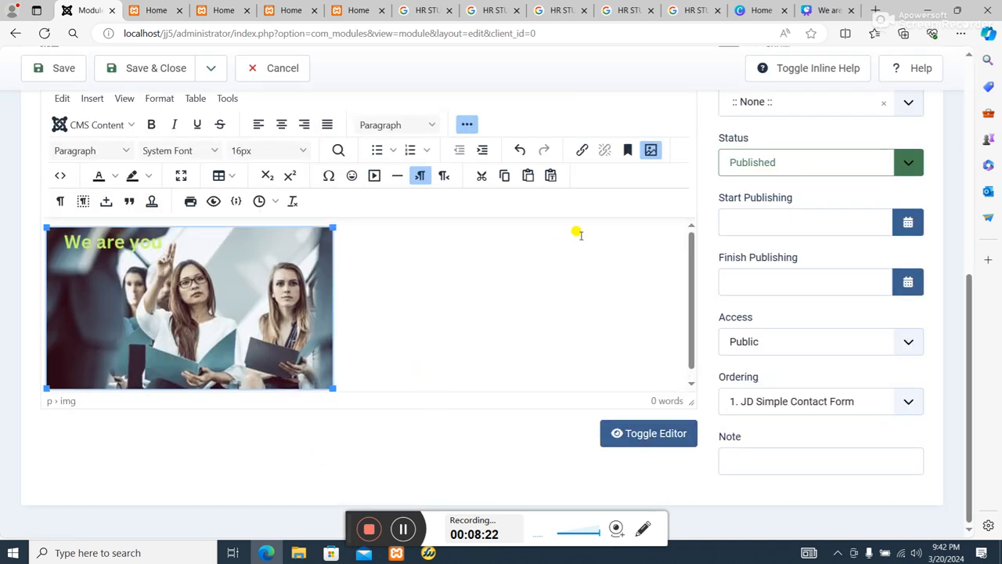
scroll(394, 196, up, 3)
scroll(823, 245, down, 2)
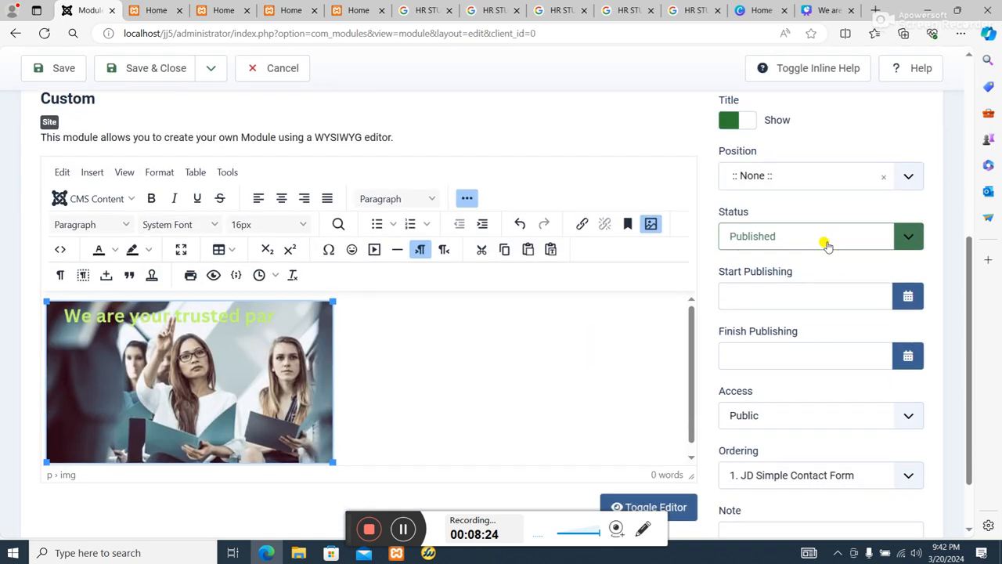
click(835, 179)
scroll(822, 264, down, 10)
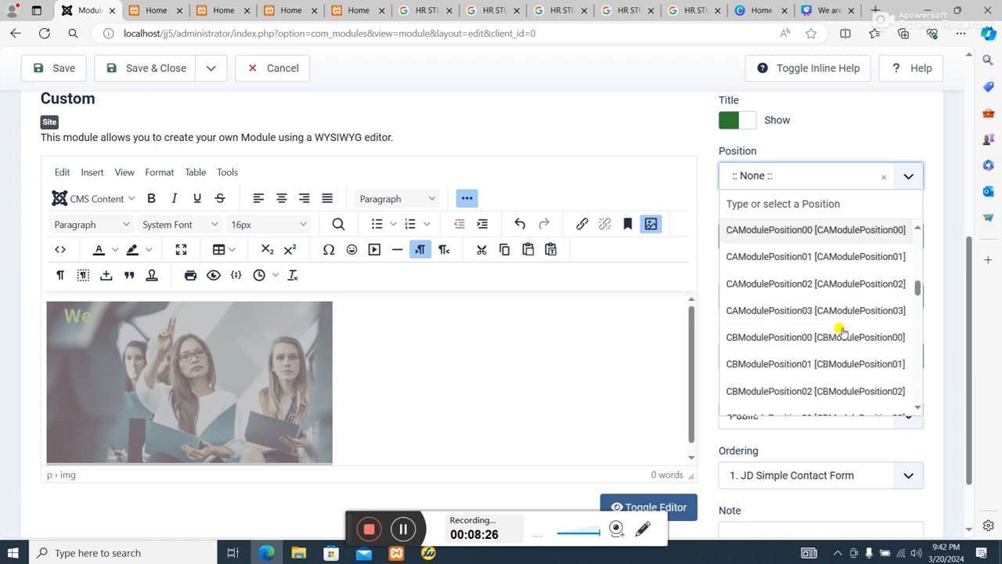
scroll(841, 331, down, 5)
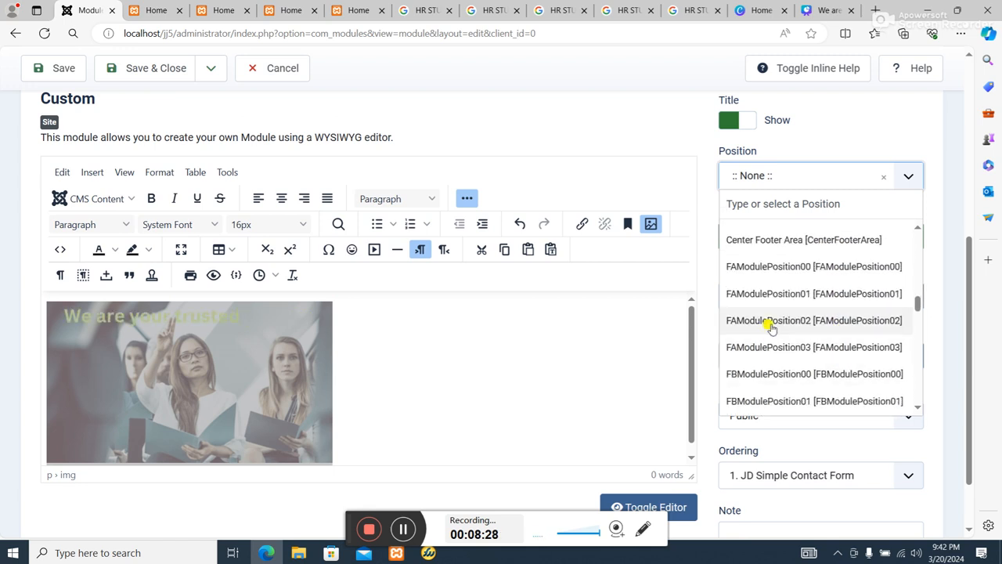
click(786, 266)
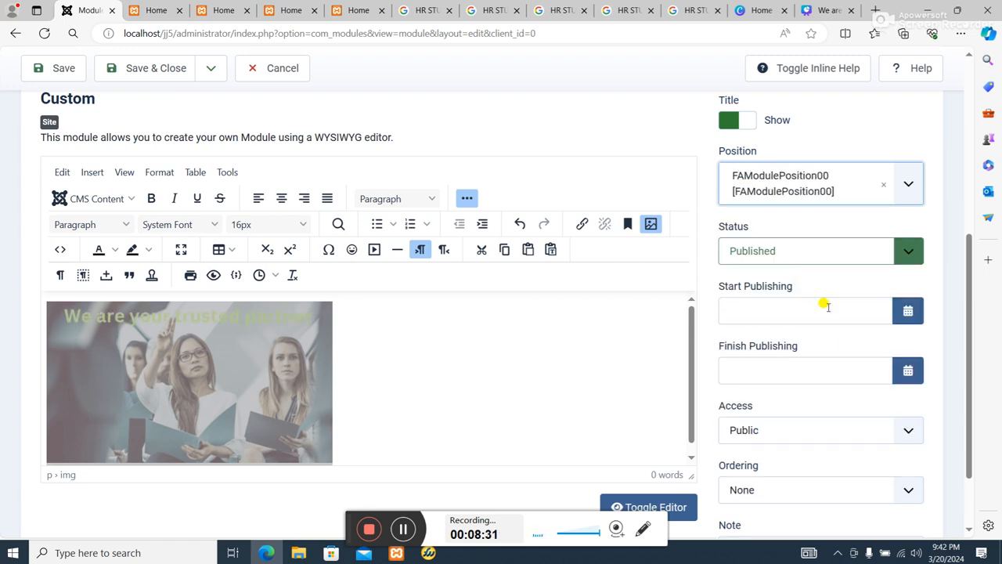
Hide the title of the ST module and save the module.
scroll(827, 310, down, 1)
scroll(798, 315, up, 5)
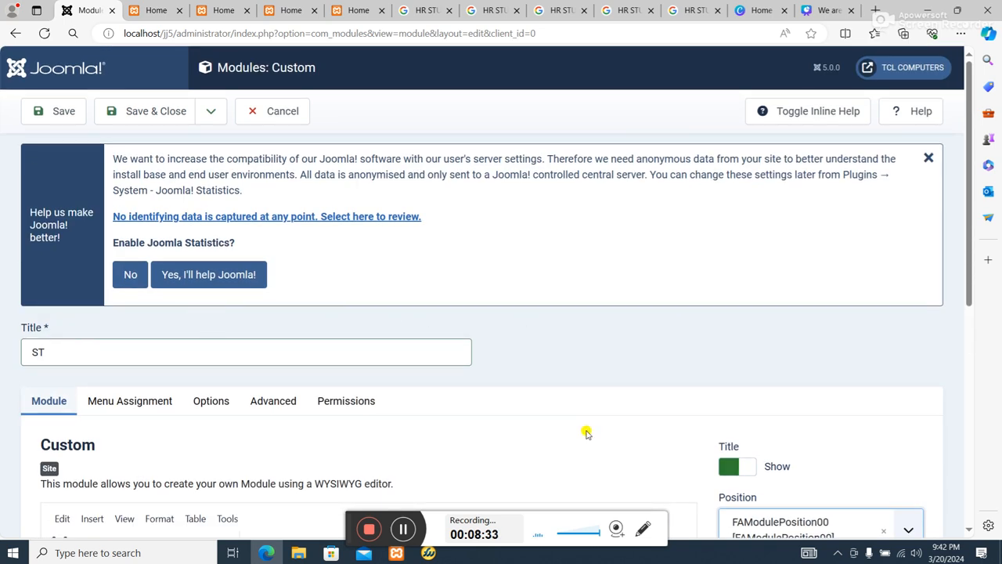
scroll(587, 433, down, 3)
click(736, 244)
scroll(560, 279, up, 3)
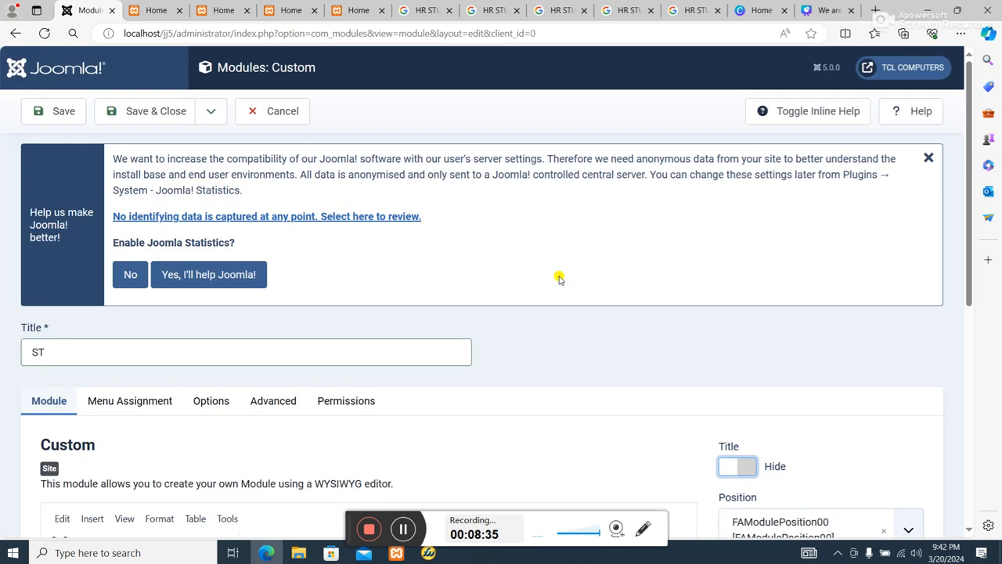
click(74, 116)
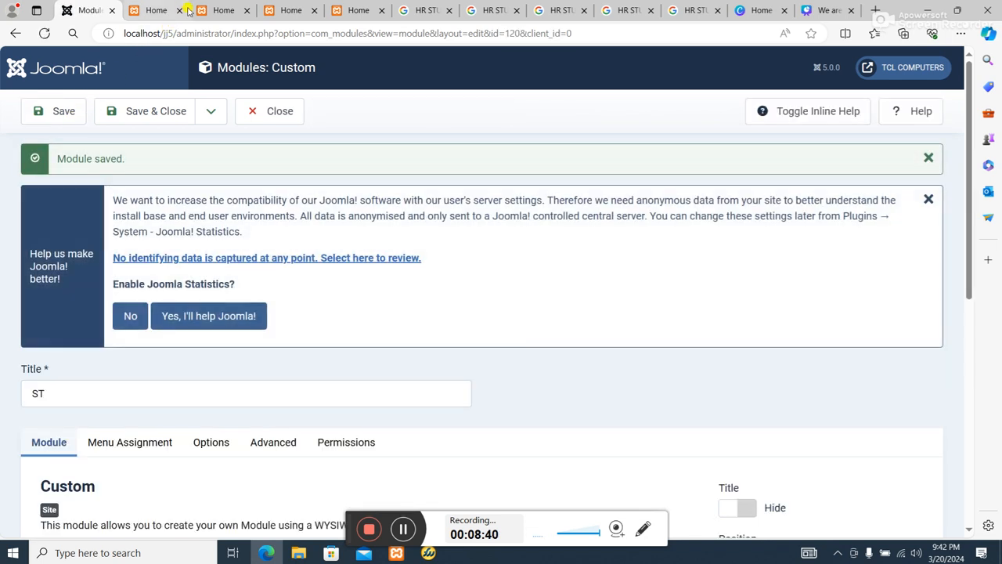
Go to the live home page, refresh it, and find the GIF module above the footer.
click(169, 11)
click(208, 11)
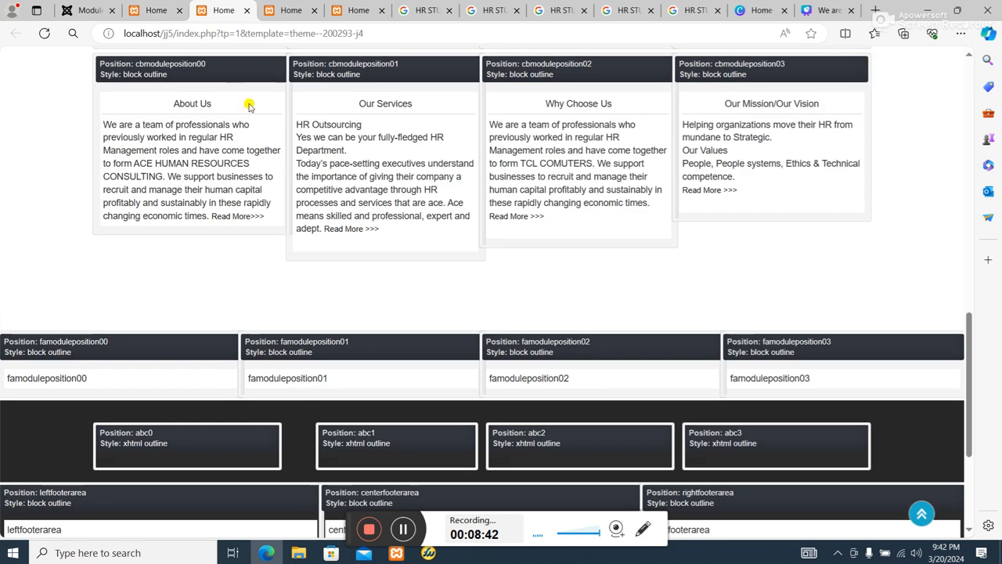
click(295, 11)
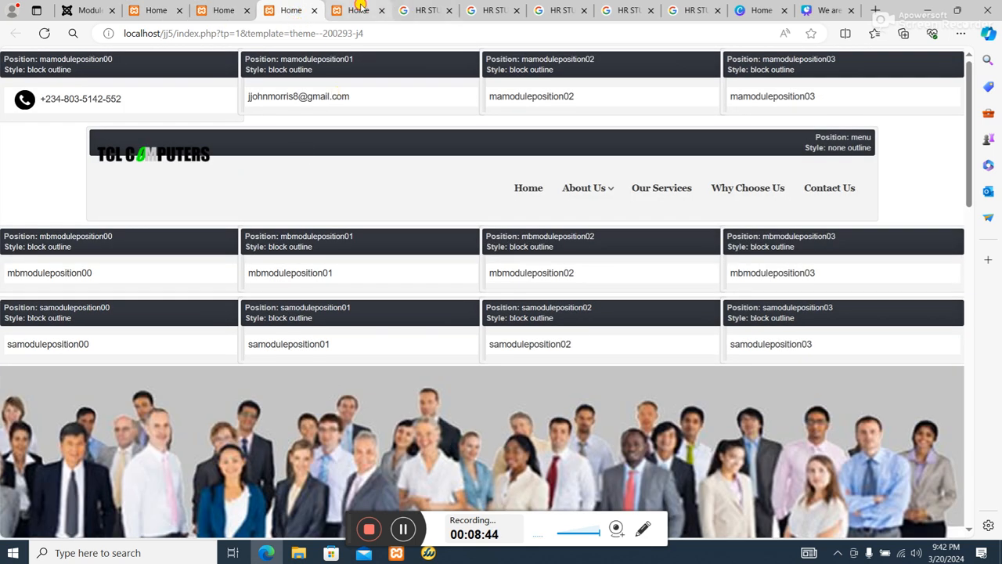
click(363, 10)
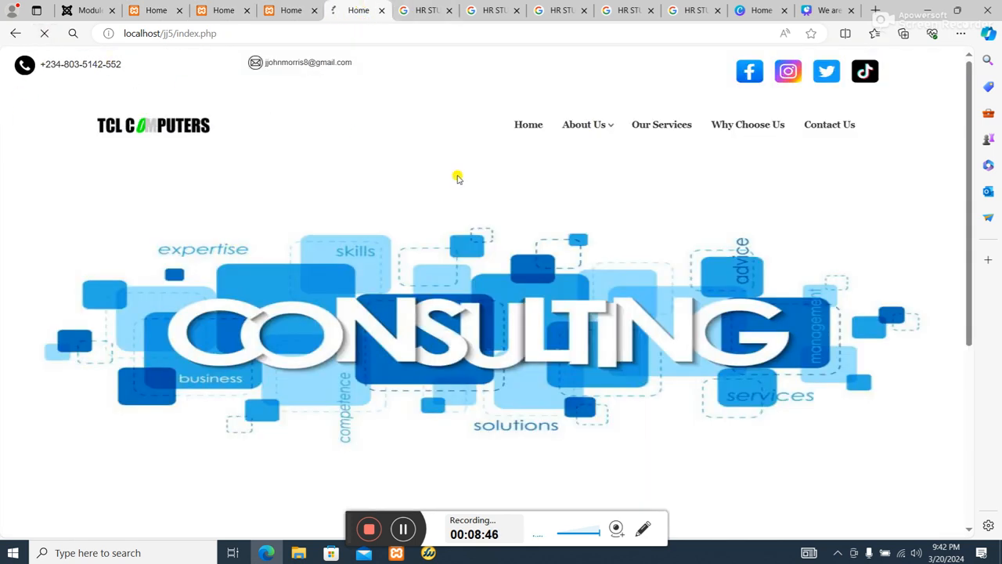
scroll(466, 192, down, 5)
scroll(467, 196, down, 1)
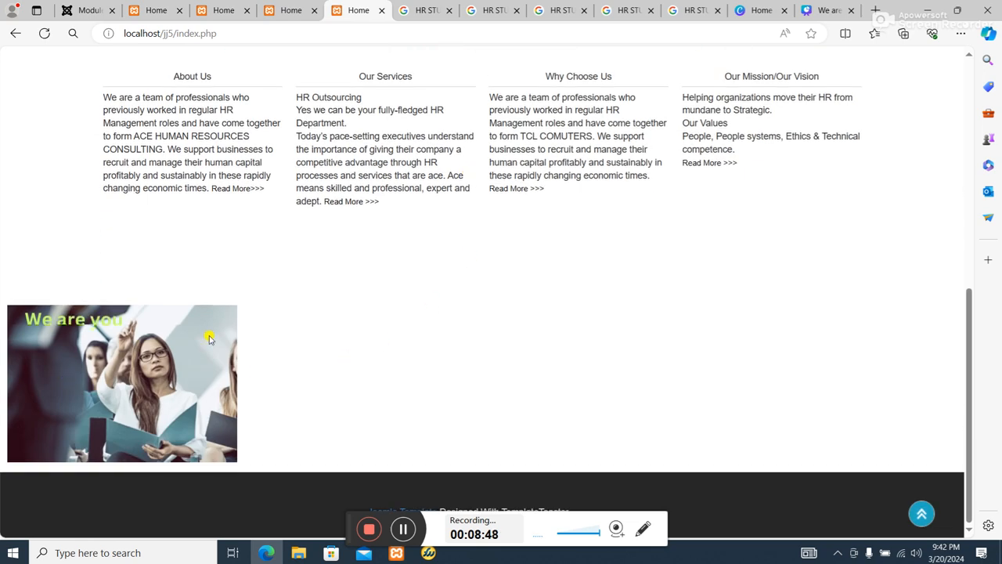
Examine how the GIF displays on the home page in relation to the slideshow, the four text columns and the footer.
scroll(222, 333, up, 4)
scroll(254, 333, down, 4)
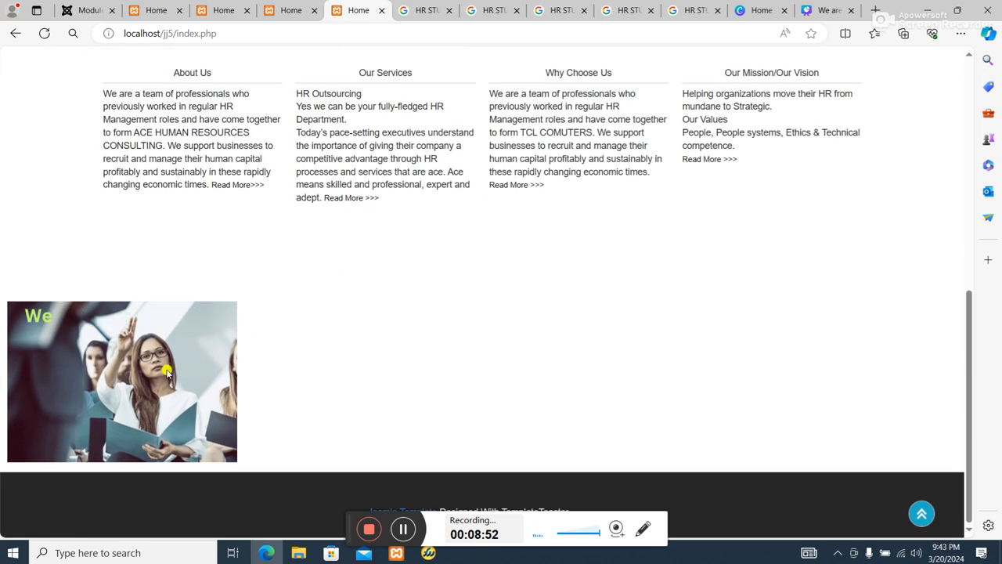
scroll(161, 235, up, 4)
scroll(163, 233, down, 4)
scroll(164, 237, up, 5)
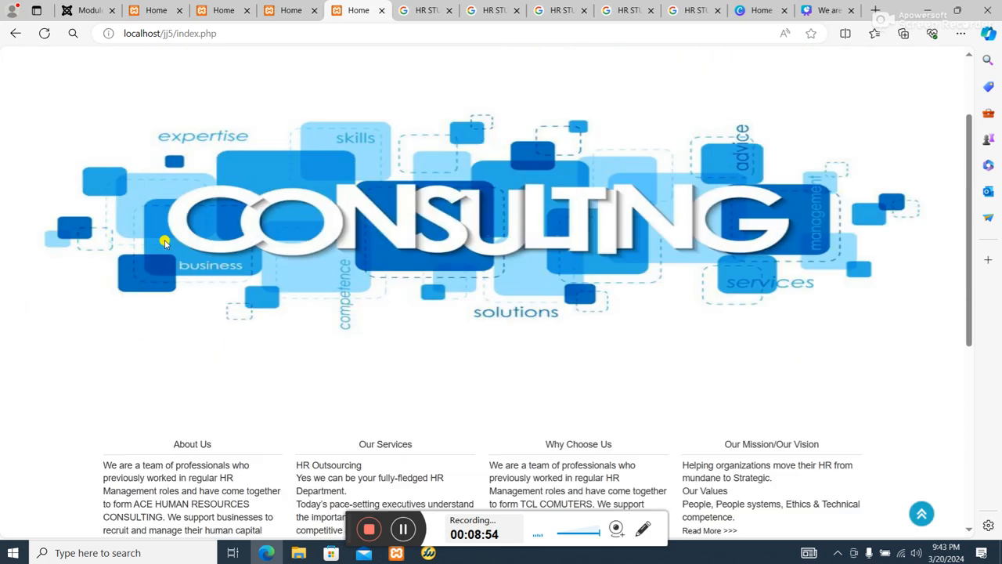
scroll(169, 245, down, 5)
scroll(252, 324, down, 1)
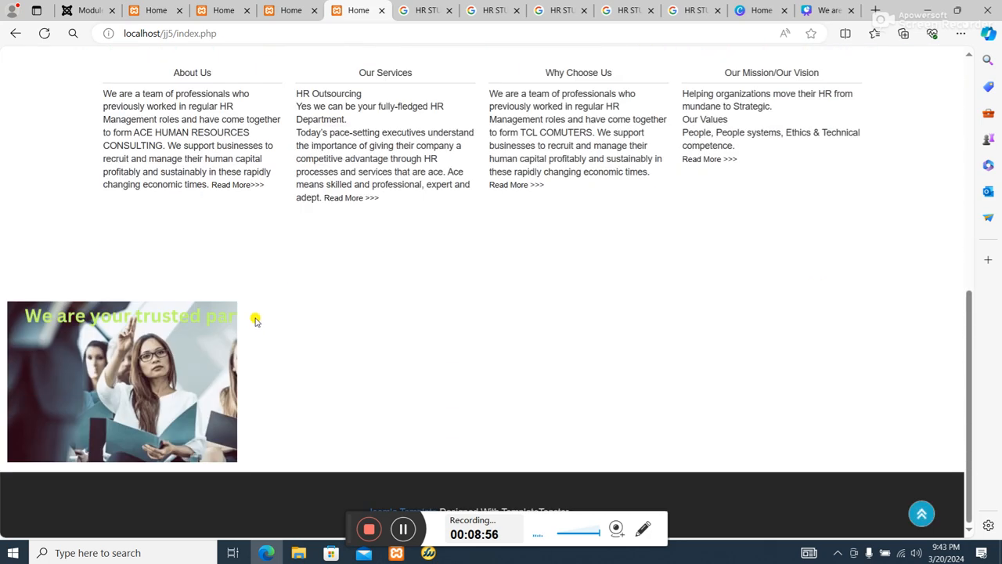
scroll(257, 320, up, 5)
scroll(261, 317, down, 1)
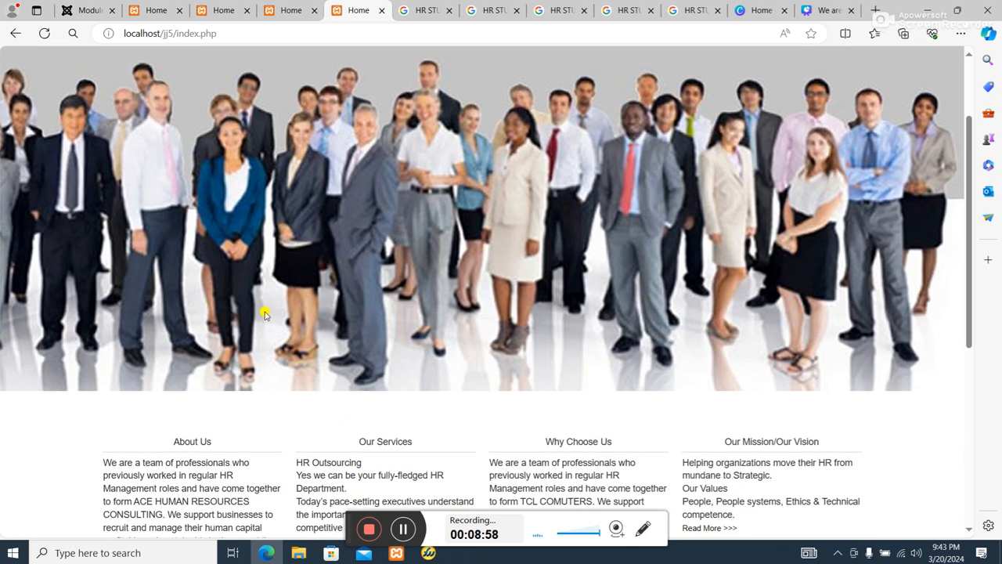
scroll(263, 317, up, 3)
scroll(263, 317, down, 3)
scroll(263, 317, down, 3)
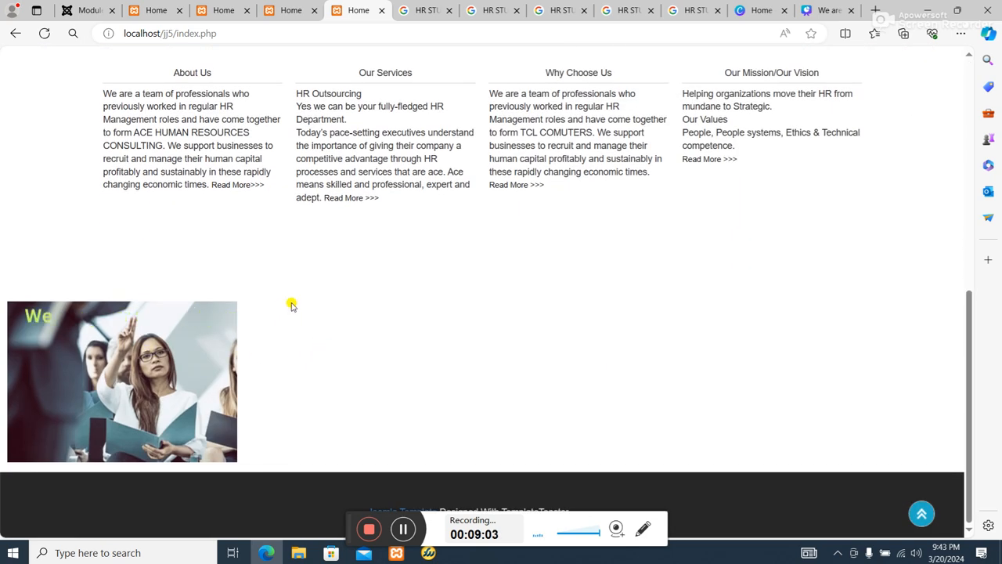
Return to the Joomla administrator and close the ST module.
click(91, 9)
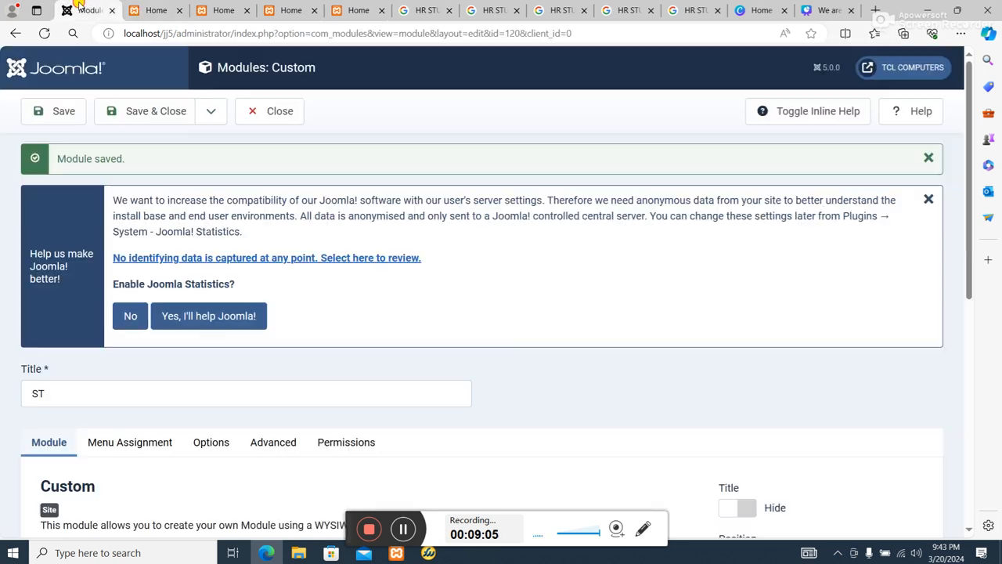
scroll(249, 298, down, 3)
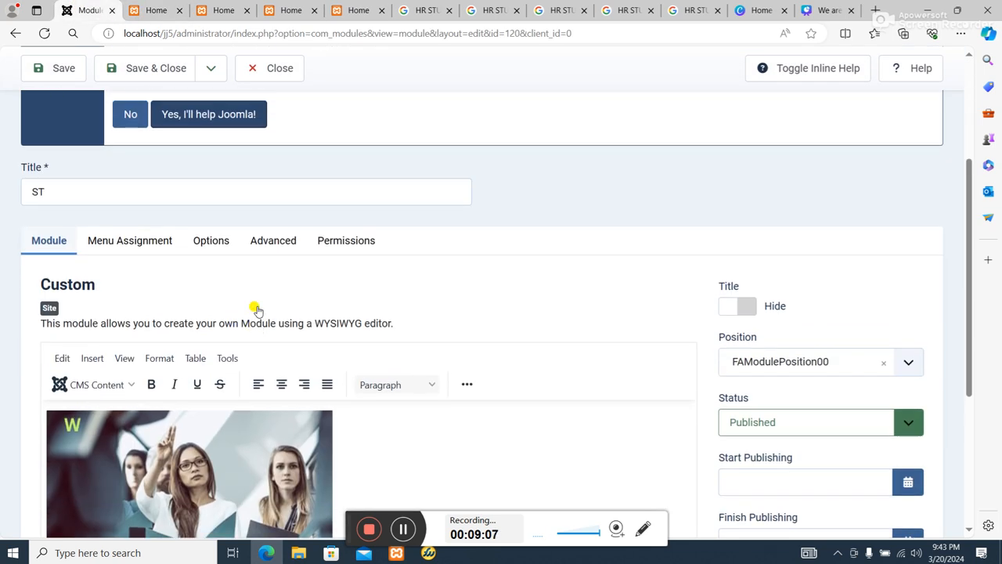
scroll(258, 308, up, 3)
click(271, 116)
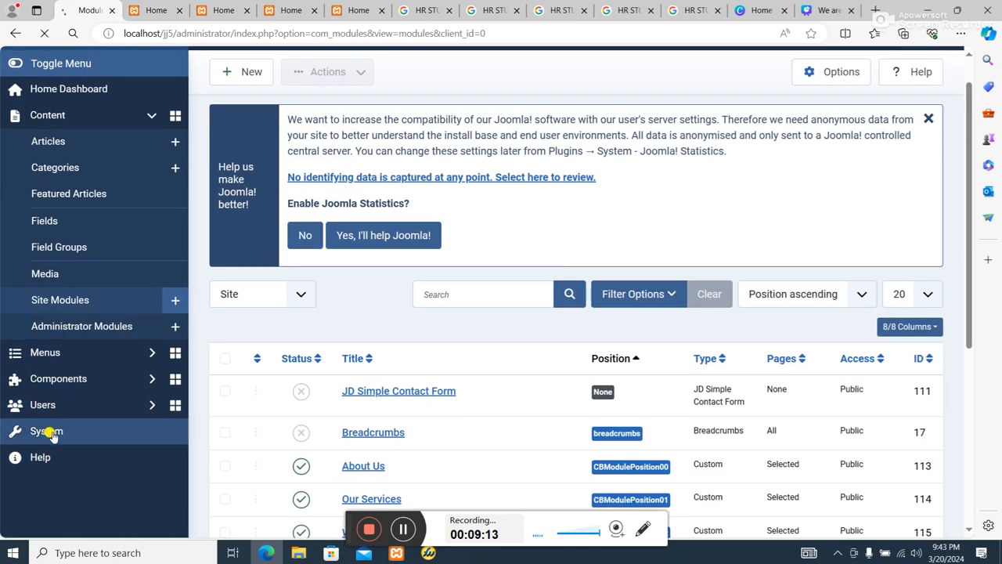
Open the system's list of site templates and preview the Theme--200293-j4 template.
click(48, 434)
scroll(331, 339, down, 2)
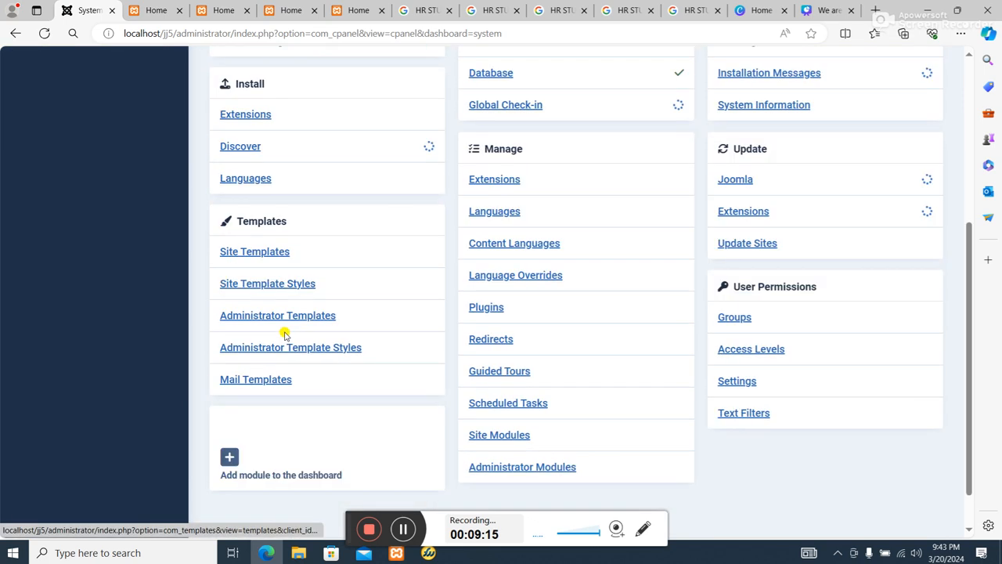
click(266, 246)
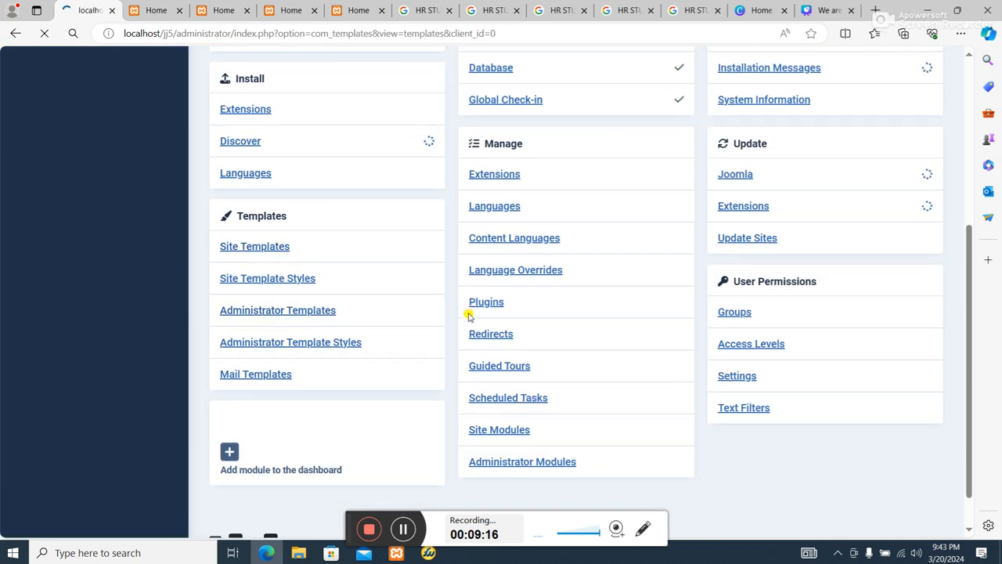
scroll(444, 370, down, 2)
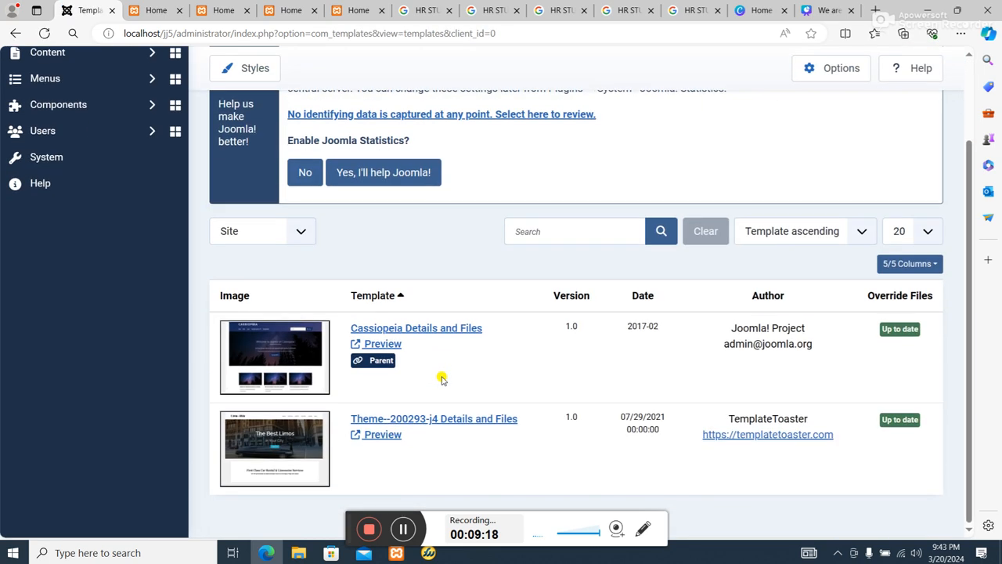
click(384, 436)
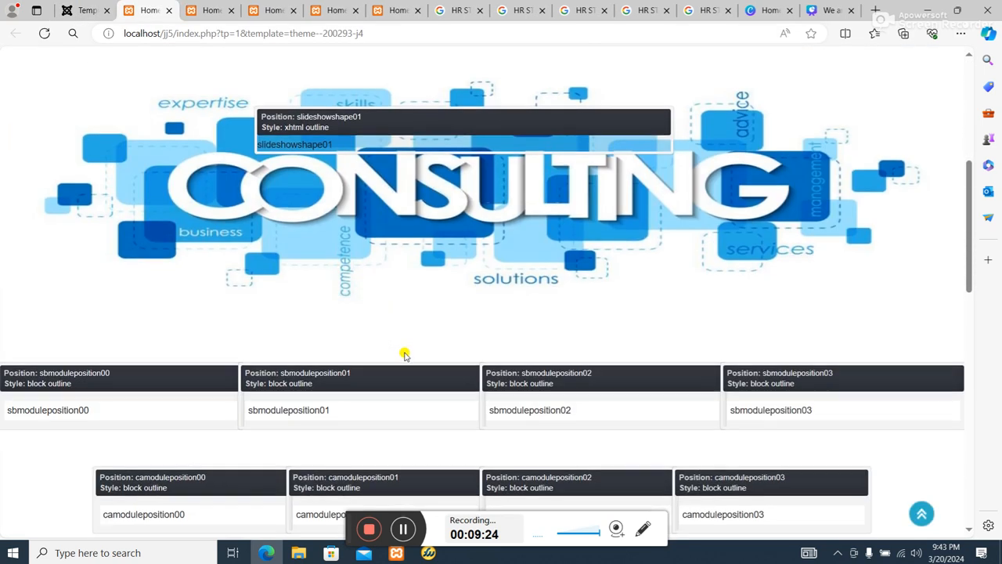
Compare the previewed module positions around the GIF and down to the footer with the live home page, and return to the administrator's template list.
scroll(404, 355, down, 4)
scroll(205, 313, down, 4)
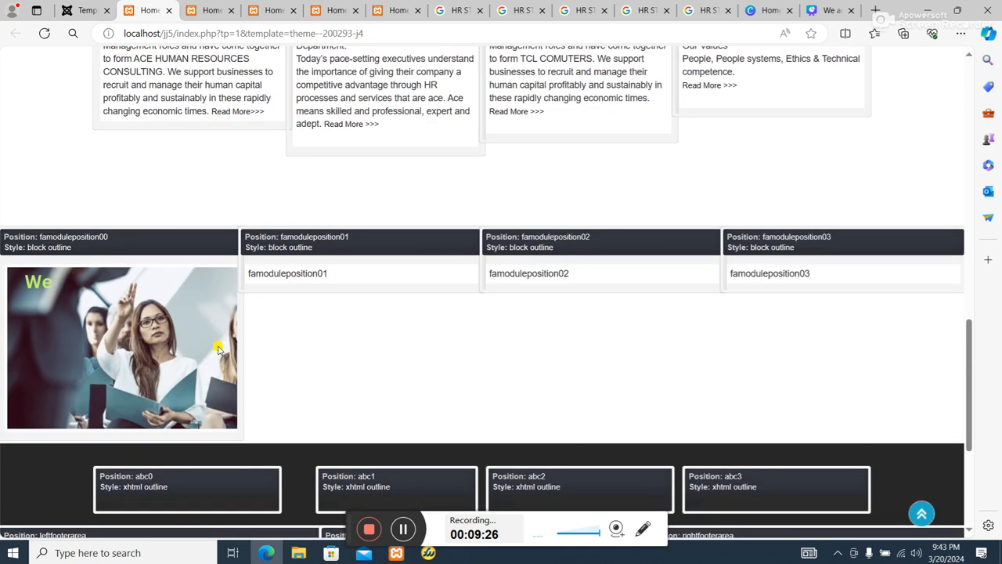
scroll(517, 380, down, 4)
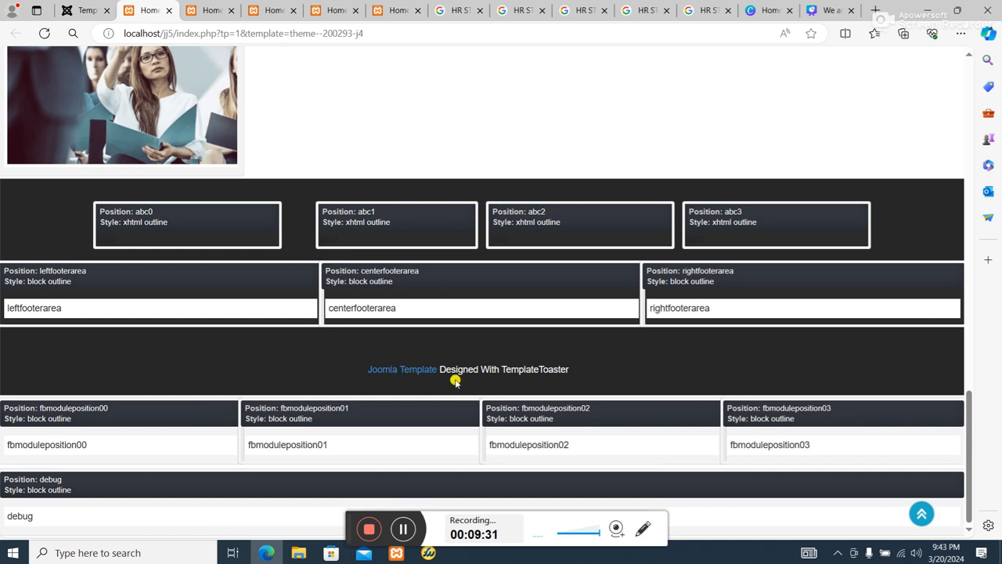
scroll(455, 381, up, 2)
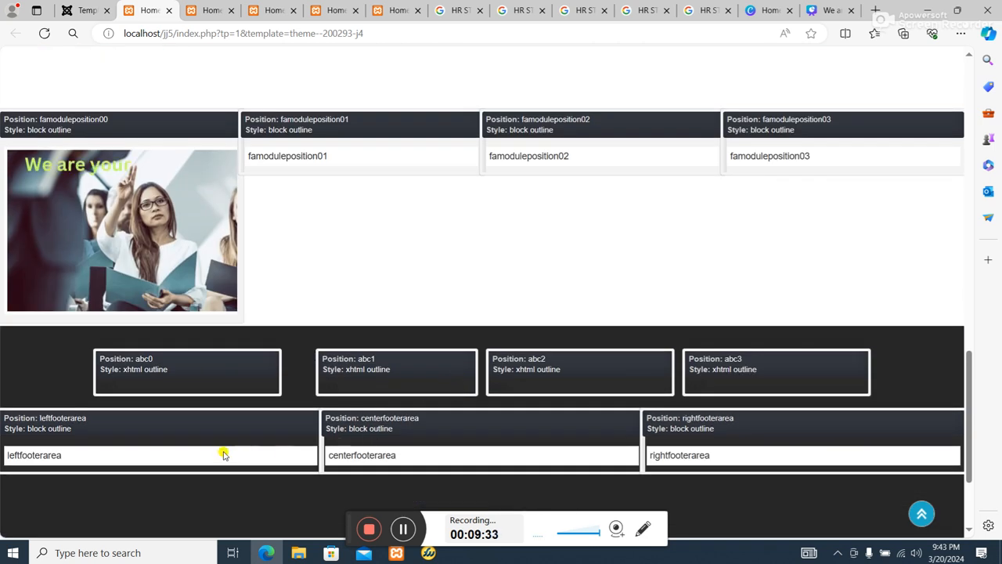
scroll(238, 301, up, 3)
scroll(238, 301, up, 2)
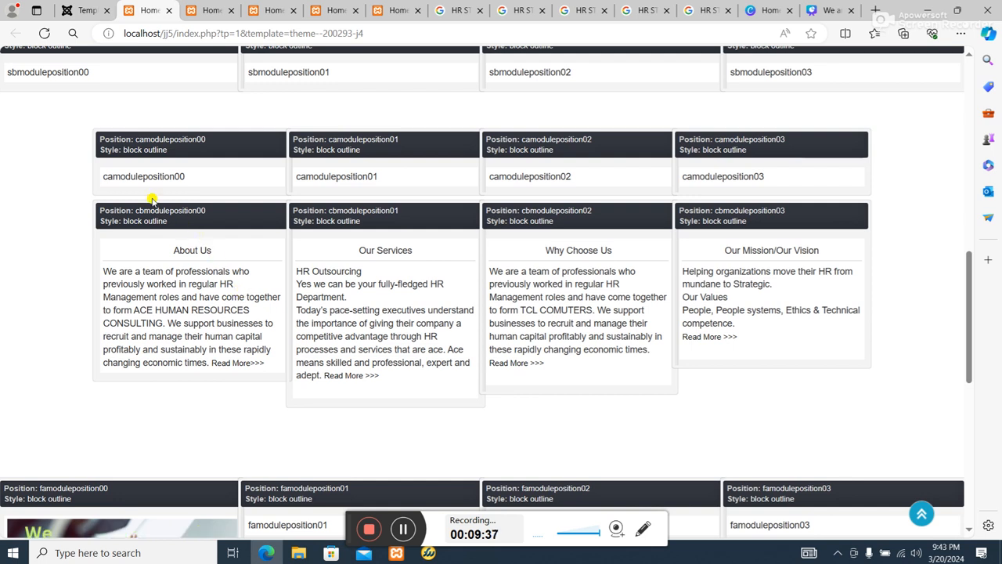
scroll(268, 239, down, 3)
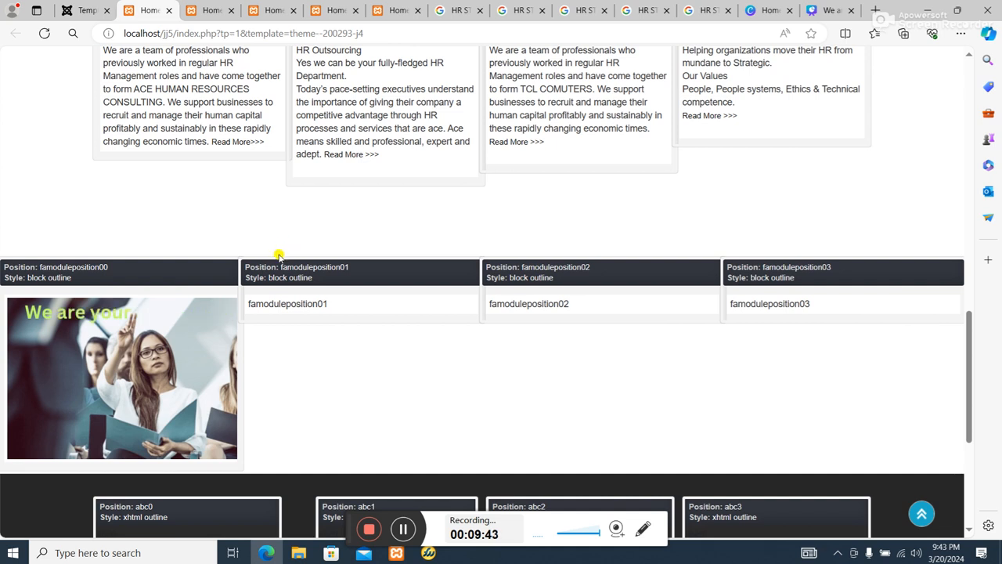
scroll(278, 256, down, 4)
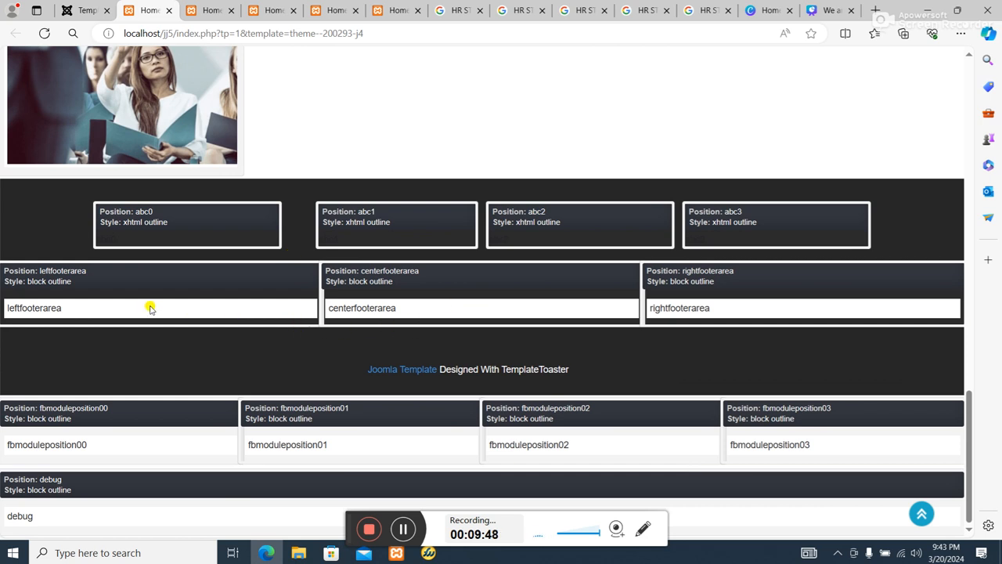
scroll(150, 308, up, 8)
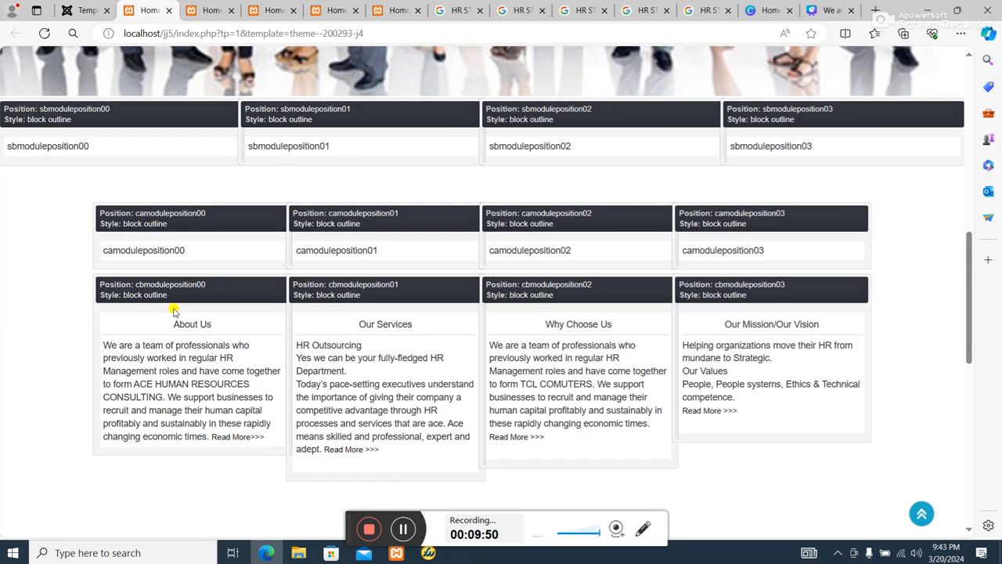
scroll(83, 310, up, 8)
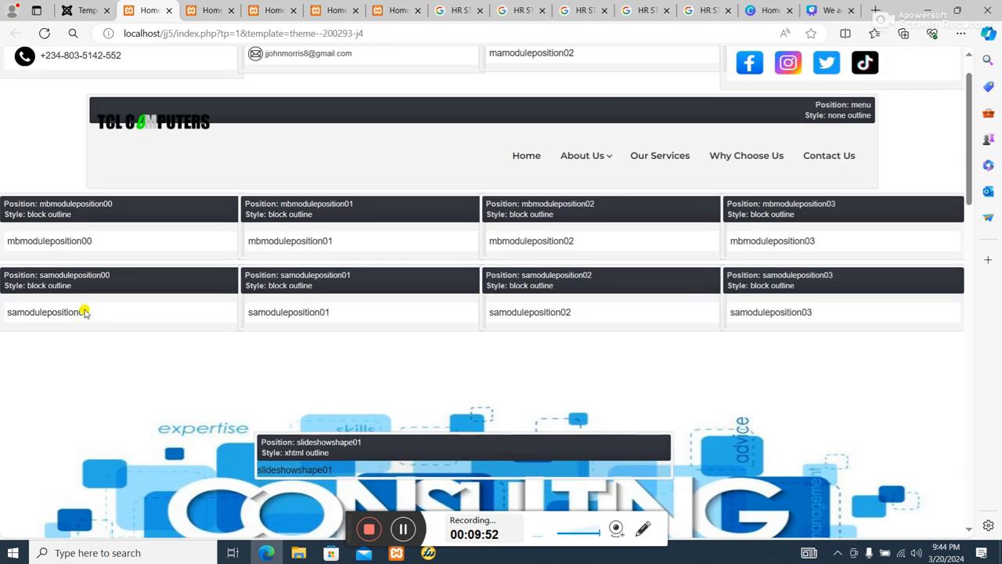
scroll(150, 329, down, 15)
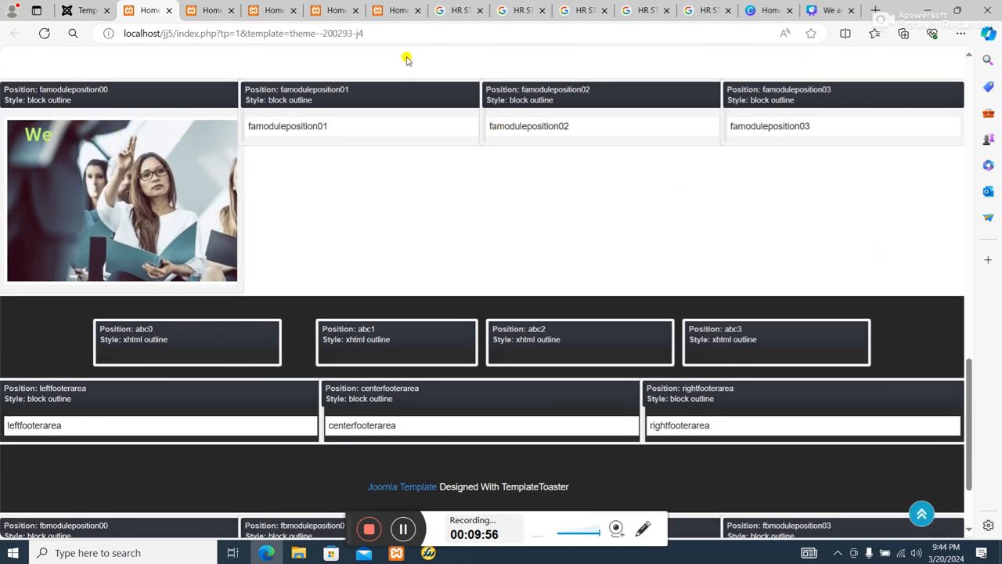
click(397, 11)
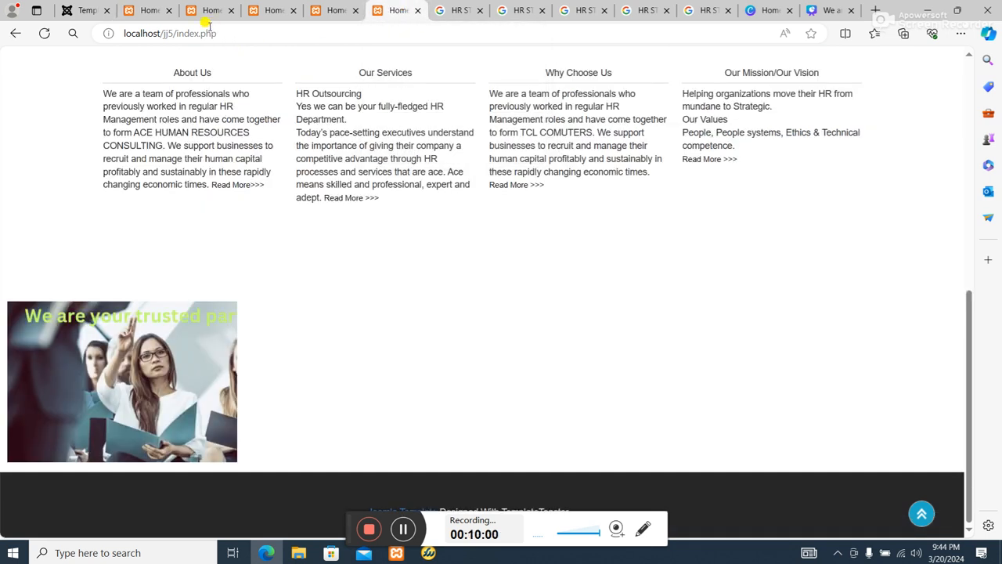
click(84, 11)
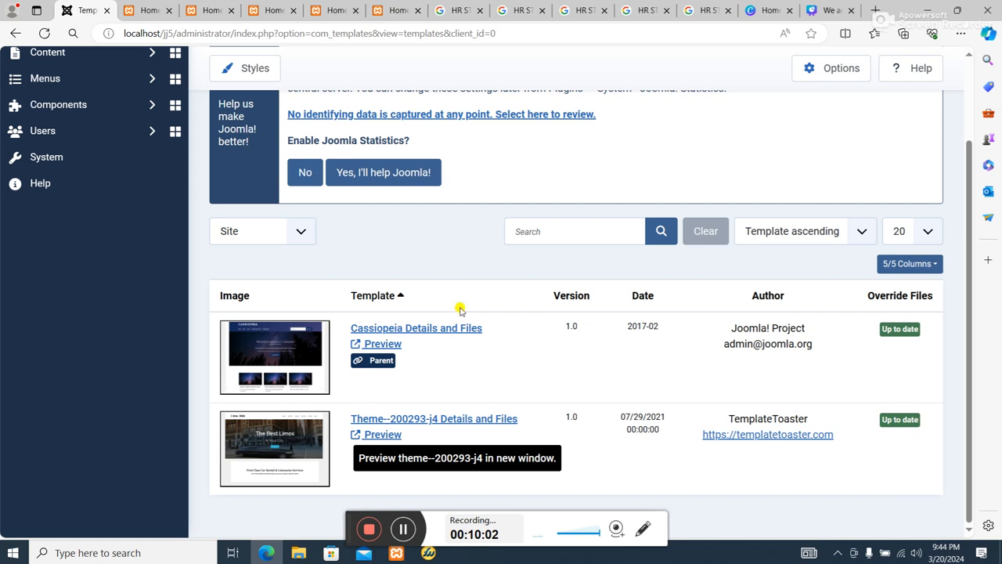
Open the ST module from the system's list of site modules.
click(97, 156)
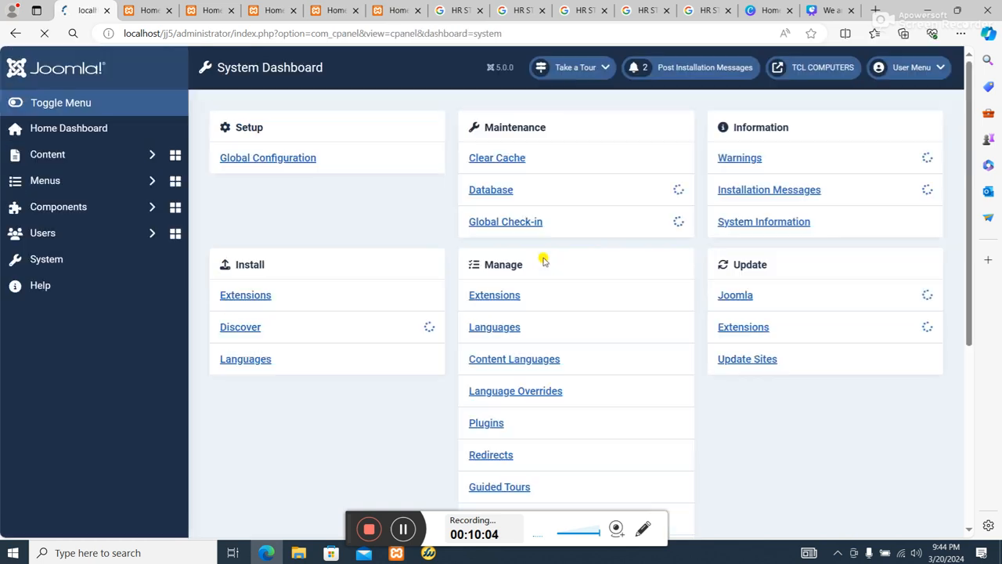
scroll(569, 385, down, 2)
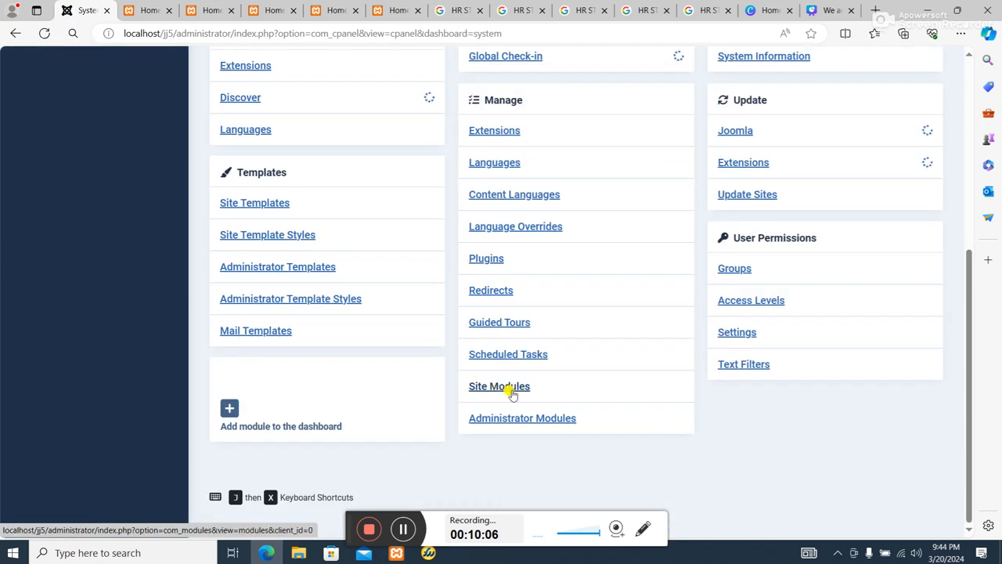
click(517, 392)
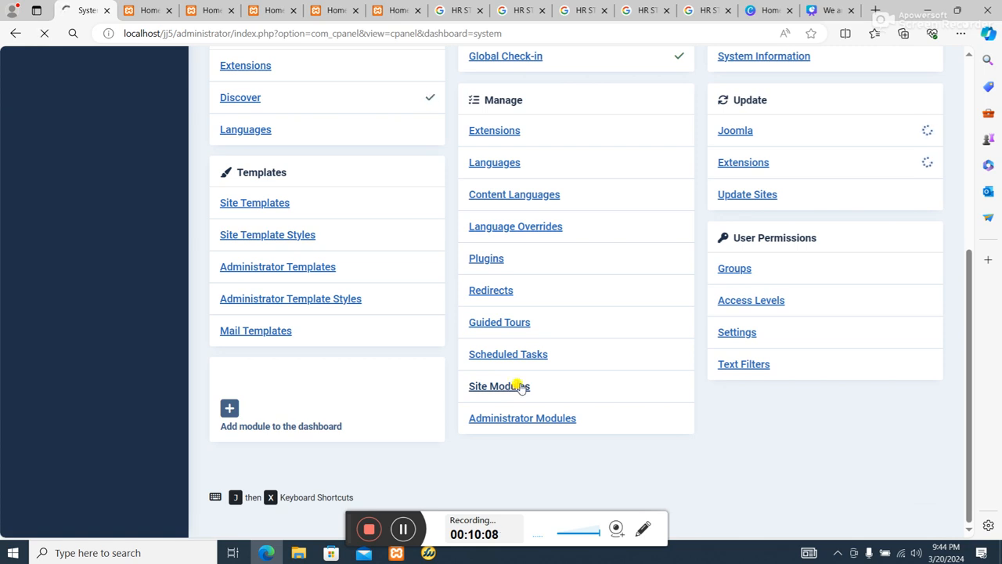
scroll(521, 388, down, 3)
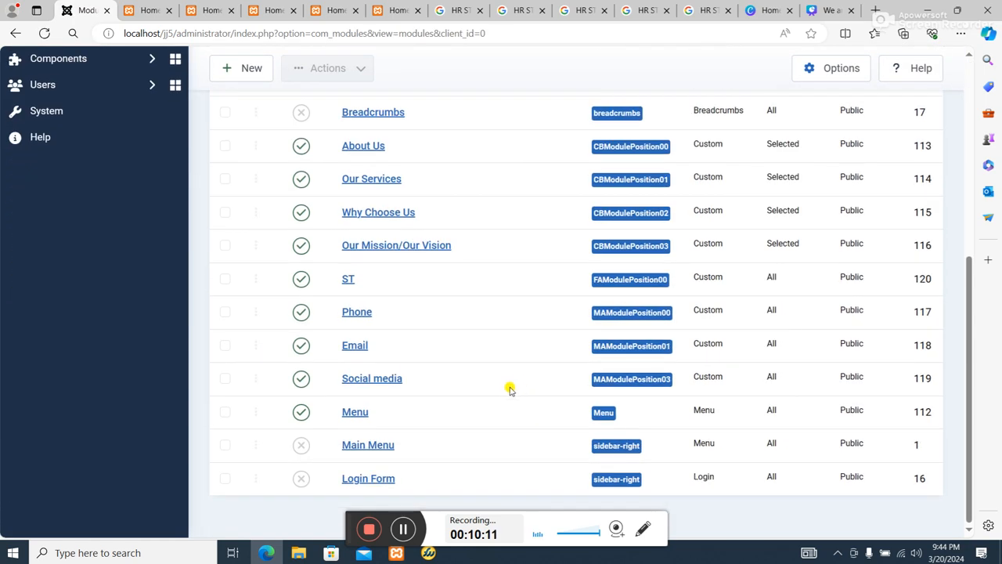
click(348, 280)
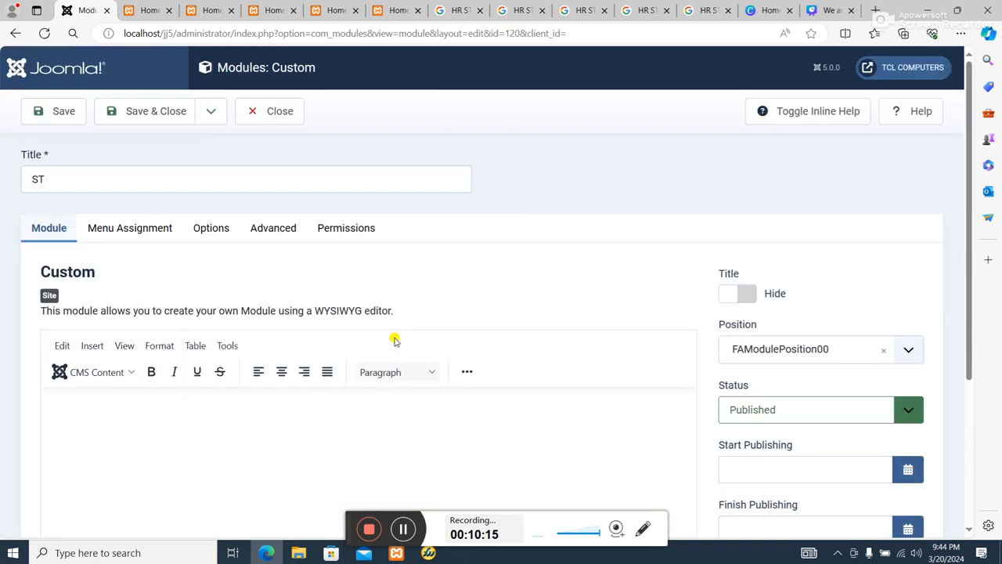
Check the source and dimensions of the GIF in the ST module, and save and close the module.
scroll(414, 349, down, 3)
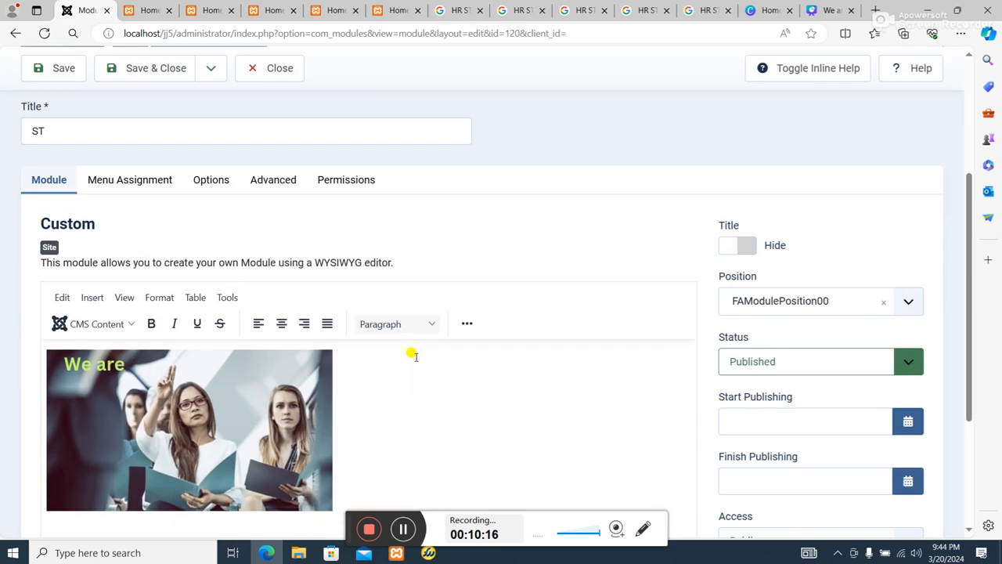
click(466, 325)
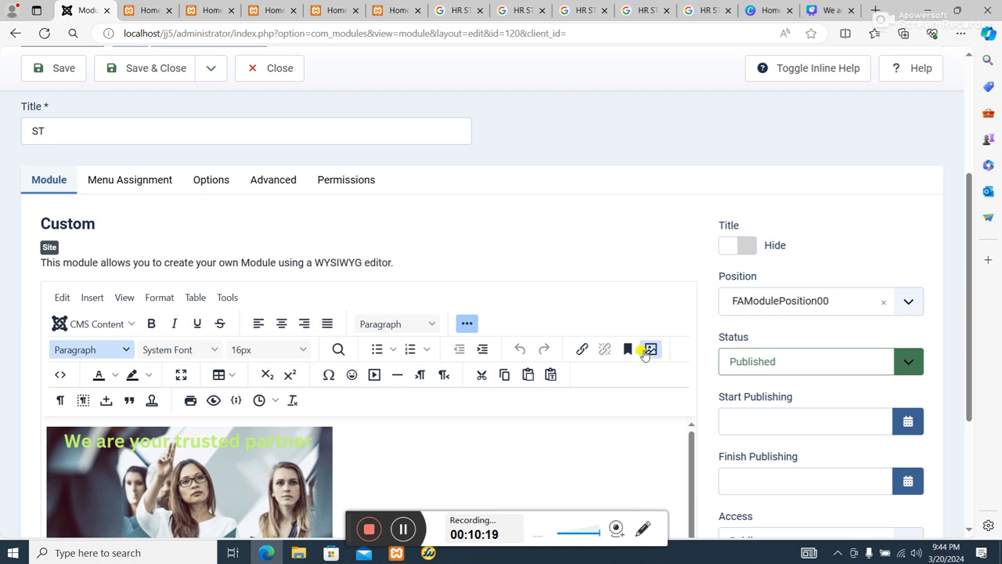
click(649, 350)
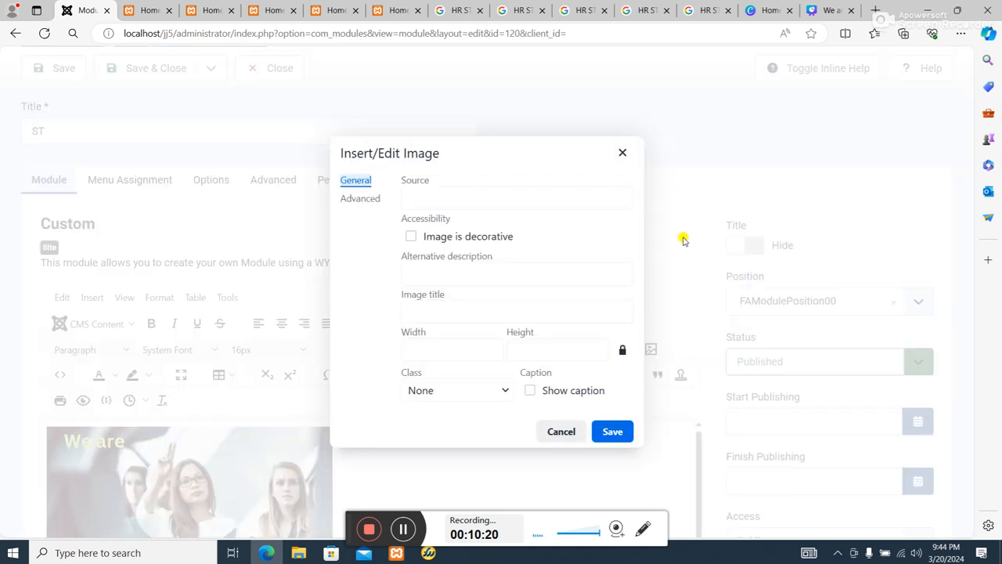
click(557, 432)
click(195, 461)
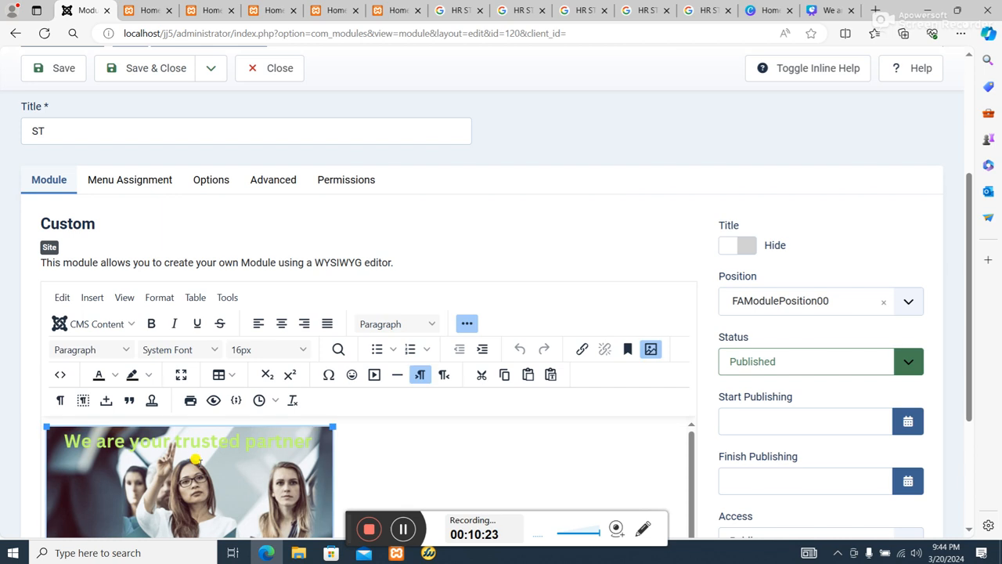
click(653, 349)
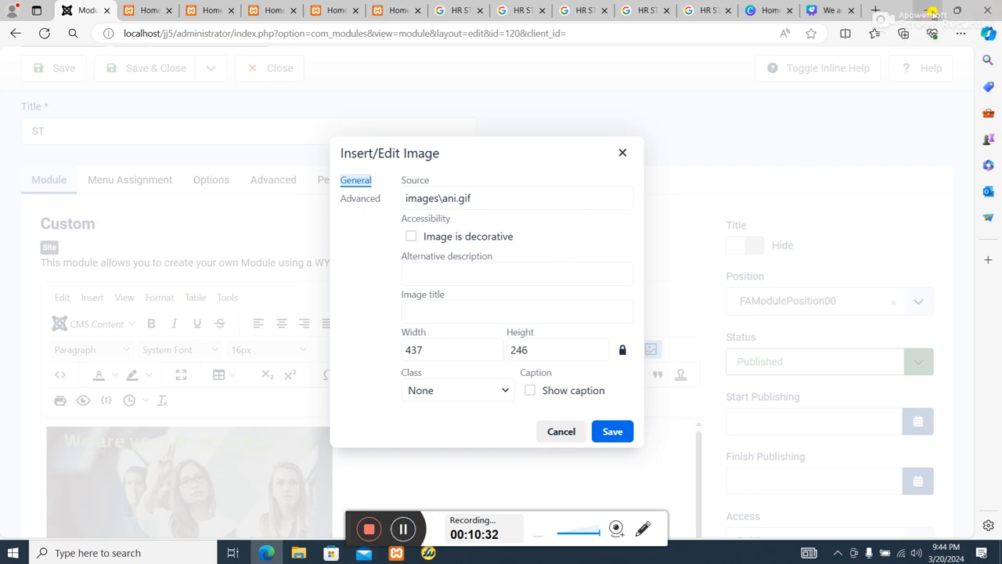
click(621, 152)
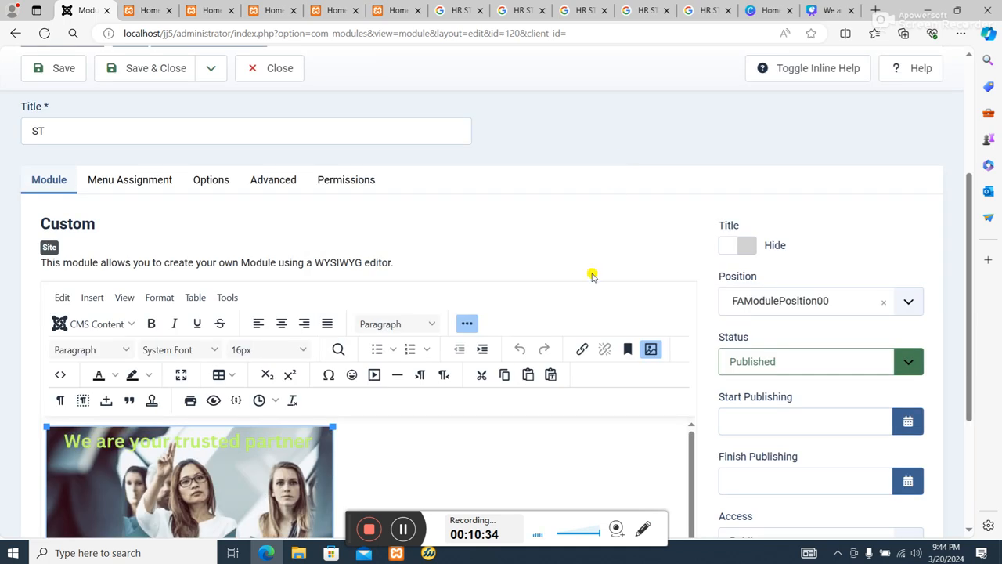
click(157, 68)
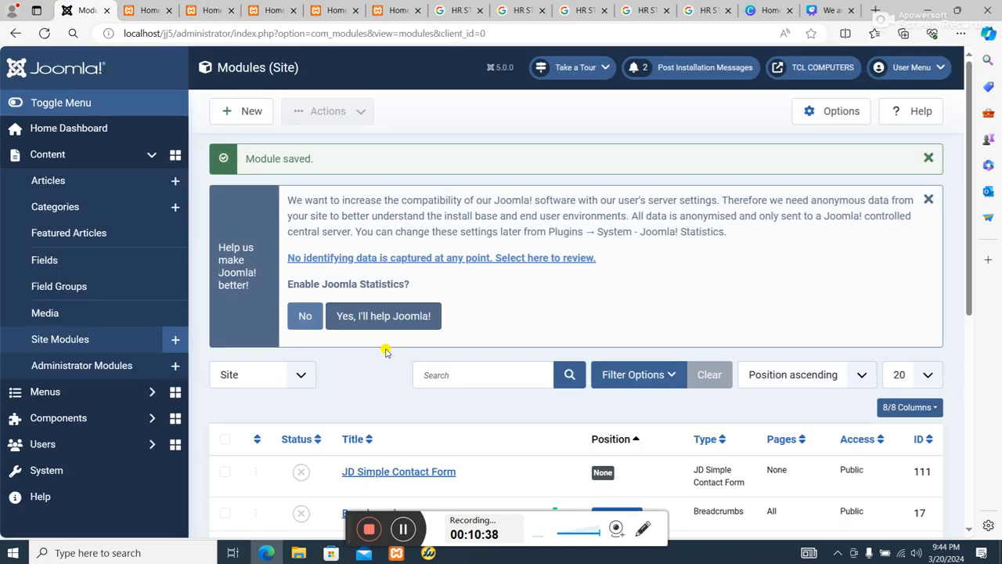
Add a new site module of the Custom type.
scroll(388, 368, down, 4)
scroll(387, 390, up, 2)
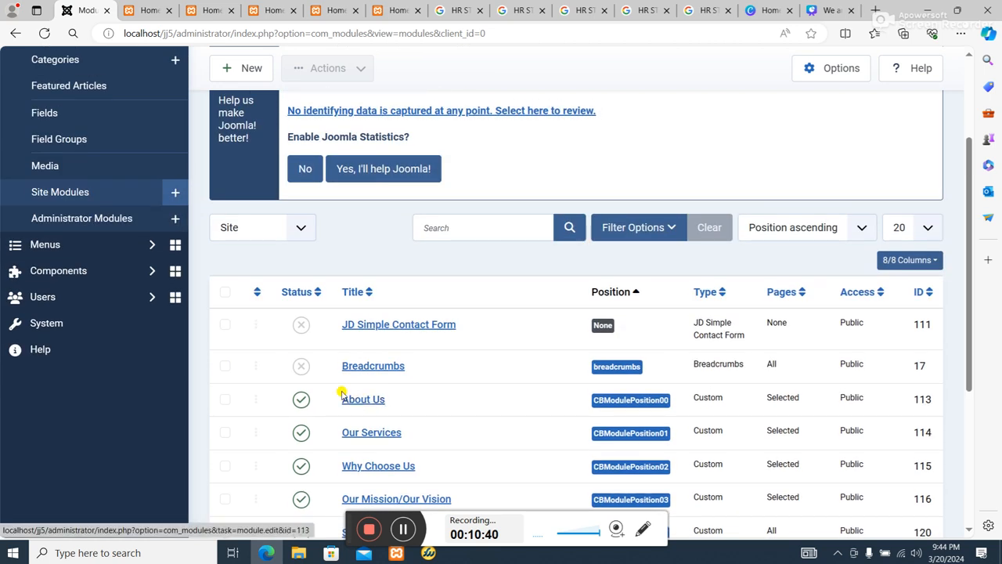
scroll(342, 392, down, 2)
scroll(342, 393, up, 4)
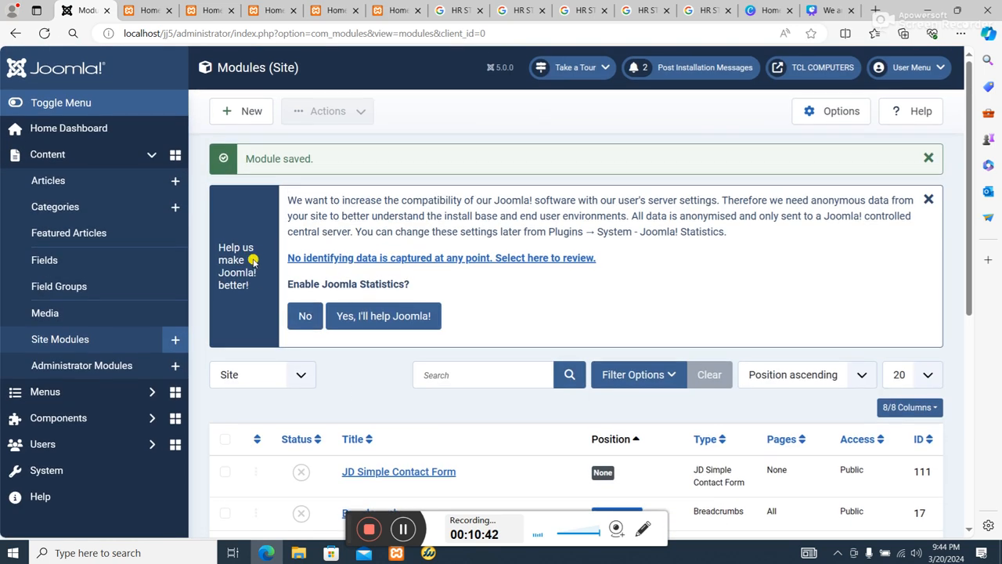
click(250, 109)
scroll(486, 321, down, 2)
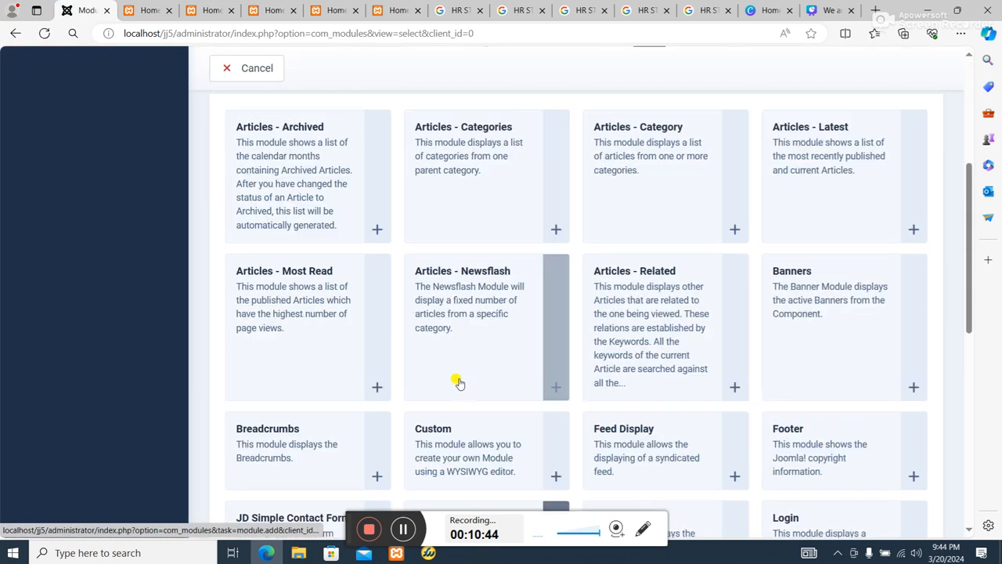
scroll(469, 333, down, 2)
click(471, 294)
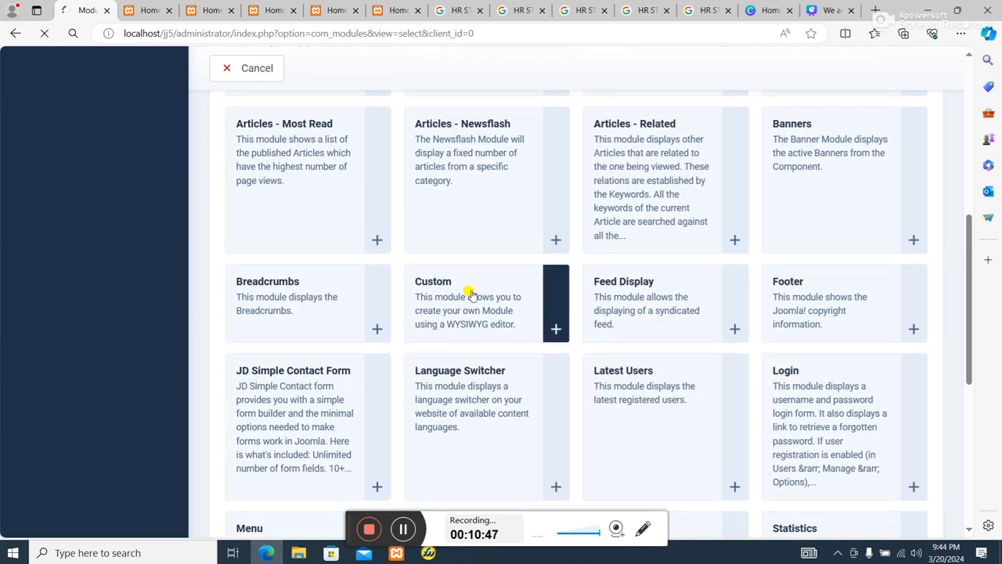
Title the new custom module "st2".
scroll(349, 326, down, 3)
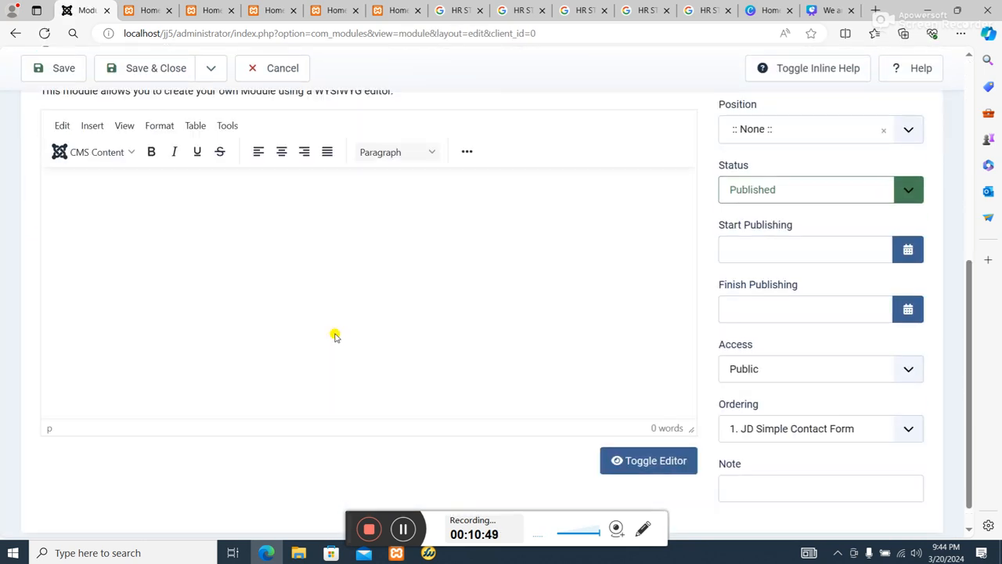
scroll(335, 335, up, 1)
scroll(152, 172, up, 1)
click(152, 107)
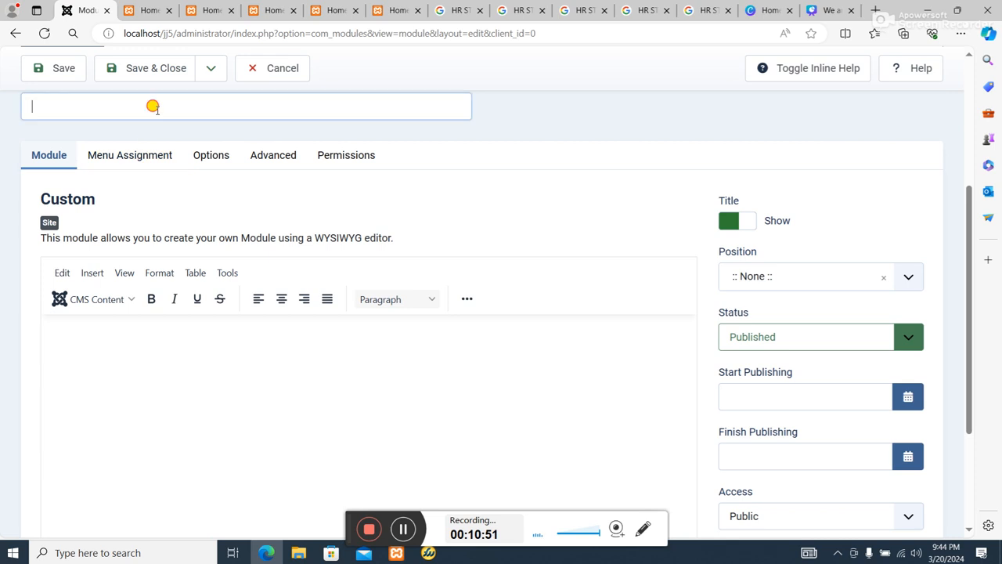
text(st)
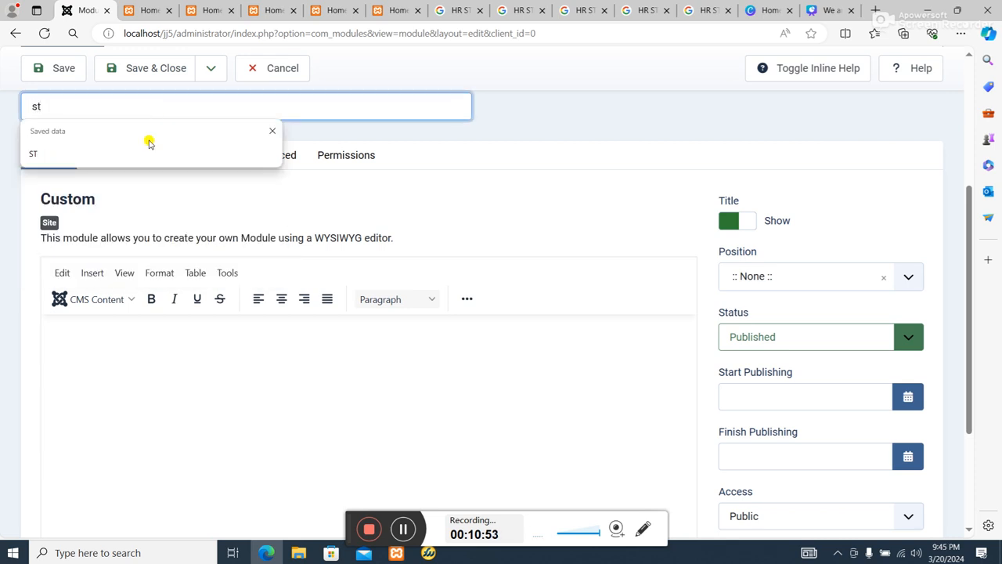
text(2)
Start inserting an image in the module's content with the source images\ST2.jpg.
click(149, 373)
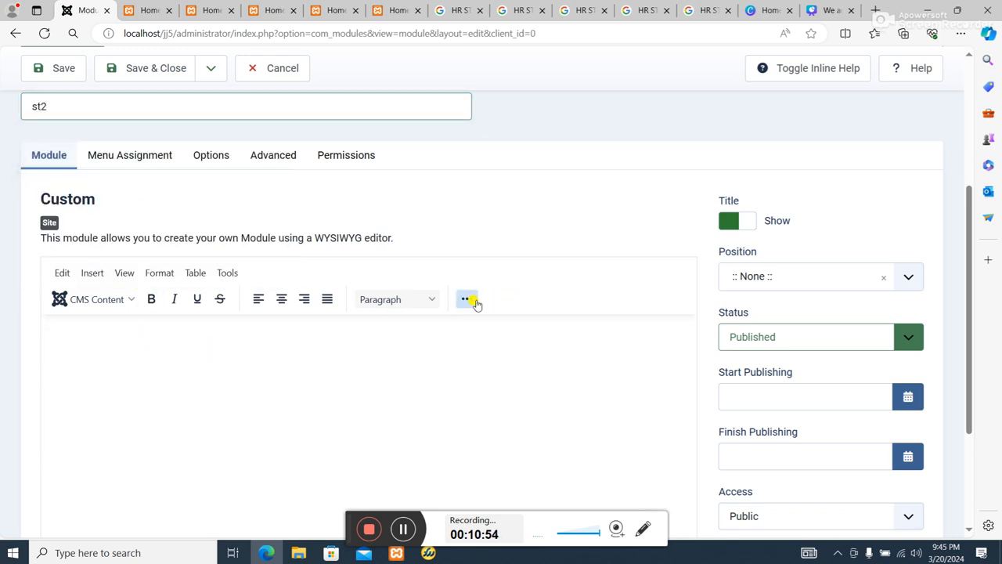
click(470, 303)
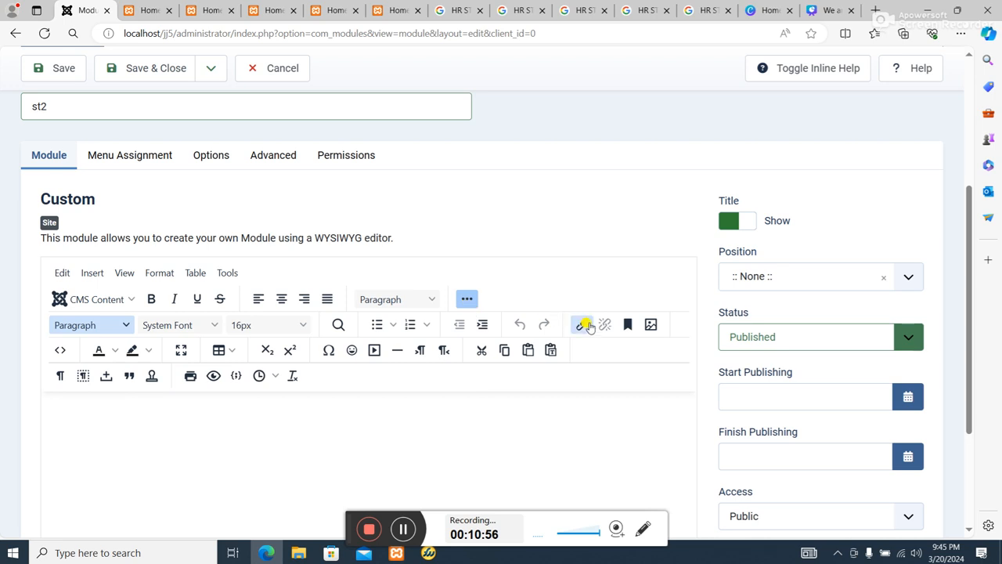
click(651, 324)
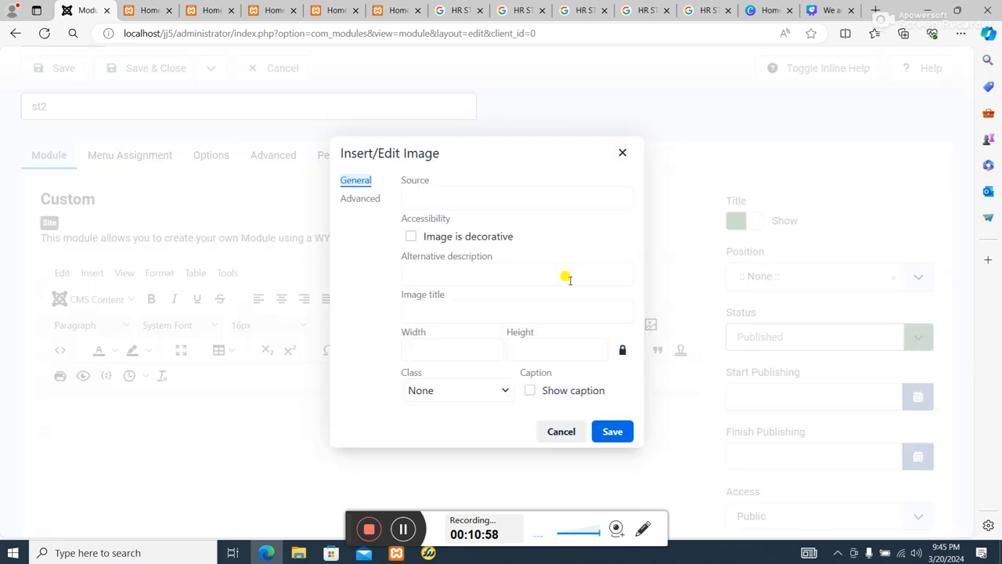
click(482, 202)
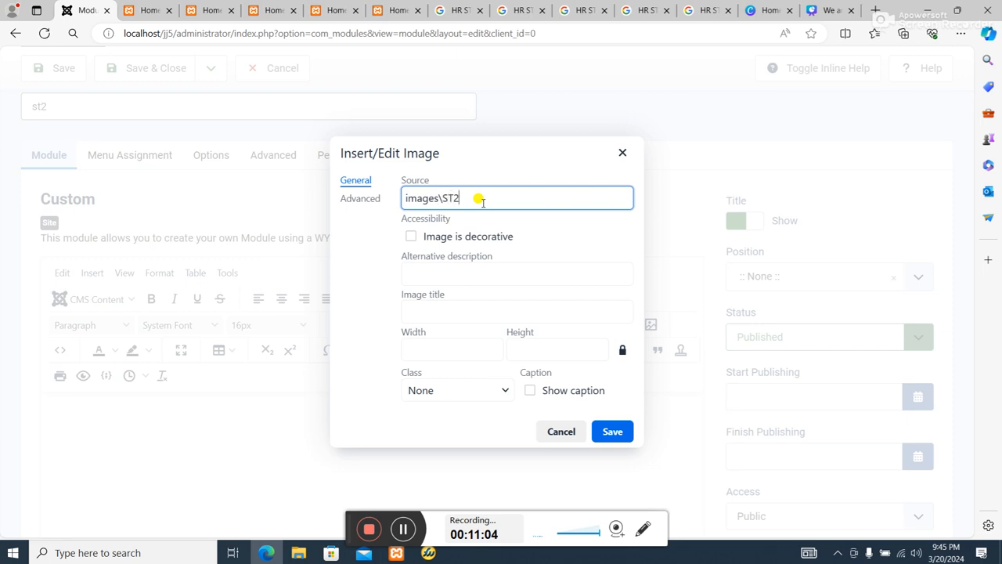
click(467, 344)
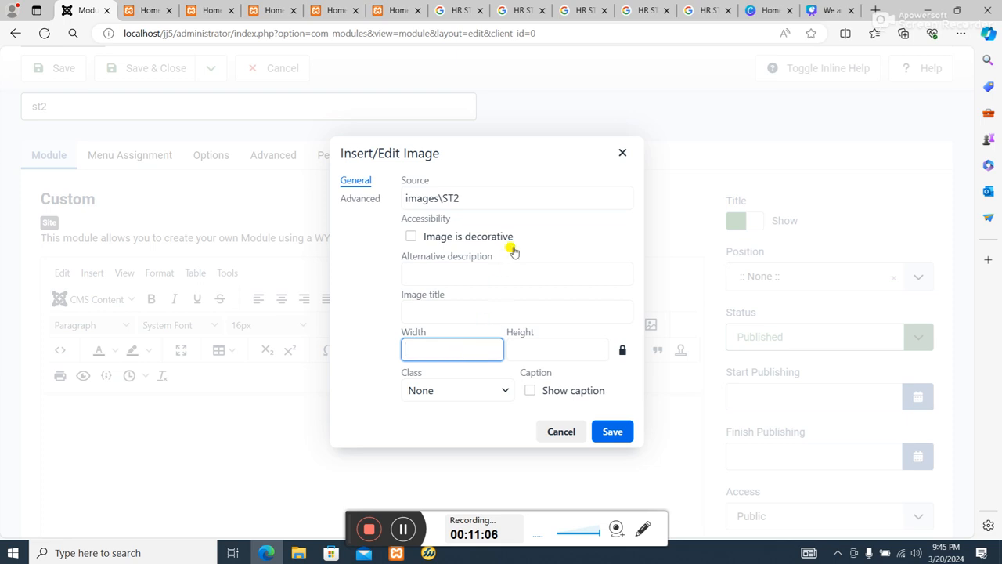
click(516, 202)
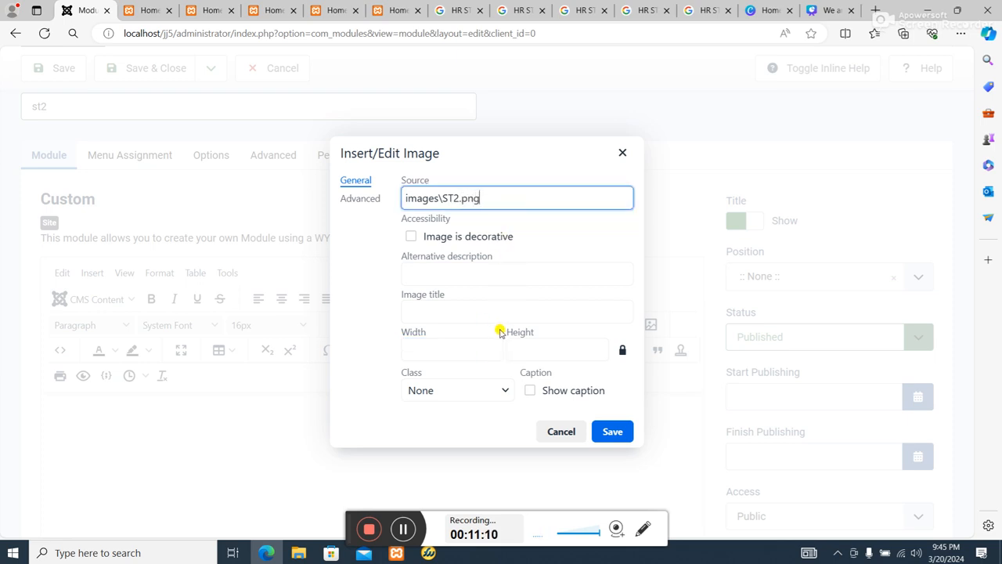
click(473, 347)
click(484, 202)
click(461, 346)
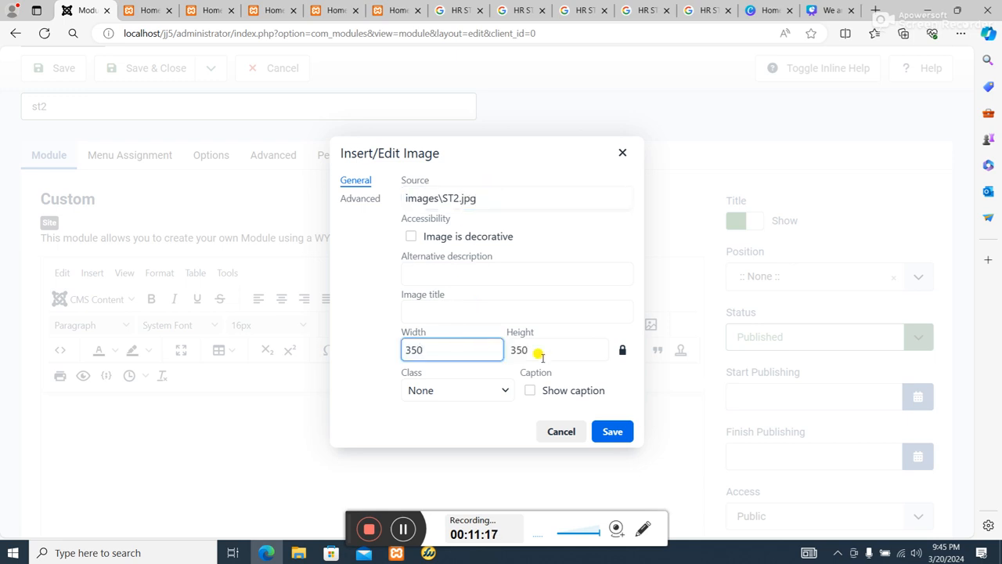
Set the ST2.jpg image's width to 437 with proportions locked and insert it into the module.
drag(465, 351, 322, 357)
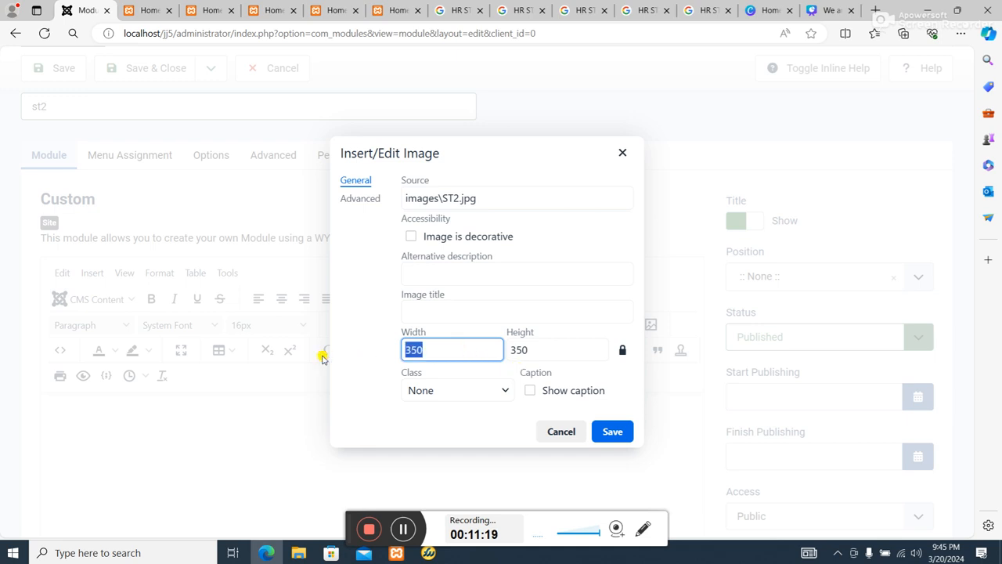
text(437)
key(Tab)
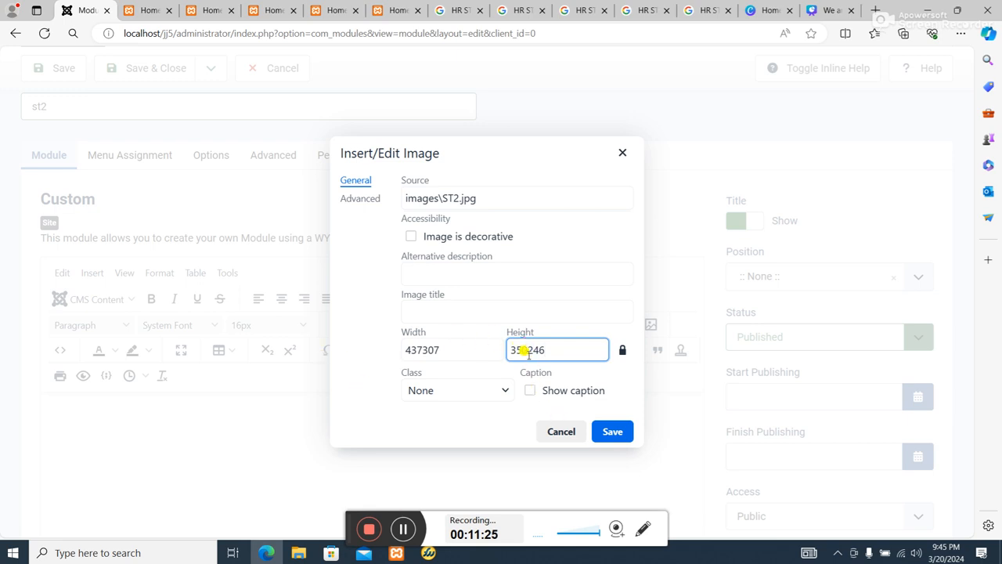
key(BackSpace)
key(BackSpace)
key(BackSpace)
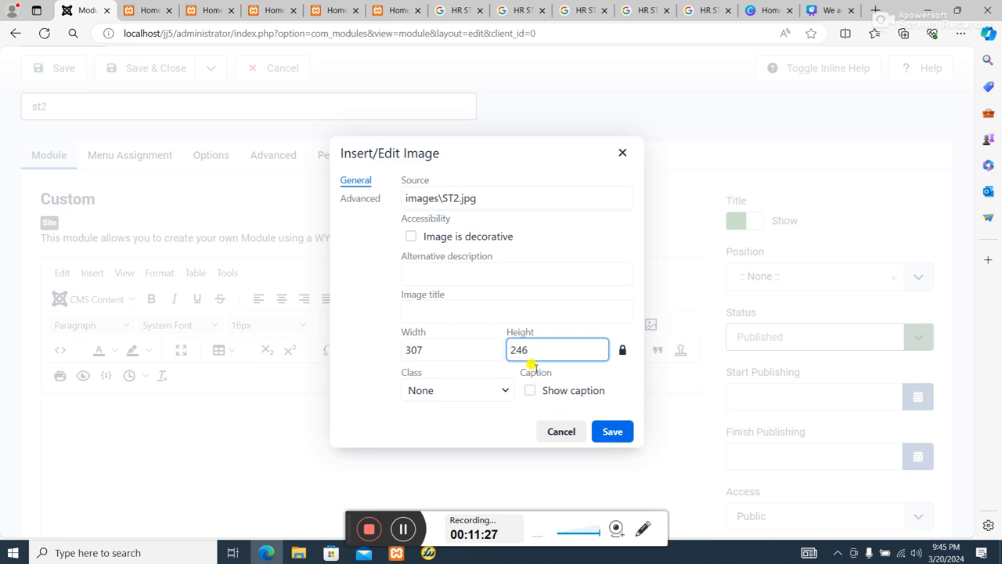
key(shift+Tab)
text(4)
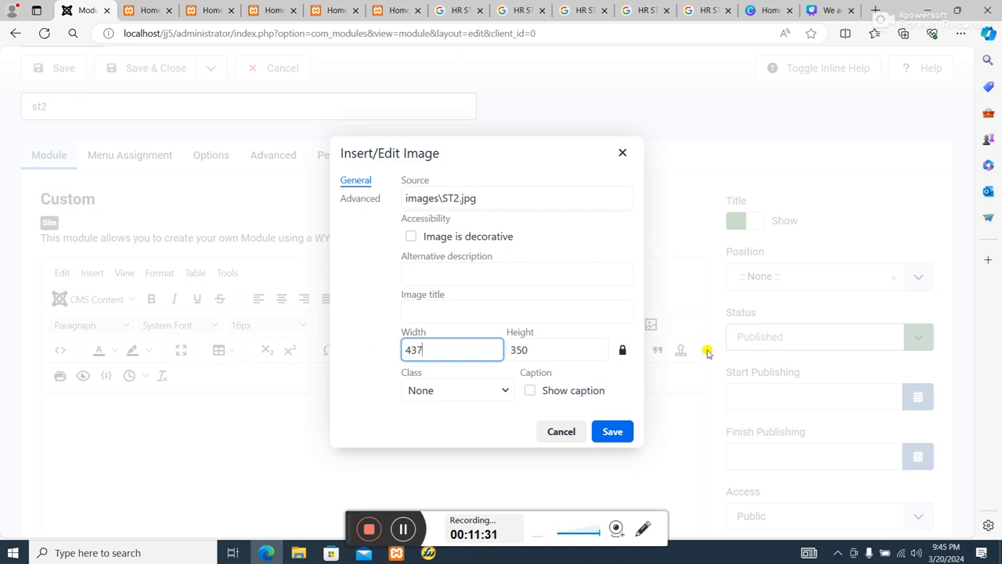
click(612, 431)
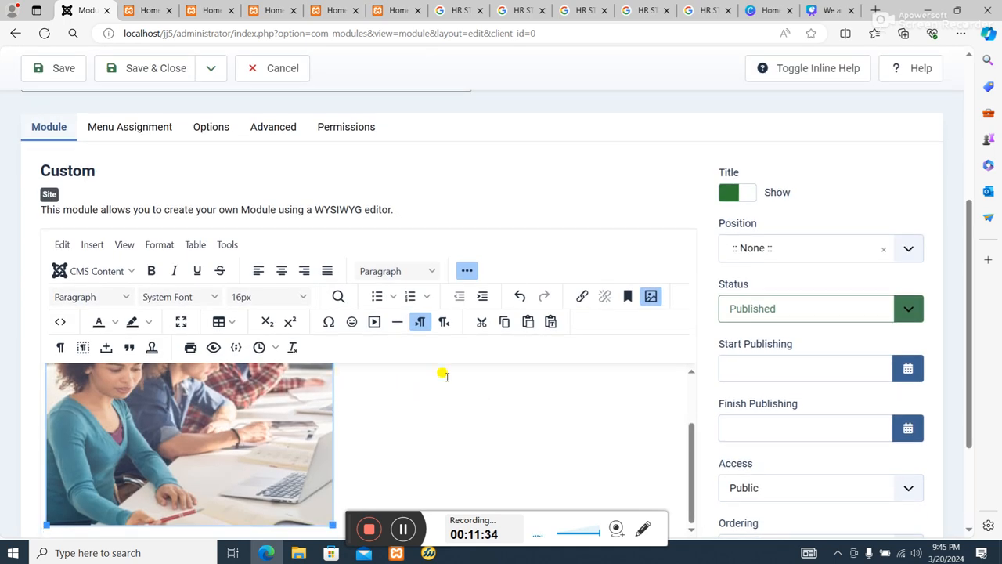
Look at the image files in the hr folder and return to the st2 module in the browser.
click(926, 10)
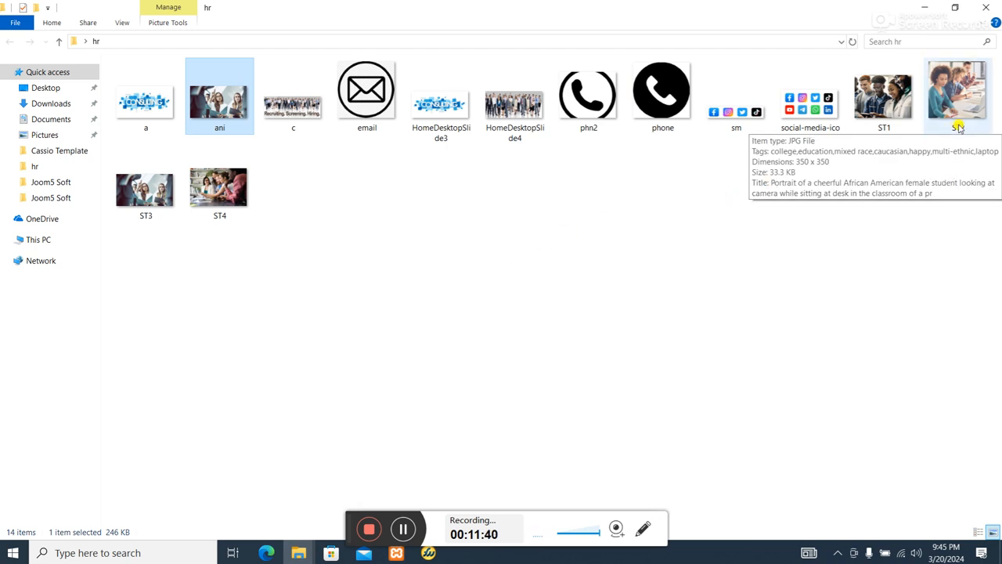
click(922, 7)
click(267, 553)
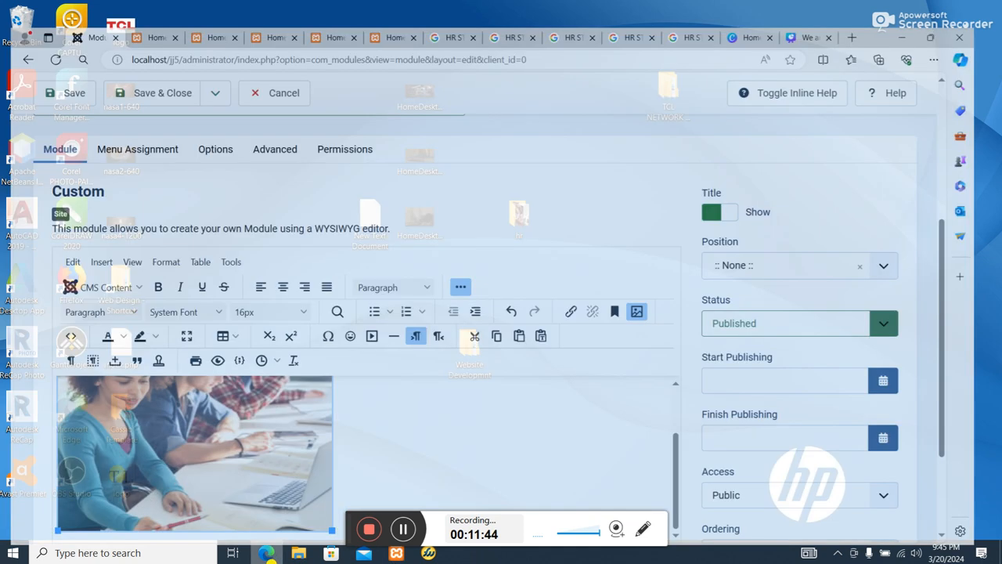
Resize the ST2.jpg image to about 328 × 263 with its proportions locked and save the module.
scroll(274, 408, down, 2)
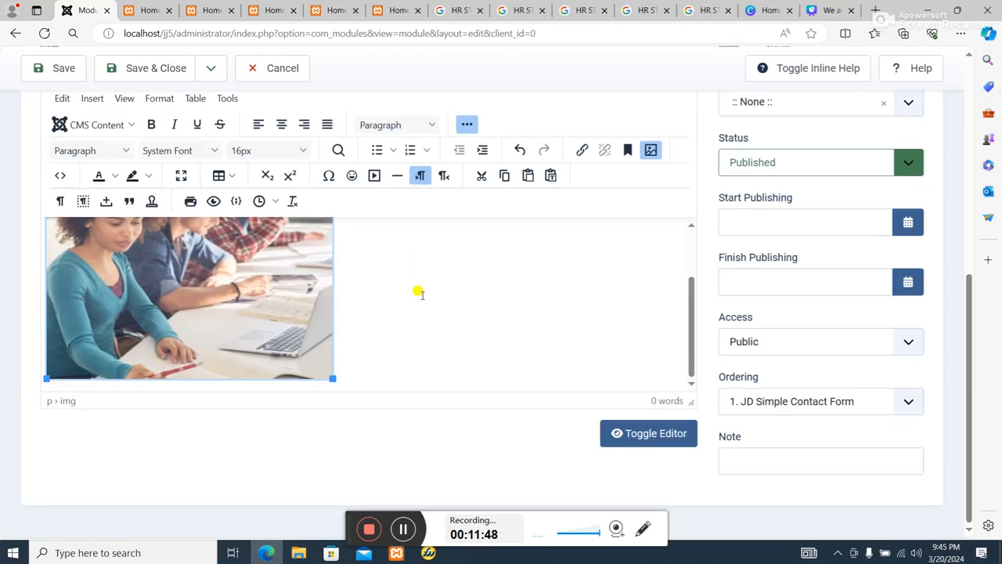
click(655, 150)
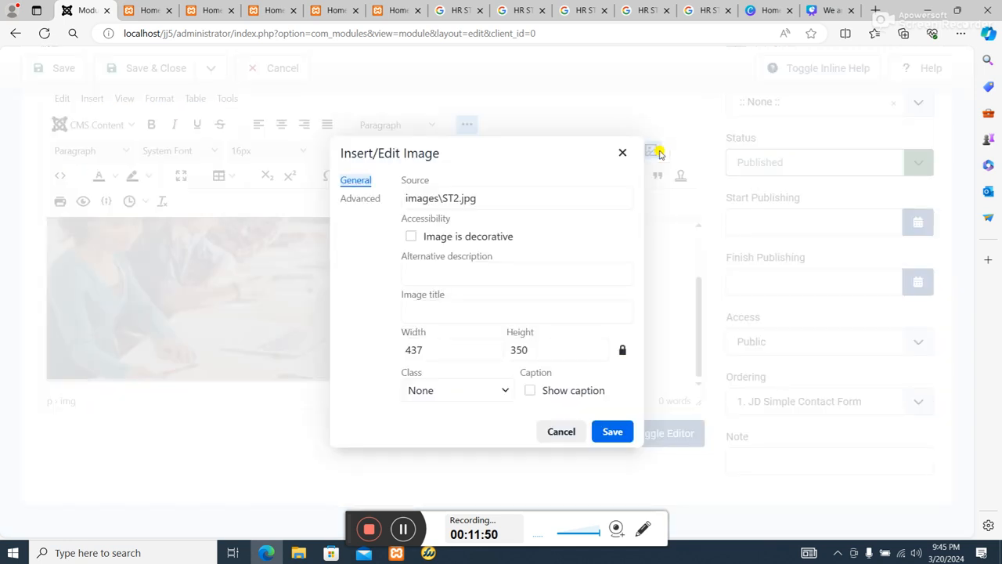
click(413, 349)
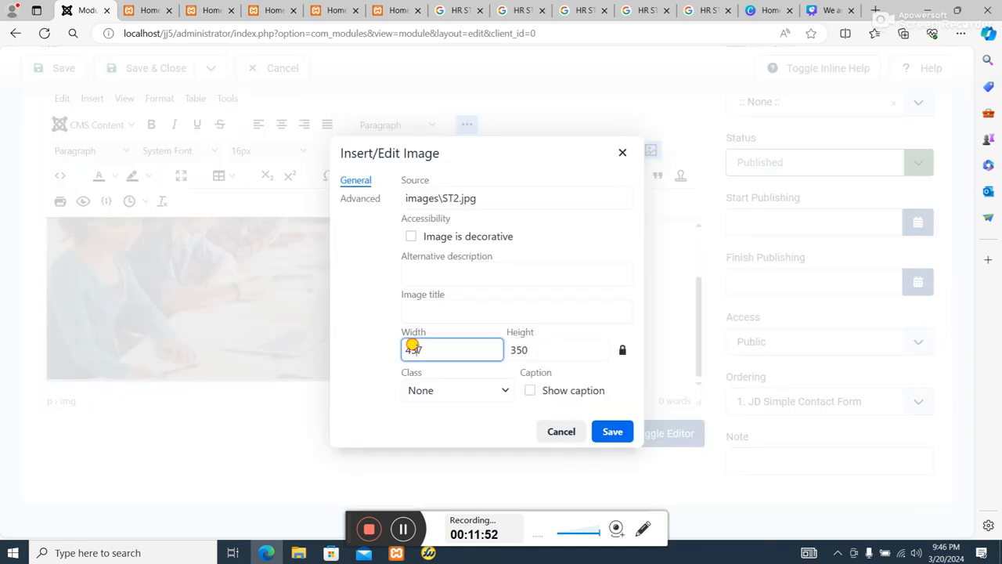
double_click(516, 349)
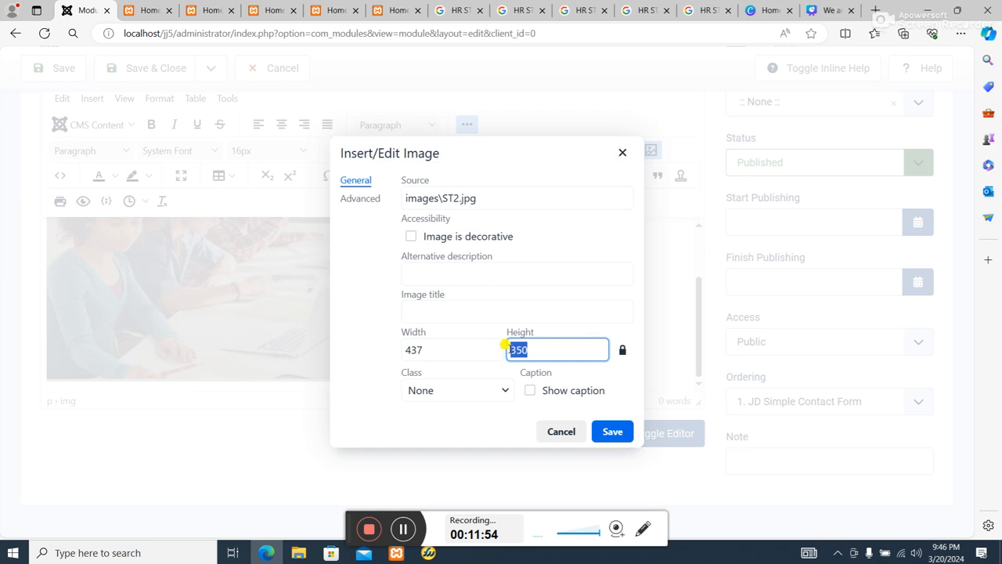
text(246)
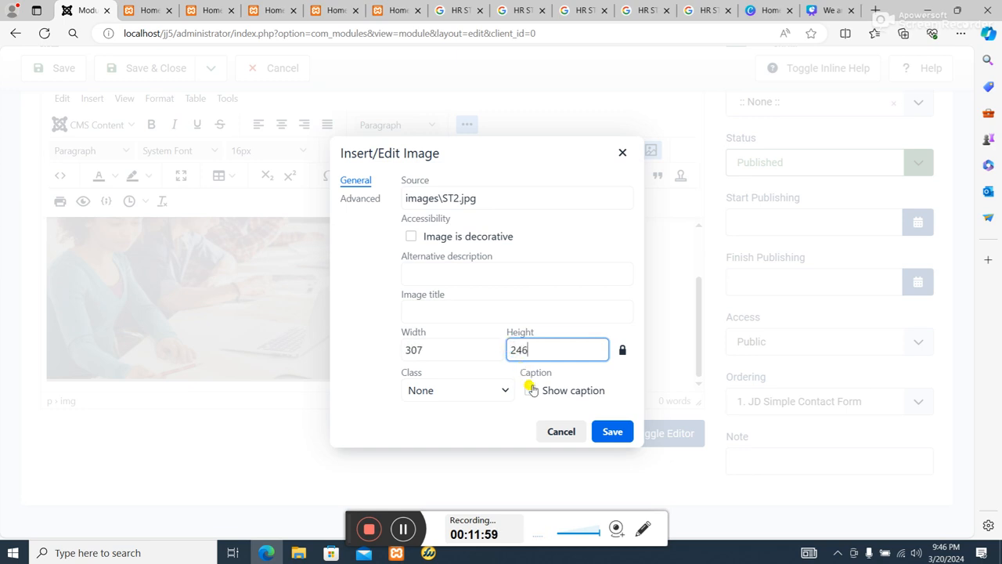
click(602, 431)
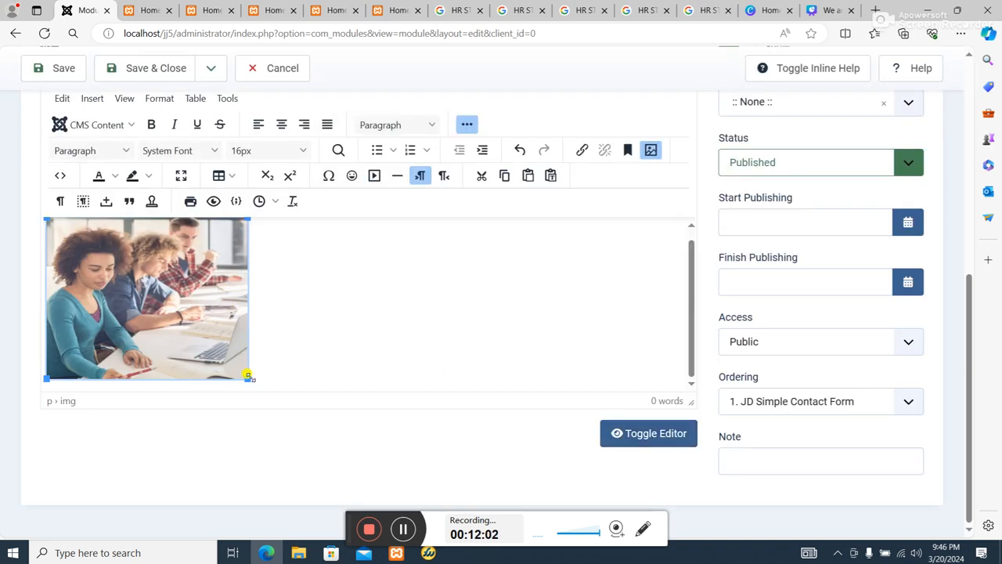
drag(247, 375, 261, 373)
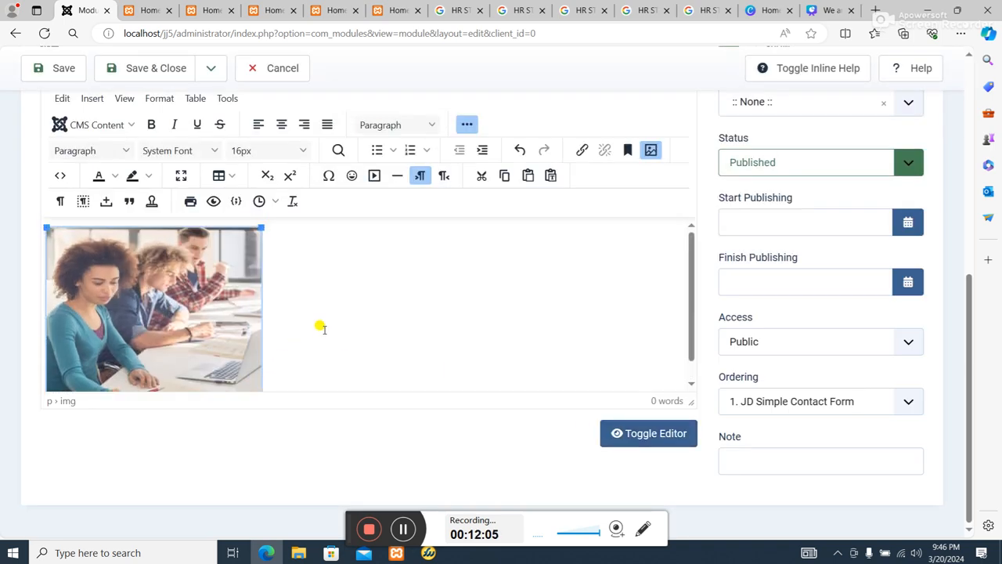
click(67, 69)
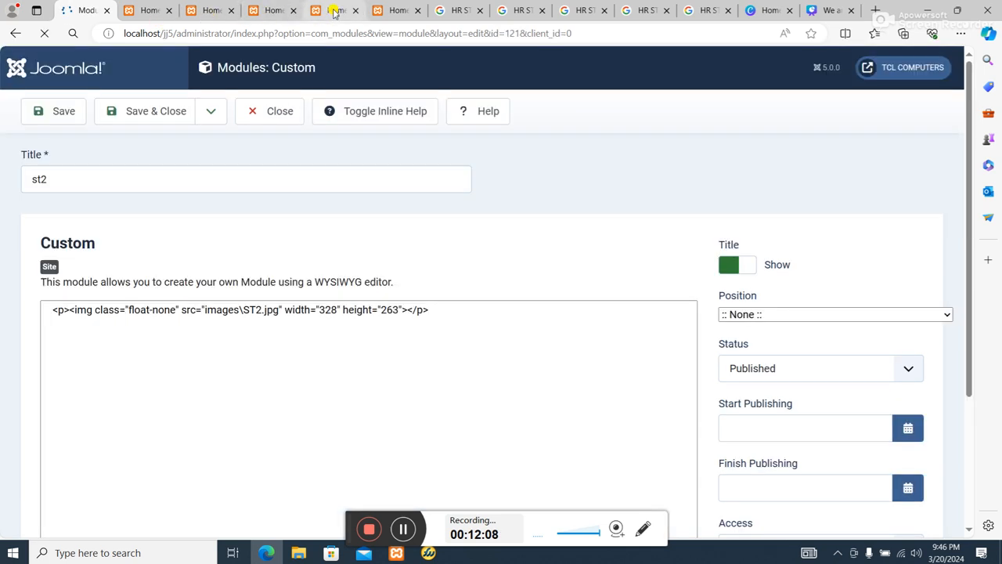
Check the template position preview and reload the site's home page to look for the st2 photo.
click(332, 10)
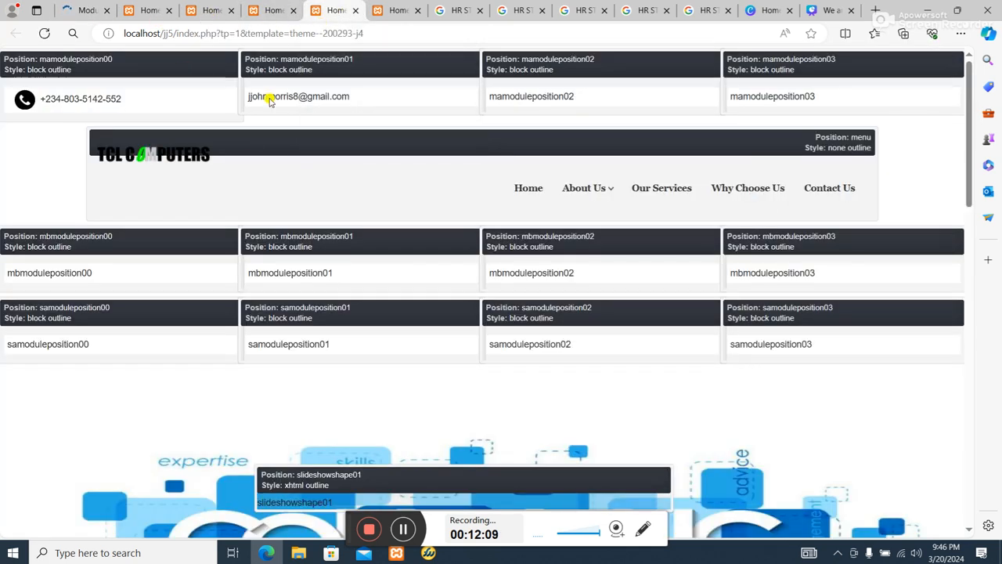
scroll(268, 100, down, 2)
click(395, 10)
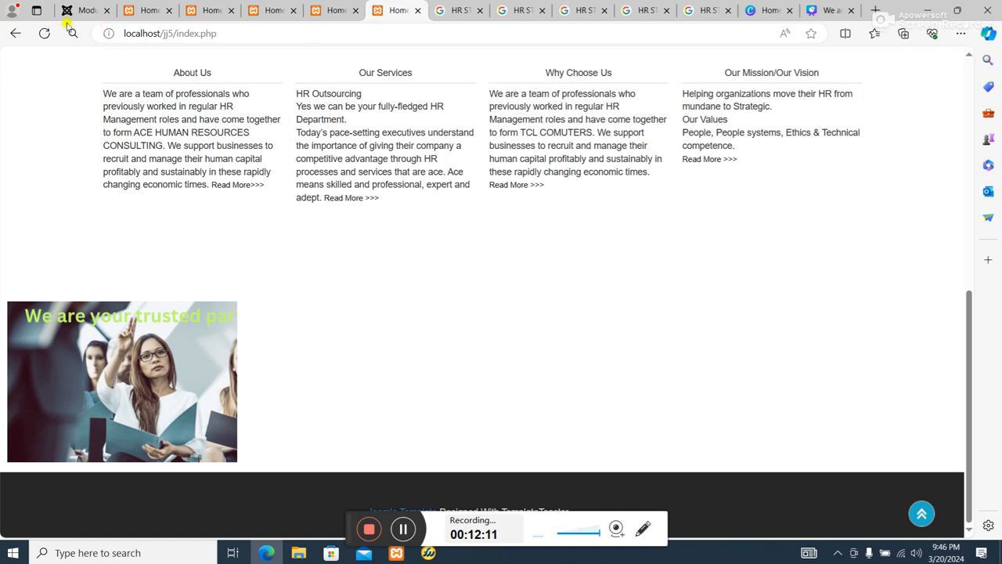
click(45, 33)
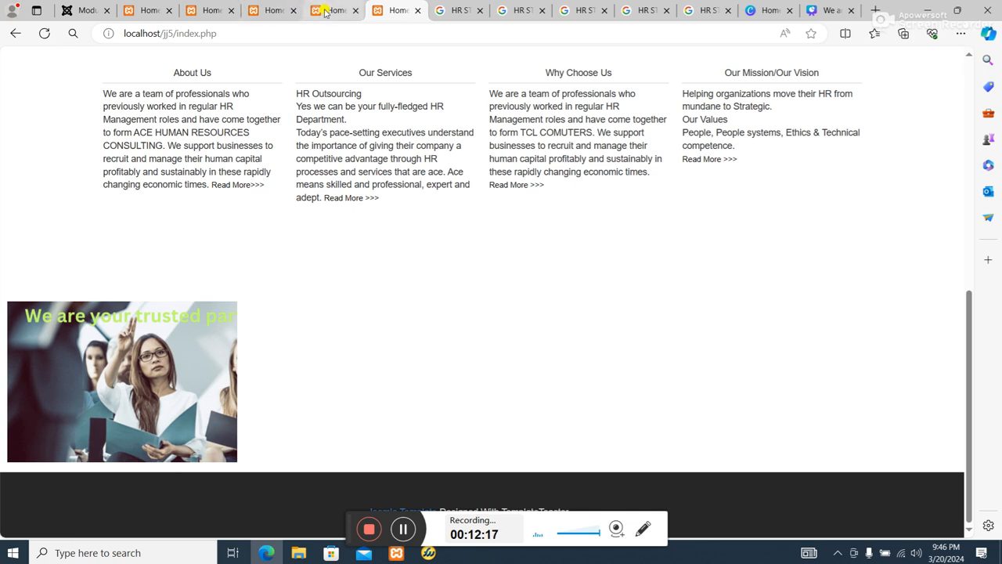
Hide the st2 module's title, assign the module to position FAModulePosition01 and save it.
click(96, 9)
scroll(689, 291, down, 6)
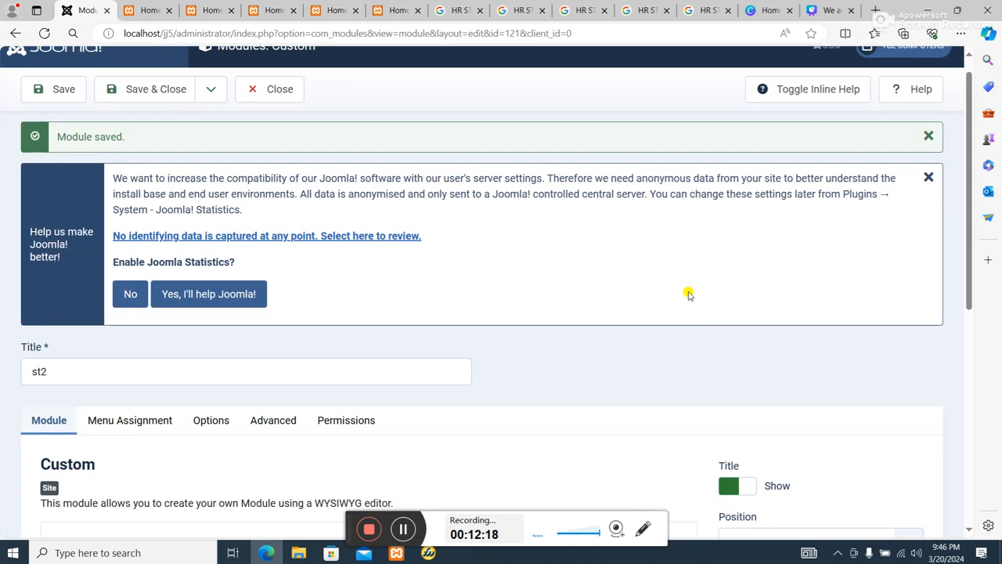
scroll(759, 219, up, 2)
click(739, 218)
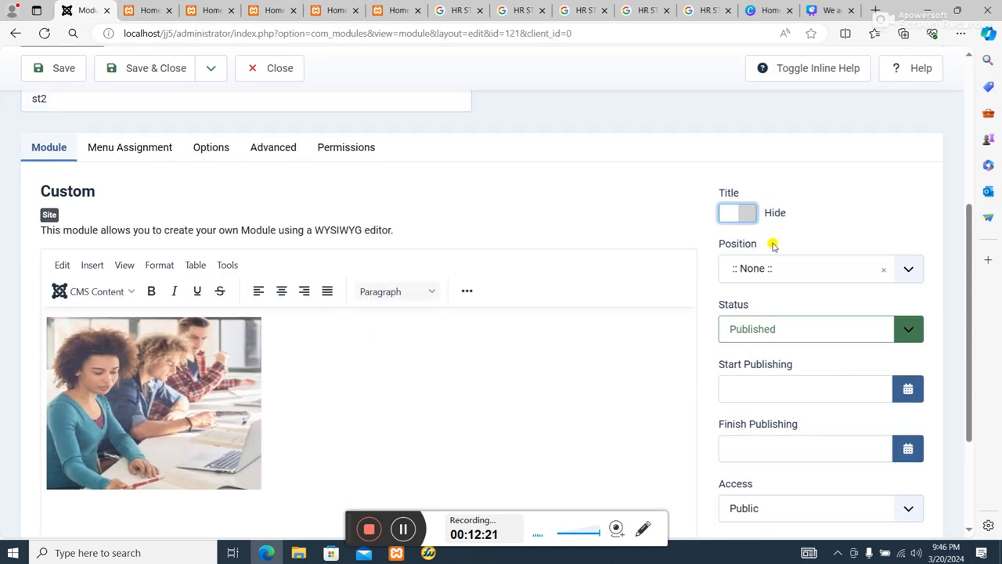
click(819, 277)
scroll(822, 295, down, 10)
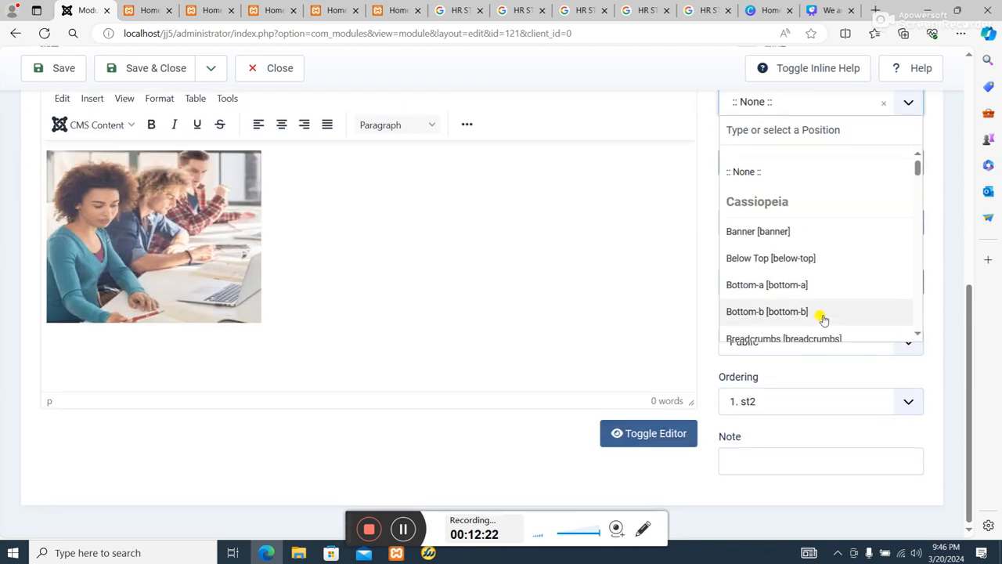
scroll(828, 280, down, 5)
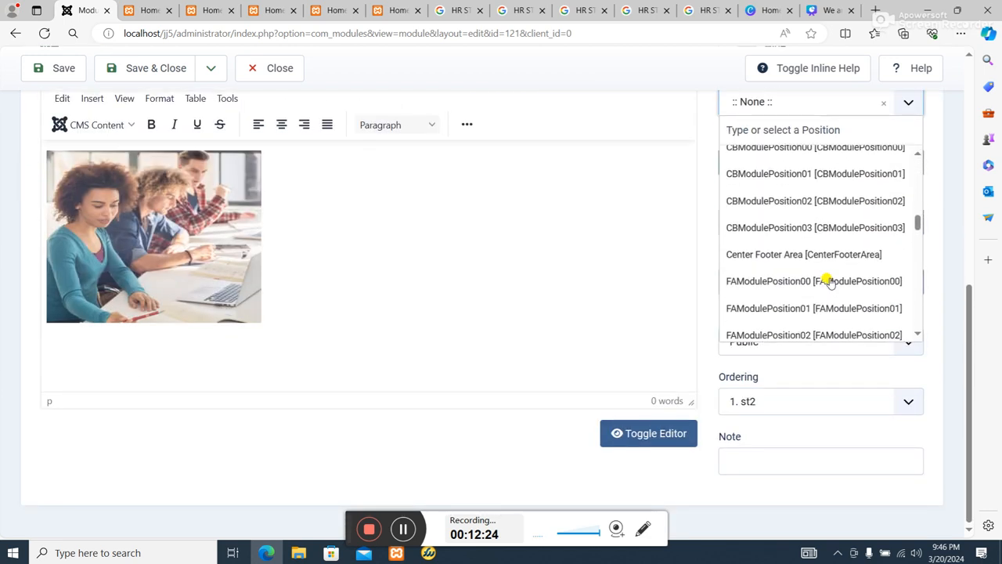
scroll(828, 280, up, 1)
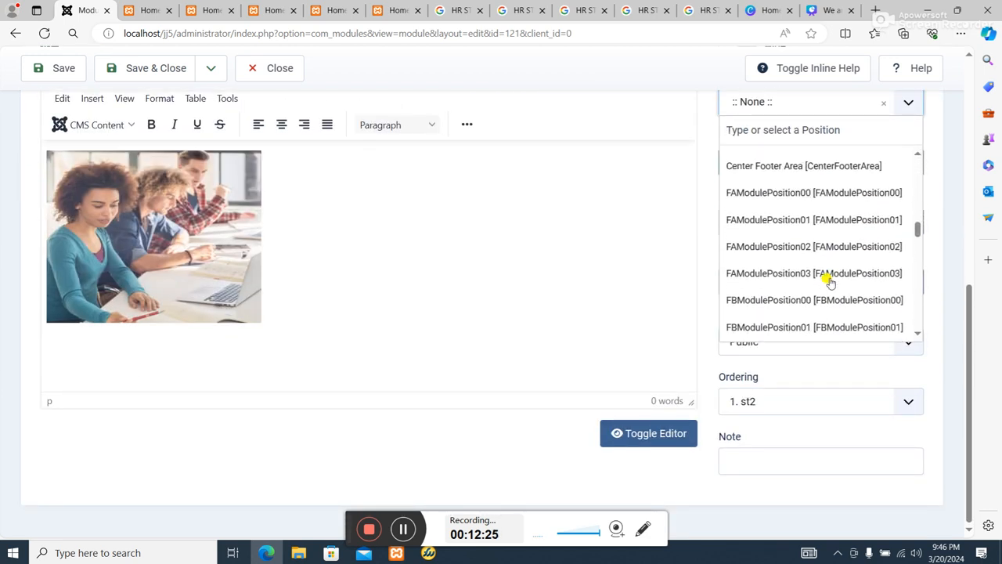
click(818, 220)
scroll(819, 235, down, 1)
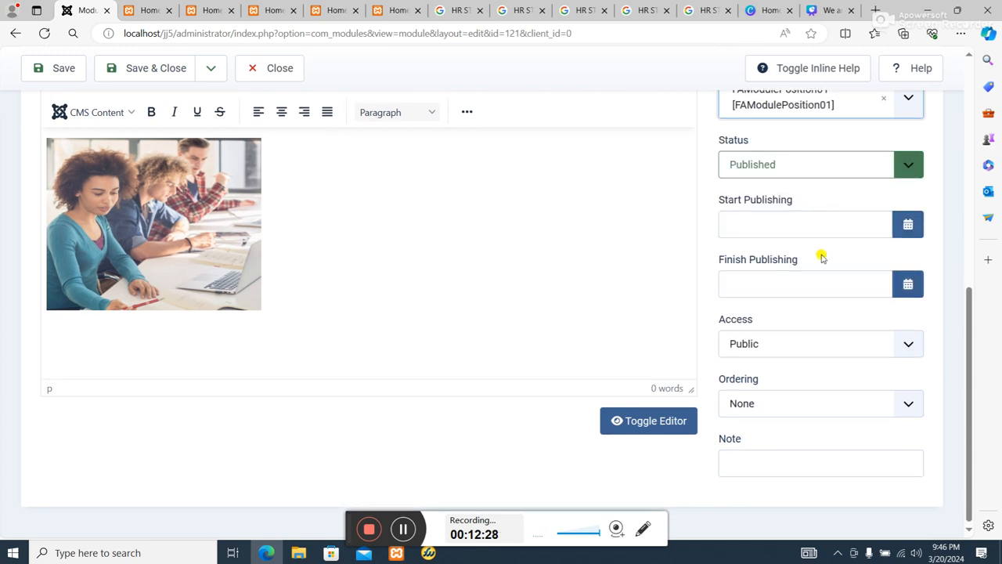
click(51, 67)
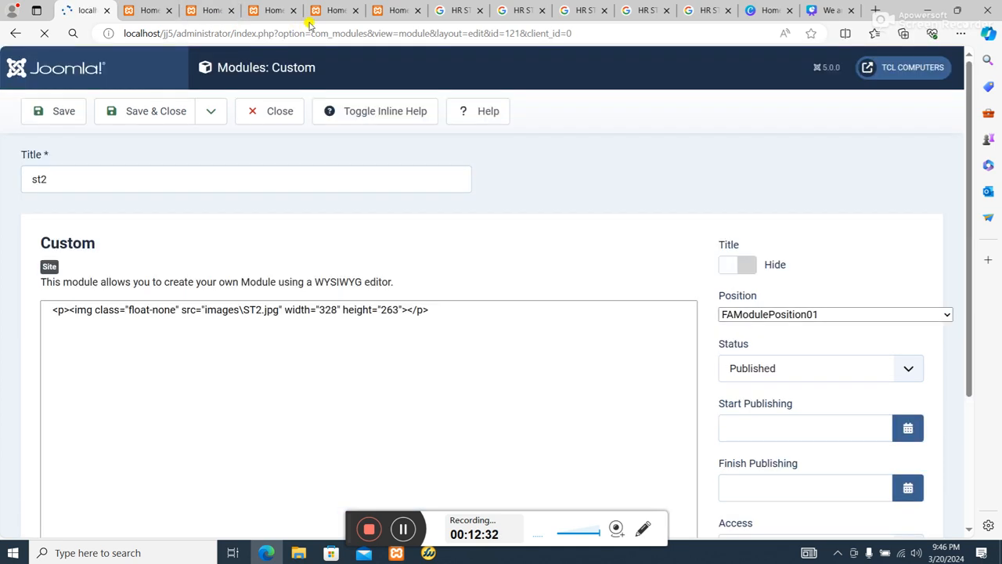
Close three redundant site preview tabs, keeping the home page at localhost/jj5/index.php open.
click(330, 10)
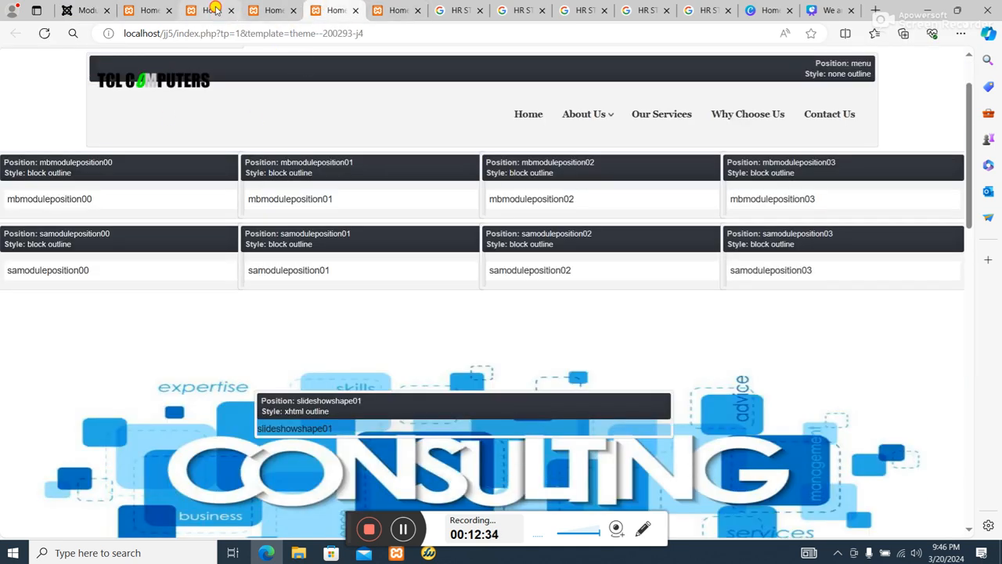
click(226, 11)
click(232, 10)
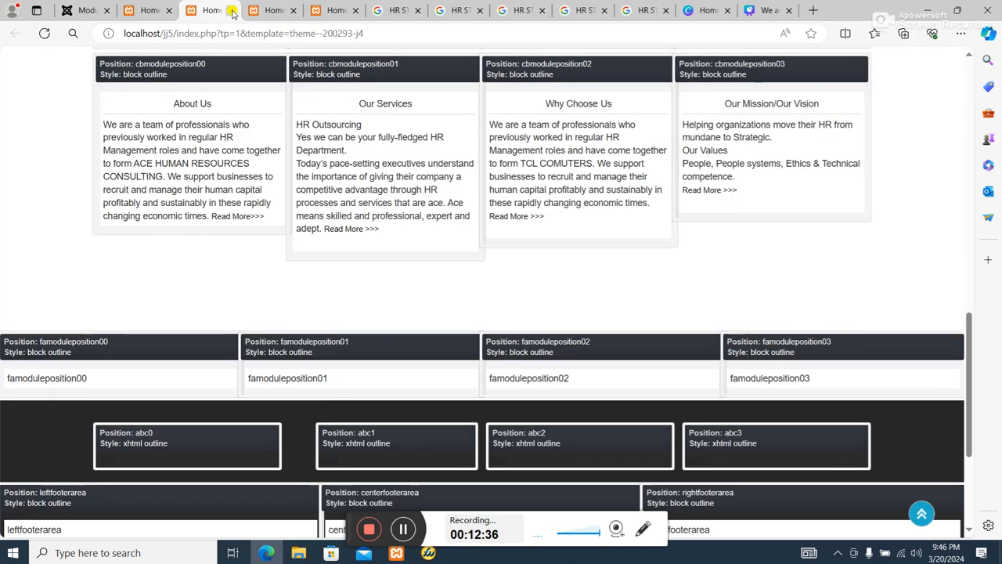
click(232, 10)
click(232, 10)
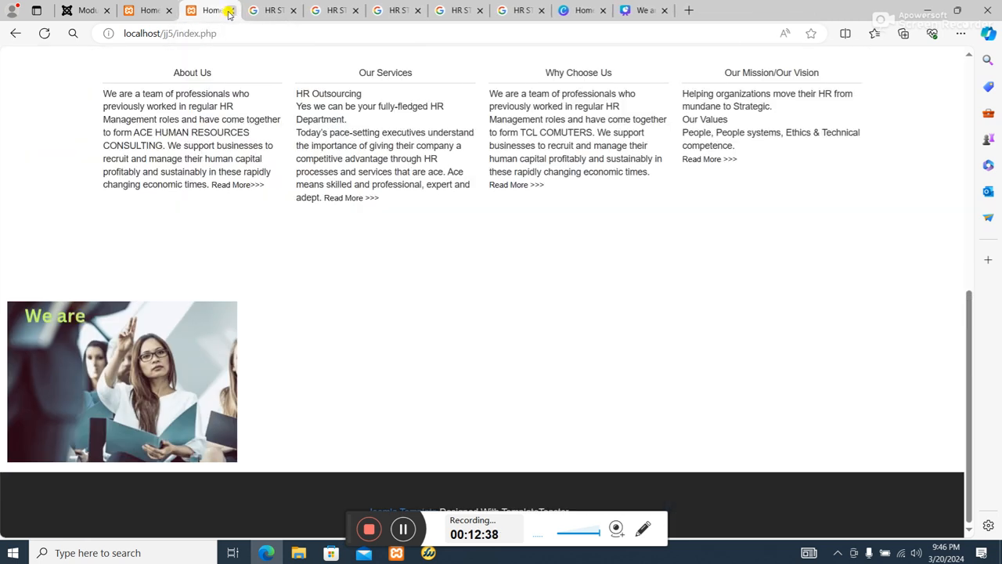
Reload the site's home page and examine how the st2 photo sits beside the animated image.
click(255, 11)
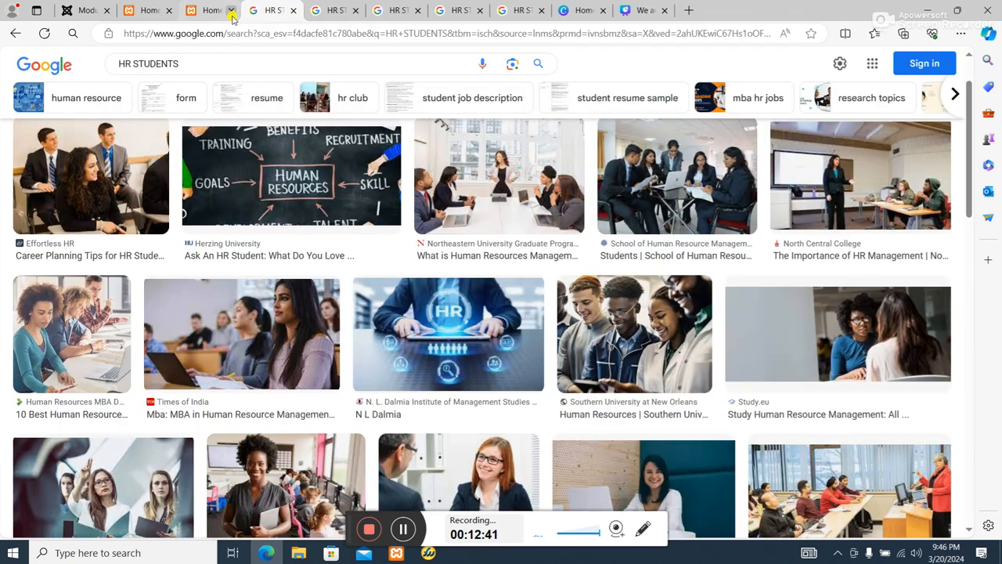
click(215, 16)
click(45, 32)
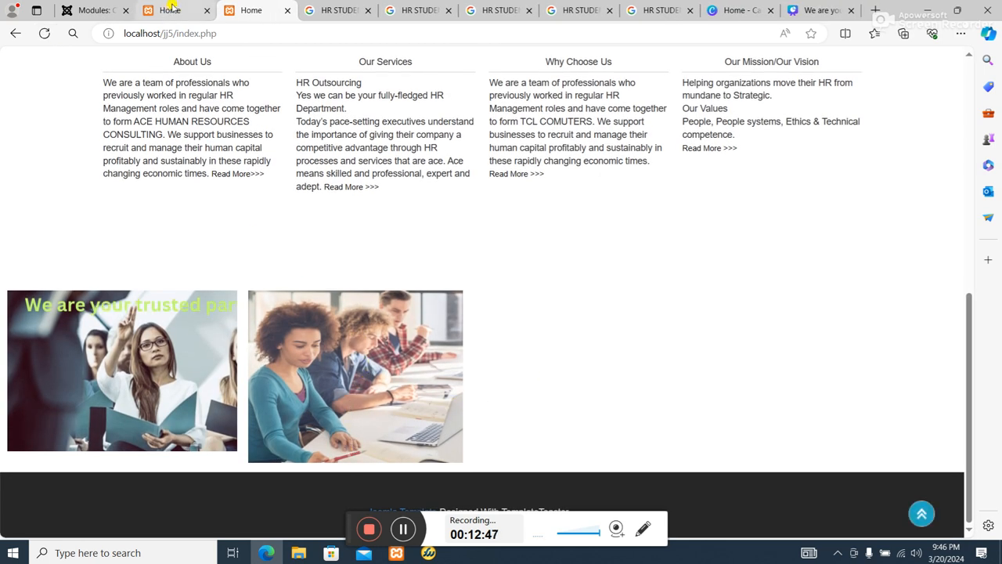
scroll(283, 223, up, 3)
scroll(284, 225, down, 3)
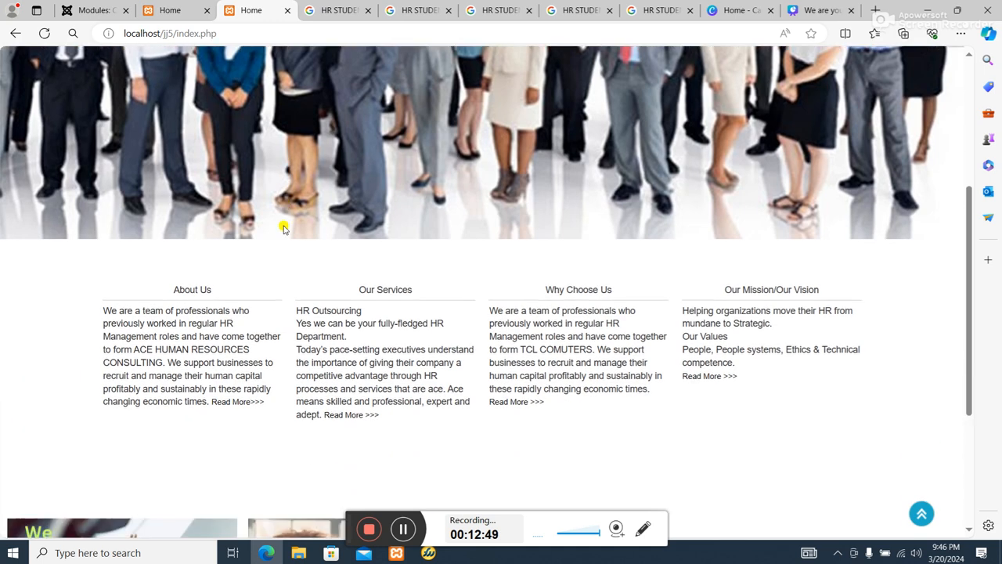
Shrink the ST2.jpg image slightly in the st2 module's content, then save and close the module.
click(95, 11)
scroll(303, 369, down, 5)
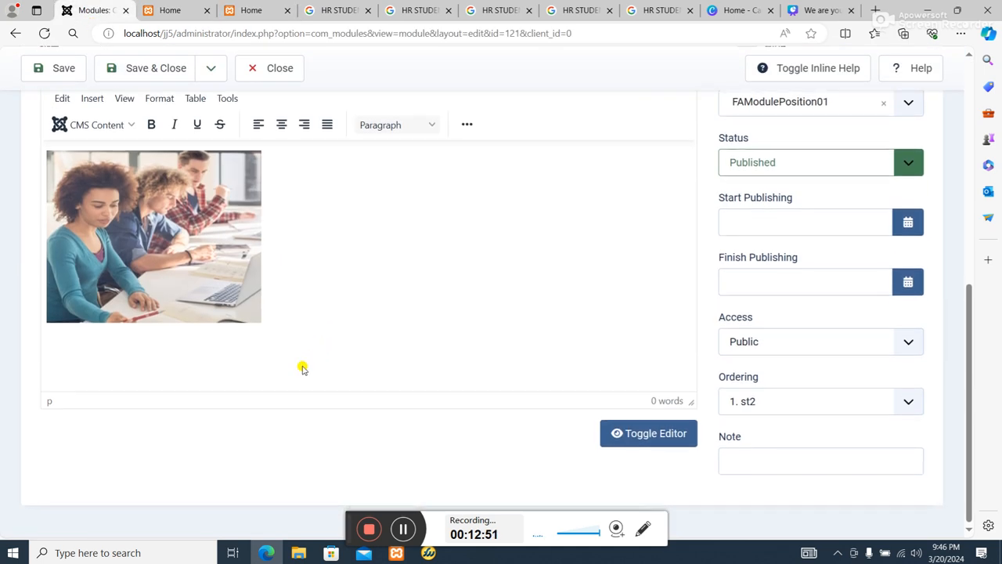
click(155, 310)
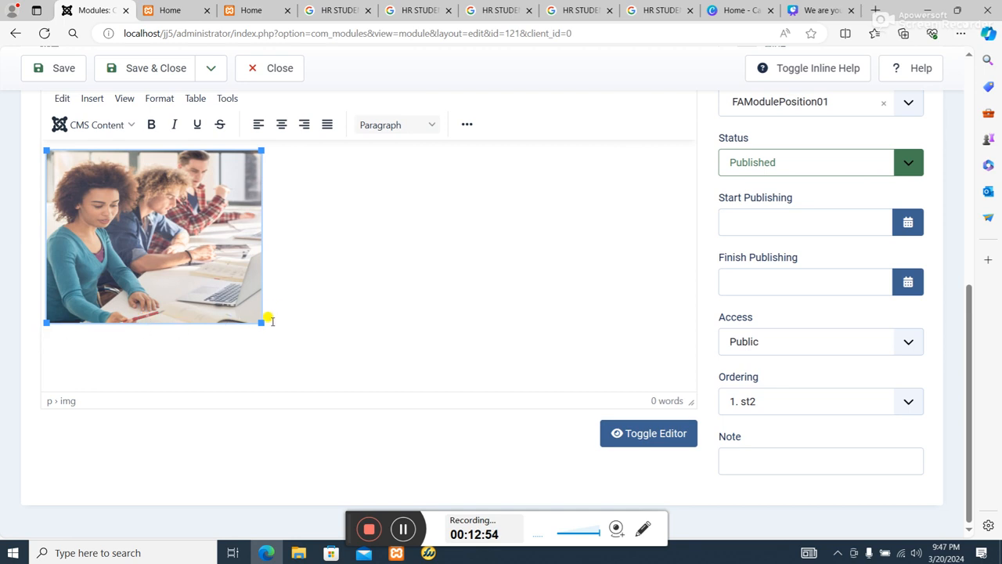
drag(261, 321, 258, 313)
scroll(503, 297, up, 6)
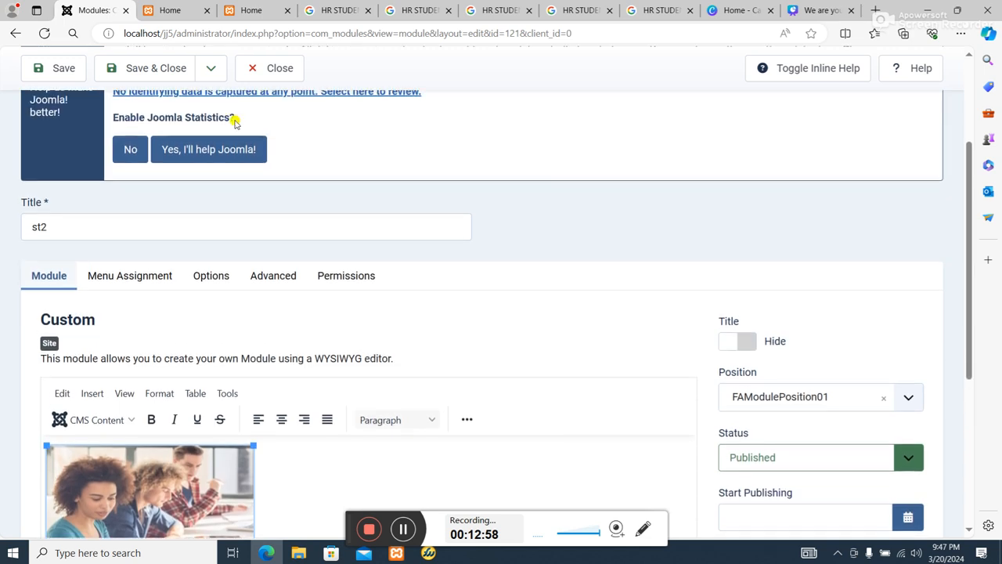
click(144, 69)
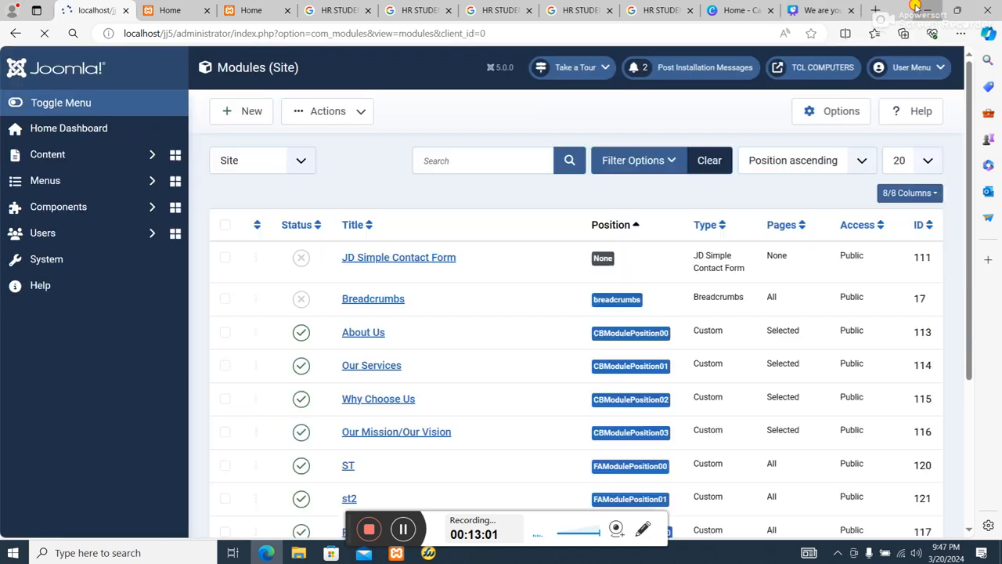
Switch to the desktop's hr folder in a maximized window to look at the remaining student photos.
click(916, 8)
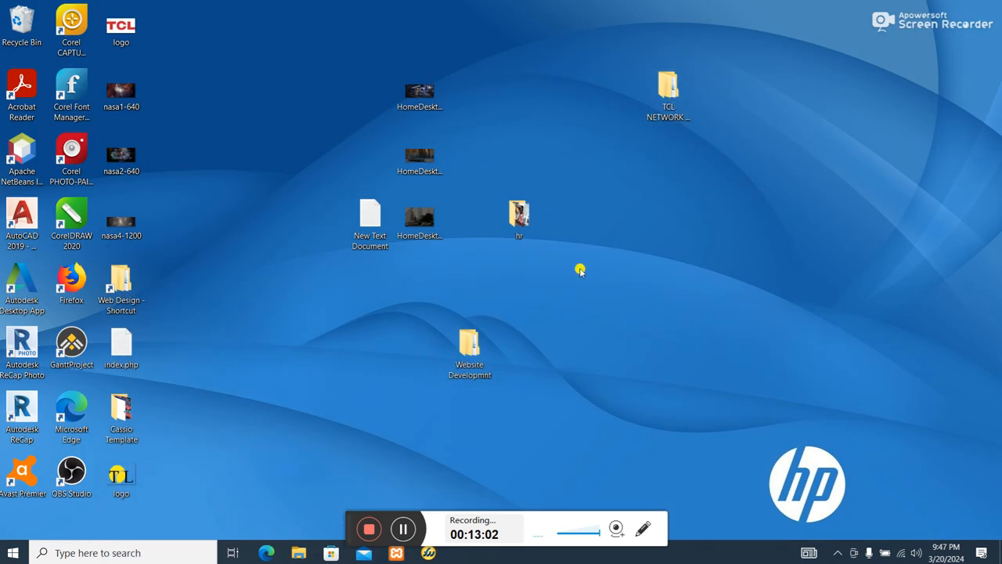
double_click(517, 220)
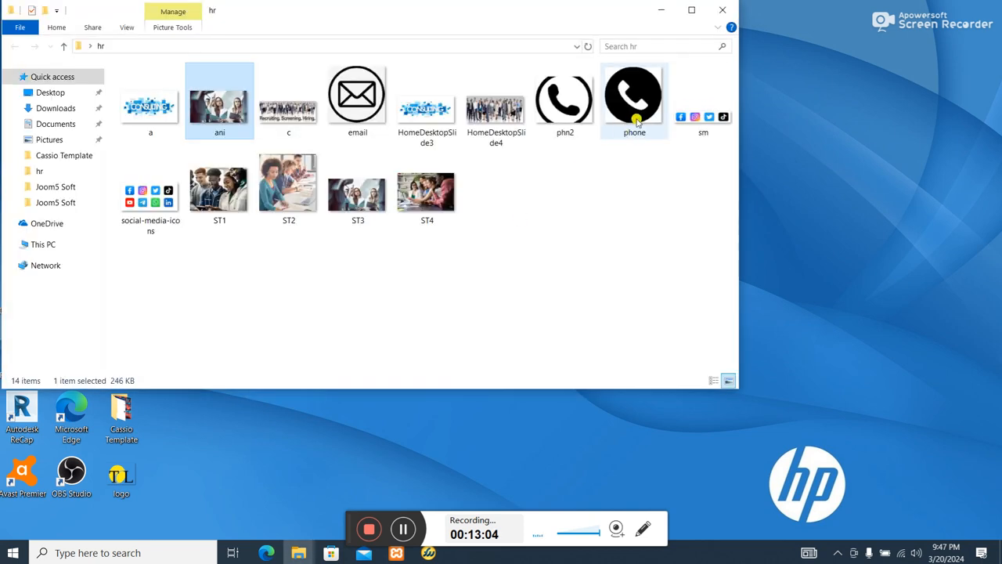
click(695, 11)
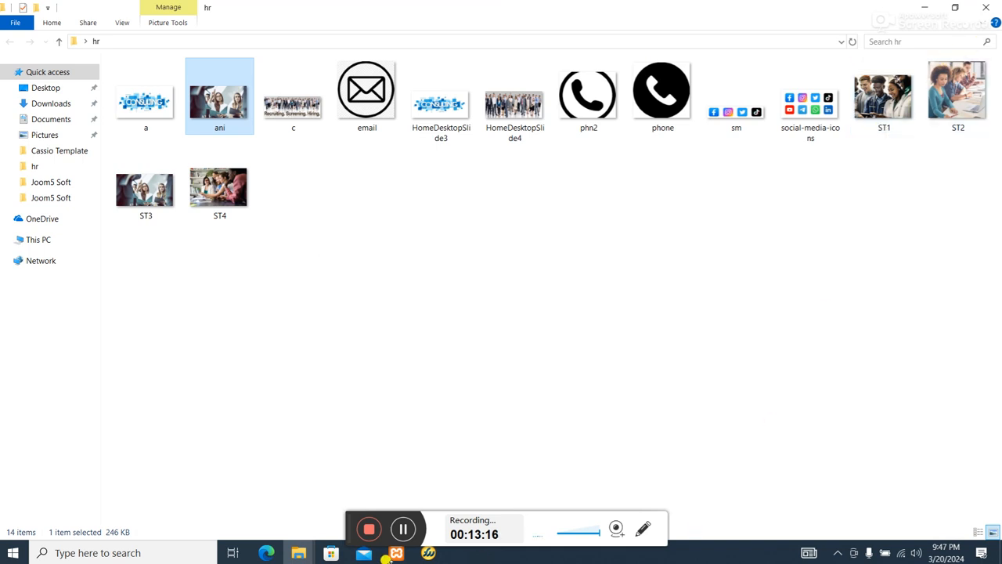
Switch to the Joomla administrator in the browser and start a new Custom site module titled st1.
click(288, 553)
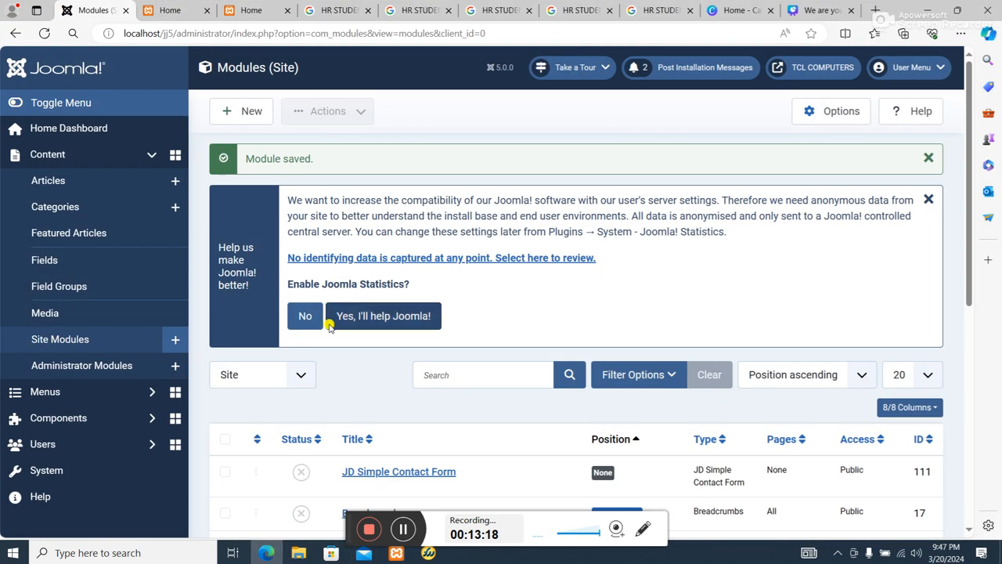
scroll(324, 320, down, 3)
scroll(329, 389, up, 3)
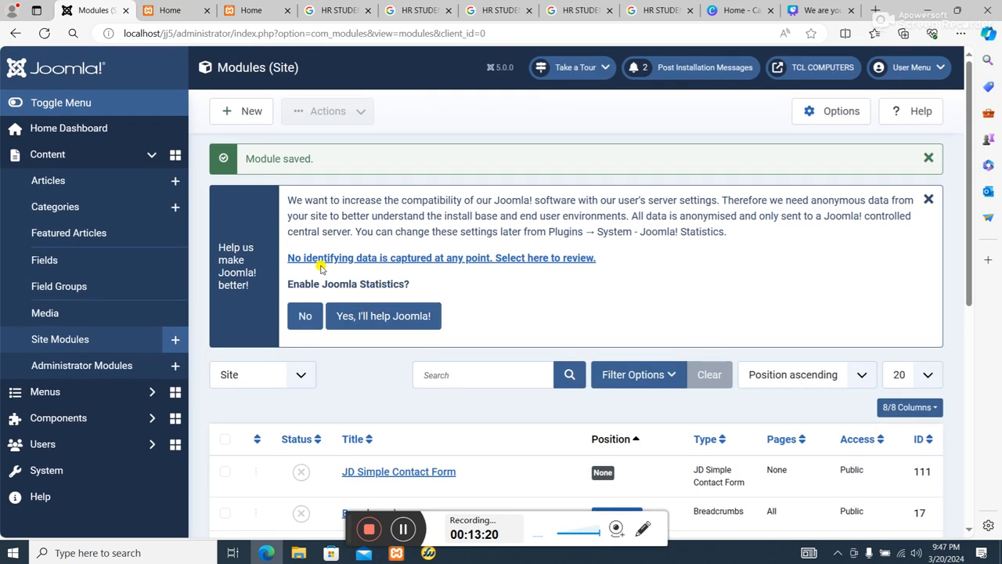
click(254, 110)
scroll(497, 328, down, 10)
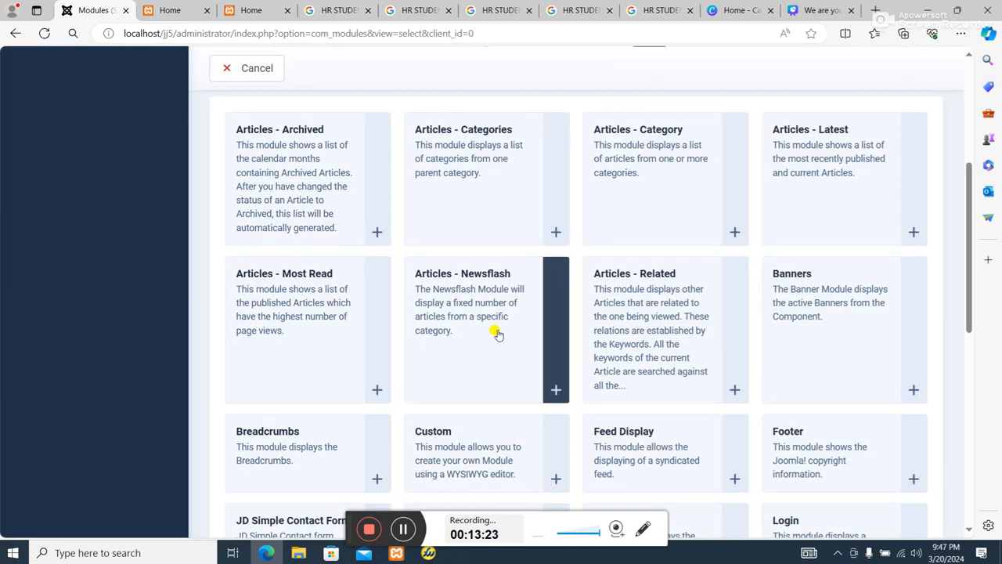
scroll(505, 380, down, 1)
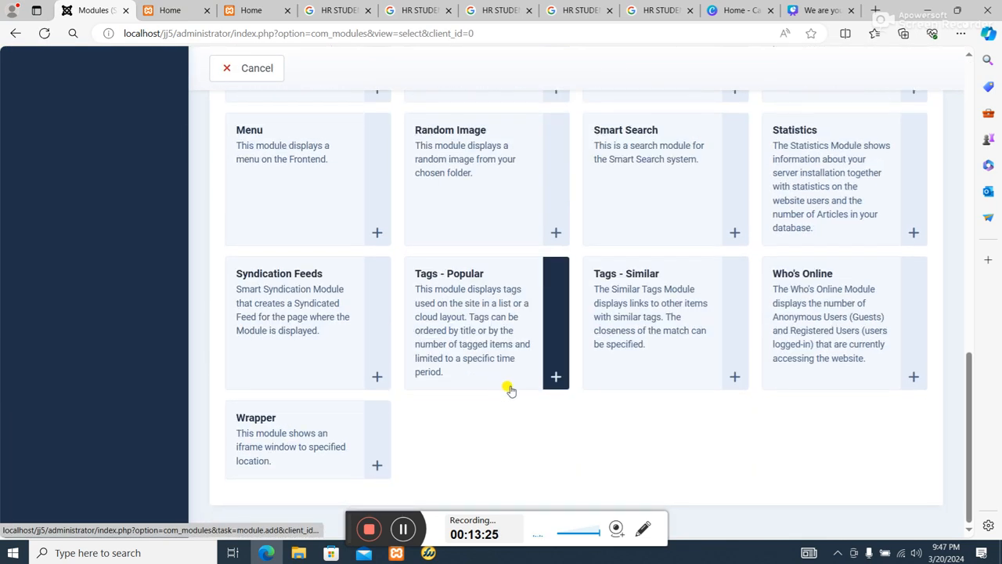
scroll(543, 347, up, 2)
scroll(545, 346, down, 2)
scroll(540, 351, up, 4)
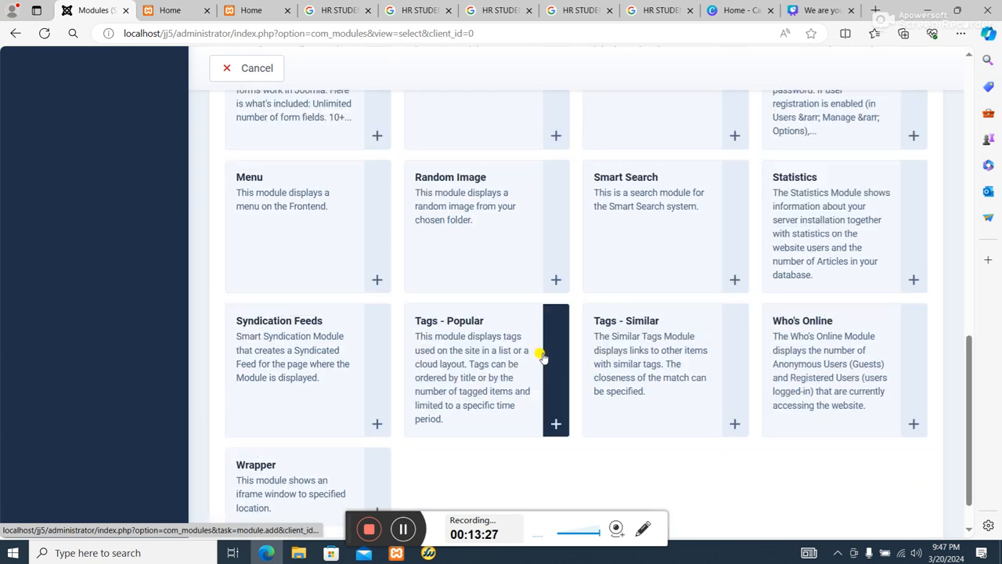
click(464, 268)
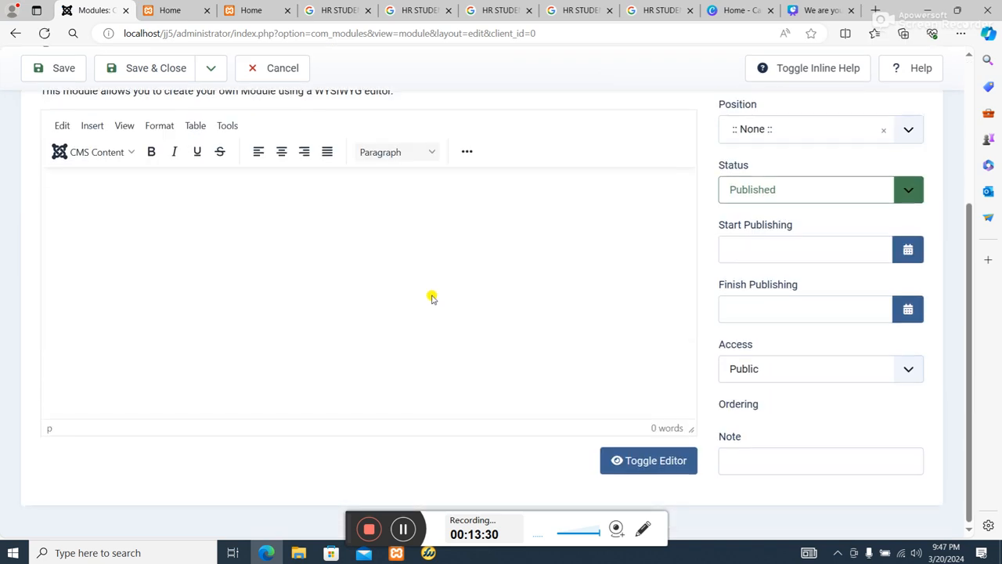
click(289, 180)
text(s)
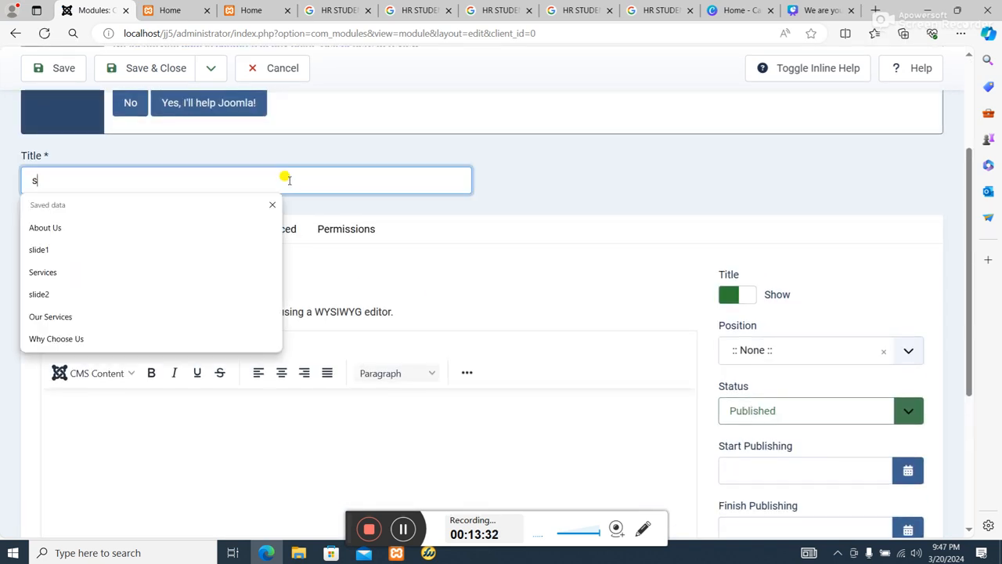
text(t1)
Start inserting an image into the st1 module's content with images\ST1.png as its source.
click(373, 429)
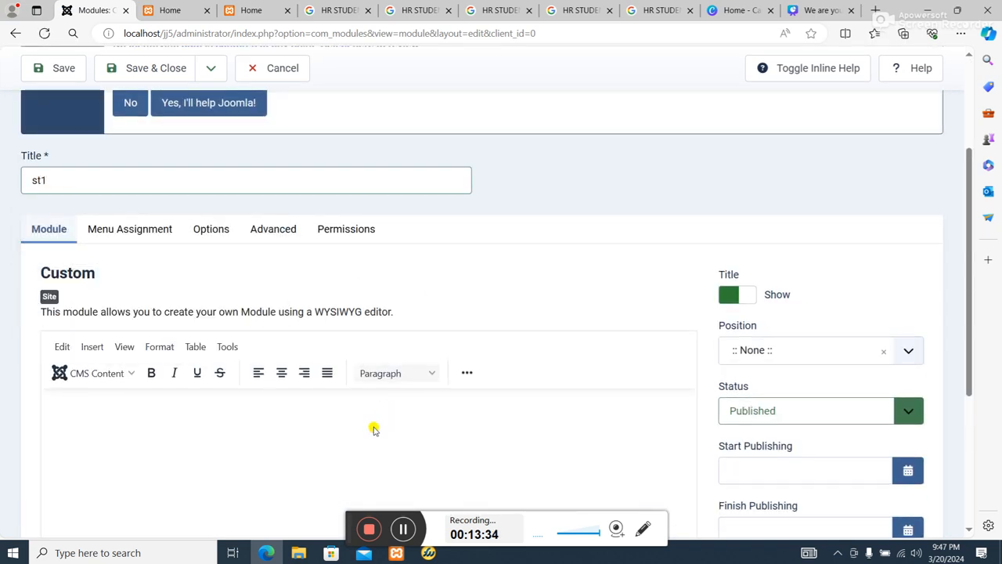
click(467, 372)
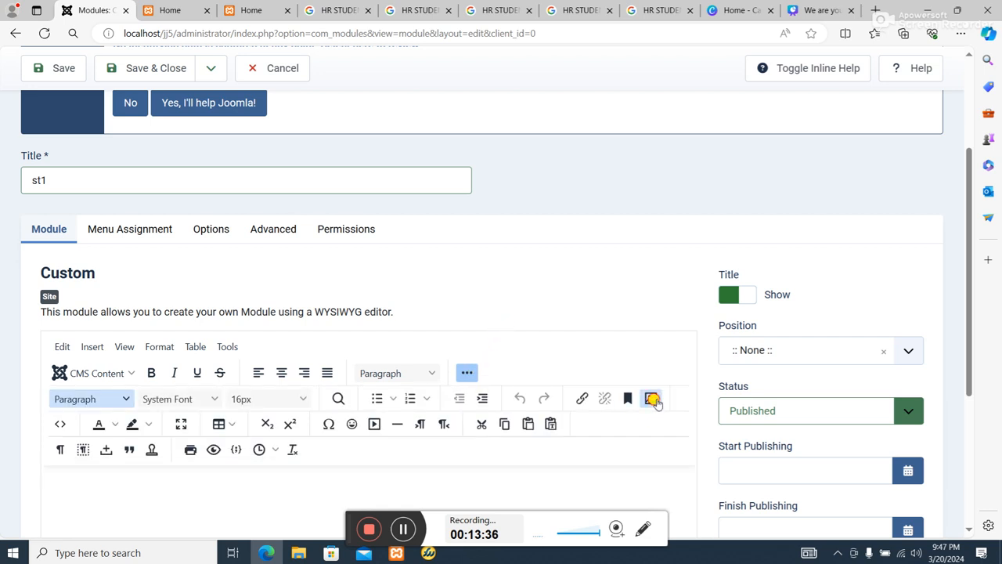
click(652, 399)
click(512, 201)
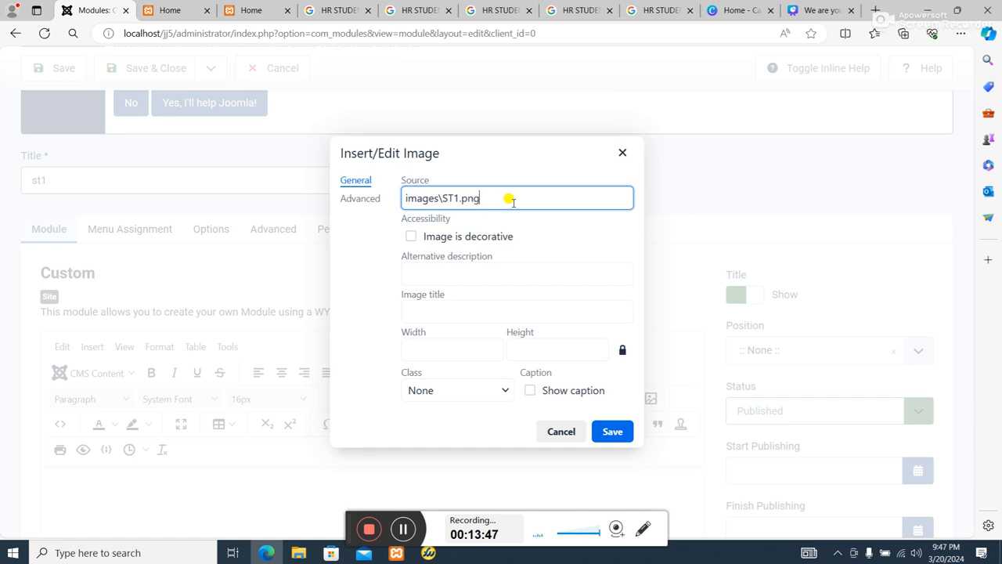
Set the image's height to 246 with the proportions locked and insert it into the content.
click(447, 352)
text(1024)
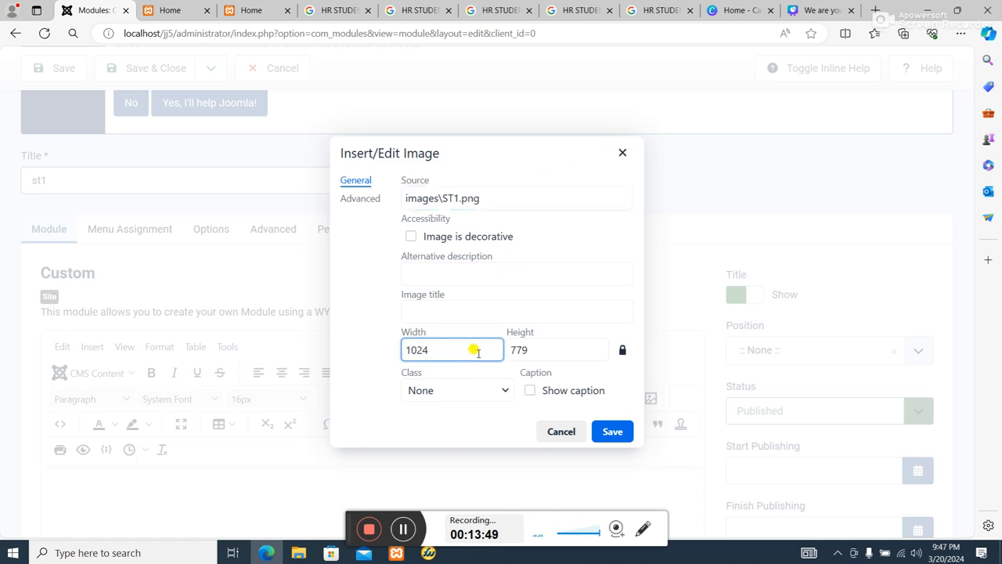
drag(475, 352, 296, 354)
text(437)
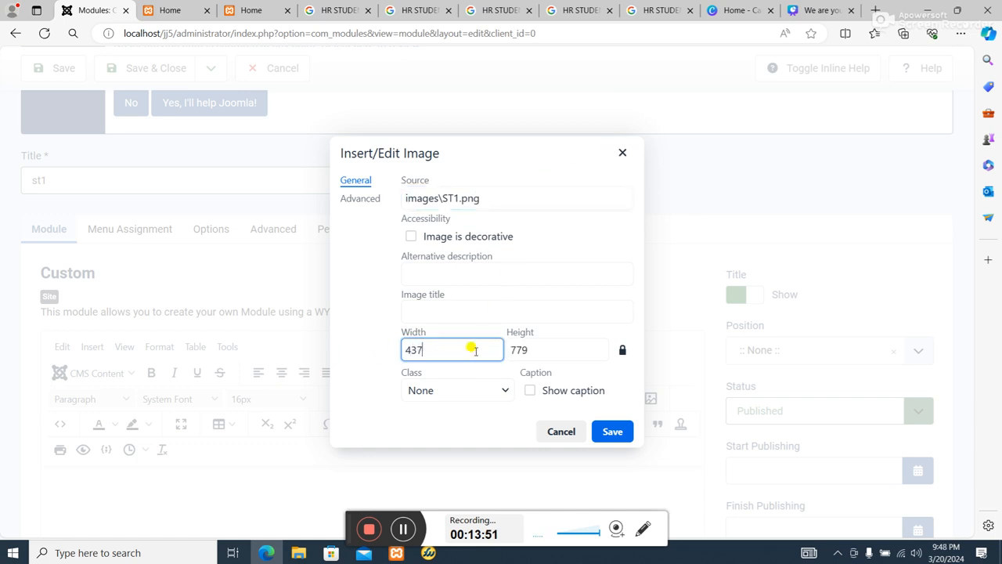
click(520, 350)
drag(519, 350, 416, 349)
text(246)
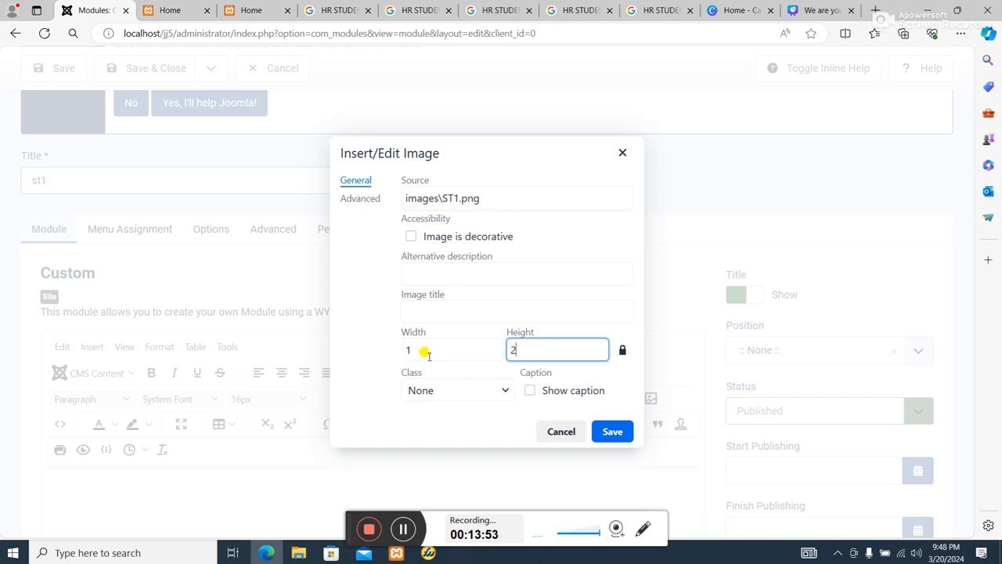
click(610, 432)
Enlarge the inserted ST1.png image freehand in the editor to about 354 × 631 pixels.
scroll(187, 485, down, 2)
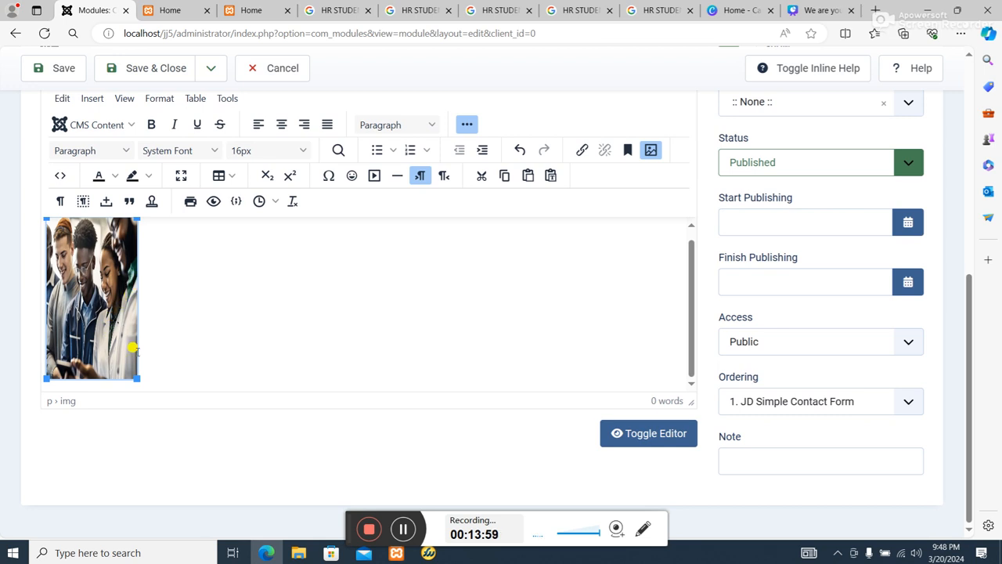
drag(136, 374, 280, 393)
scroll(258, 390, up, 2)
scroll(183, 440, down, 3)
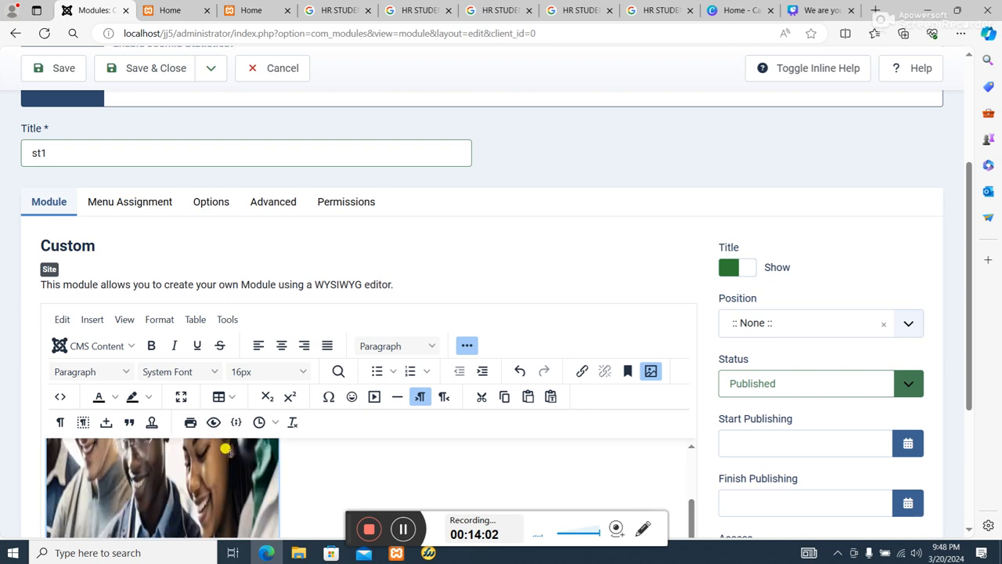
scroll(98, 498, down, 3)
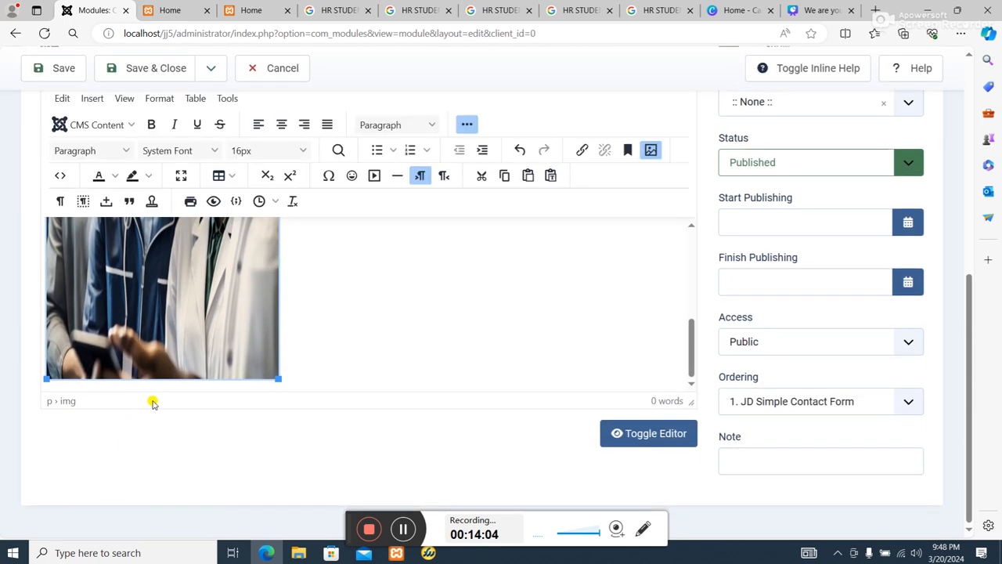
scroll(112, 342, up, 1)
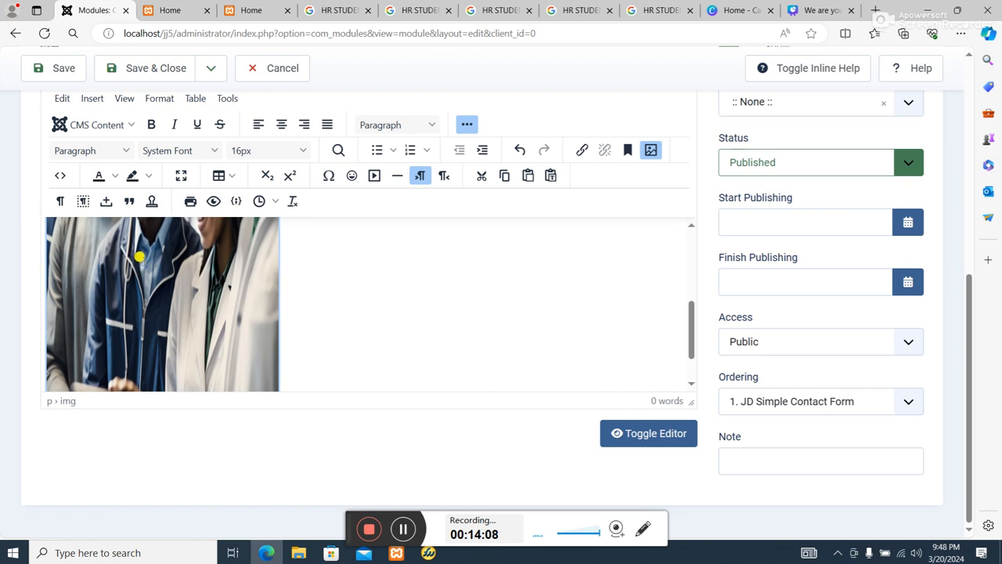
Set ST1.png's width to 437 and height to 246 in the content's source code, then save and close the module.
click(59, 174)
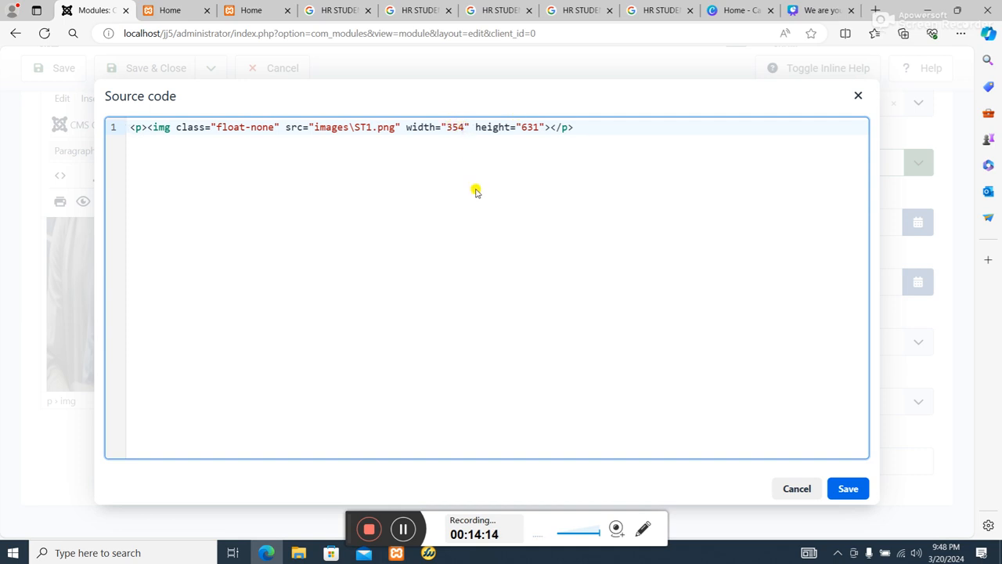
key(BackSpace)
key(BackSpace)
key(BackSpace)
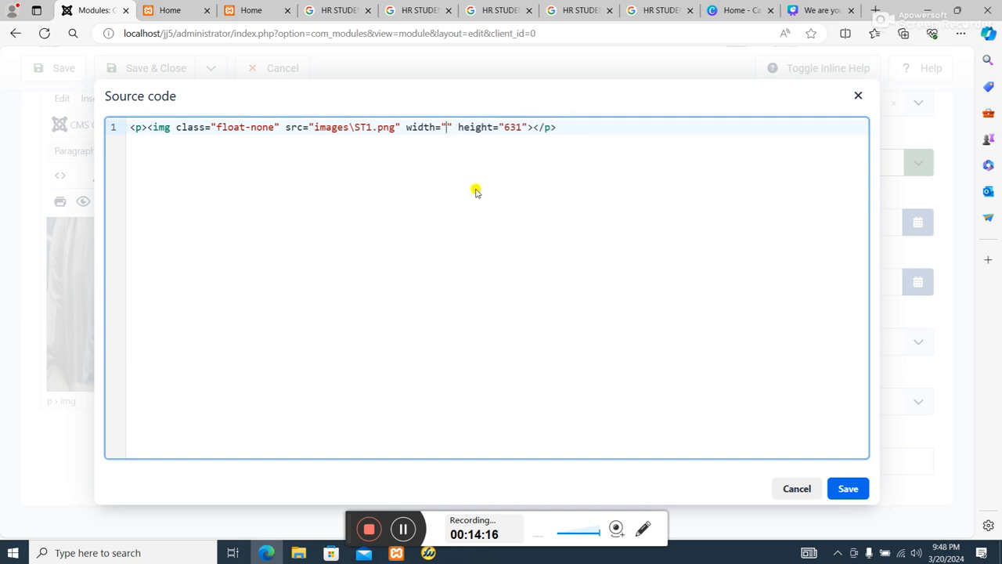
text(437)
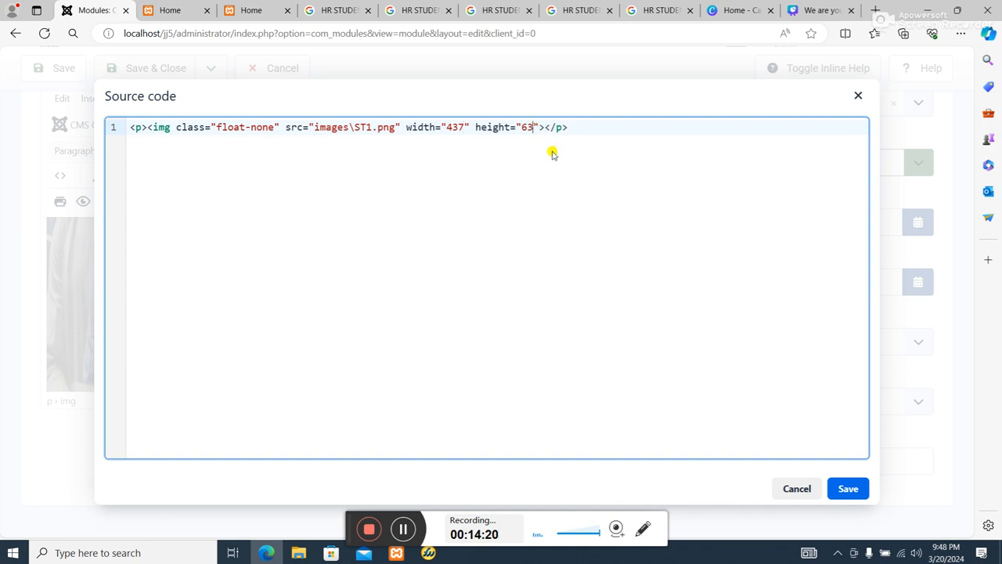
key(BackSpace)
key(BackSpace)
text(246)
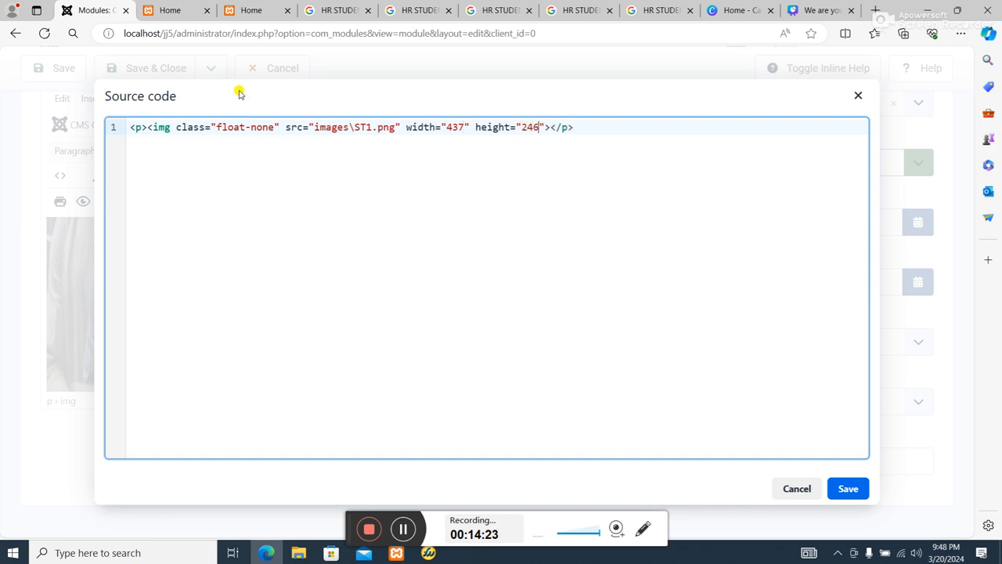
click(861, 488)
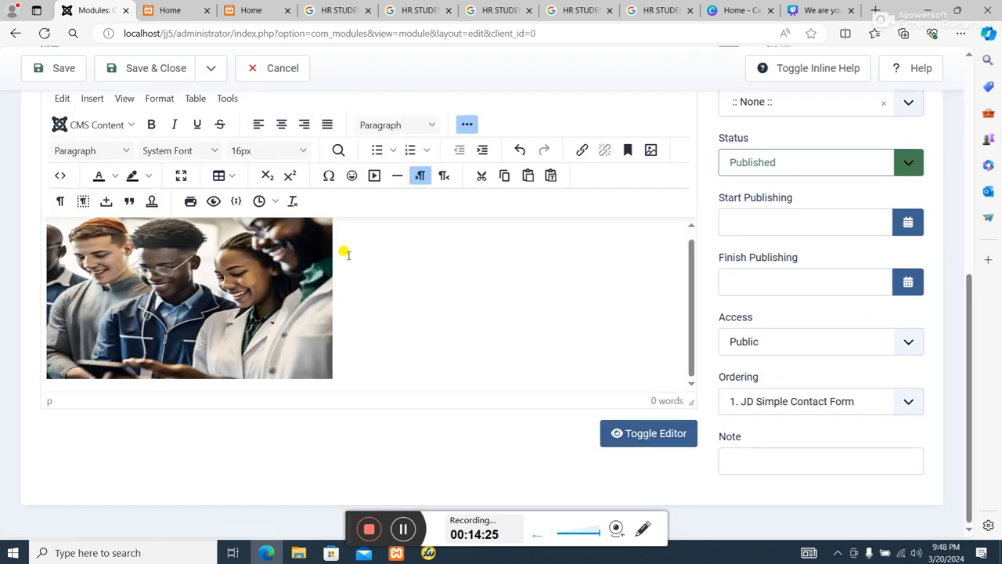
scroll(648, 396, up, 3)
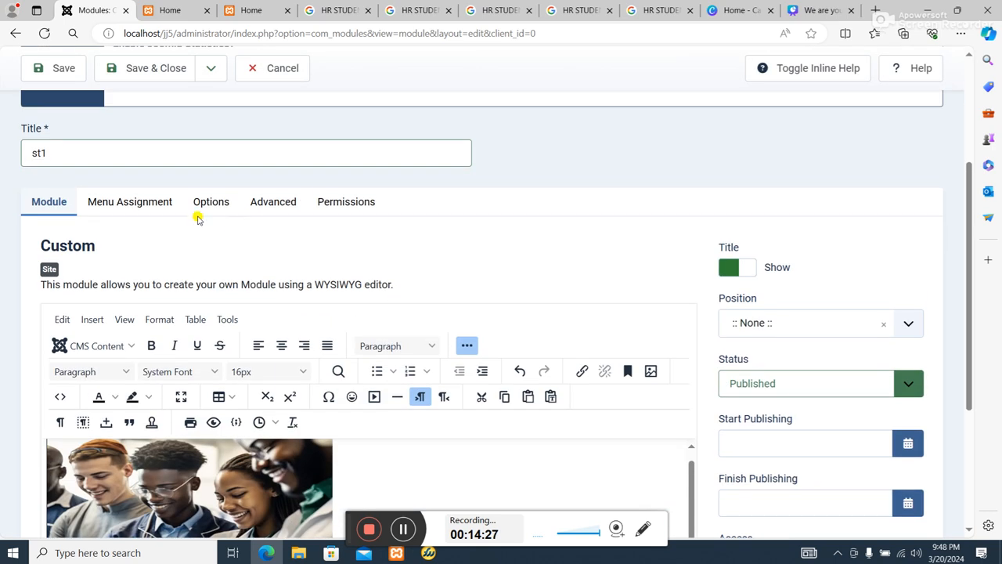
click(142, 69)
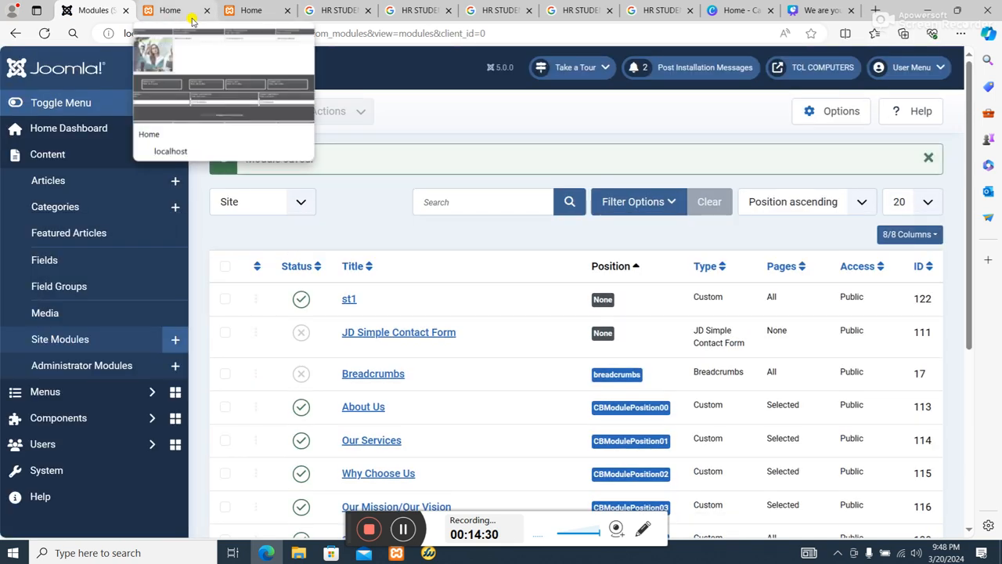
Examine the photo row on the site's home page and the positions assigned to ST and st2 in the modules list.
click(259, 10)
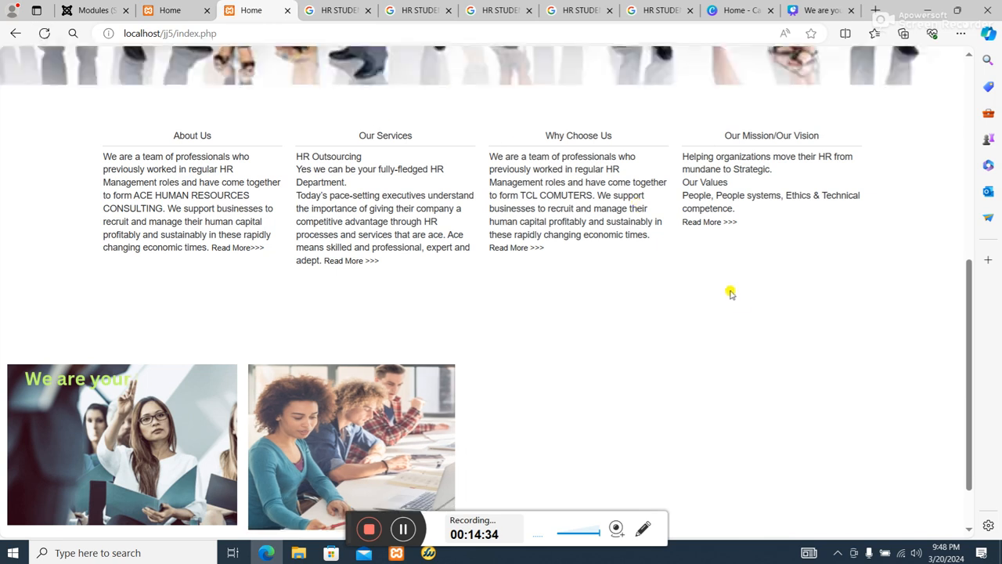
click(94, 10)
scroll(881, 431, down, 5)
scroll(881, 426, down, 2)
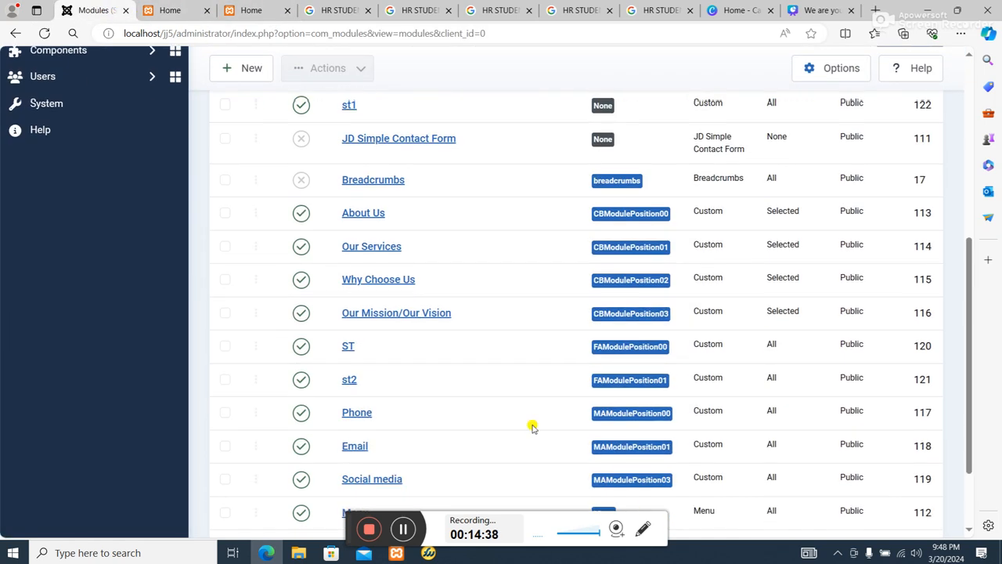
scroll(356, 392, down, 1)
scroll(359, 407, down, 1)
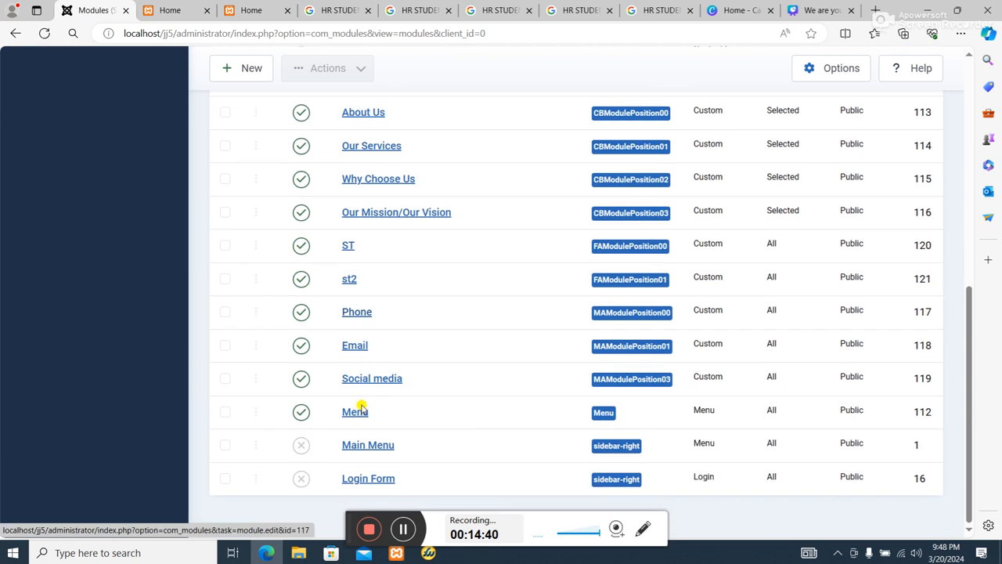
Assign the st1 module to FAModulePosition02, then save and close it.
scroll(361, 368, up, 4)
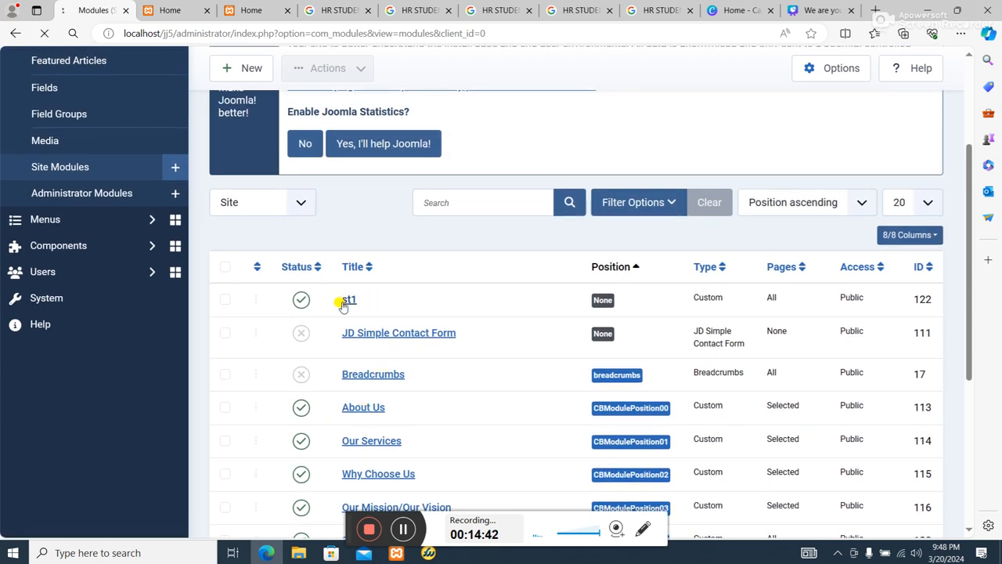
scroll(868, 371, down, 2)
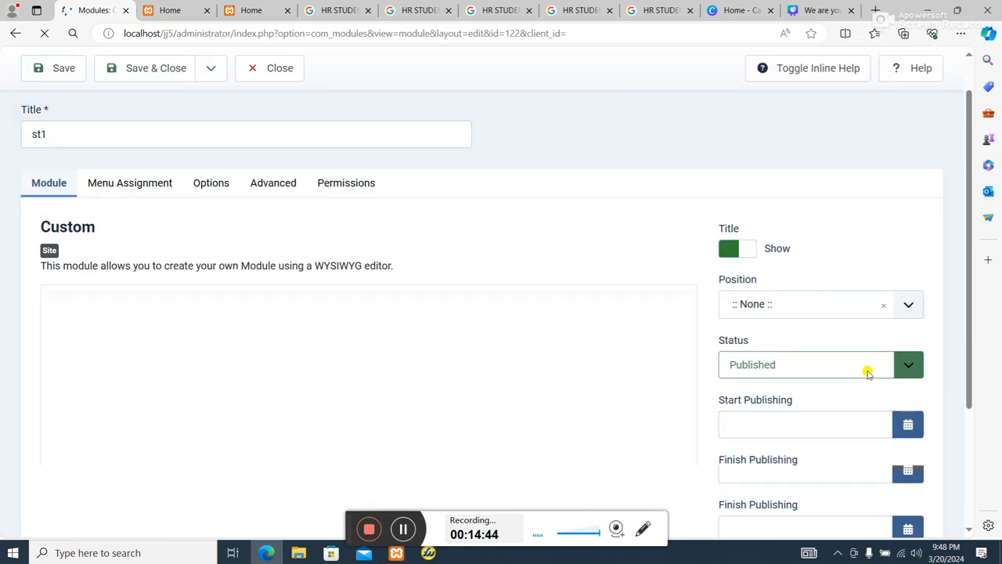
scroll(858, 259, up, 1)
click(881, 277)
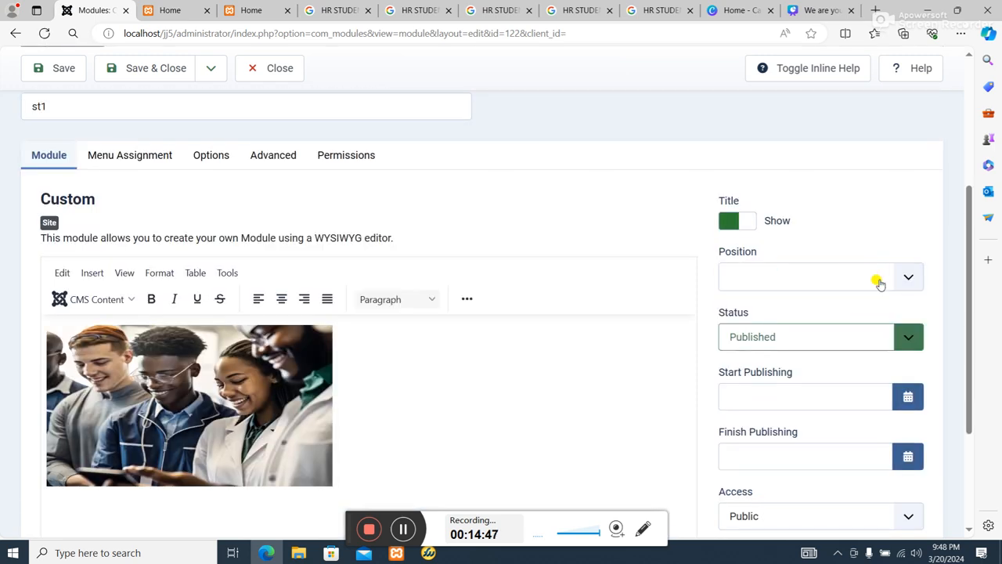
click(879, 281)
scroll(881, 337, down, 8)
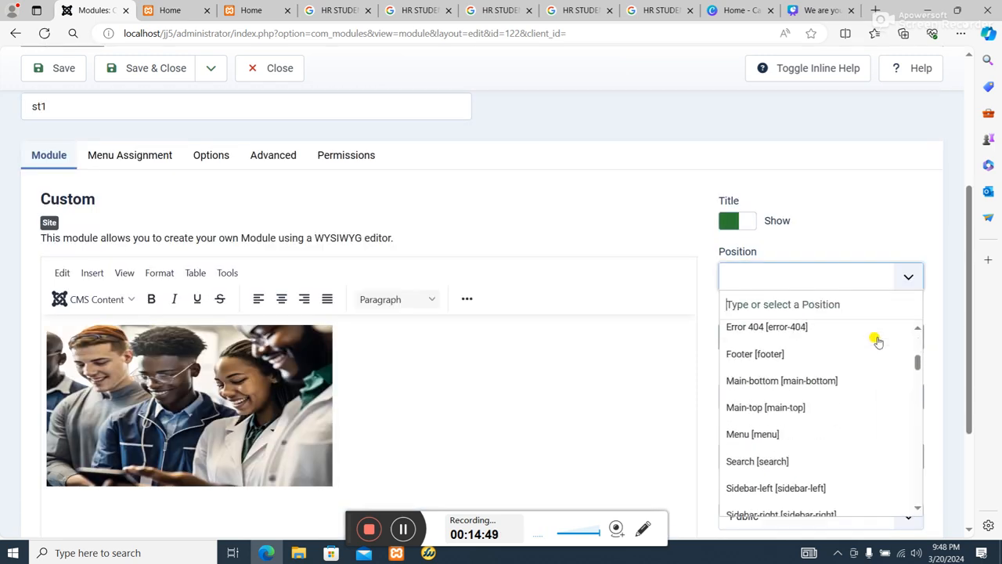
scroll(864, 353, down, 3)
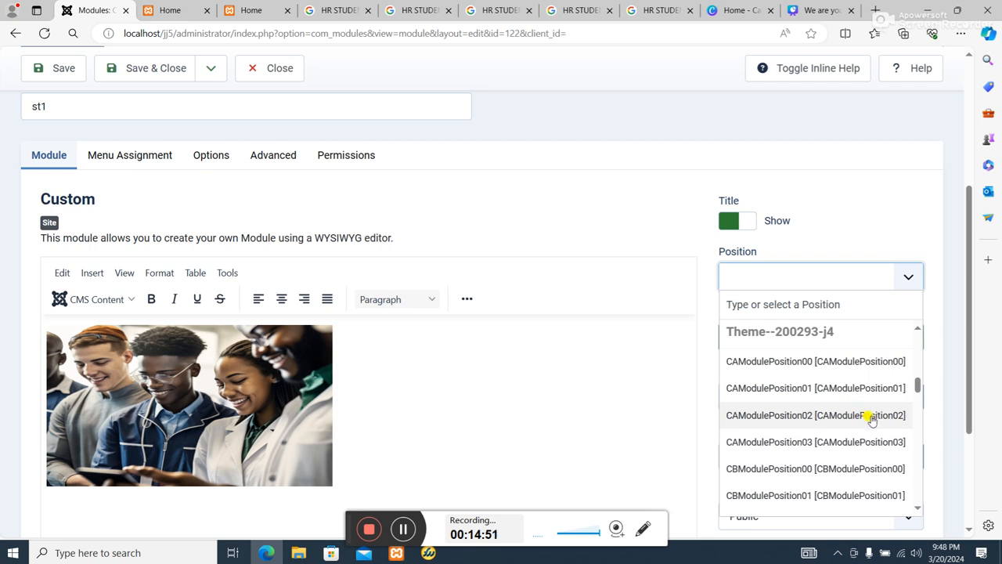
scroll(868, 423, down, 3)
scroll(882, 436, down, 3)
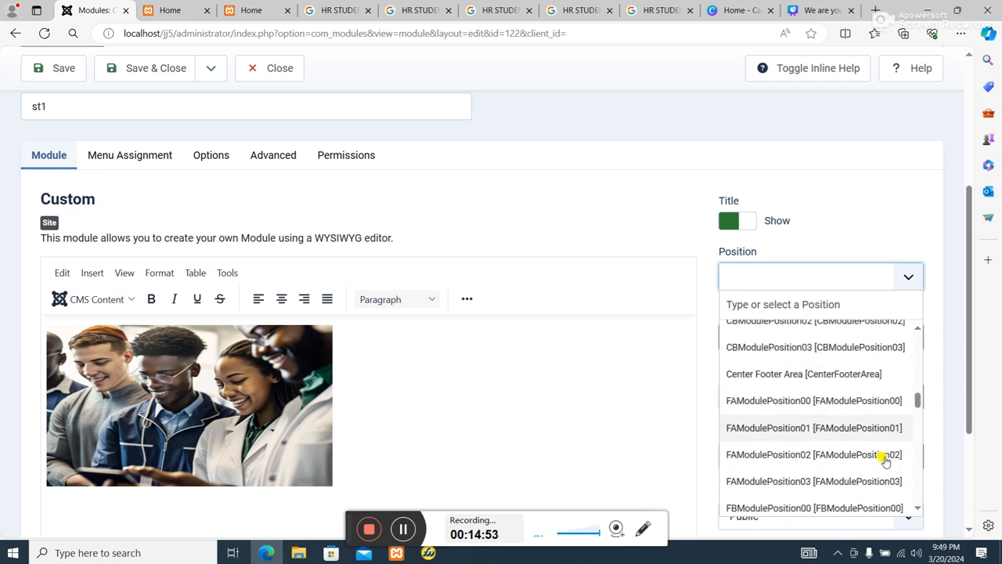
click(883, 445)
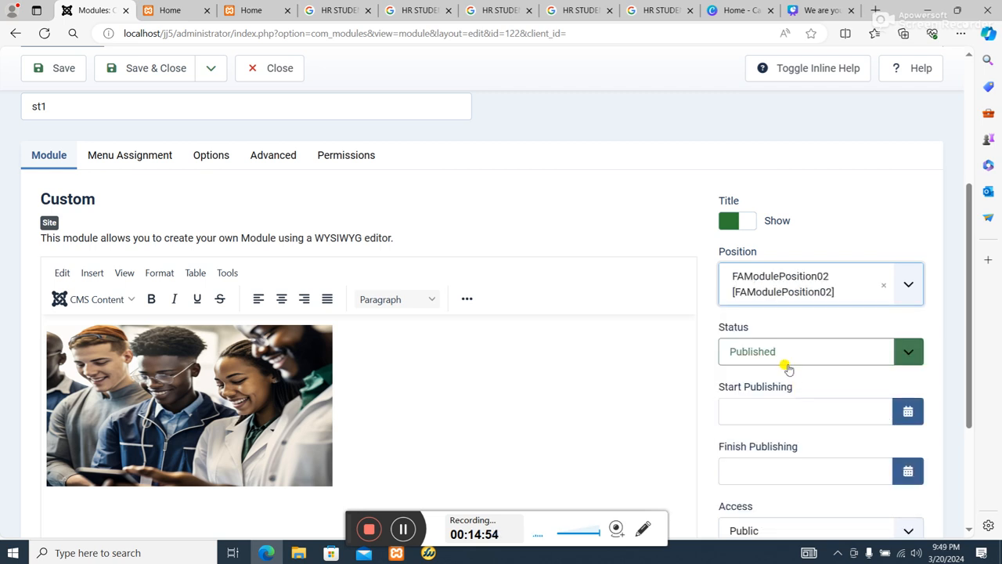
click(149, 69)
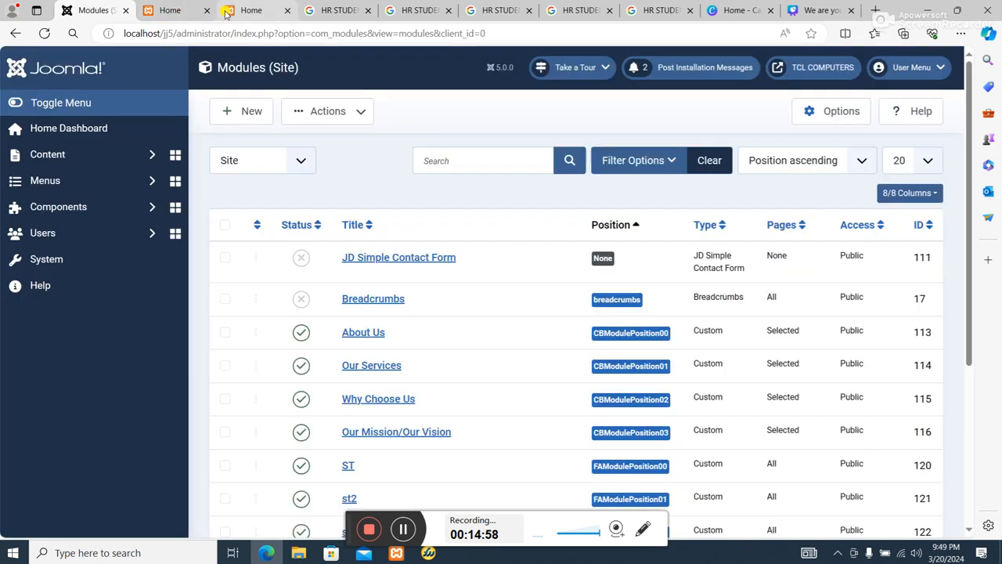
Reload the site's home page and examine the photo row with the st1 image.
click(251, 10)
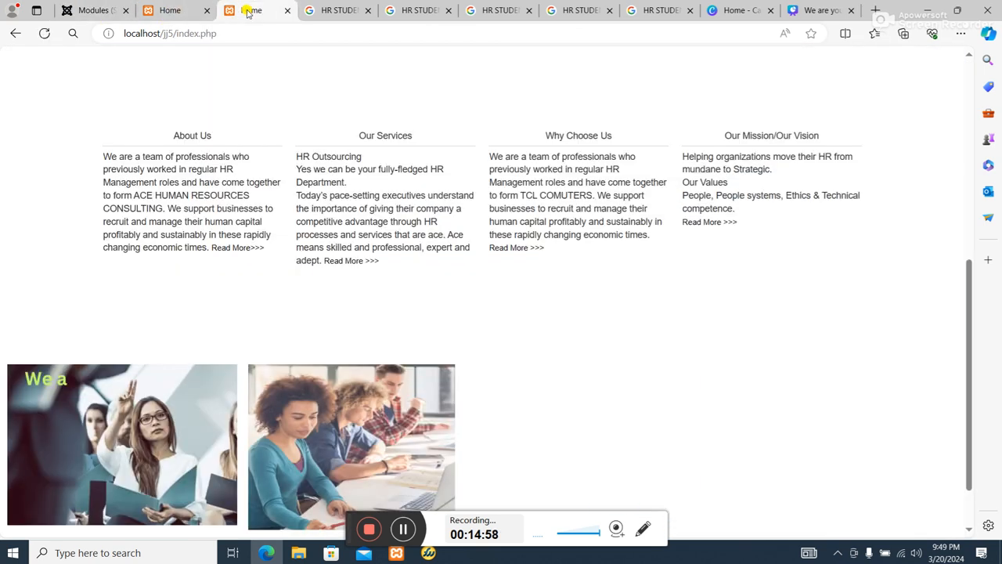
click(49, 35)
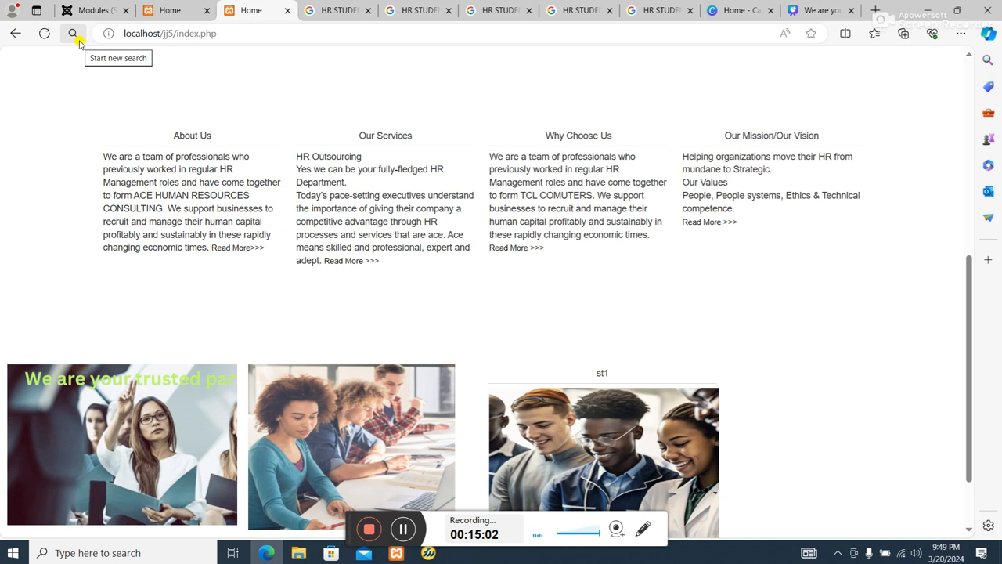
scroll(542, 278, down, 1)
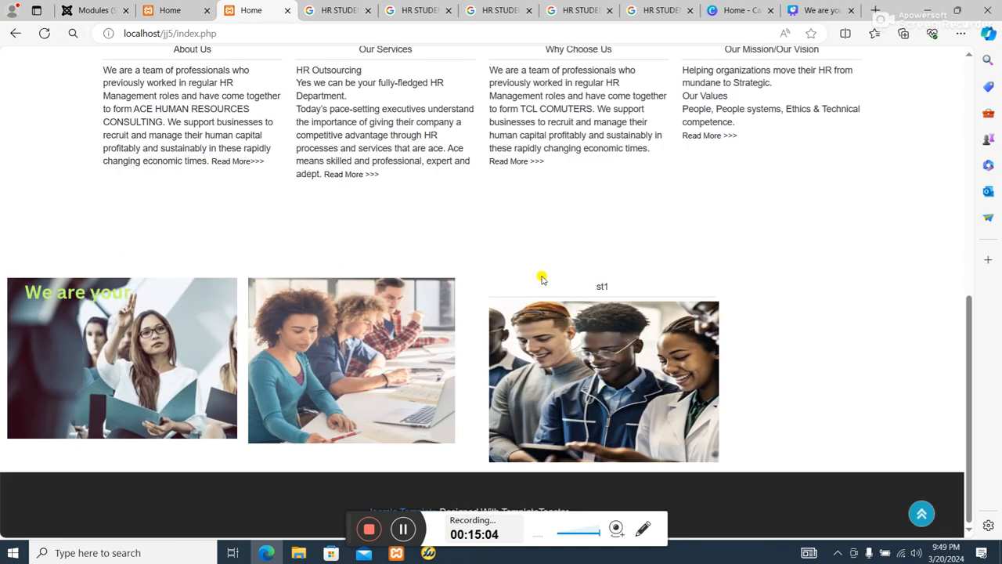
Reopen the st1 module from the modules list, hide its title and save it.
click(94, 10)
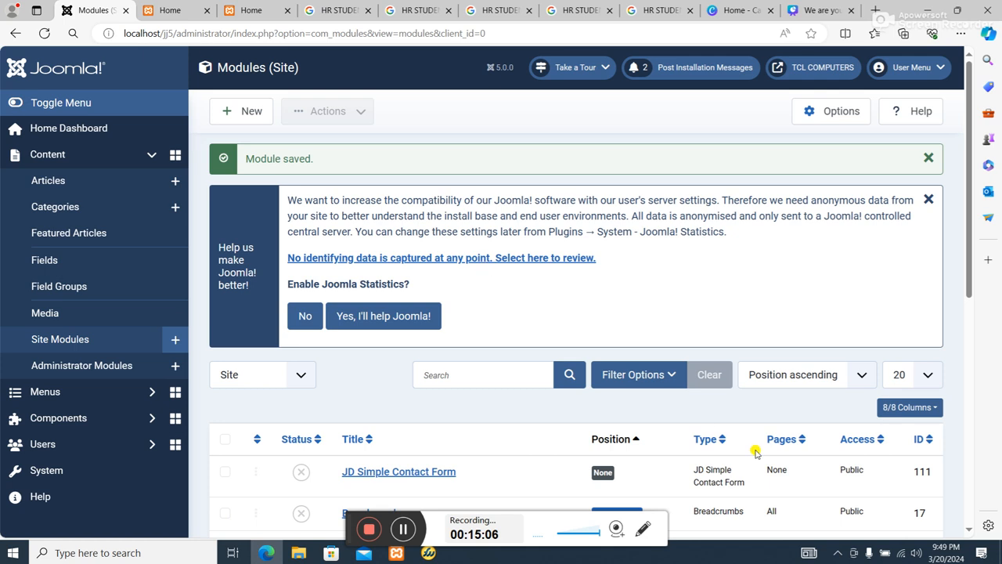
scroll(755, 452, down, 3)
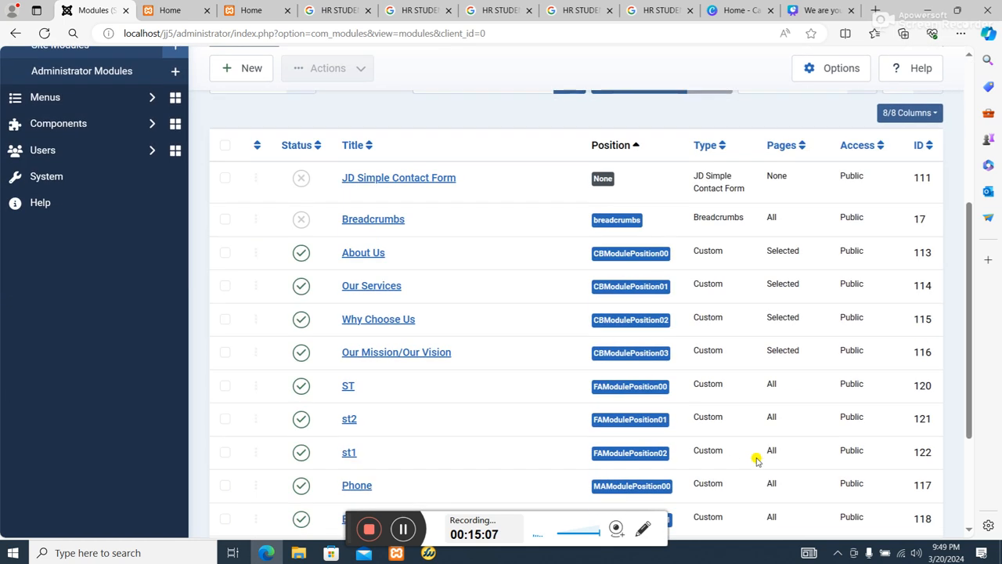
click(351, 451)
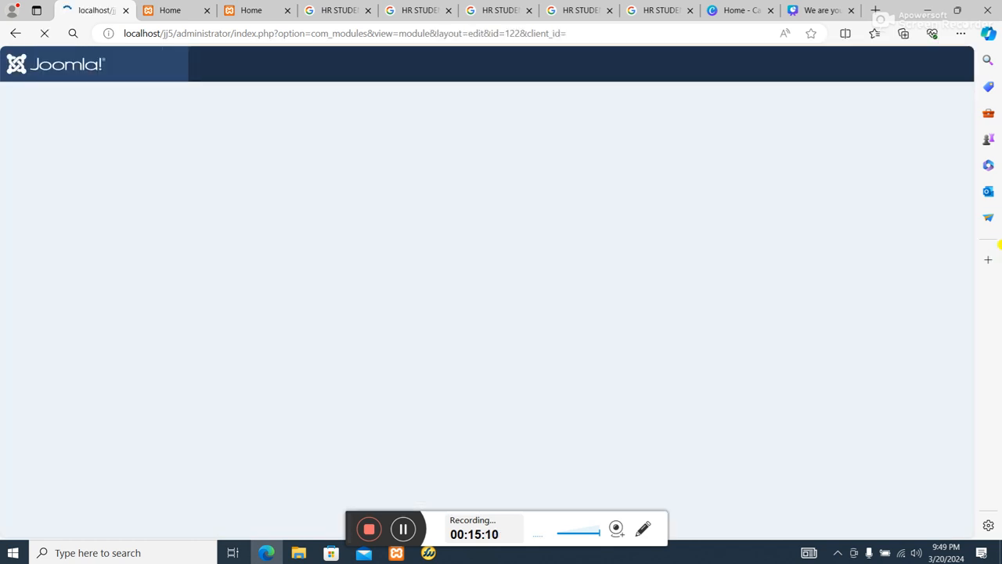
scroll(839, 288, down, 2)
scroll(814, 258, up, 2)
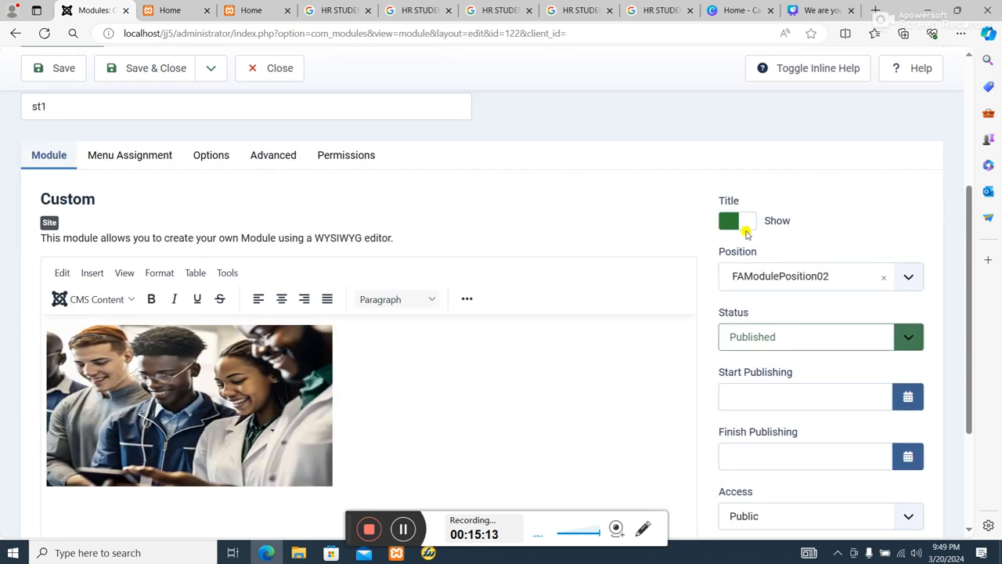
click(740, 222)
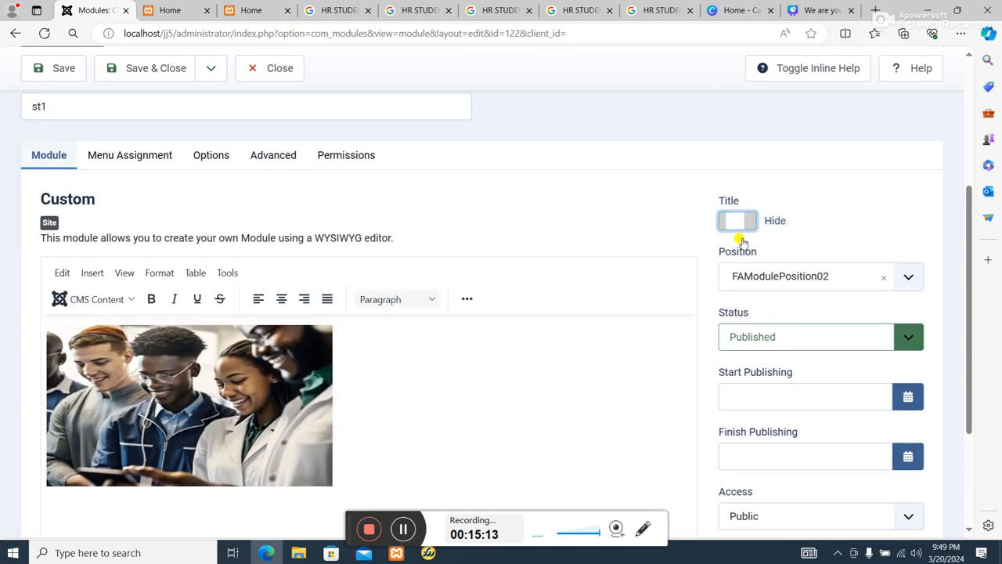
click(56, 68)
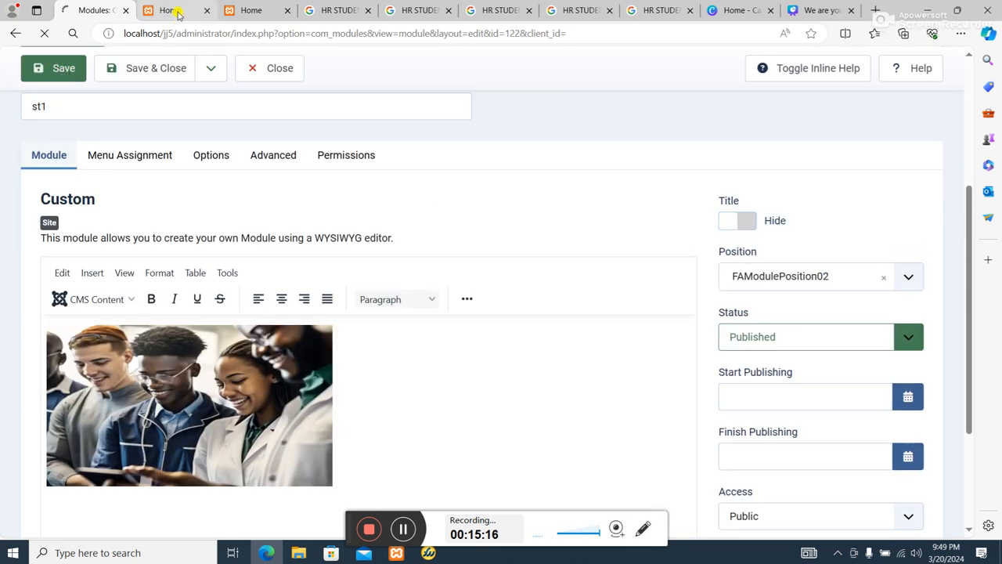
Check the photo row on the reloaded home page and compare it with the template's module position preview.
click(251, 10)
click(47, 34)
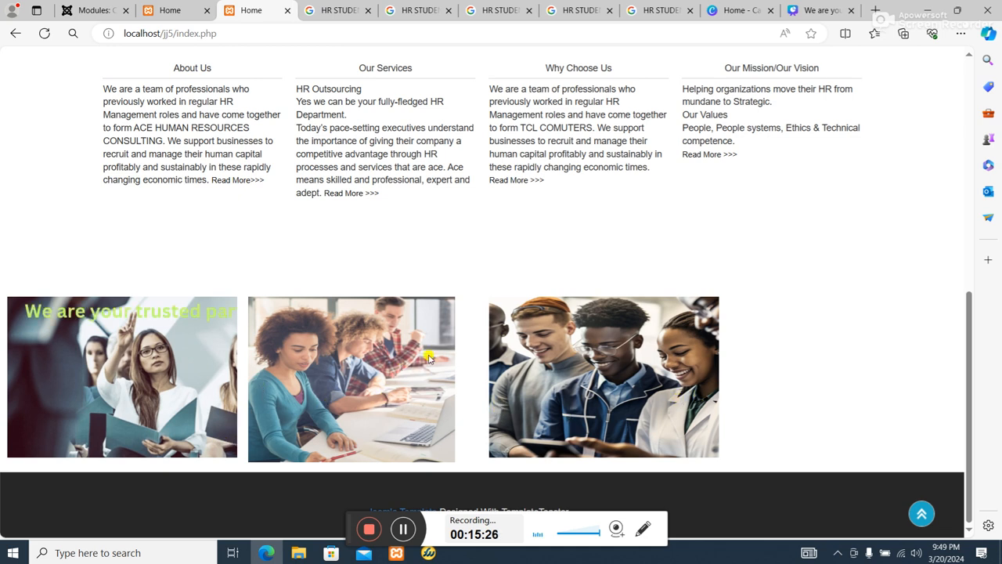
click(176, 11)
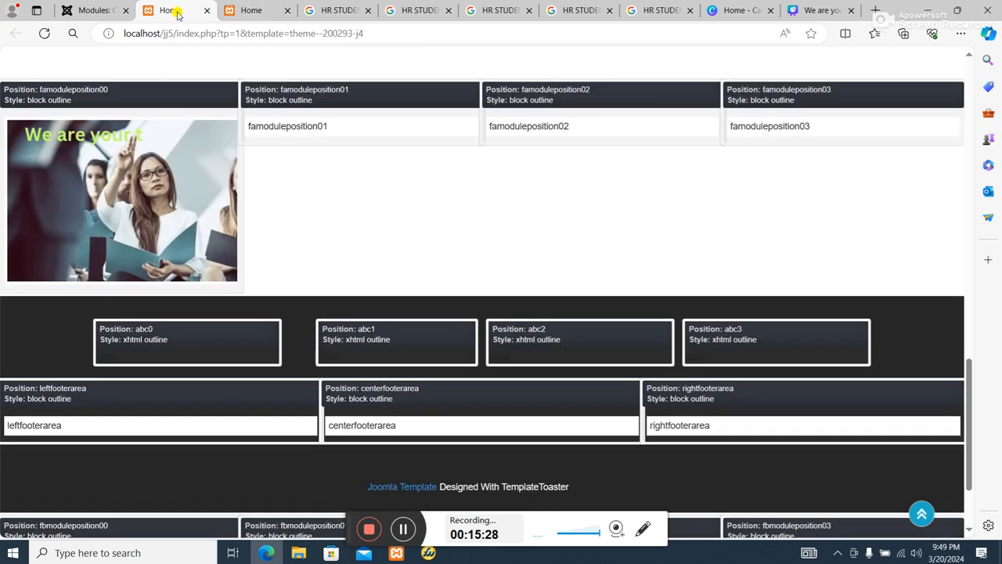
Return to the st1 module's edit page, then save and close the module.
click(84, 7)
scroll(261, 280, down, 3)
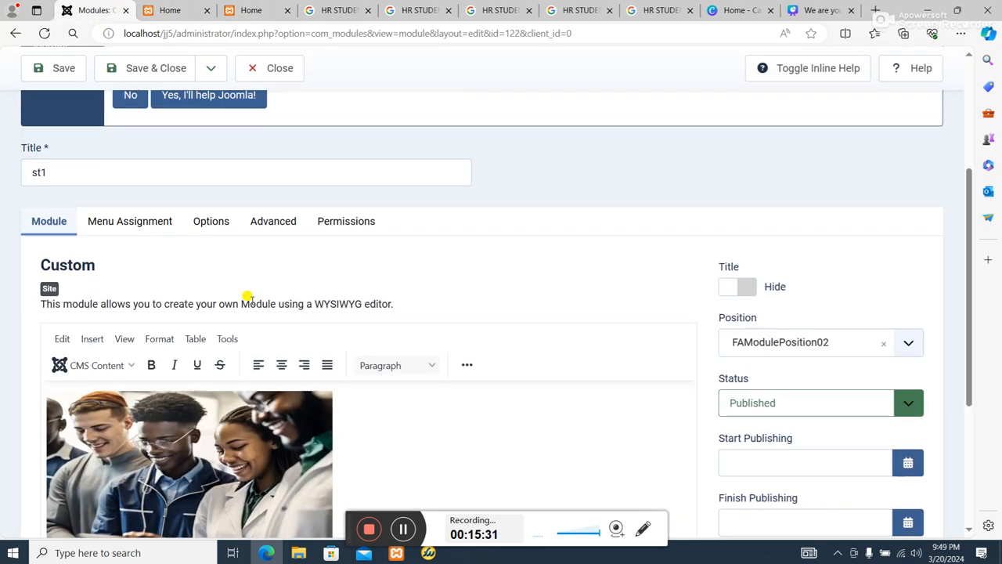
scroll(246, 295, up, 3)
click(149, 111)
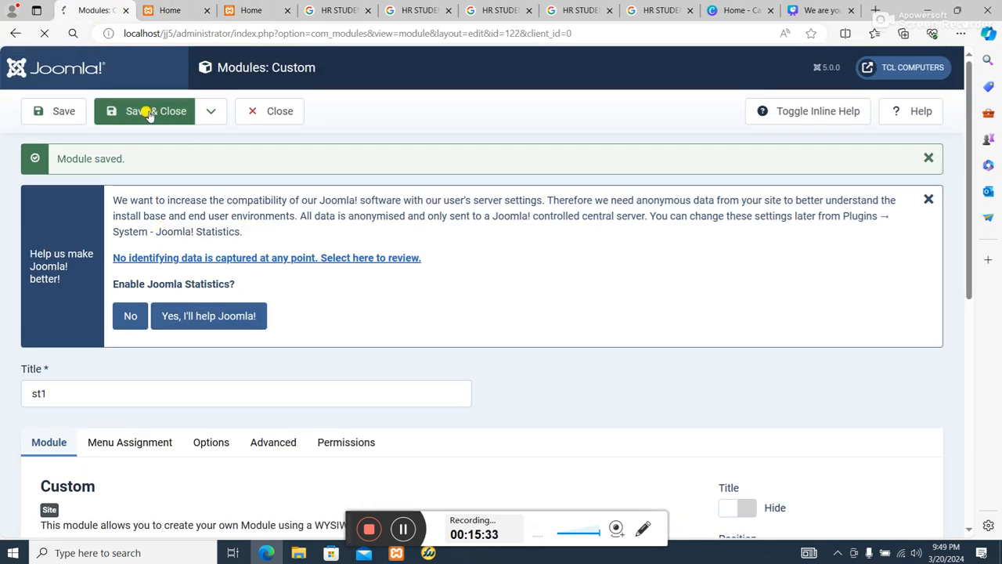
In the st2 module's source code, set ST2.jpg's width to 437 and match its height to the st1 photo, then save and close the module.
scroll(686, 508, down, 2)
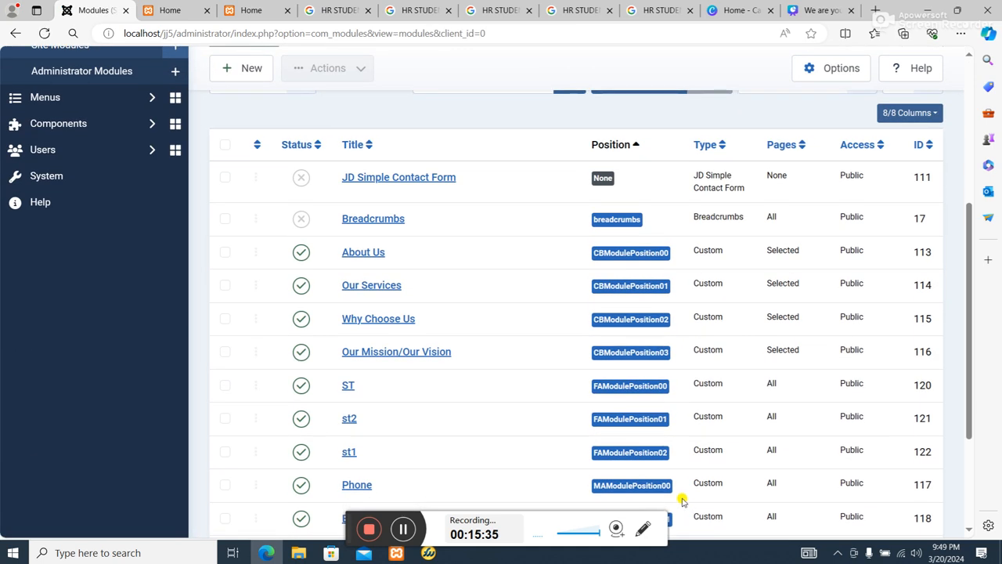
click(350, 417)
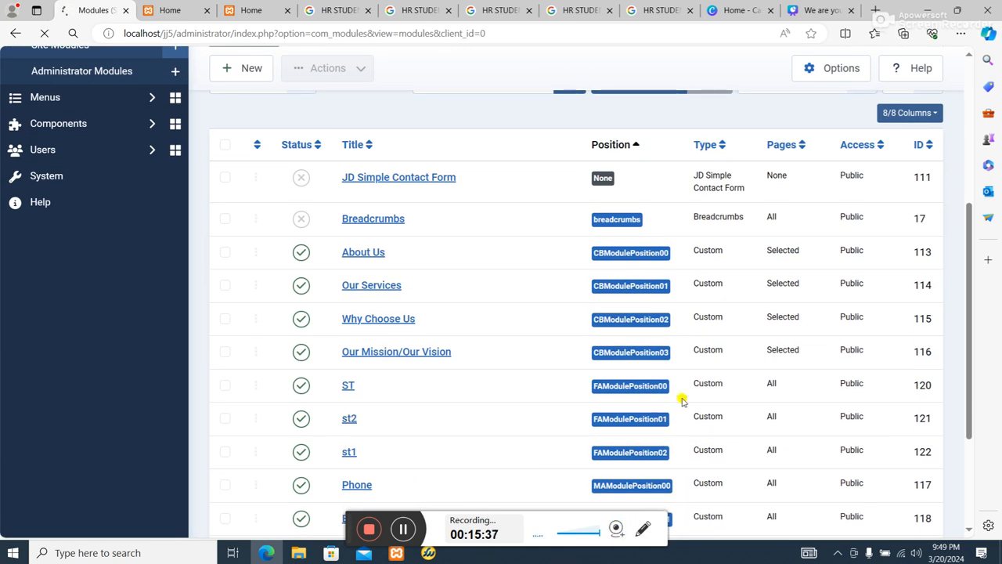
scroll(695, 396, down, 3)
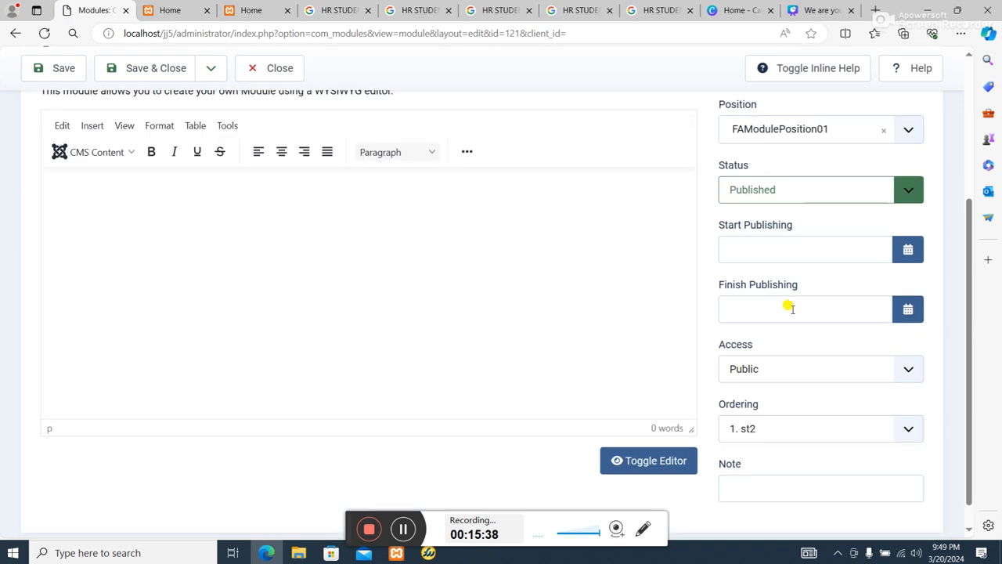
scroll(641, 338, up, 2)
click(161, 365)
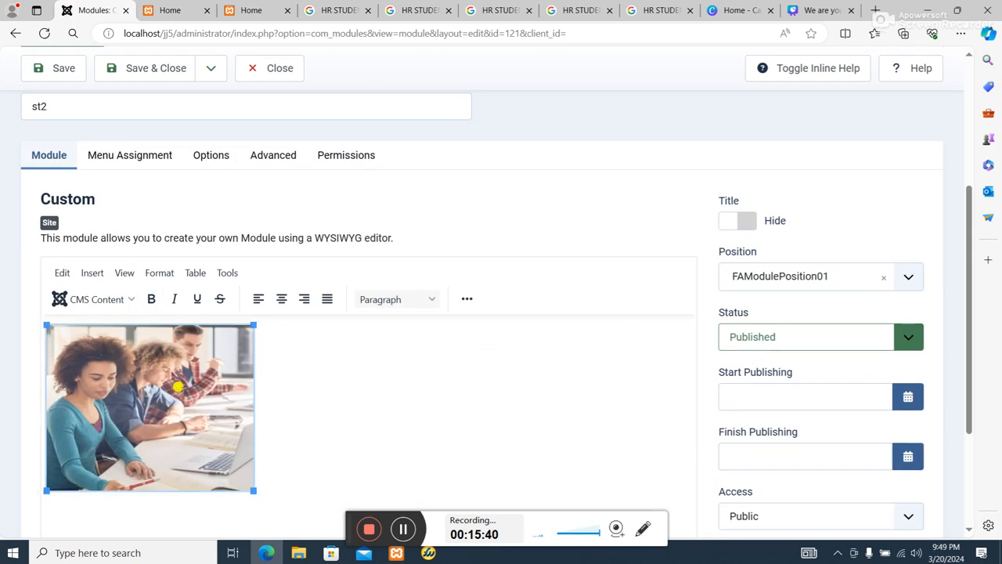
click(467, 300)
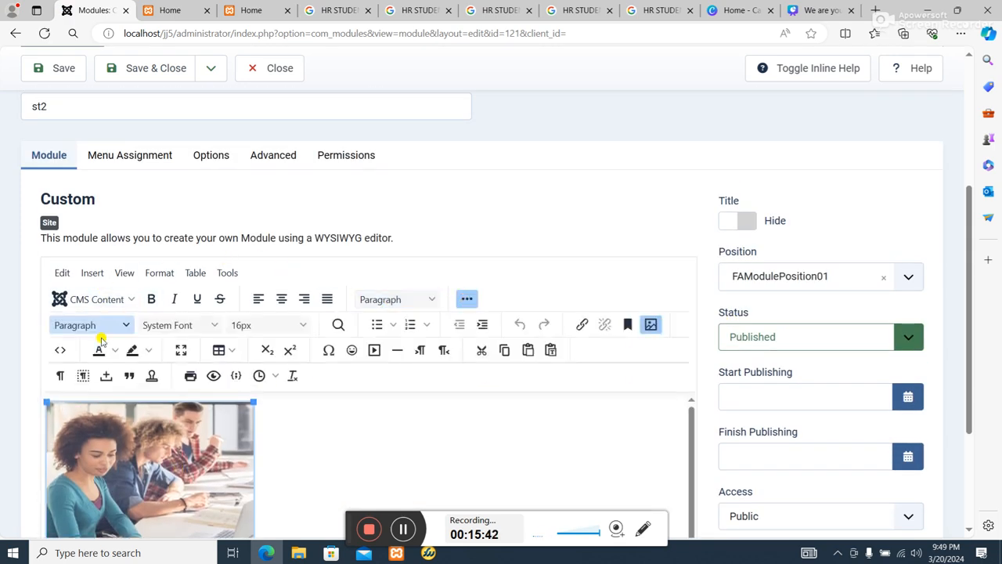
click(56, 350)
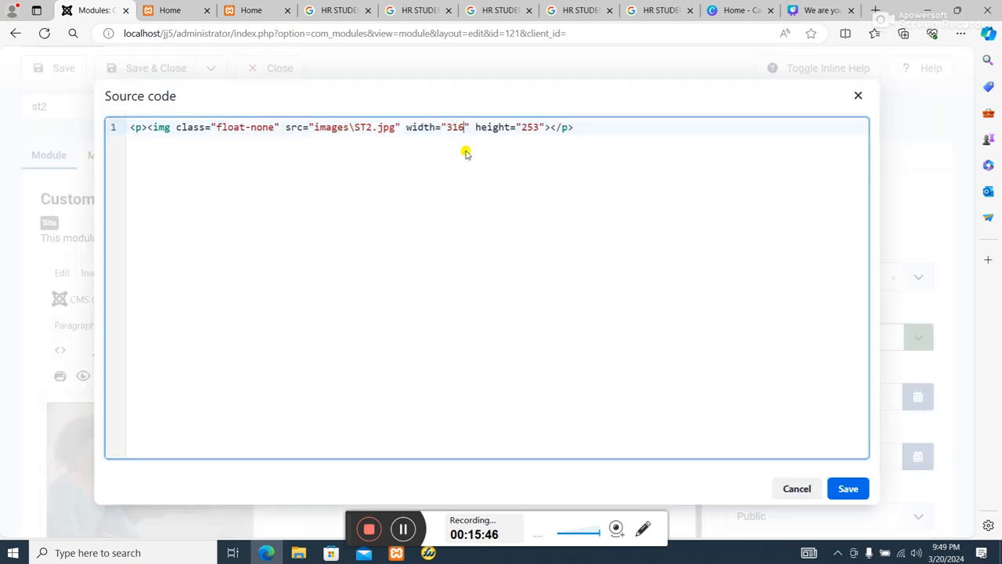
key(BackSpace)
key(BackSpace)
key(BackSpace)
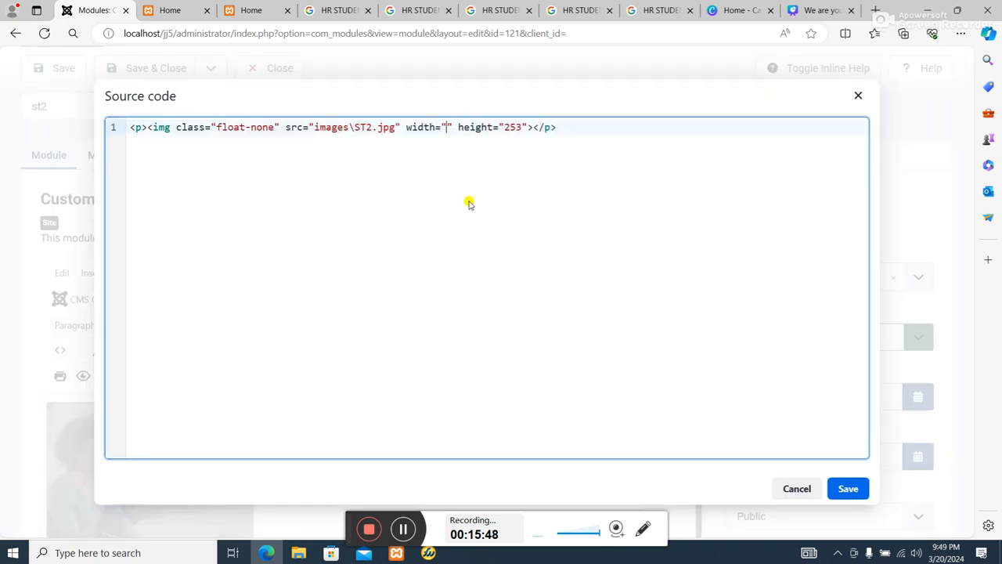
text(437)
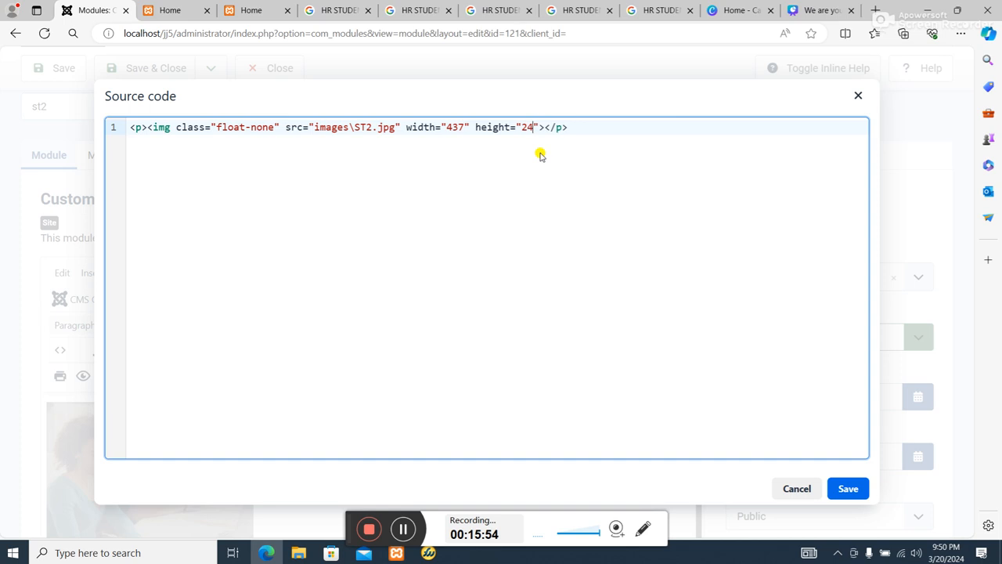
click(848, 487)
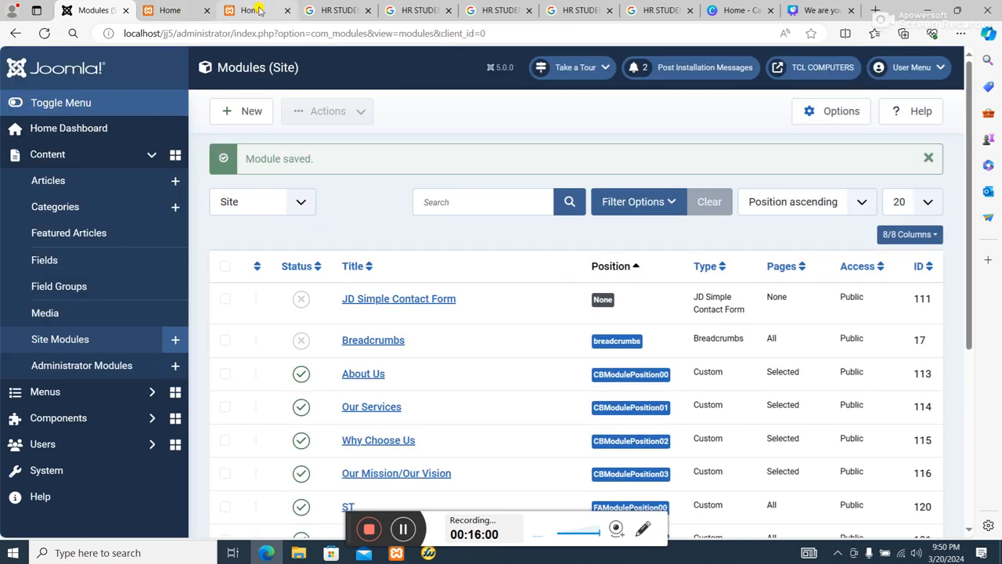
Reload the home page and examine the page from its header down to the resized photo row.
click(250, 10)
click(45, 33)
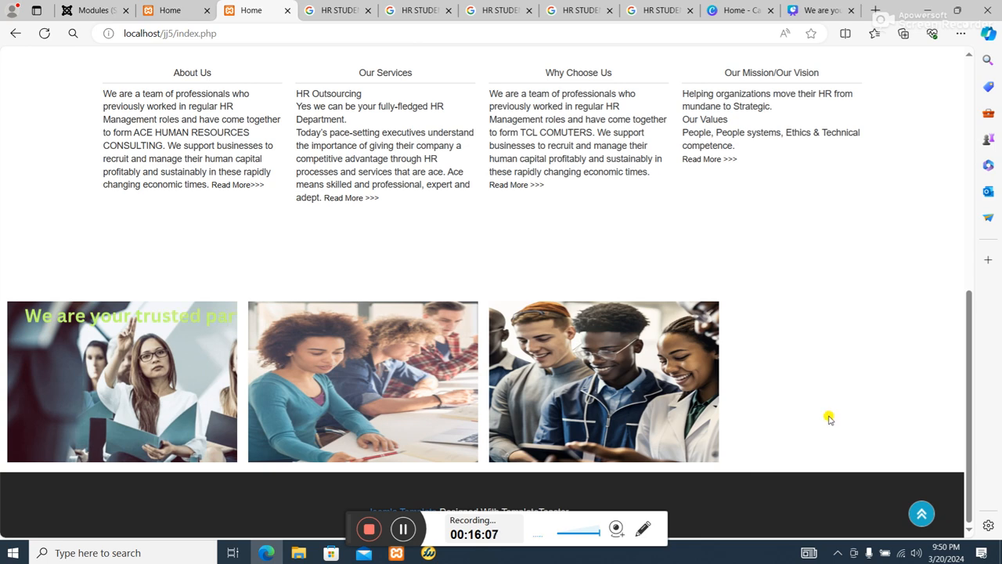
scroll(768, 404, up, 5)
scroll(769, 404, down, 5)
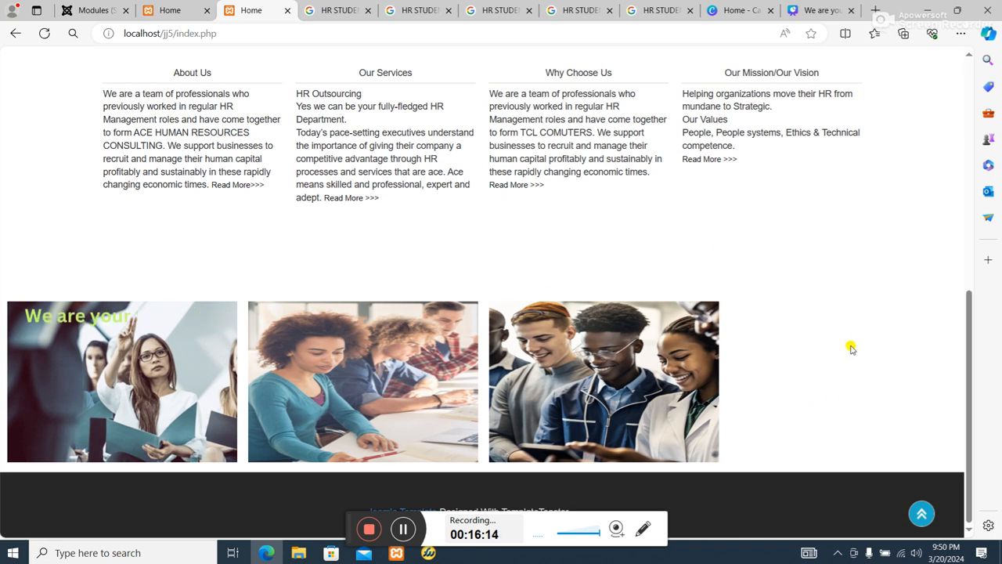
scroll(824, 405, up, 6)
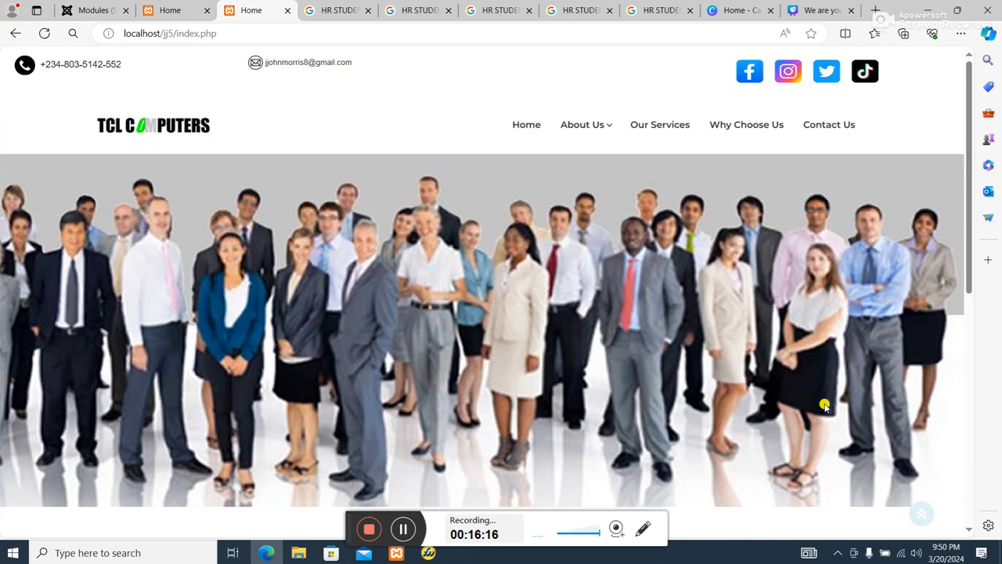
scroll(825, 406, down, 5)
scroll(824, 405, down, 1)
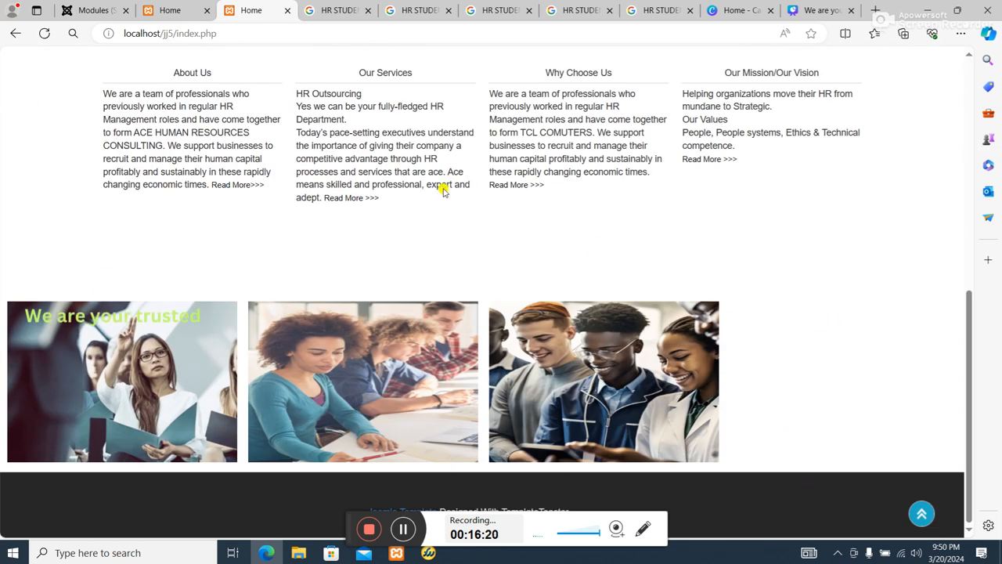
Create a new site module of type Custom and title it st3.
click(95, 8)
scroll(512, 317, down, 6)
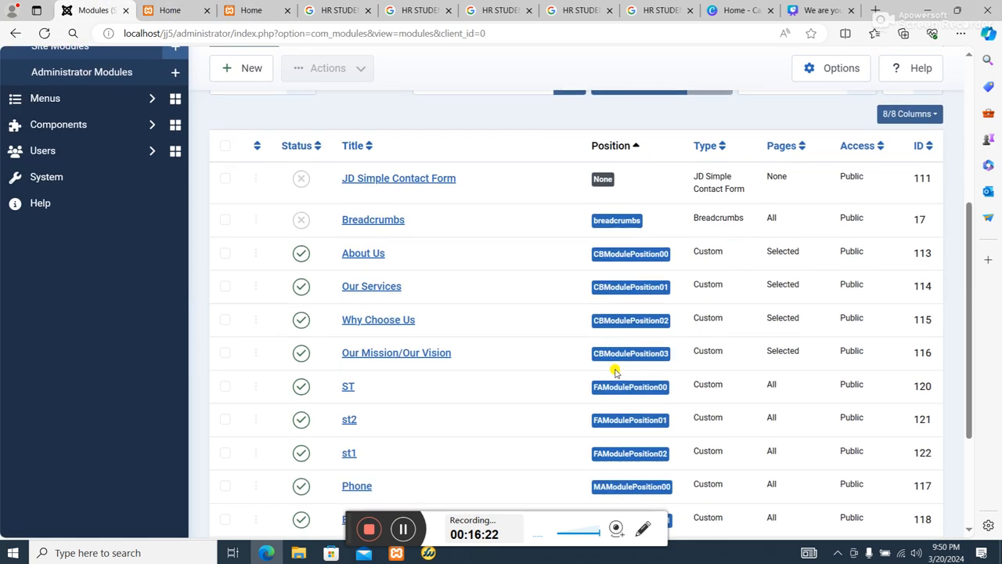
scroll(266, 253, up, 5)
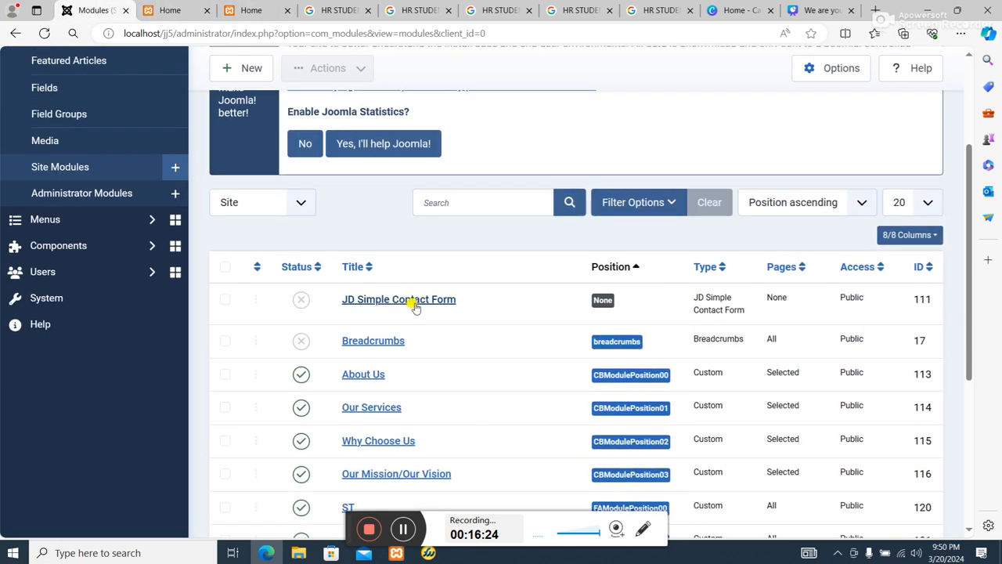
scroll(260, 235, up, 2)
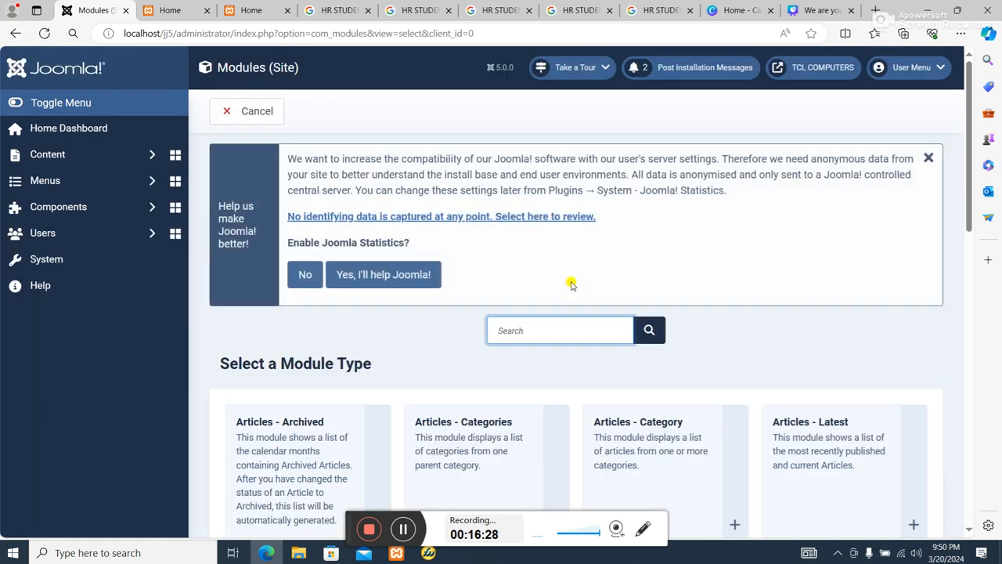
scroll(452, 335, down, 8)
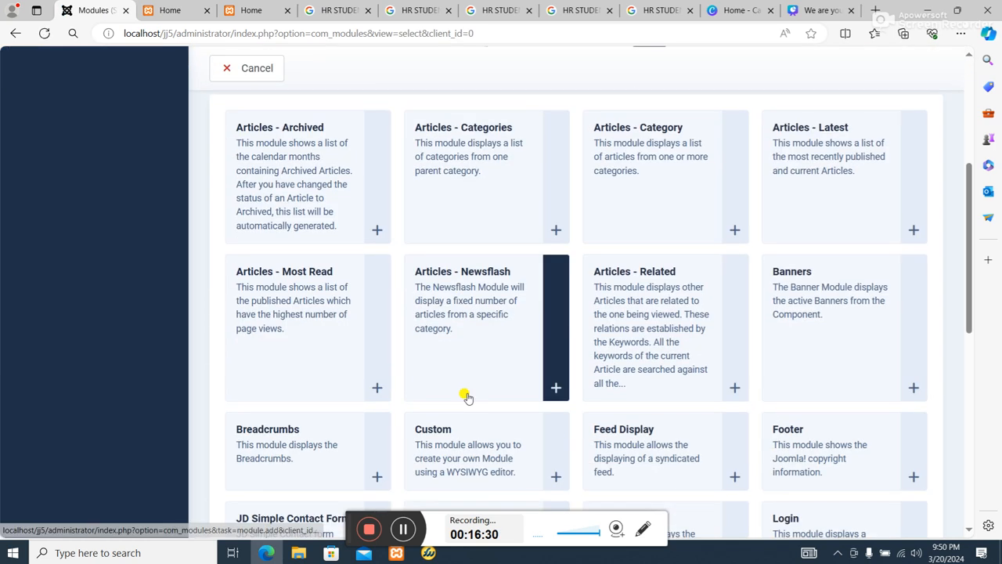
click(426, 148)
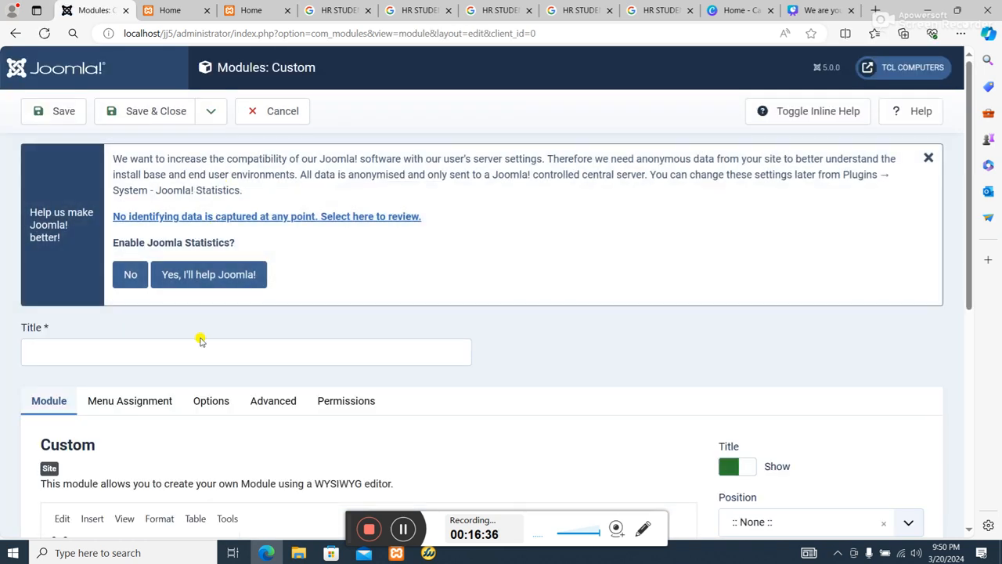
click(195, 349)
text(s)
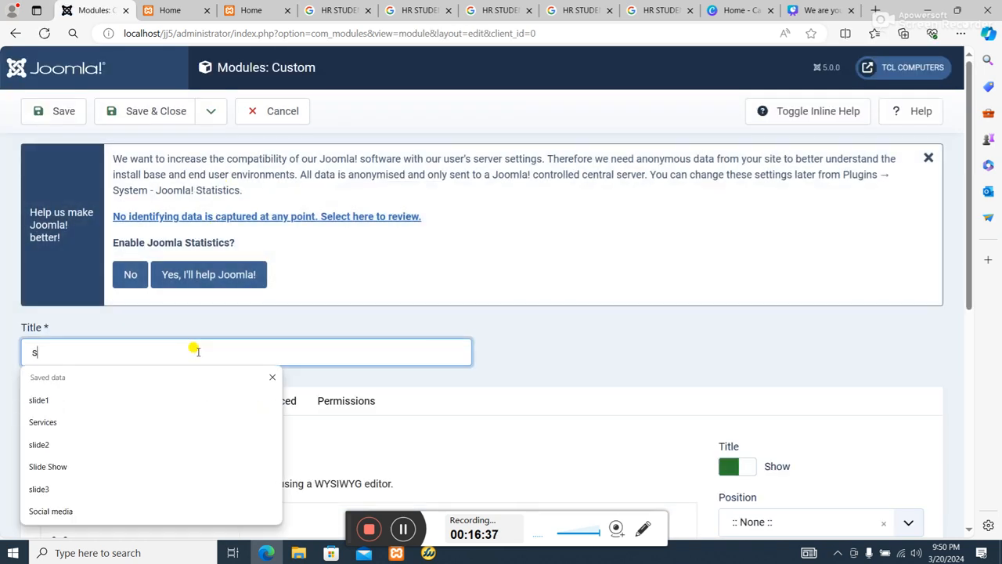
text(t3)
Insert the image images\ST4.jpg into the new module's content at its native 825 × 550 size.
scroll(436, 463, down, 4)
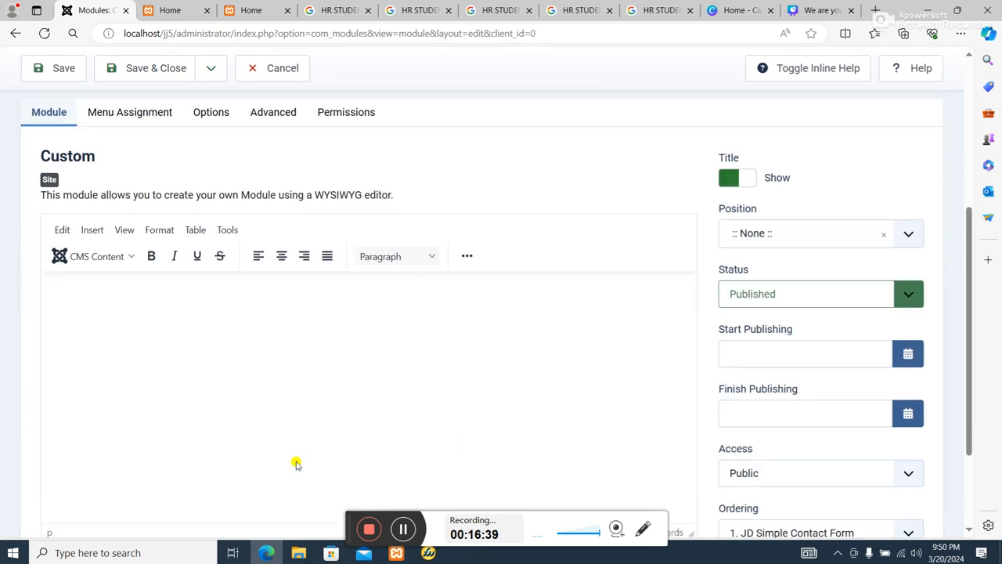
click(435, 286)
click(466, 249)
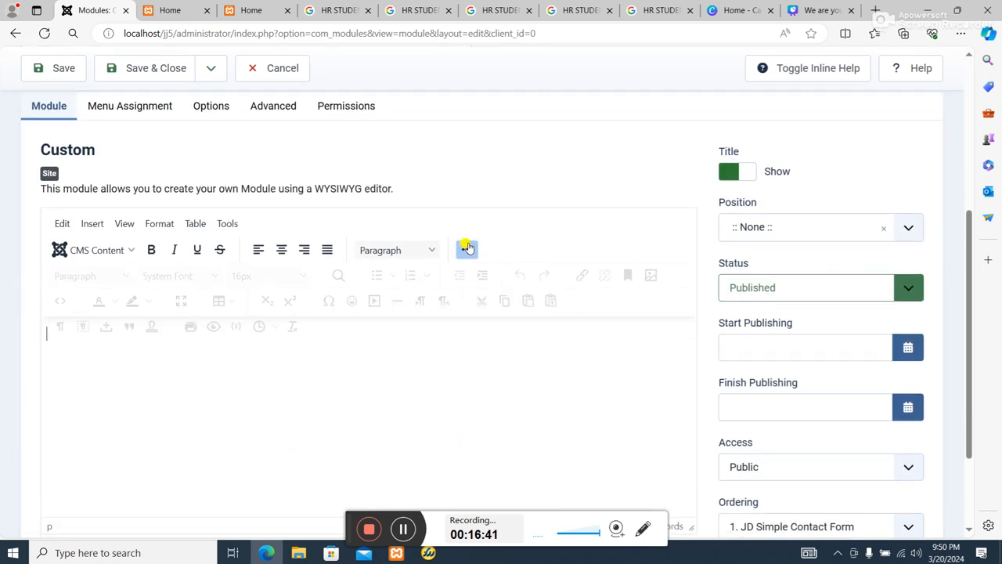
click(650, 275)
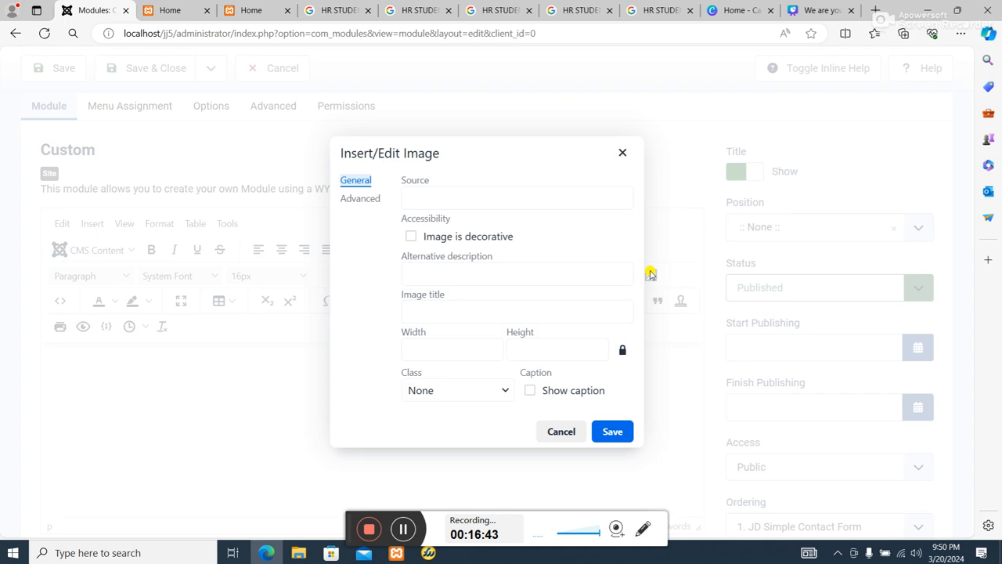
mouse_move(298, 553)
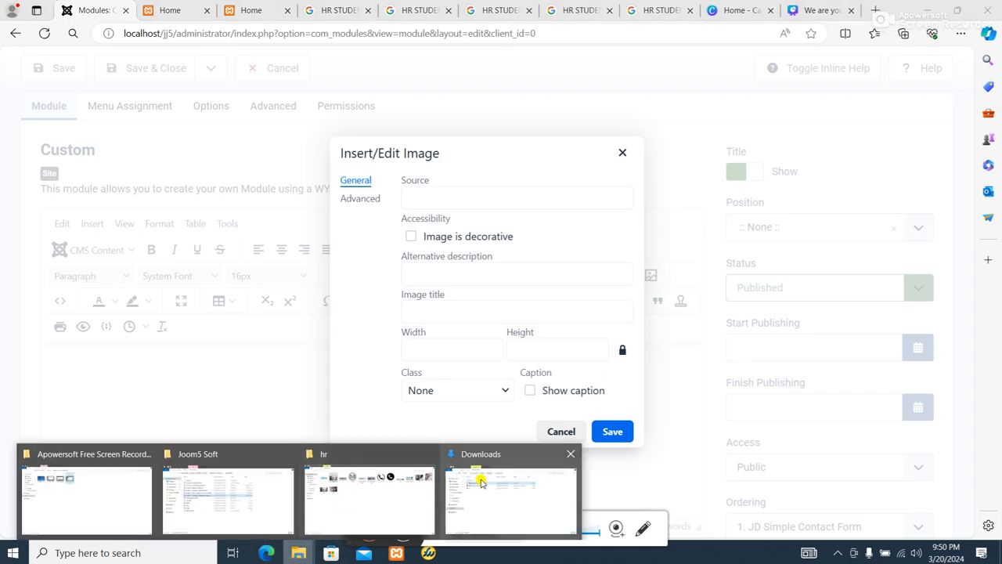
click(401, 491)
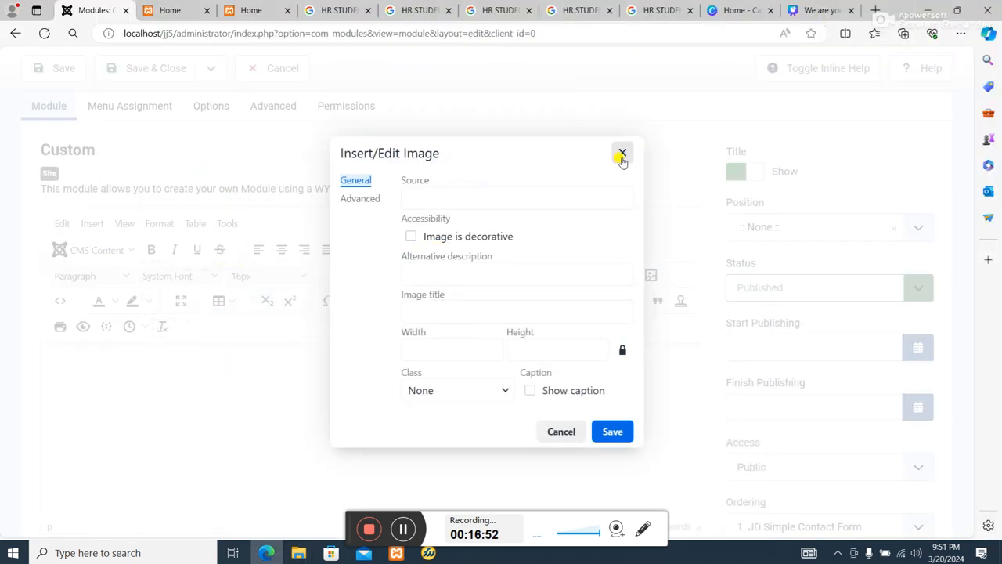
click(474, 199)
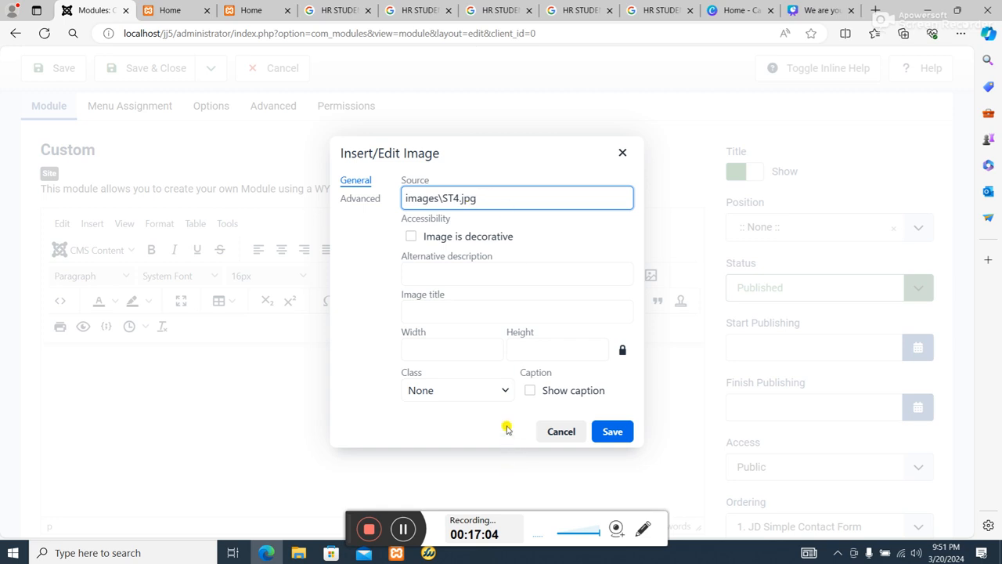
click(467, 347)
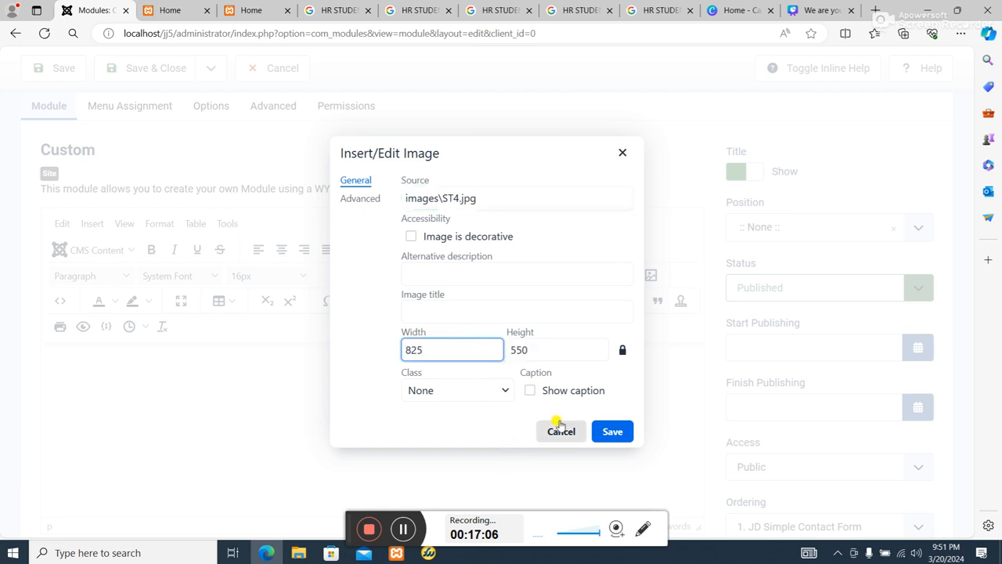
click(604, 429)
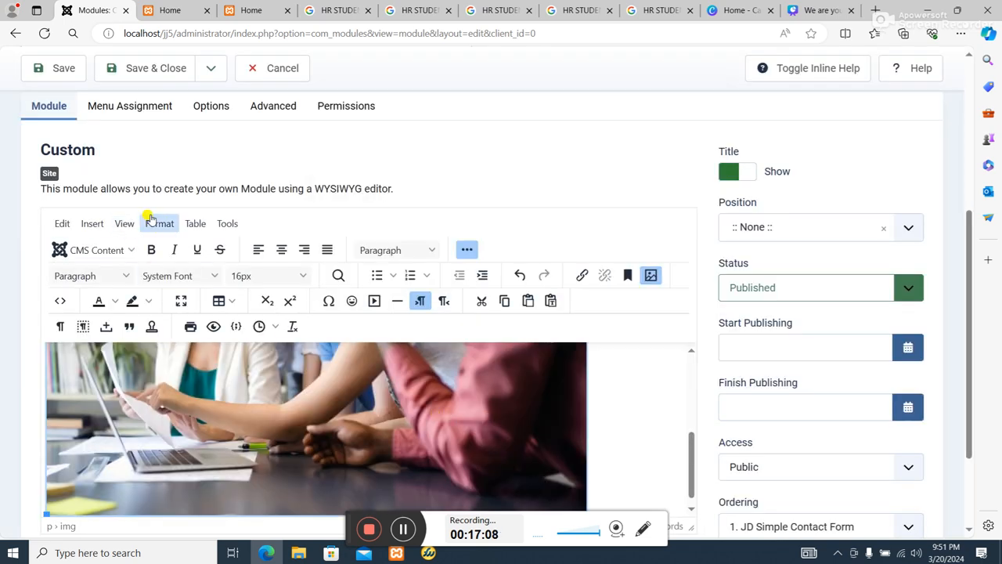
In the module's source code, set ST4.jpg's width to 437 and height to 246, and save the code.
click(61, 301)
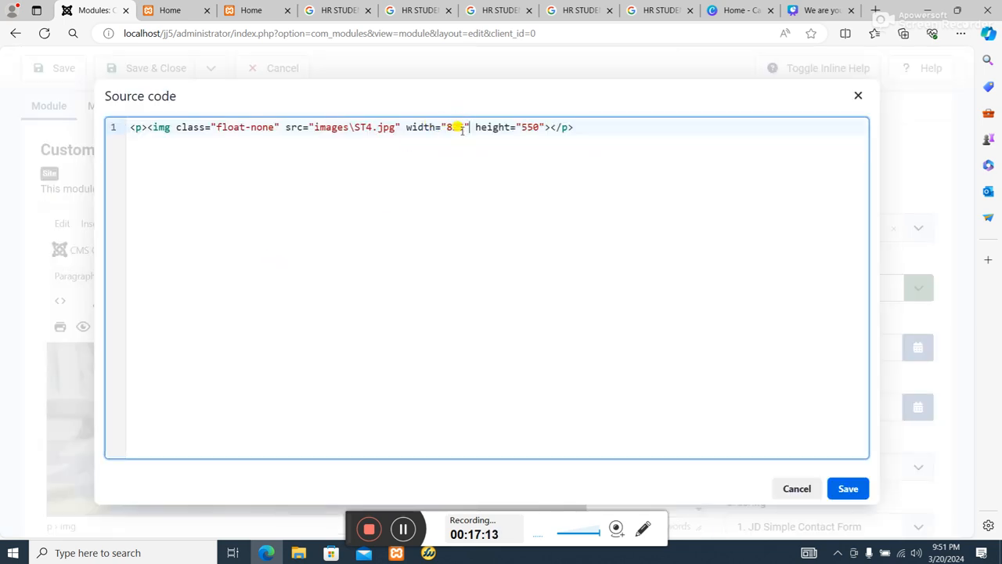
key(BackSpace)
key(BackSpace)
key(BackSpace)
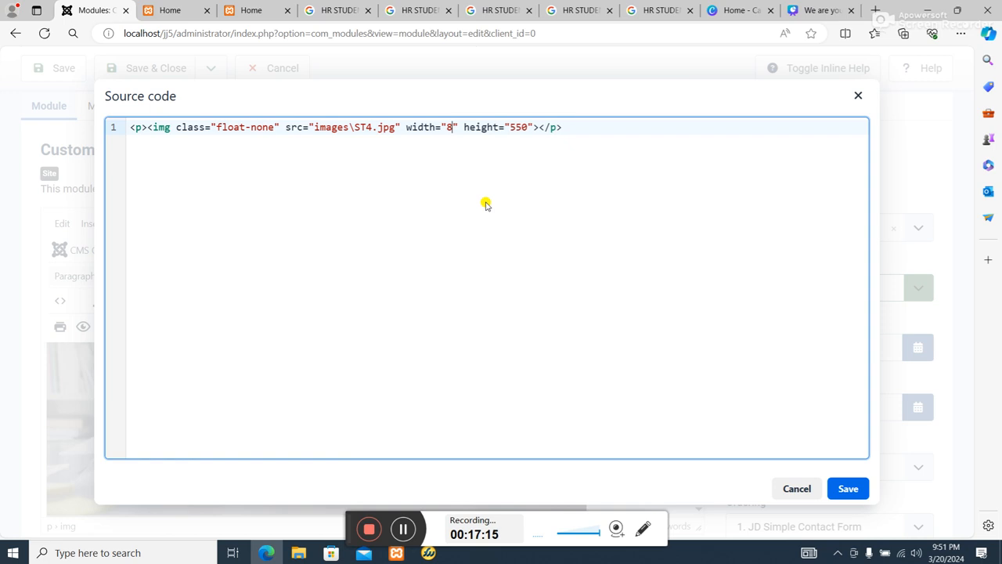
text(437)
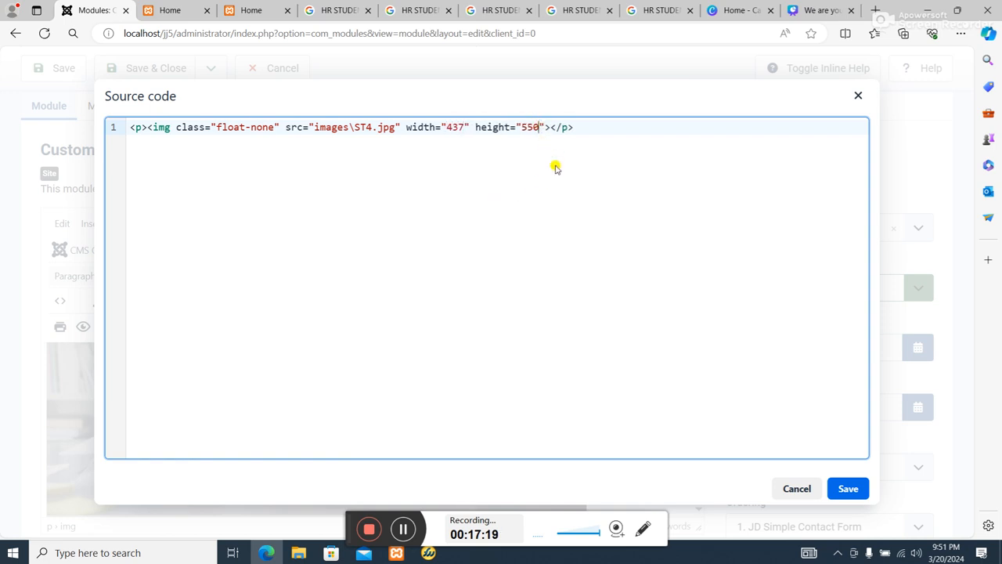
key(BackSpace)
key(BackSpace)
text(246)
click(846, 488)
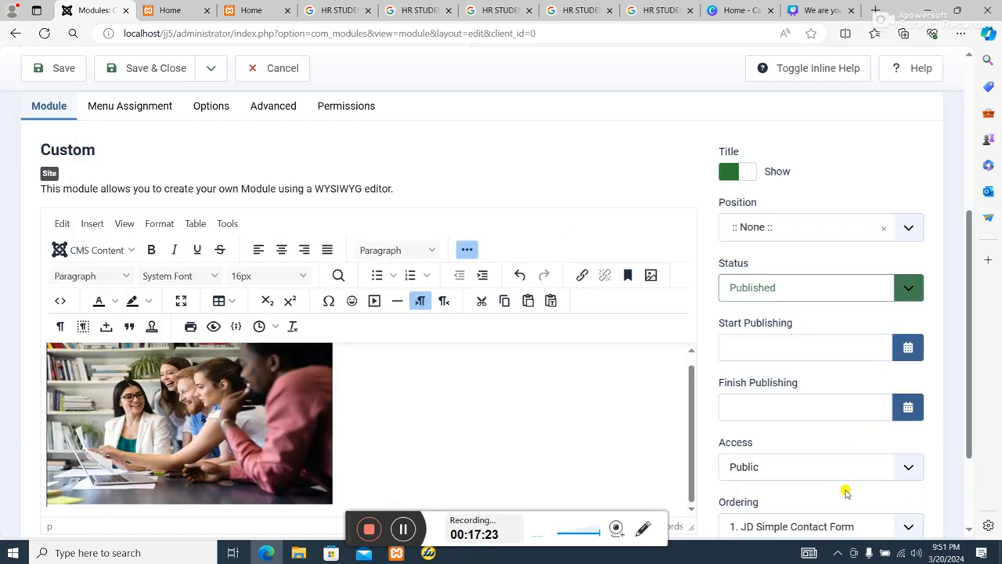
Change the module's title to st4, then save and close the module.
scroll(375, 313, down, 1)
scroll(336, 298, up, 3)
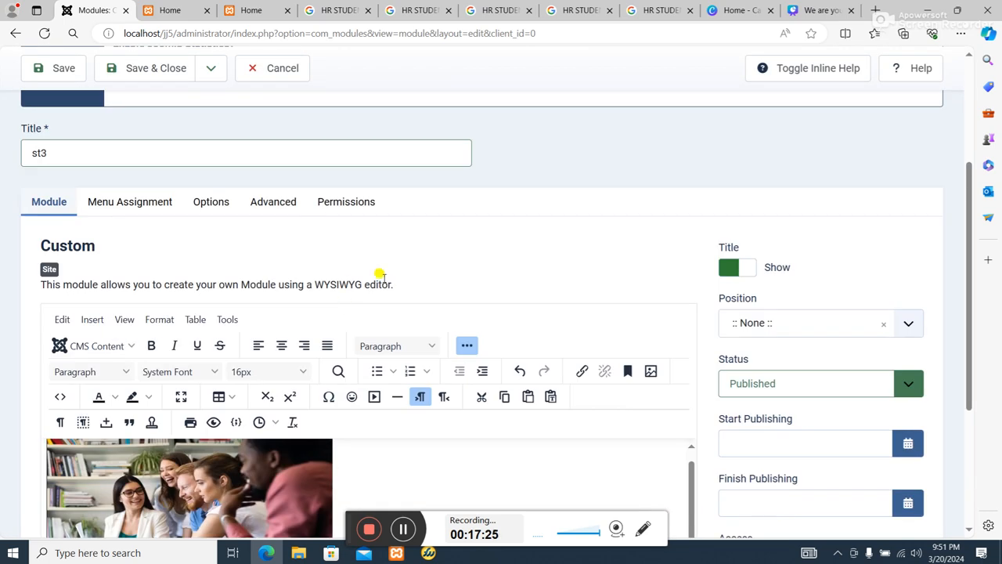
click(88, 160)
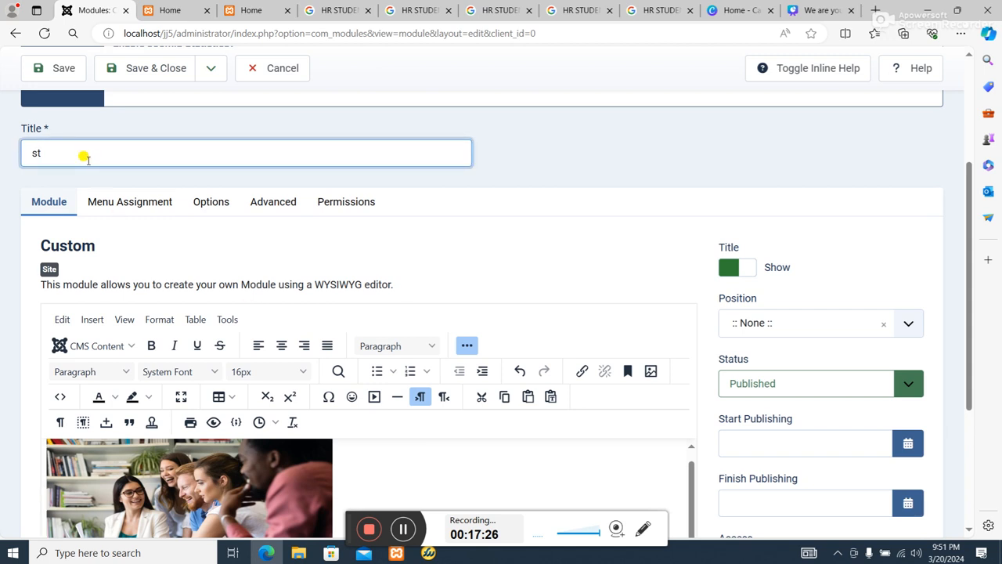
text(4)
click(135, 67)
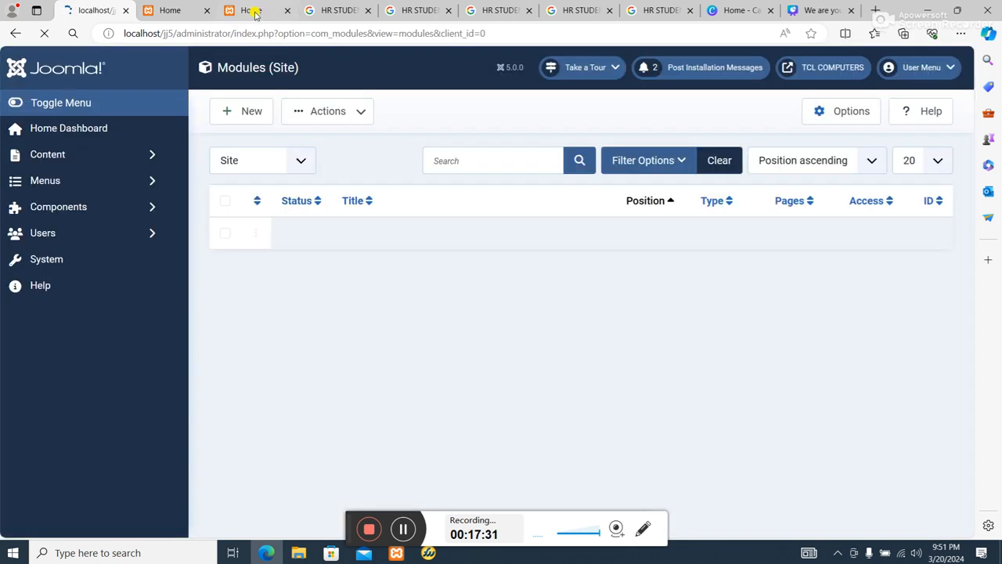
Check the home page's photo row, the site module list and the HR STUDENTS image search results.
click(251, 11)
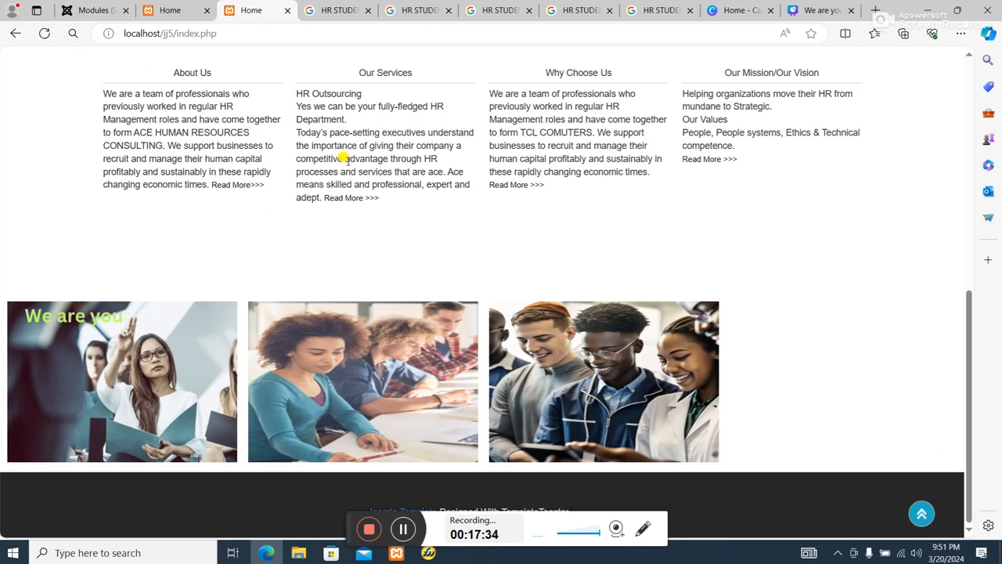
click(89, 13)
scroll(821, 399, down, 4)
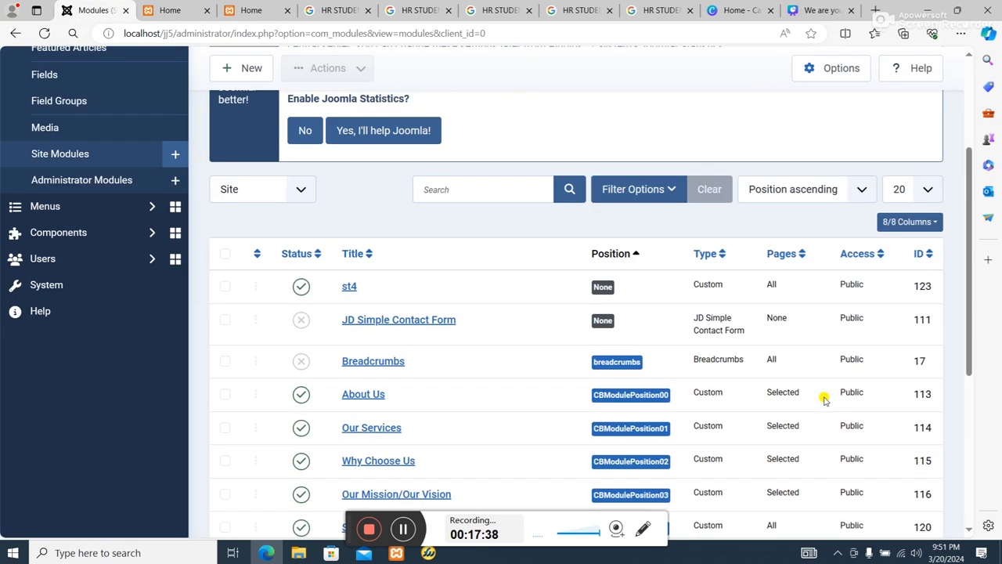
scroll(856, 371, up, 4)
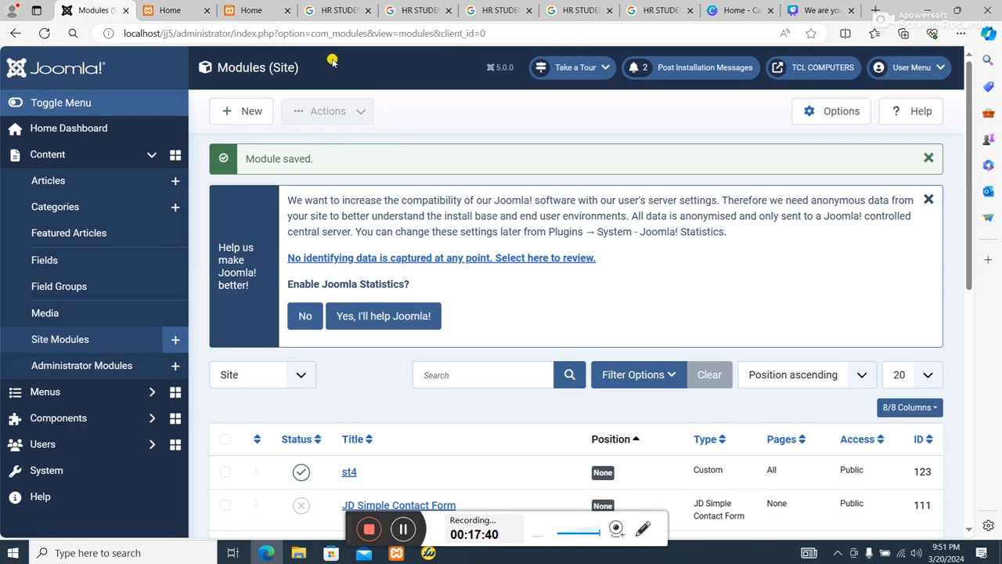
click(332, 11)
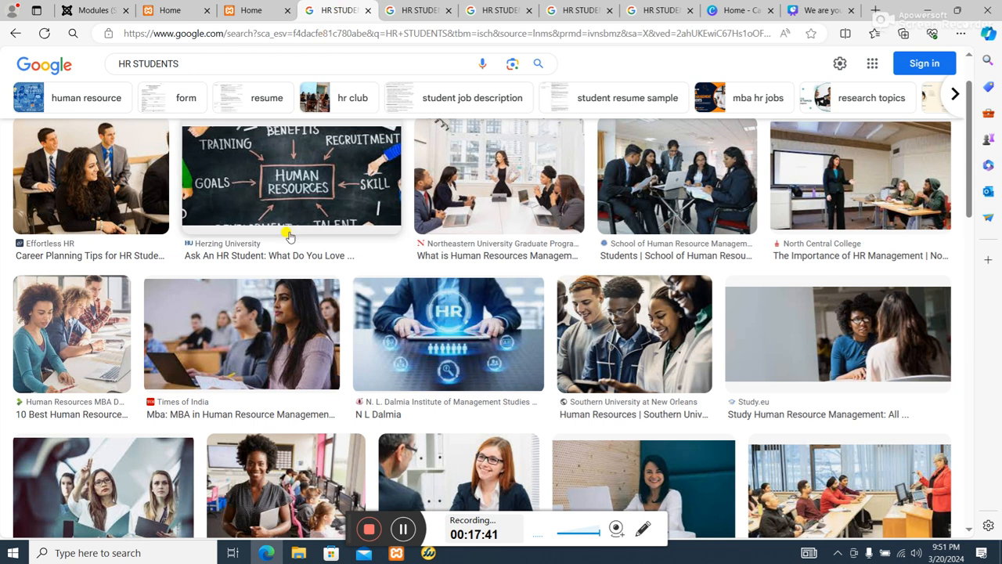
click(409, 11)
click(270, 11)
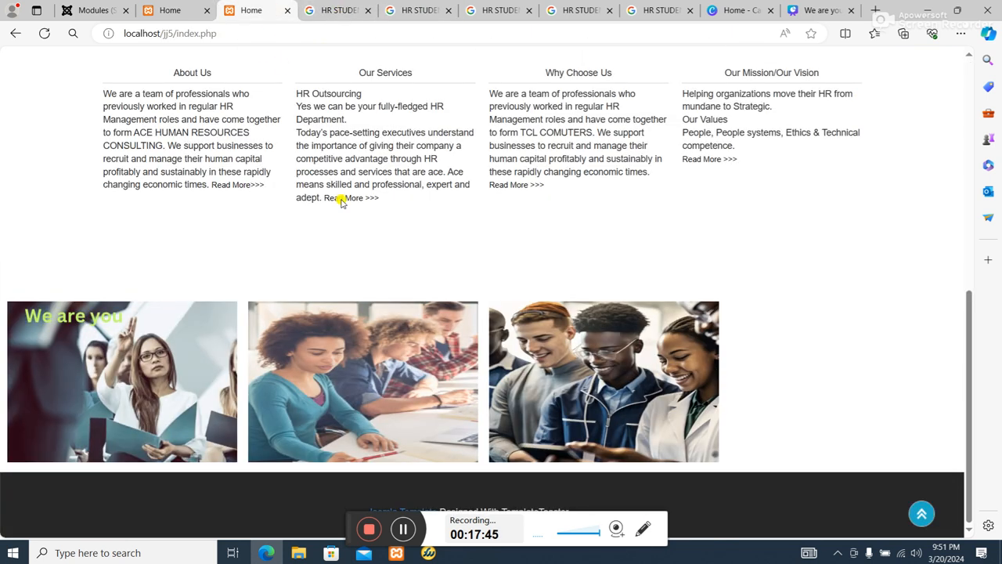
Open the st4 module from the site module list, assign it to position FBModulePosition03, then save and close it.
click(86, 10)
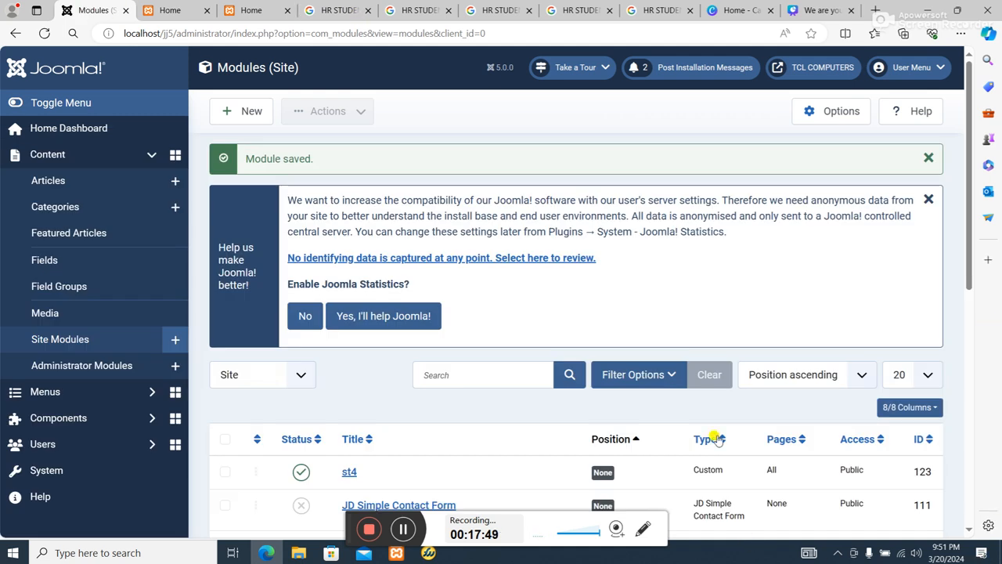
scroll(711, 439, down, 3)
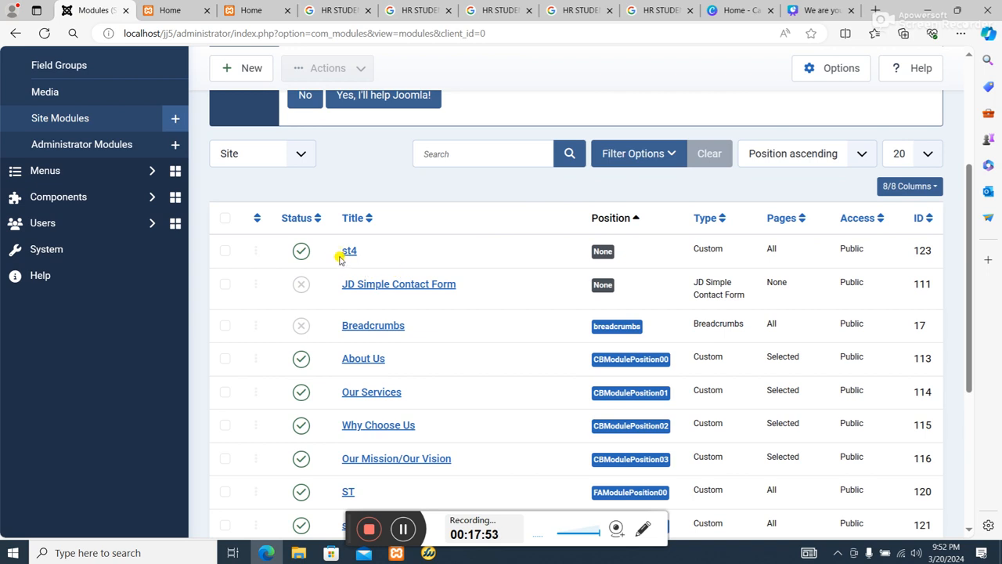
click(349, 250)
scroll(872, 387, down, 2)
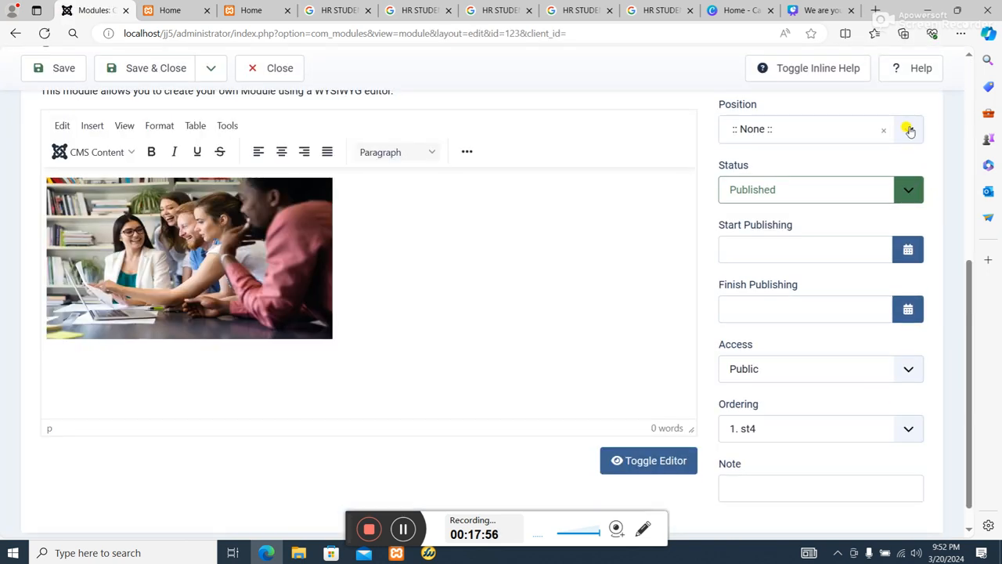
click(908, 130)
scroll(885, 263, down, 5)
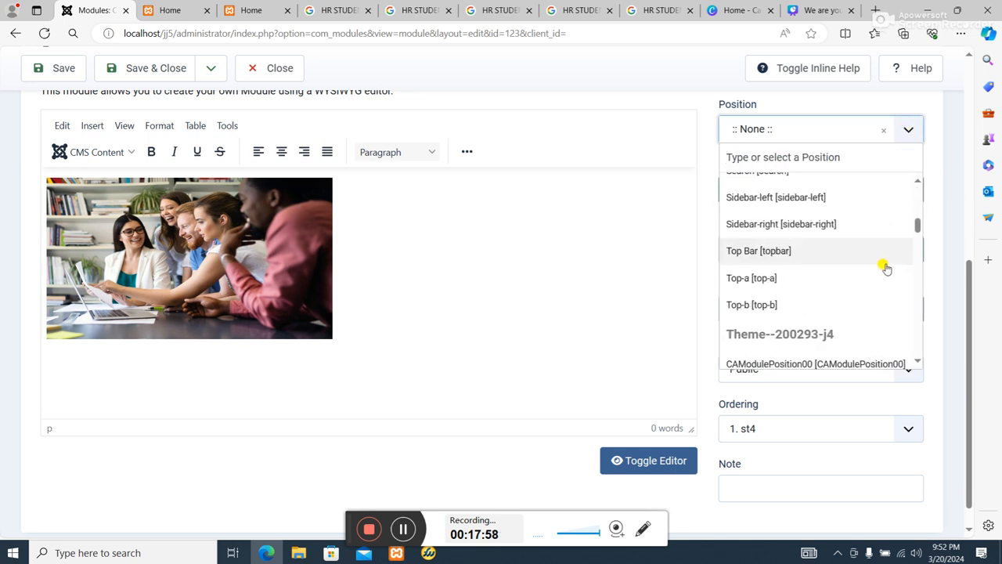
scroll(885, 268, down, 10)
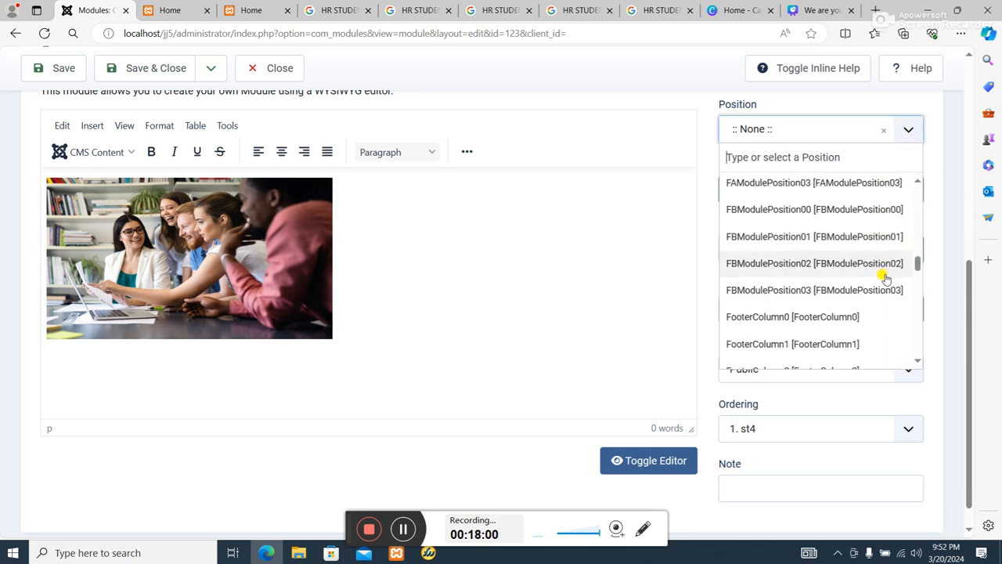
click(873, 291)
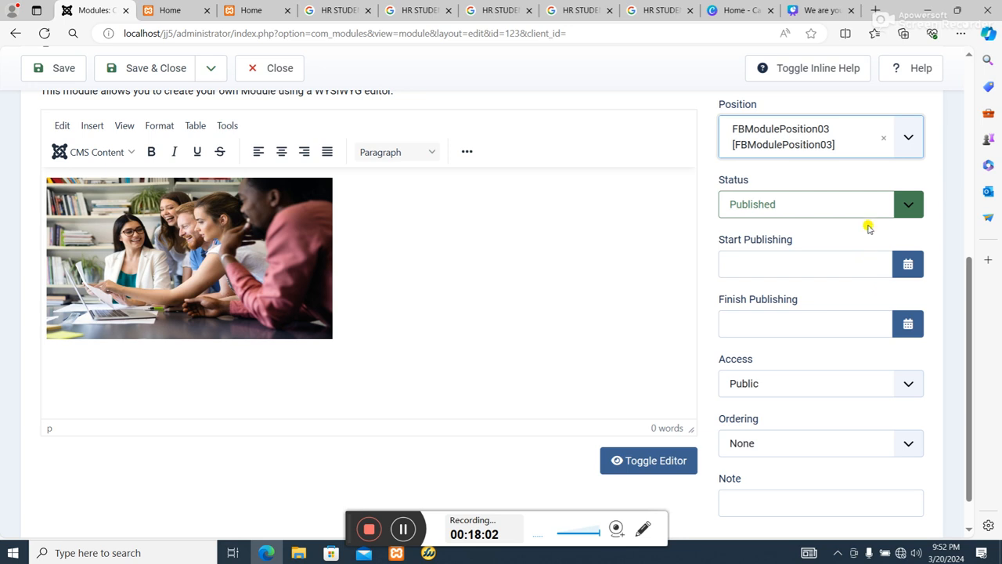
scroll(805, 179, up, 5)
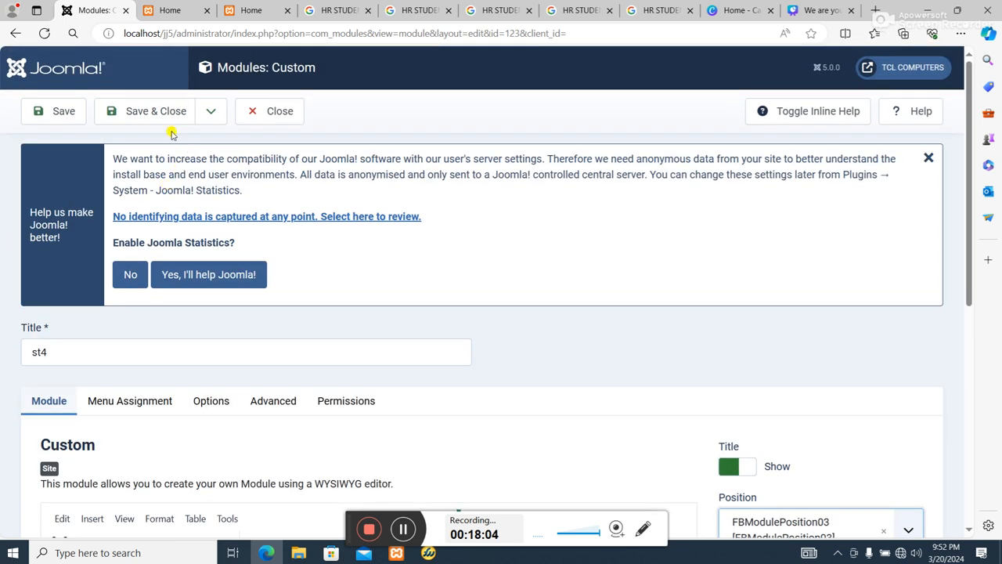
click(160, 109)
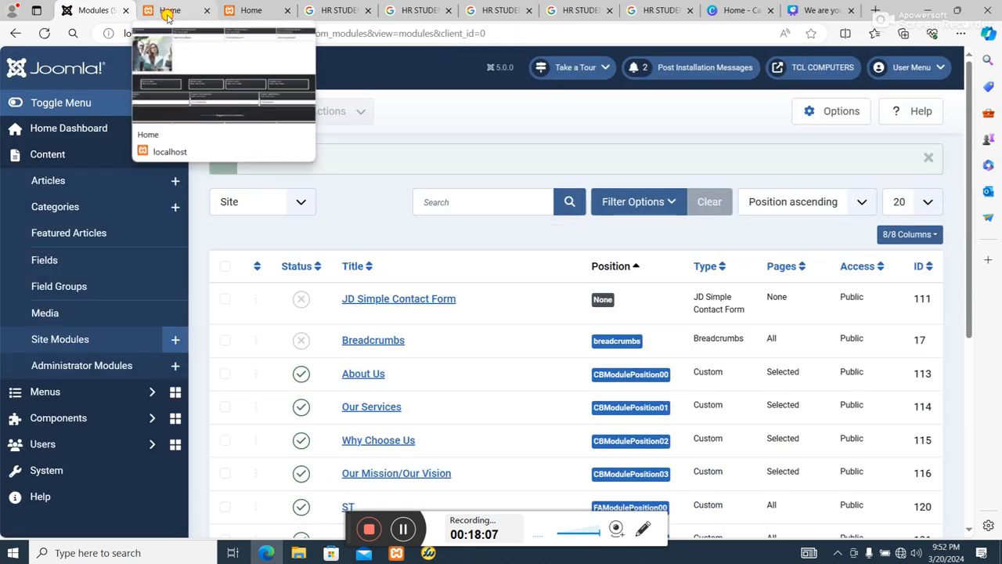
Reload the home page and check its photo row above the footer.
click(163, 11)
click(257, 13)
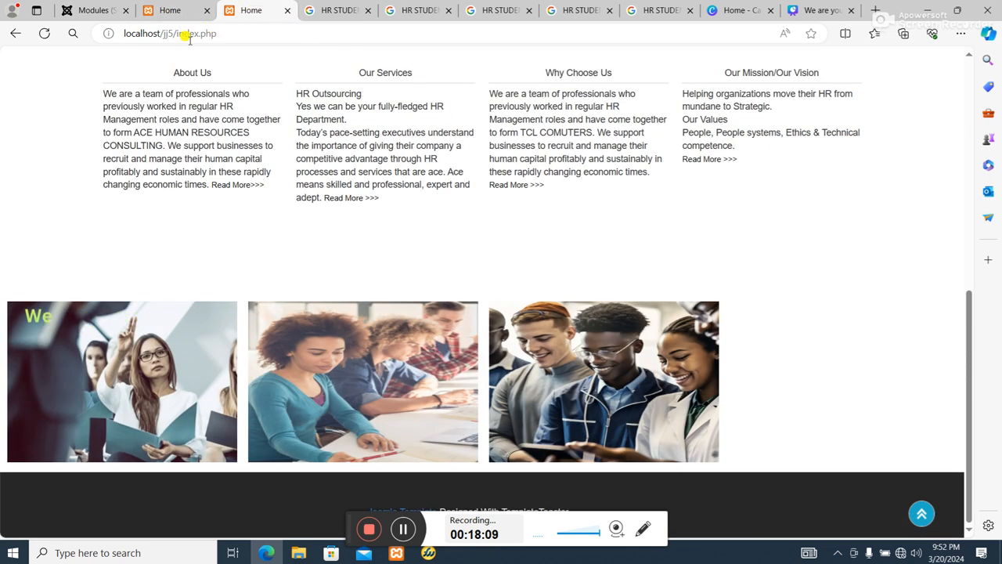
click(44, 32)
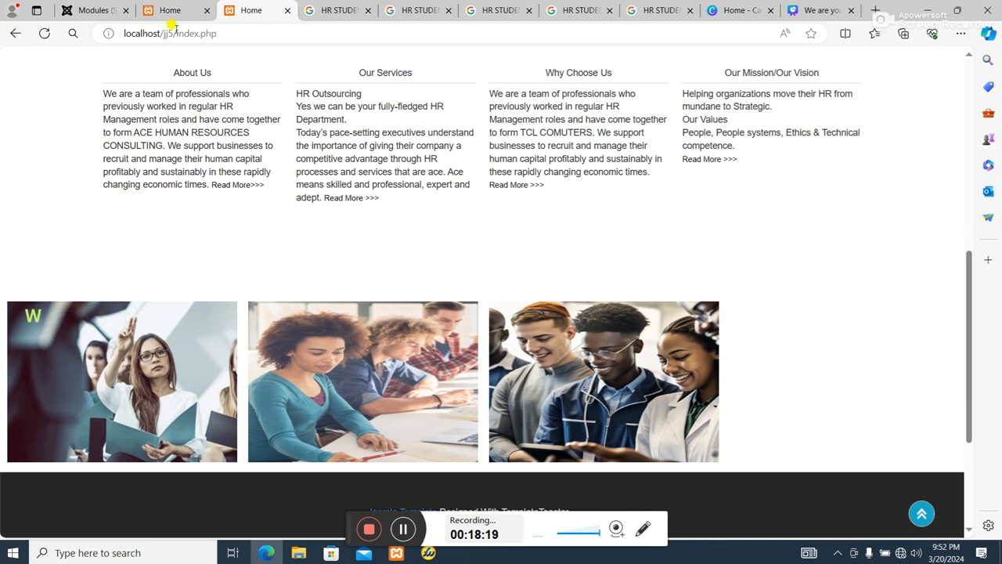
Open the st4 module from the site module list, reassign it to position FAModulePosition03, then save and close it.
click(90, 10)
scroll(469, 329, down, 3)
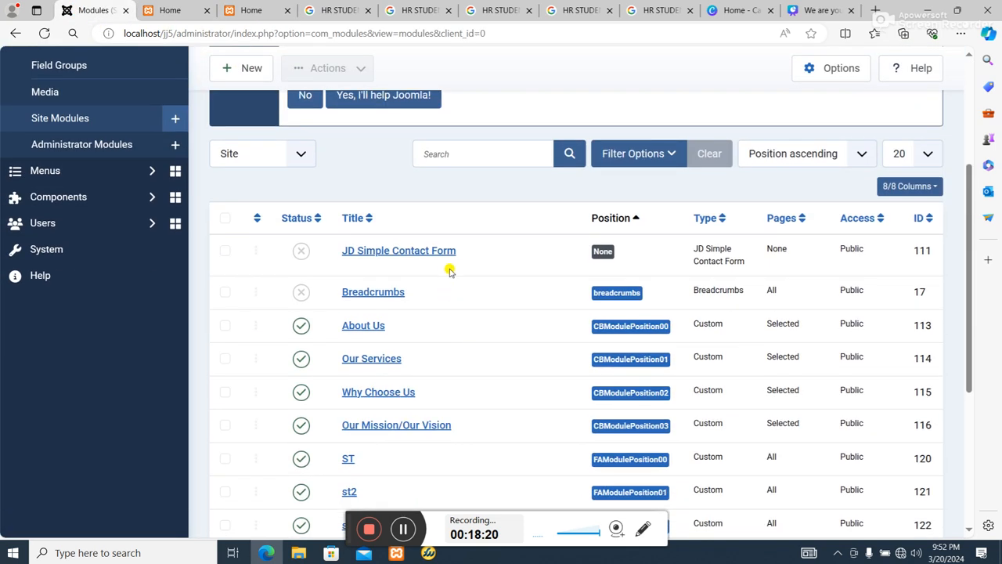
scroll(618, 270, down, 2)
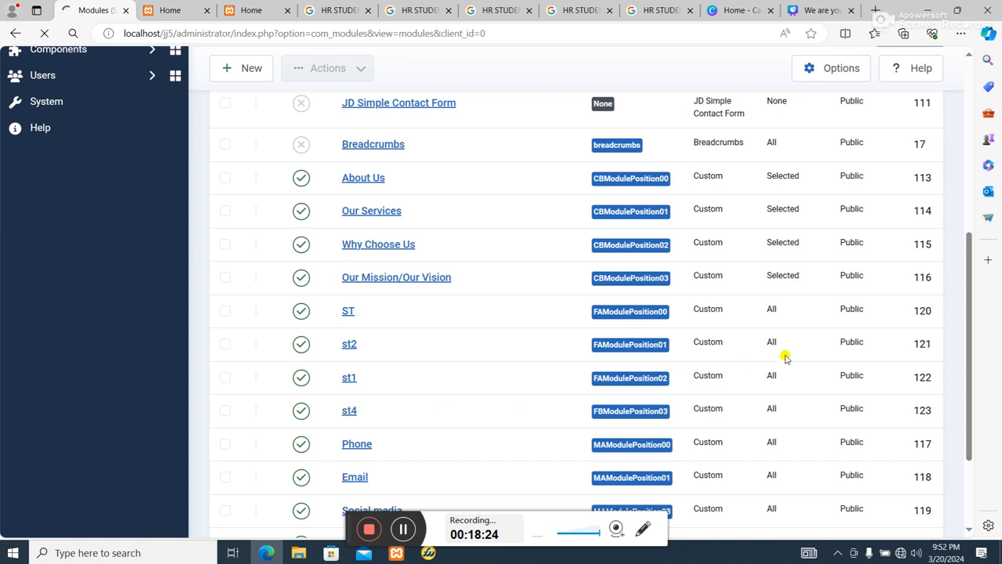
scroll(850, 340, down, 2)
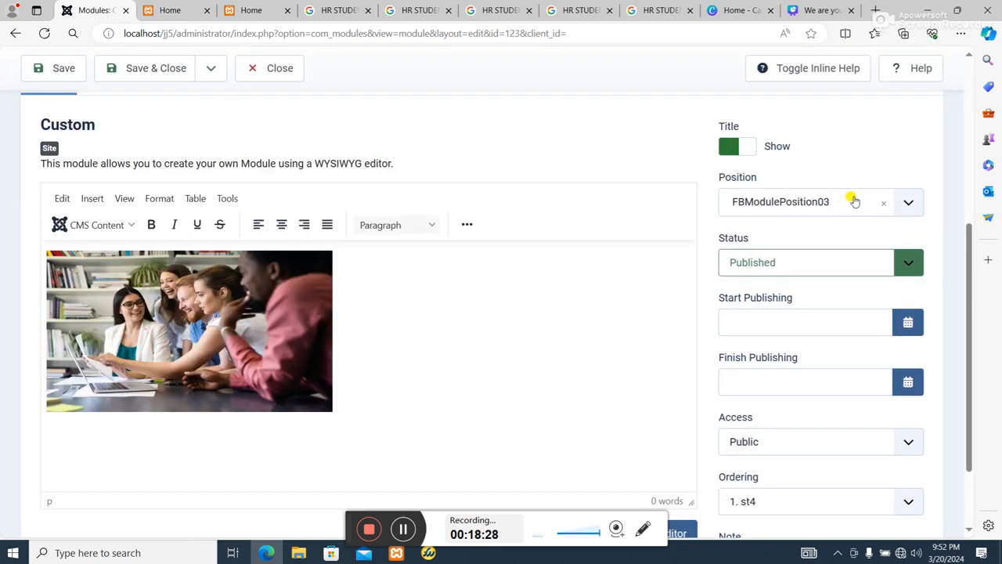
click(906, 202)
scroll(899, 310, down, 2)
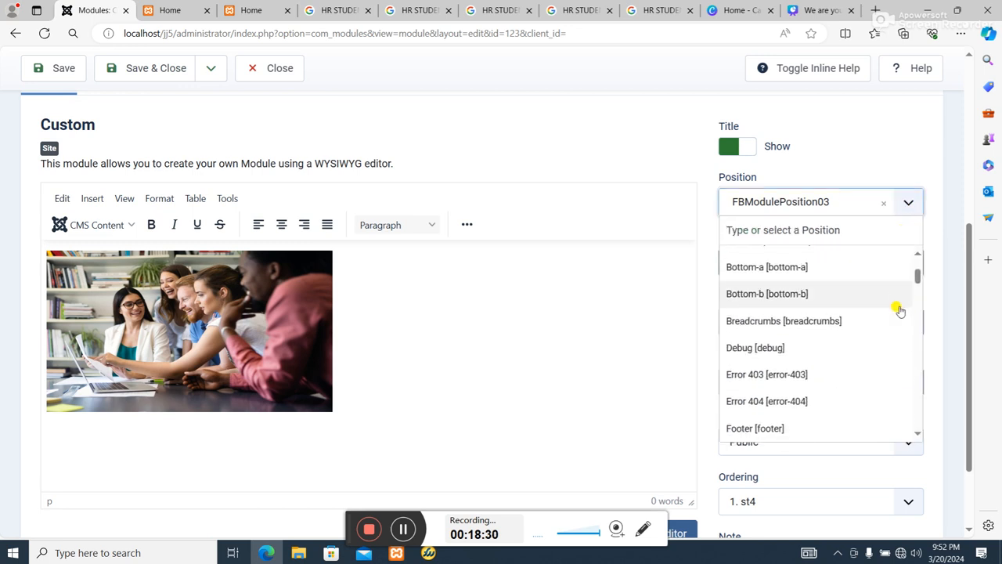
scroll(898, 310, down, 5)
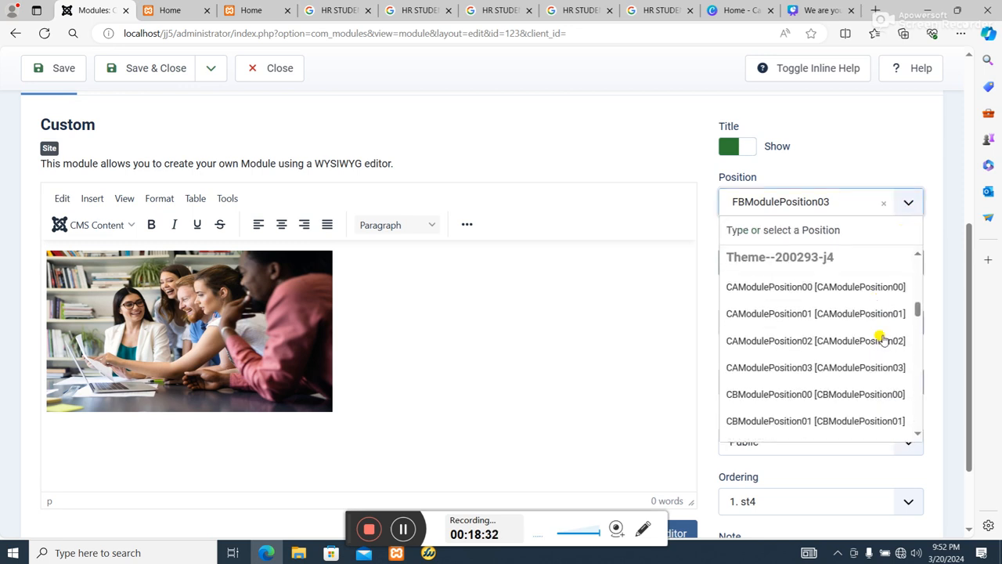
scroll(882, 338, down, 5)
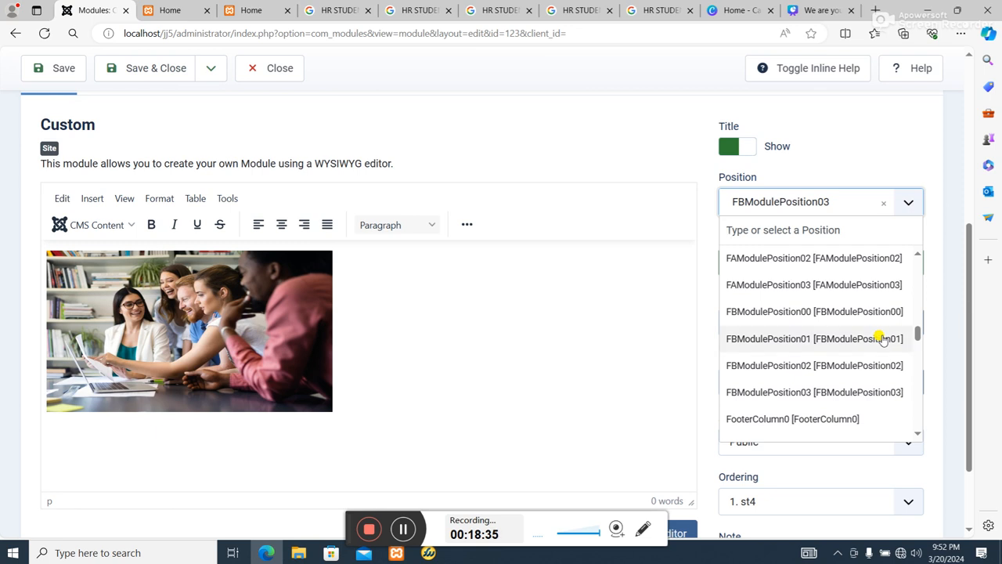
scroll(882, 338, down, 5)
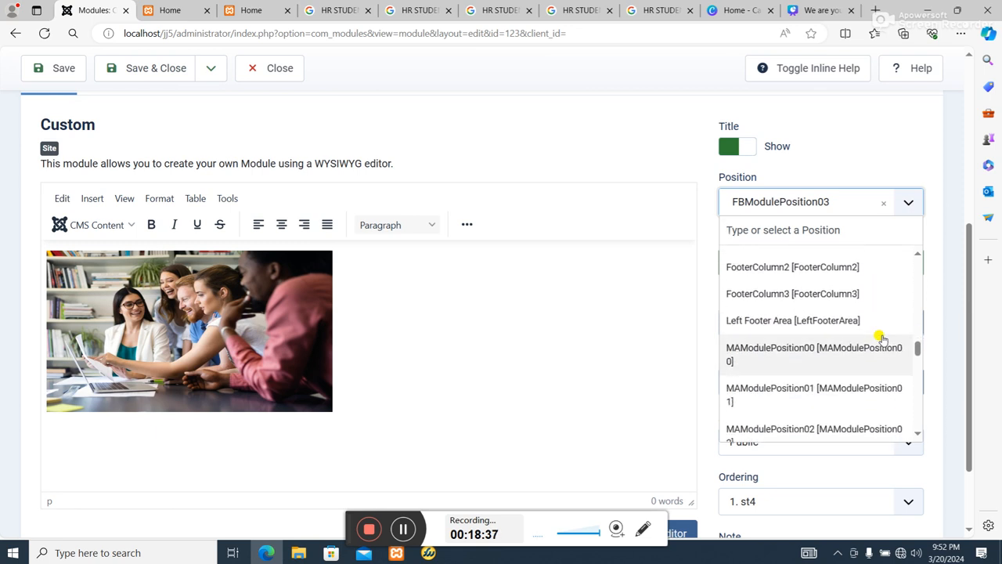
scroll(882, 338, down, 1)
scroll(882, 338, up, 4)
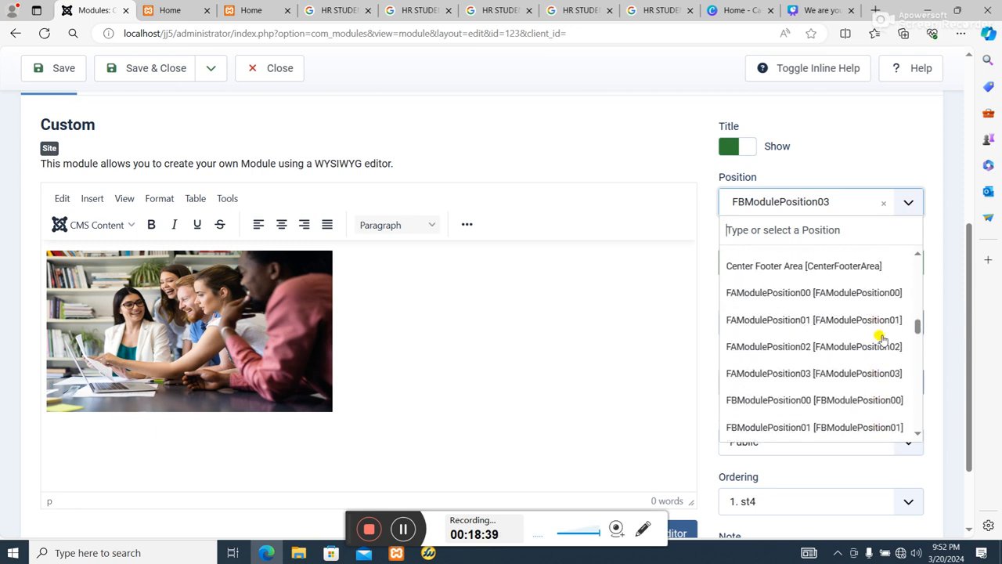
click(856, 373)
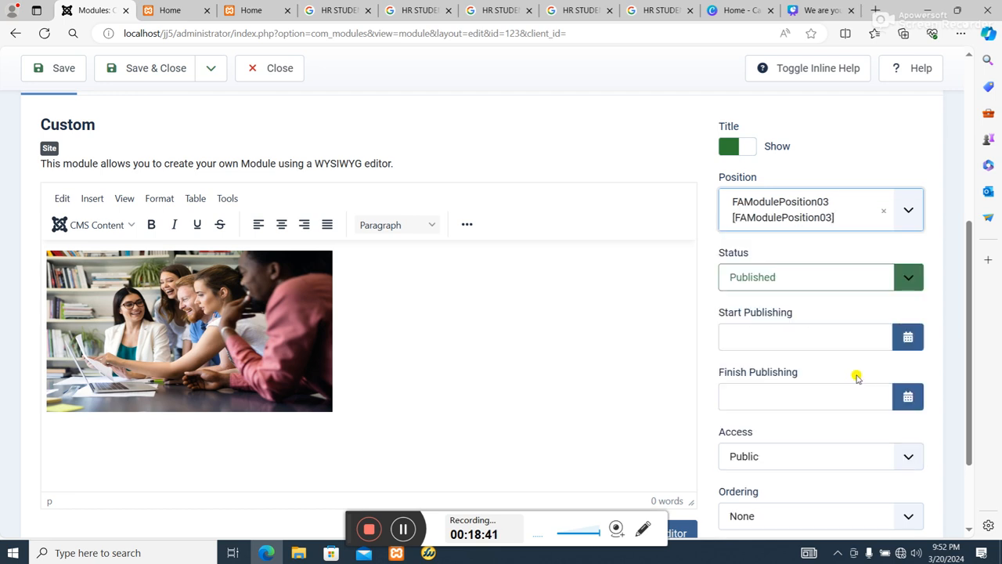
click(167, 69)
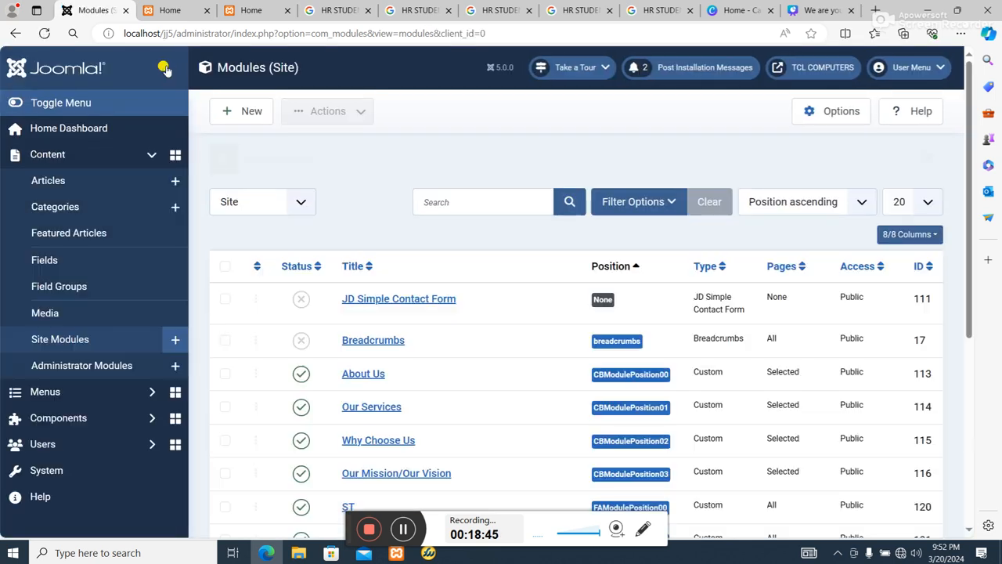
Reload the home page and check how the fourth photo sits in the row above the footer.
click(246, 9)
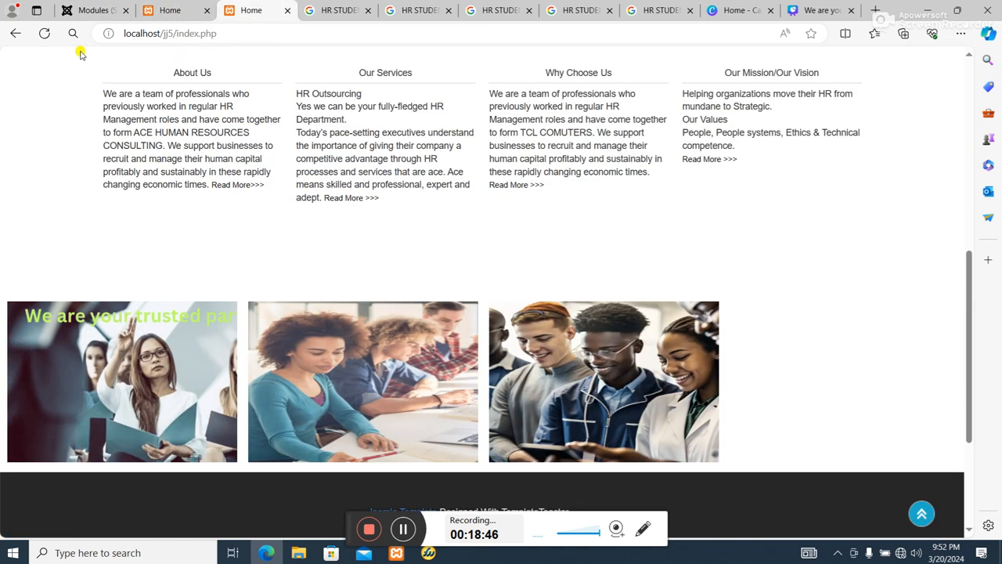
click(45, 33)
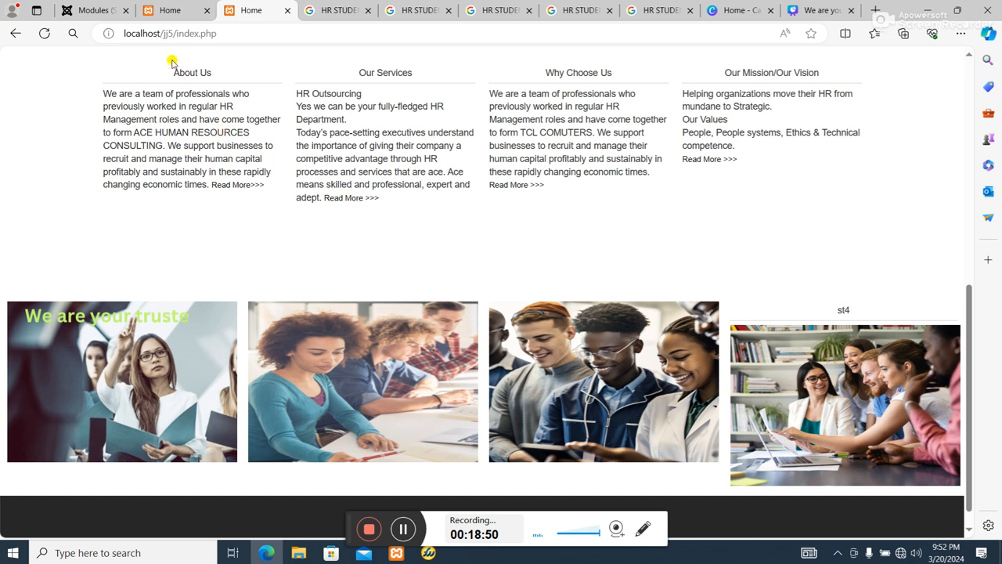
click(164, 10)
Open the st4 module again, set its title to Hide, then save and close it.
click(90, 10)
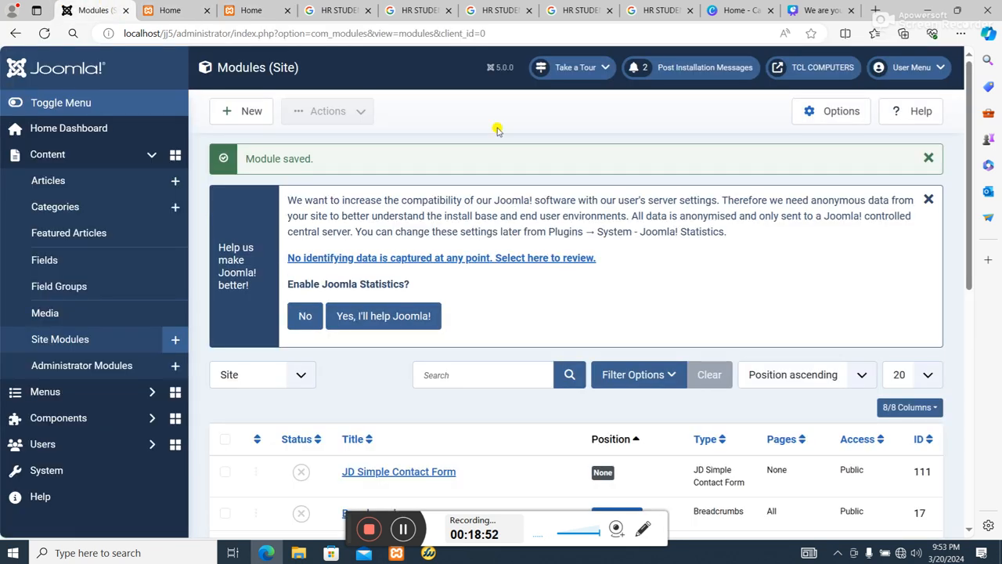
scroll(368, 420, down, 5)
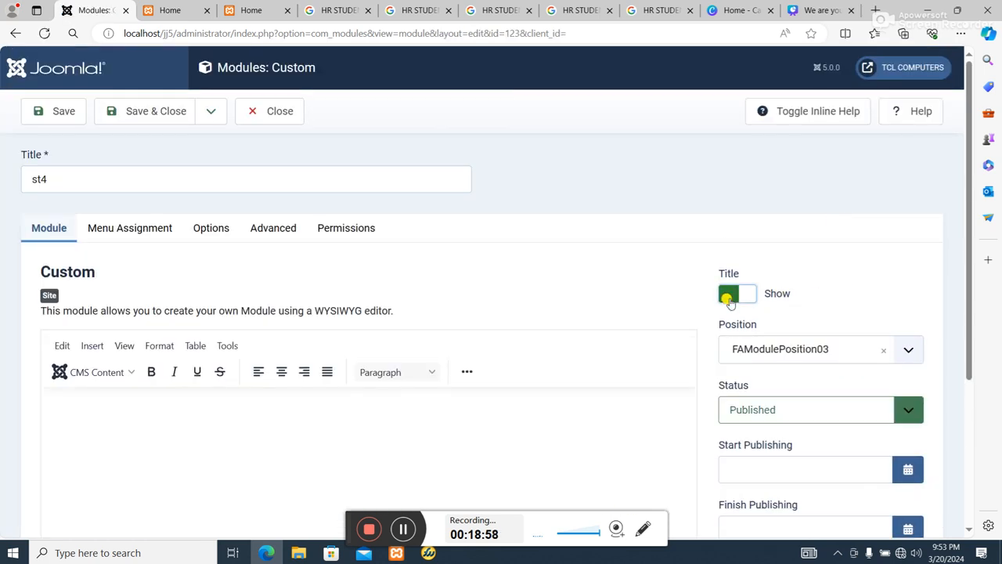
click(724, 294)
click(159, 111)
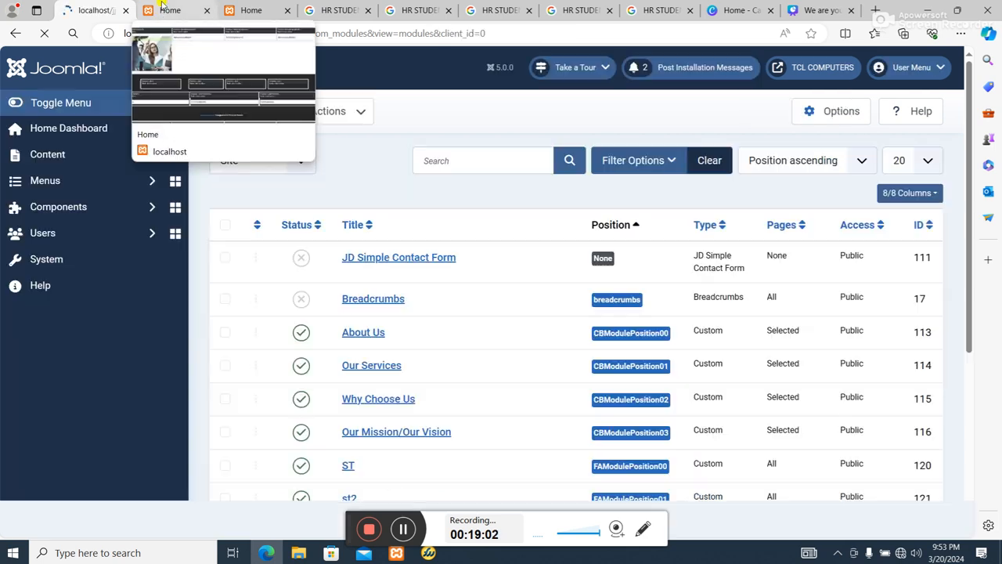
Reload the template position preview and the home page, then examine the home page's text columns and four-photo row.
click(162, 9)
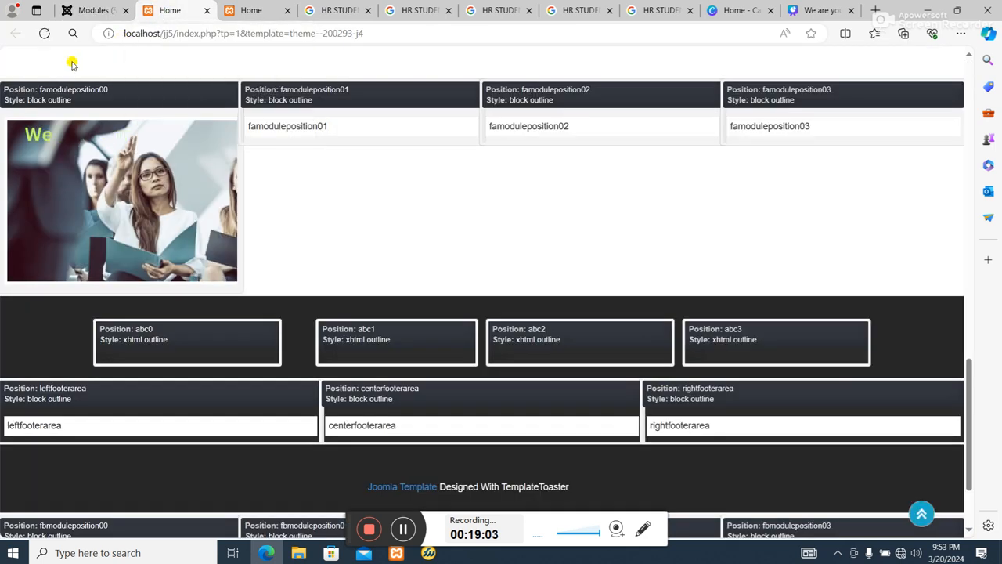
click(47, 33)
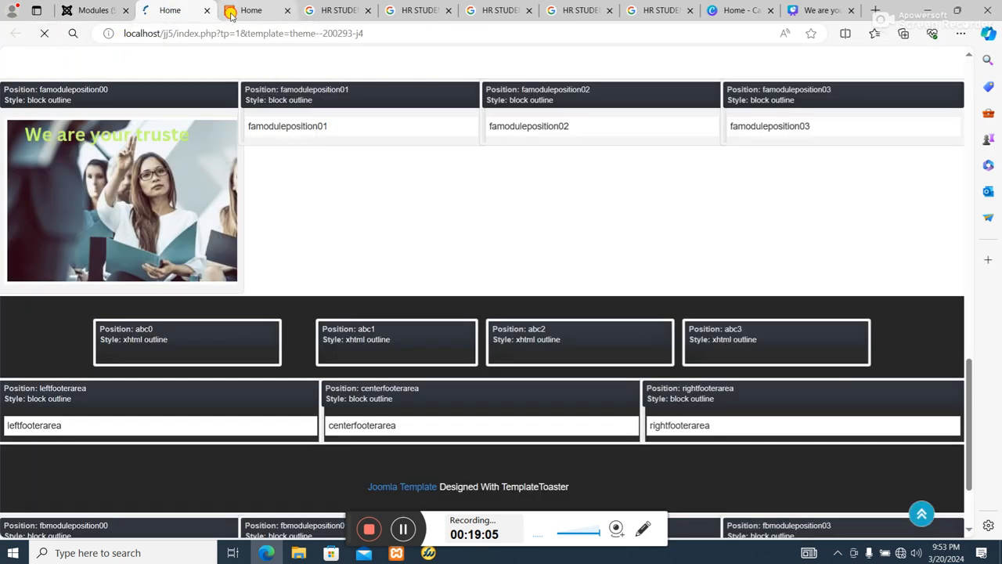
click(229, 11)
click(40, 35)
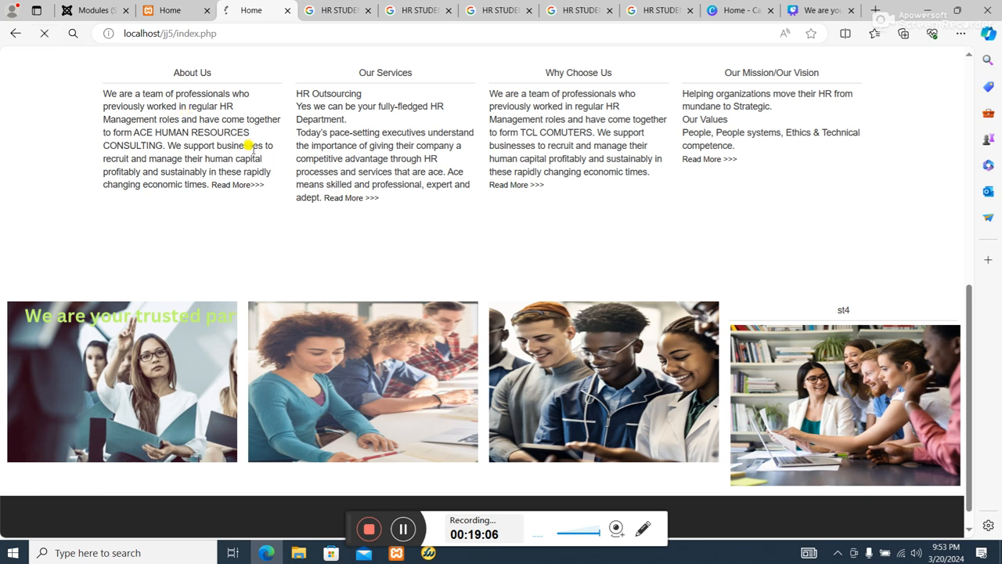
scroll(666, 293, up, 3)
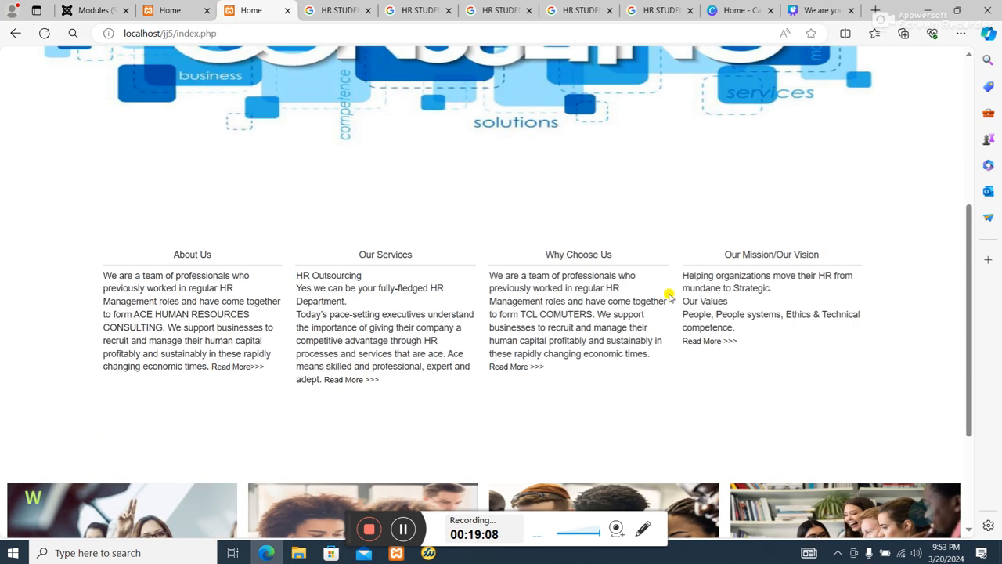
scroll(328, 329, down, 3)
scroll(370, 264, up, 2)
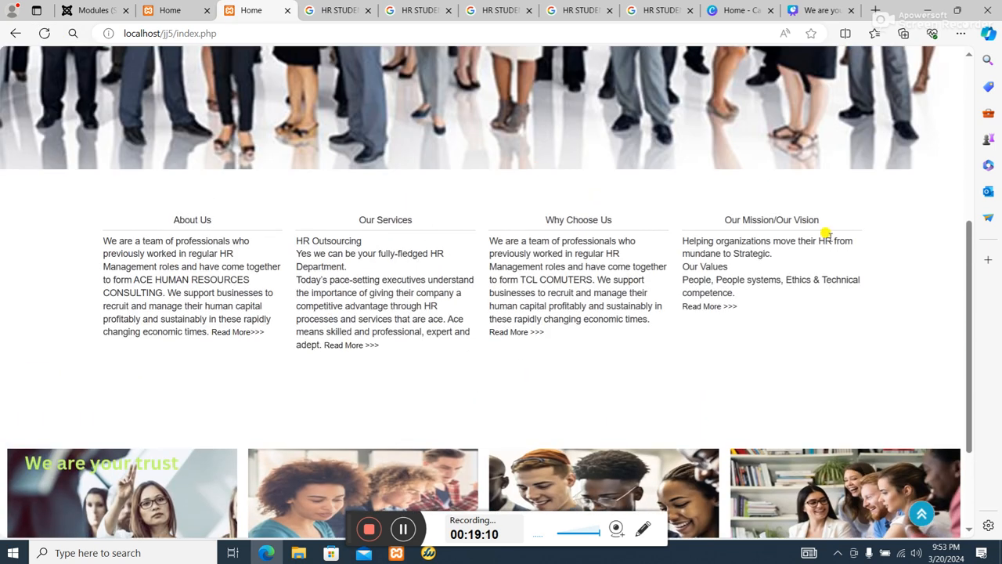
scroll(635, 379, down, 2)
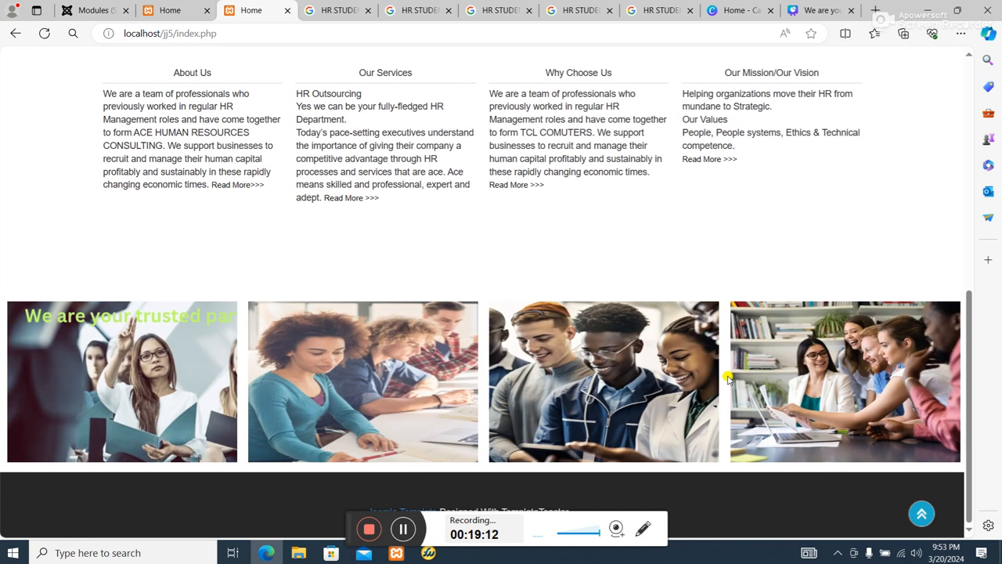
scroll(548, 376, up, 3)
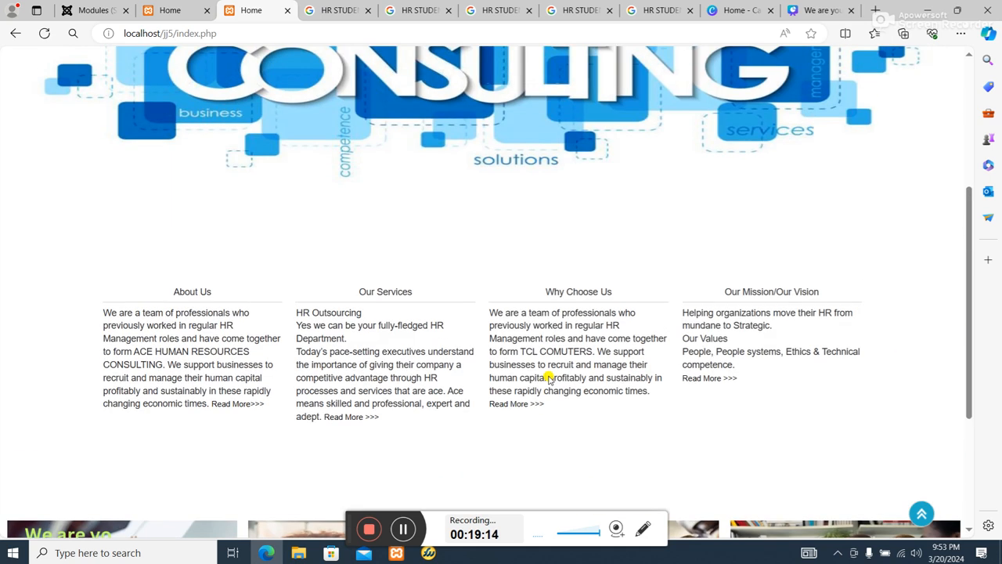
scroll(477, 403, down, 3)
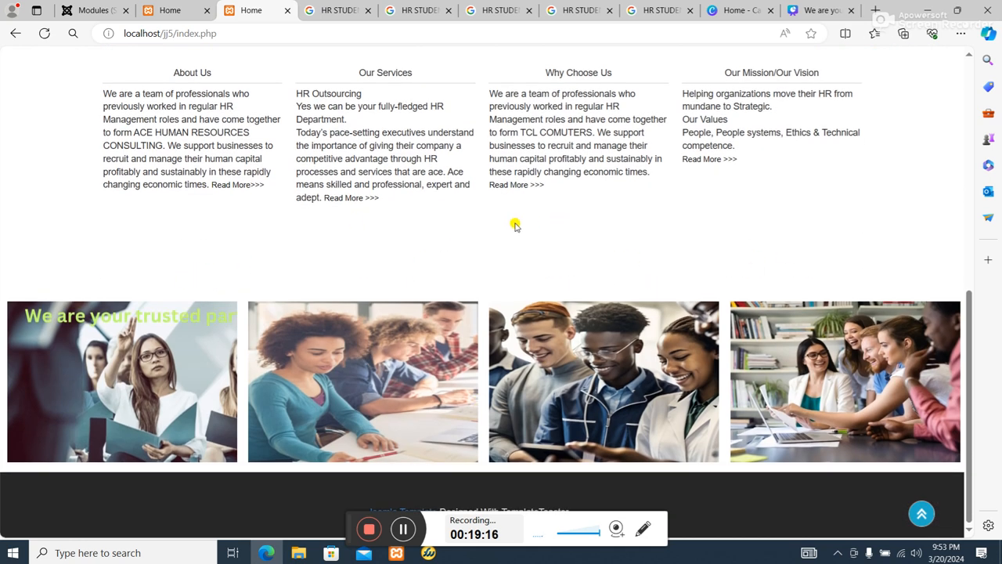
Examine the template position preview around the FAModulePosition photo row, the abc positions and the footer area positions.
click(94, 10)
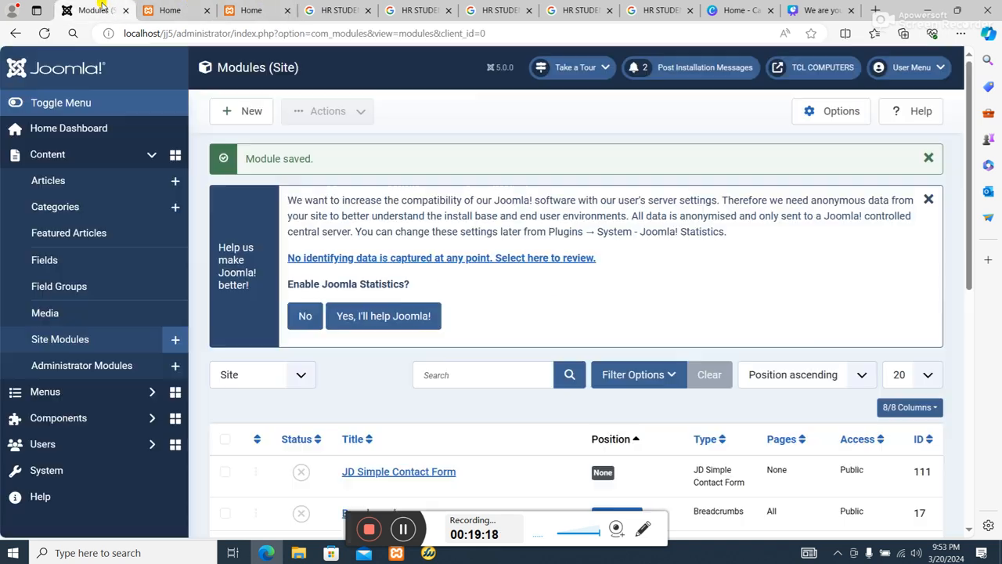
click(180, 6)
scroll(384, 298, down, 2)
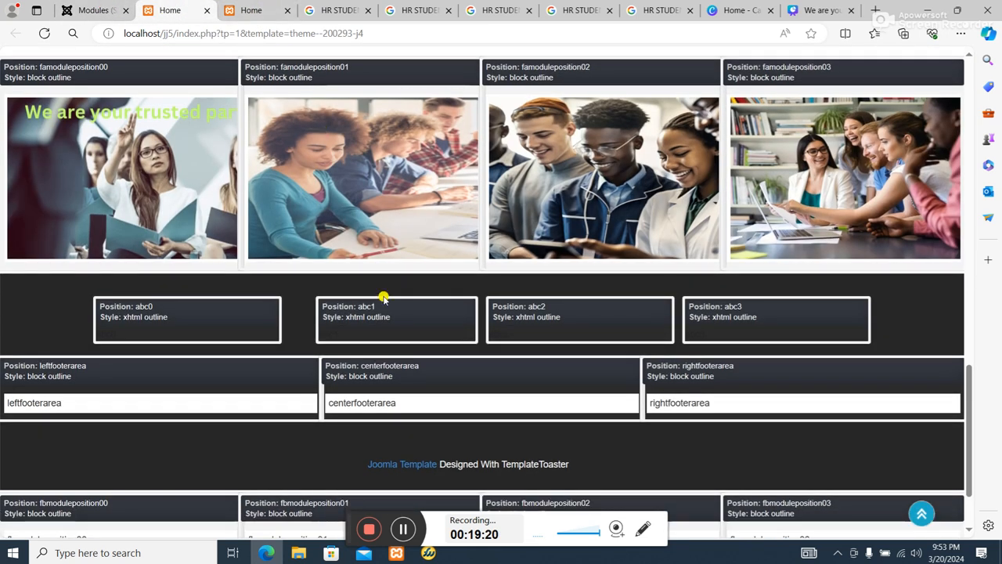
scroll(389, 325, up, 2)
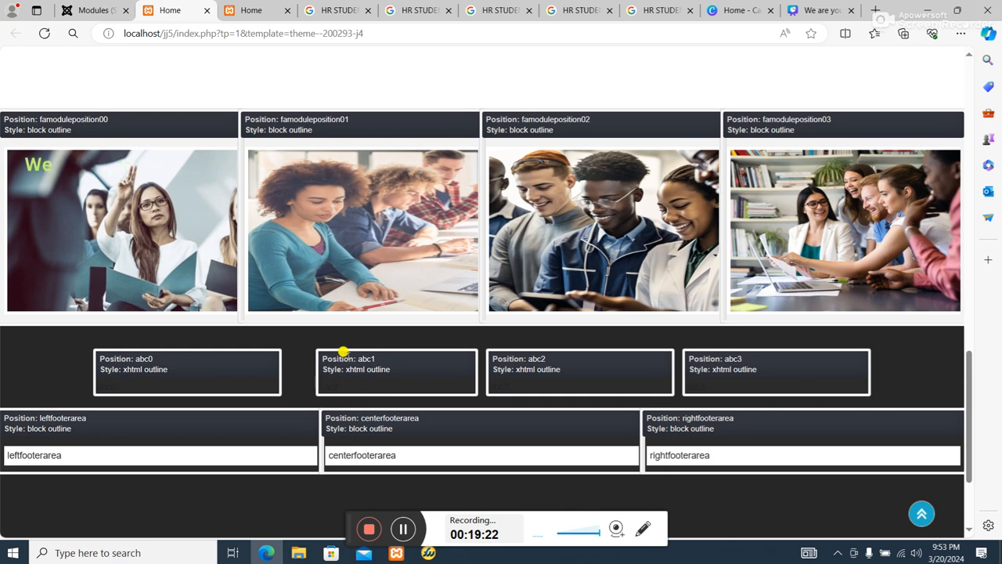
scroll(301, 384, down, 2)
scroll(290, 399, up, 5)
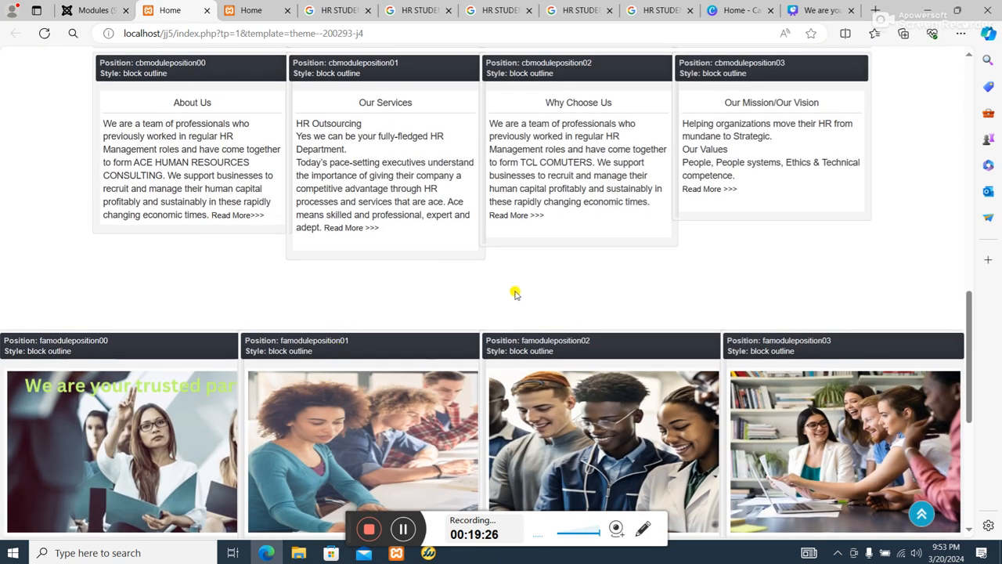
scroll(525, 291, up, 1)
scroll(485, 393, down, 2)
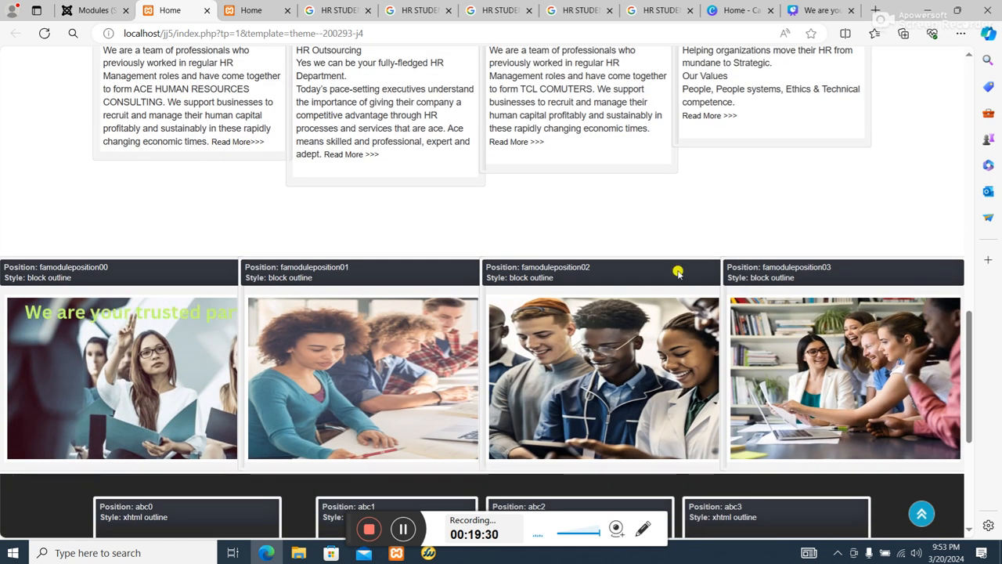
scroll(352, 250, down, 3)
scroll(342, 260, up, 1)
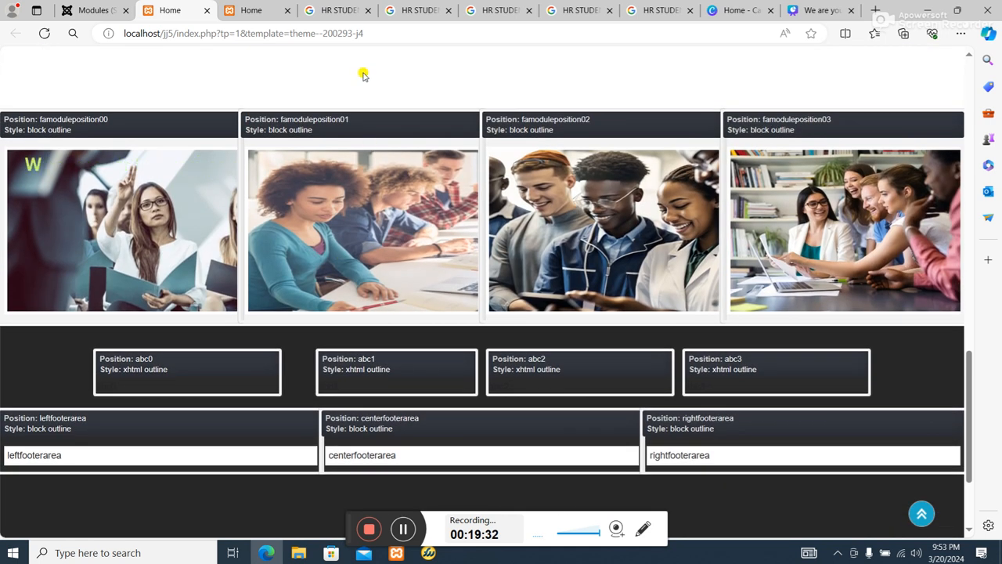
Review the home page from its header contact details down to the lower sections, and check the header positions in the template preview.
click(266, 11)
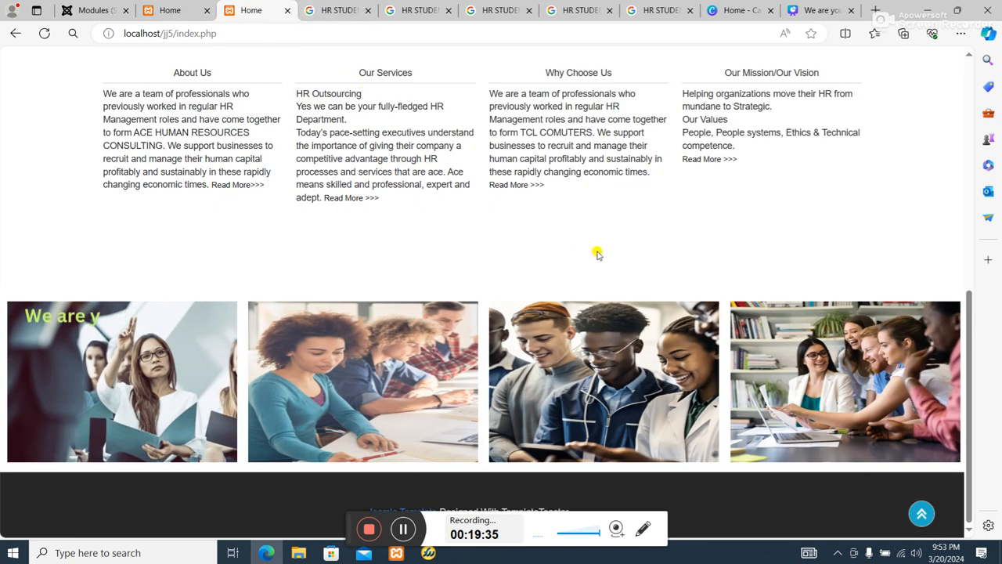
scroll(608, 245, up, 10)
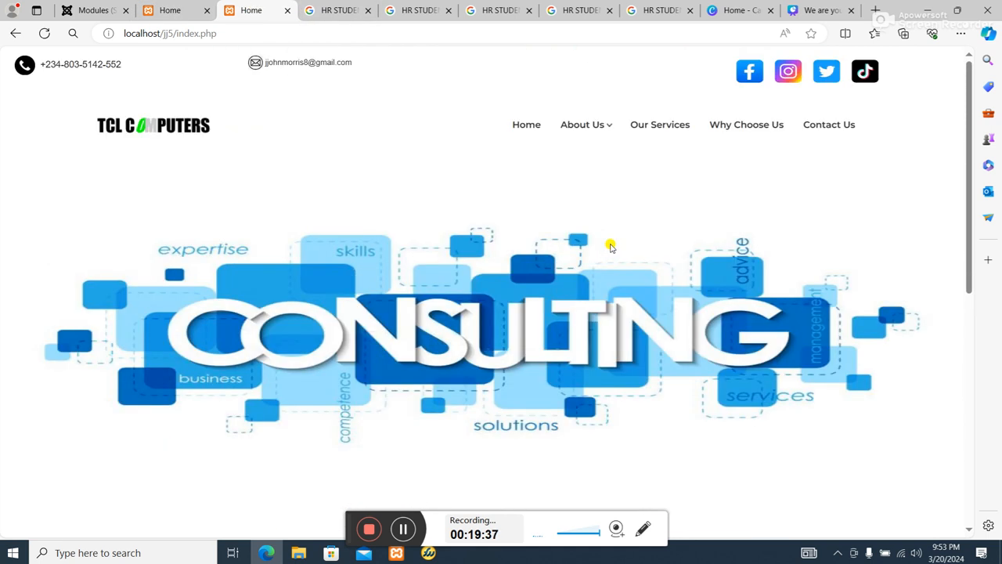
scroll(603, 270, down, 3)
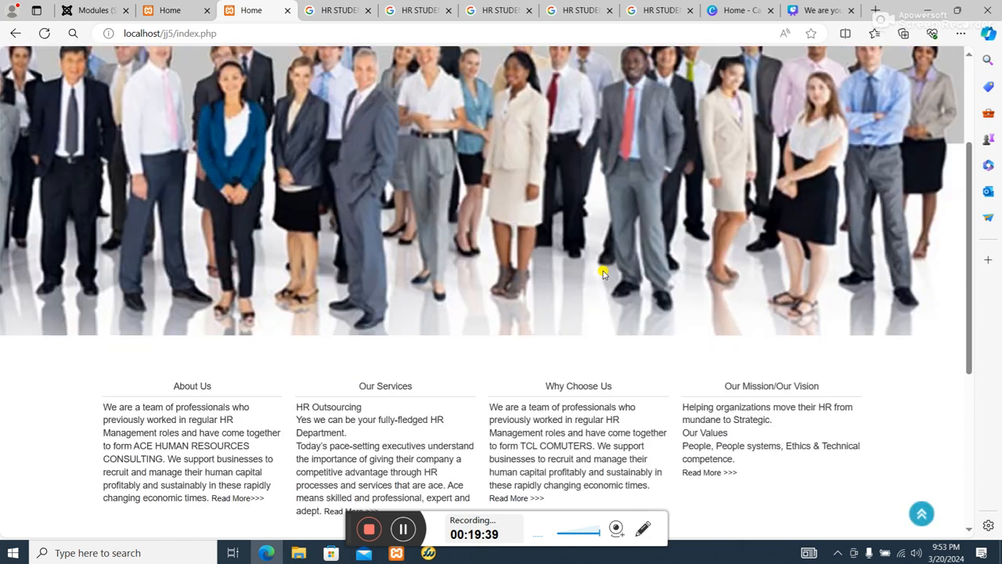
scroll(591, 268, up, 4)
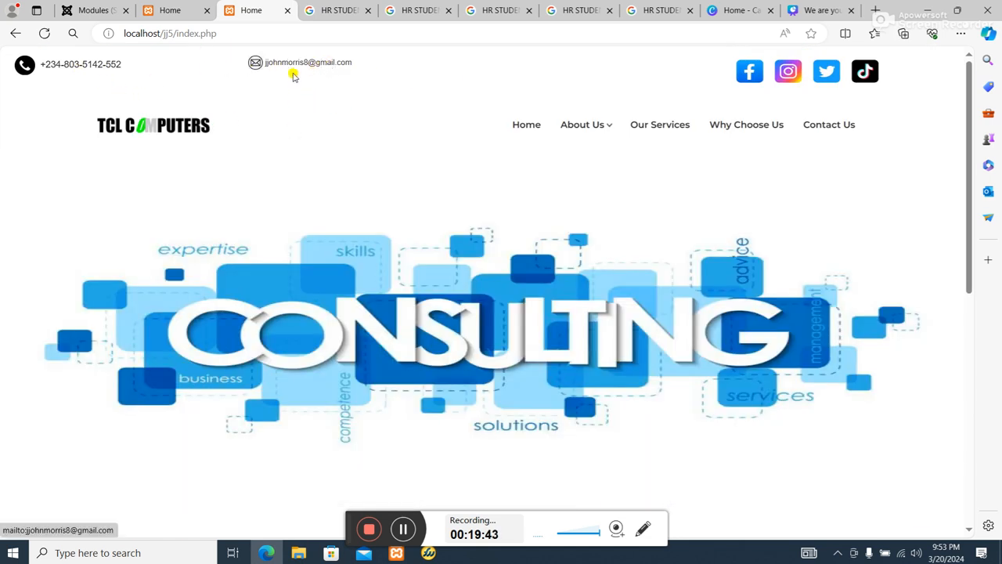
scroll(358, 160, down, 3)
scroll(358, 160, down, 2)
scroll(348, 144, up, 6)
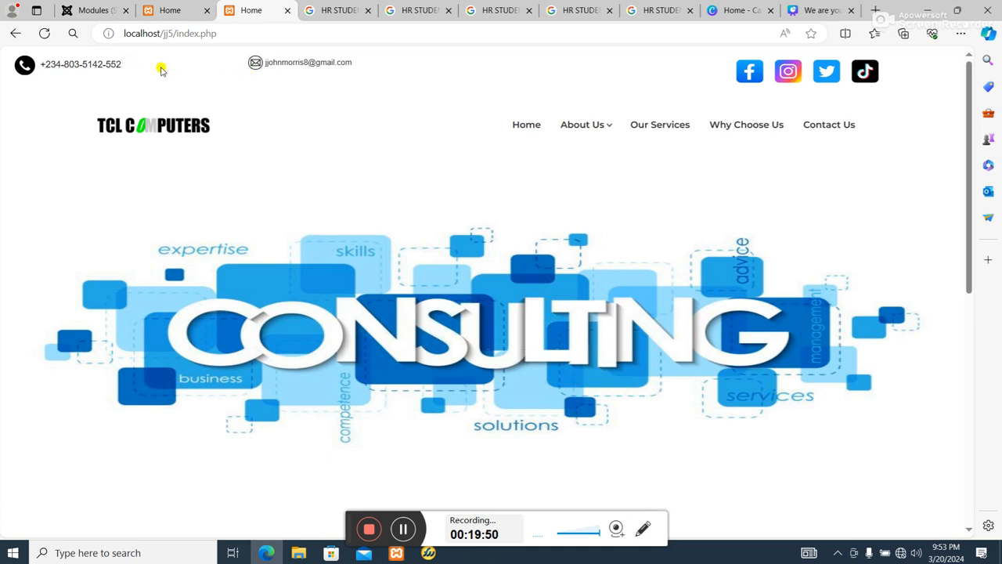
click(170, 10)
scroll(200, 141, up, 15)
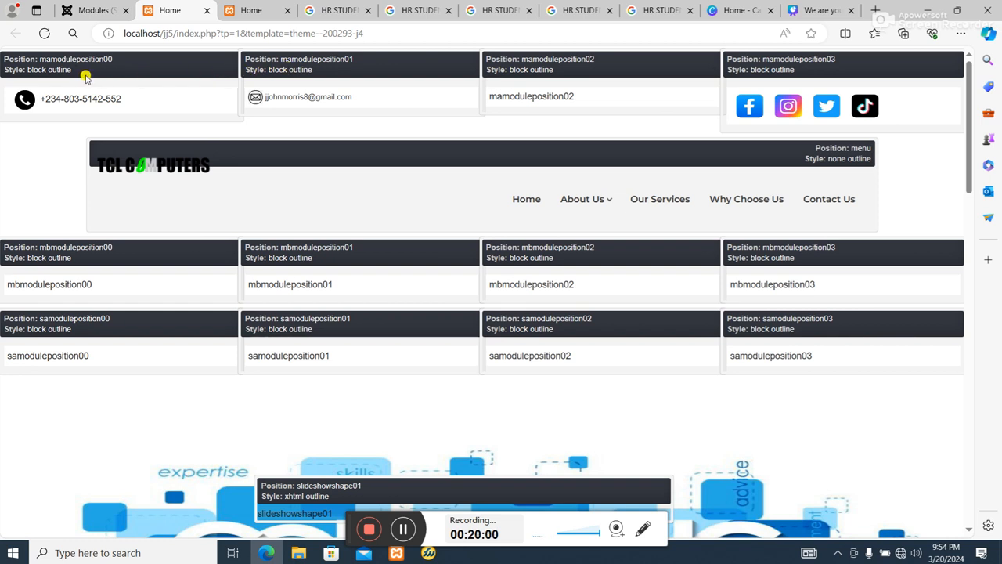
Open the Email module assigned to MAModulePosition01 from the site modules list for editing.
click(88, 11)
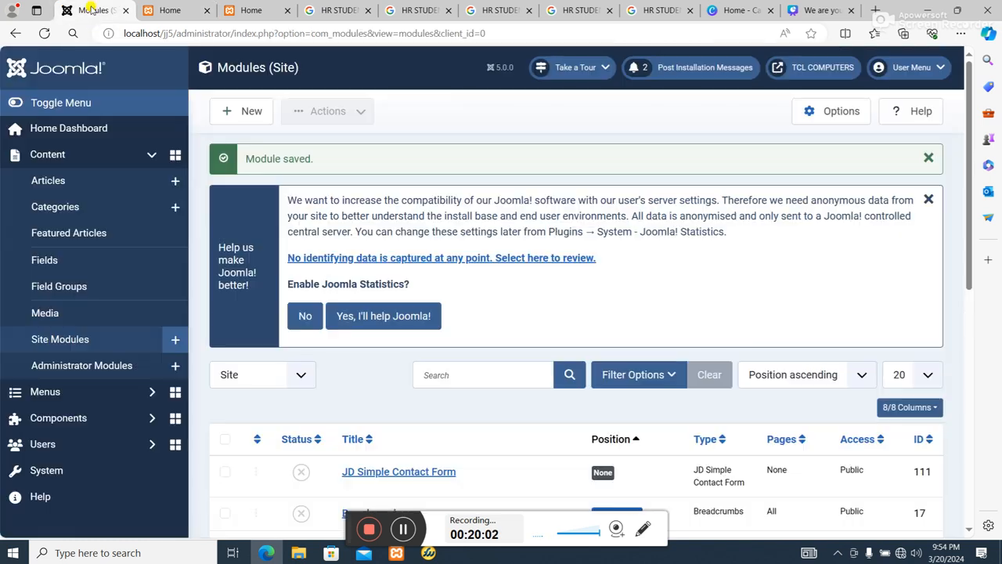
scroll(482, 370, down, 5)
scroll(522, 374, down, 2)
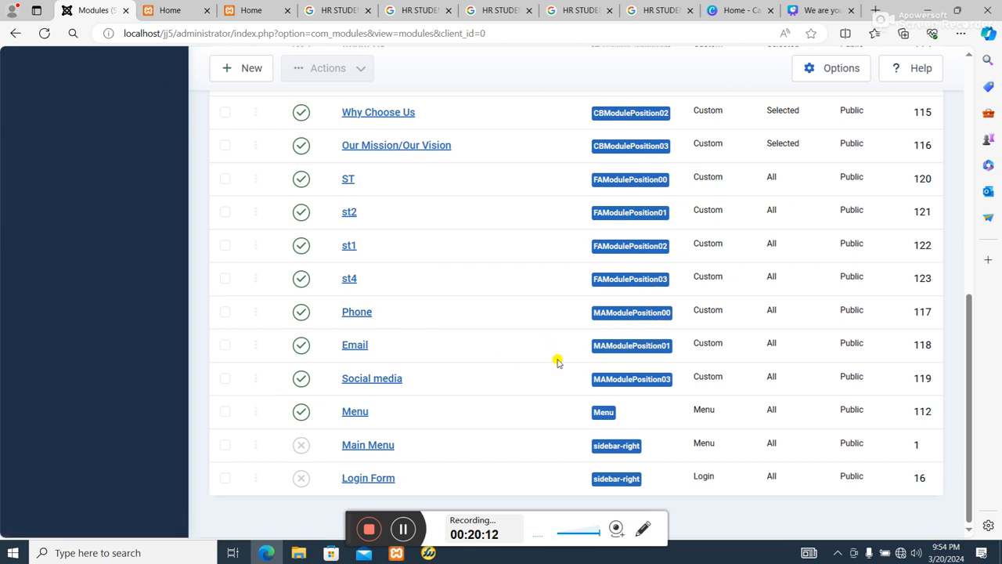
click(354, 346)
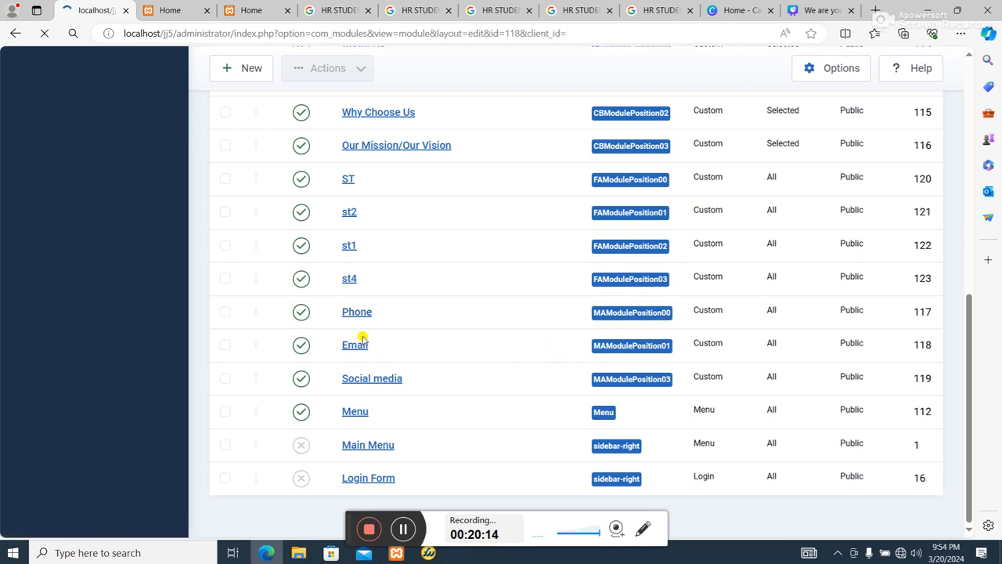
scroll(216, 390, down, 1)
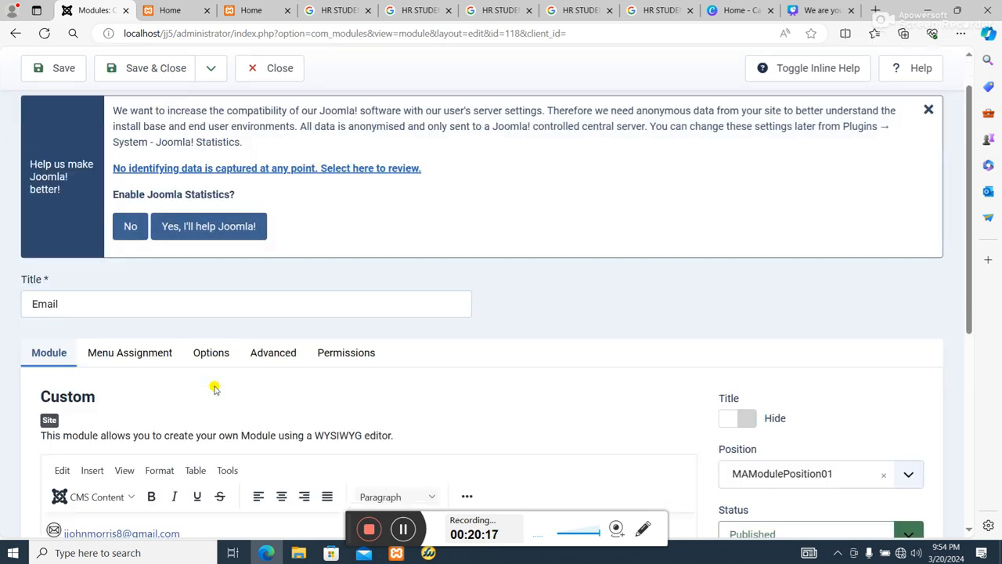
scroll(216, 390, down, 3)
drag(190, 291, 41, 274)
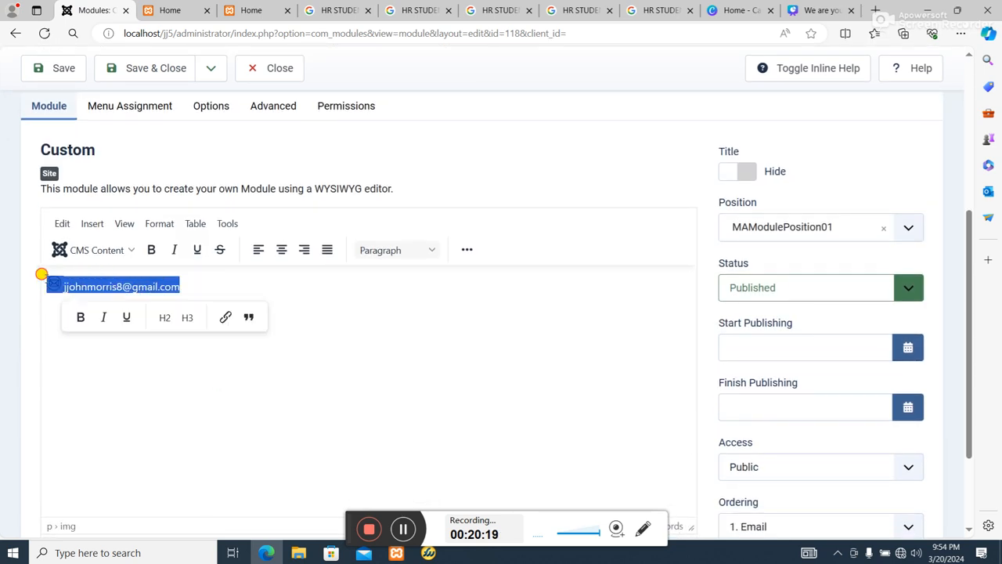
right_click(94, 286)
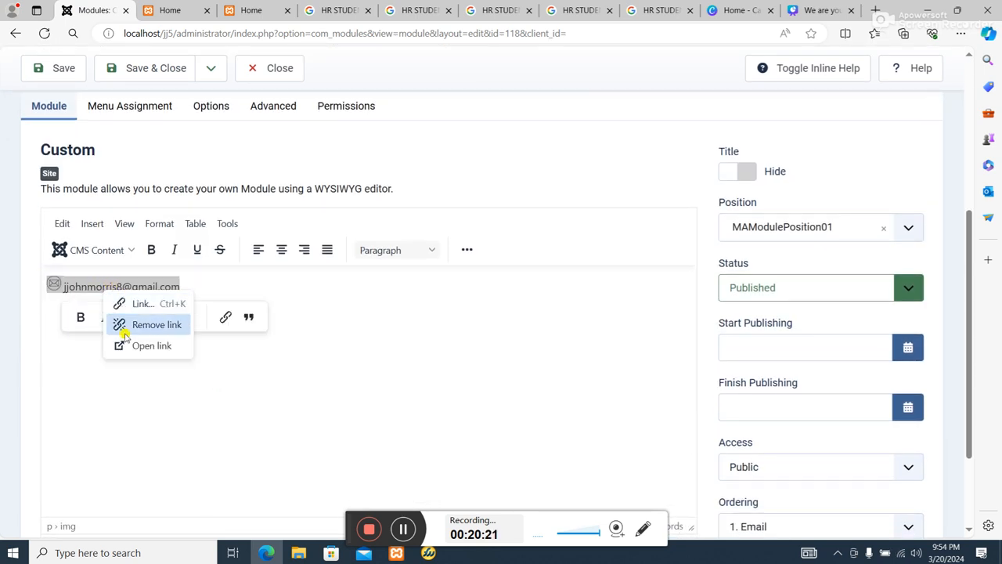
key(Escape)
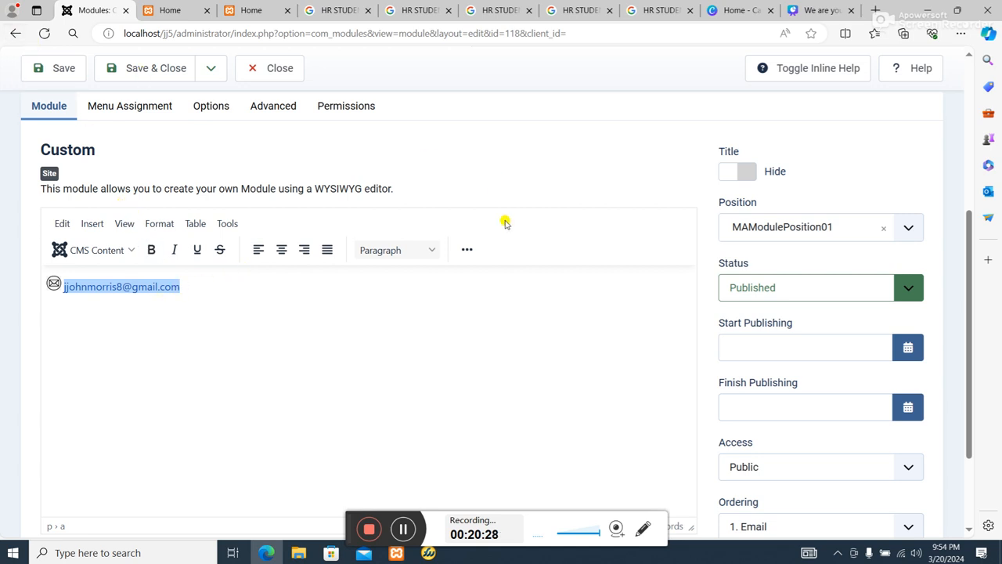
click(468, 250)
click(650, 275)
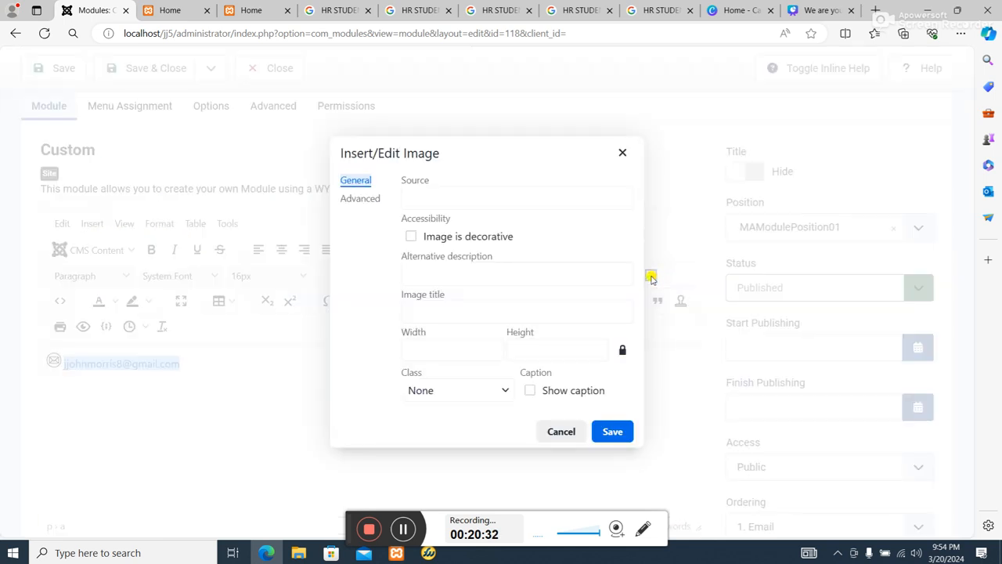
click(622, 152)
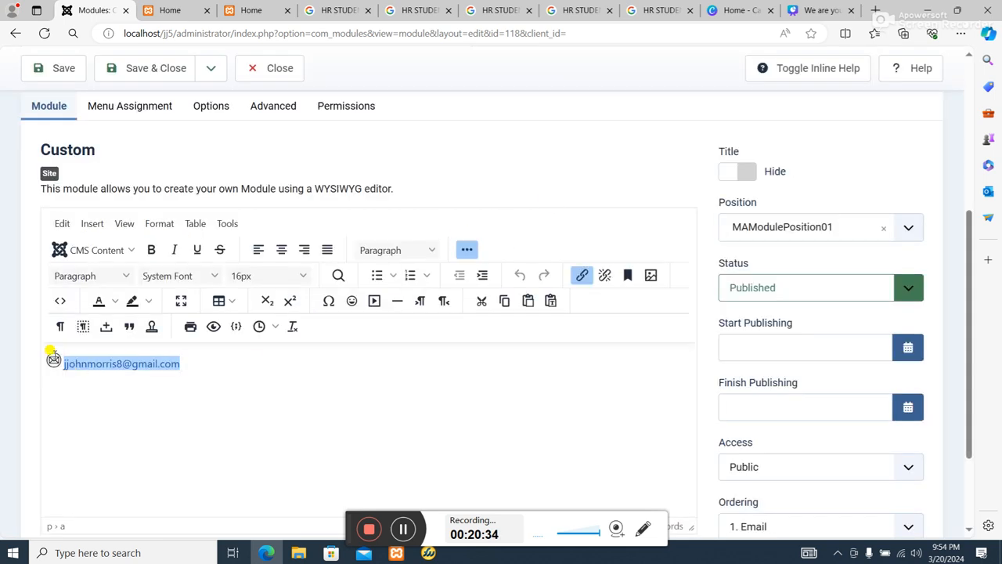
Look up the envelope icon's image source and dimensions in the Email module, then save and close the module.
click(51, 358)
click(51, 358)
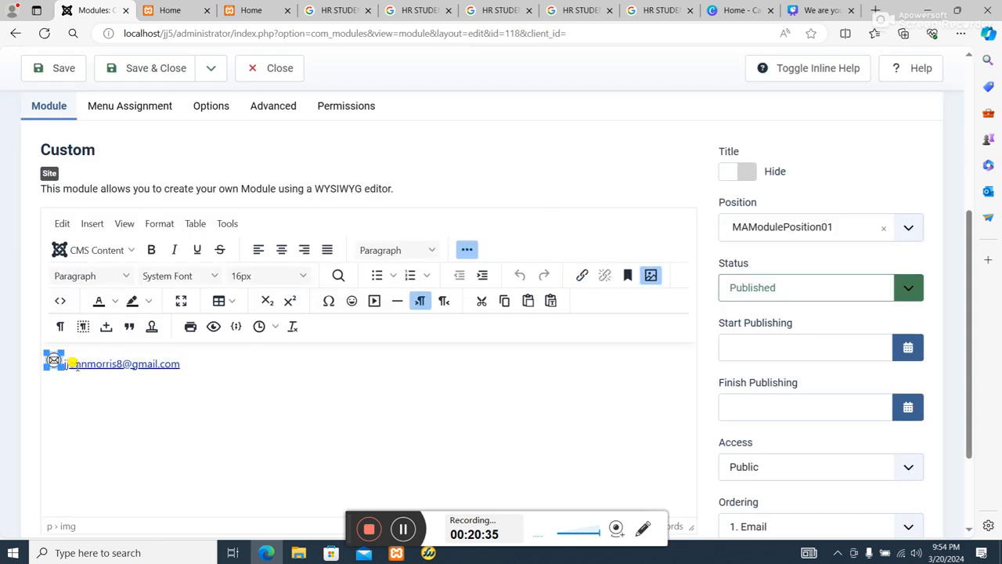
click(651, 274)
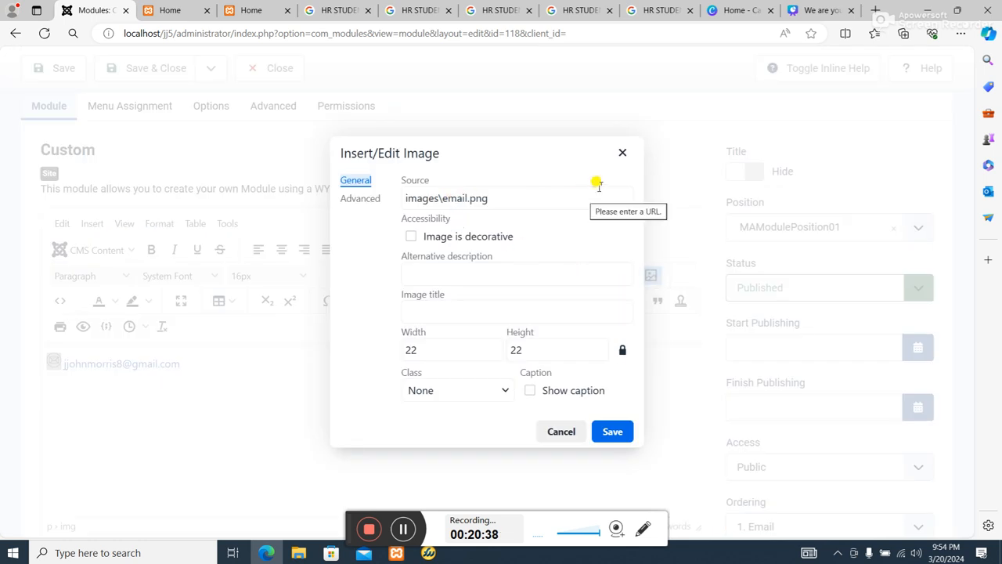
click(620, 152)
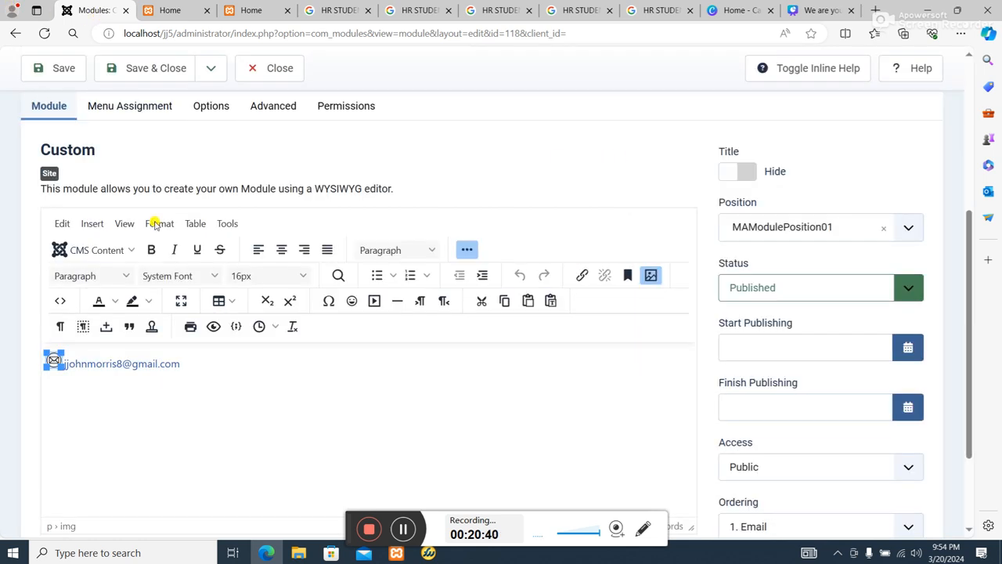
scroll(155, 225, up, 4)
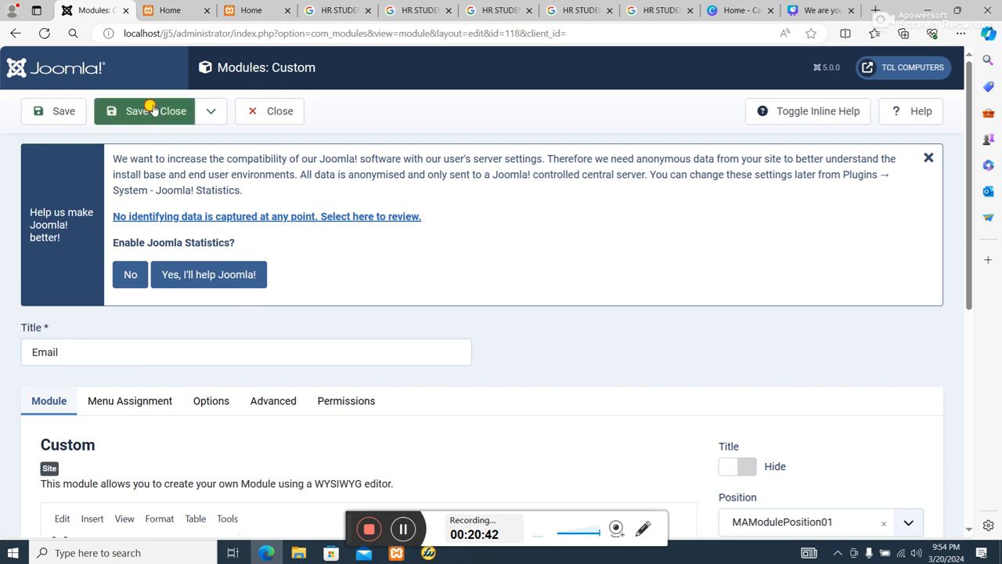
click(153, 109)
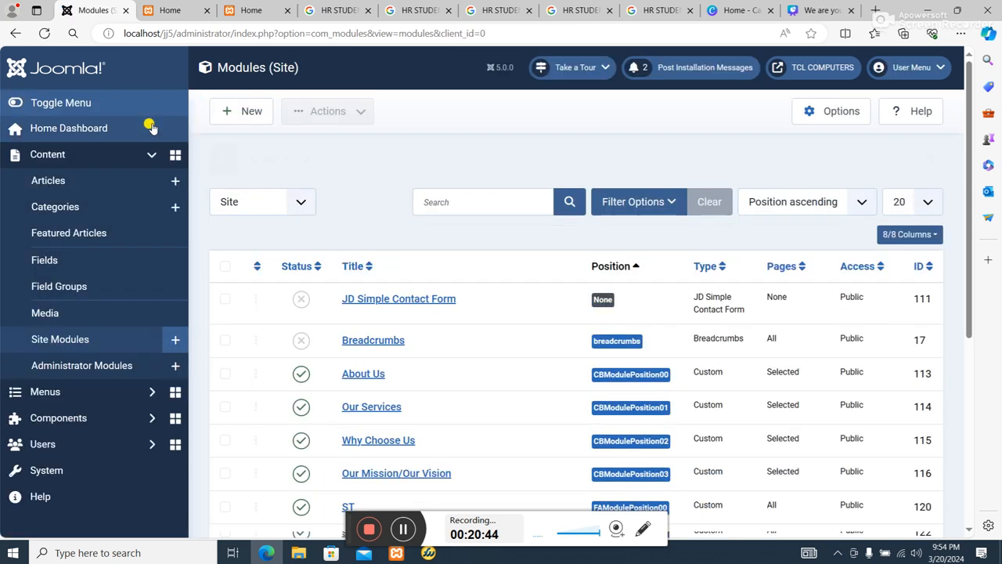
Open the Phone module assigned to MAModulePosition00 for editing.
scroll(459, 340, down, 4)
scroll(399, 415, down, 2)
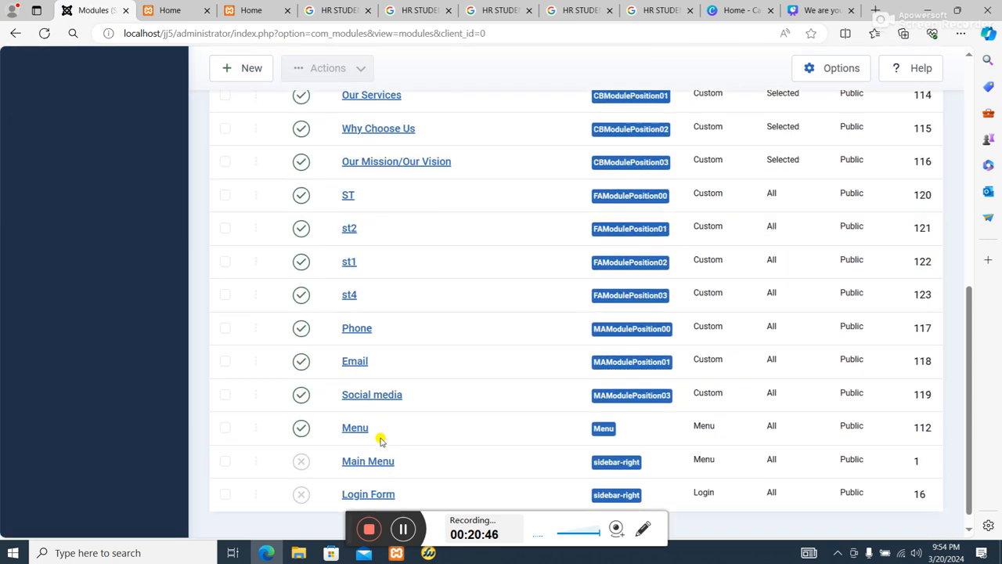
click(366, 313)
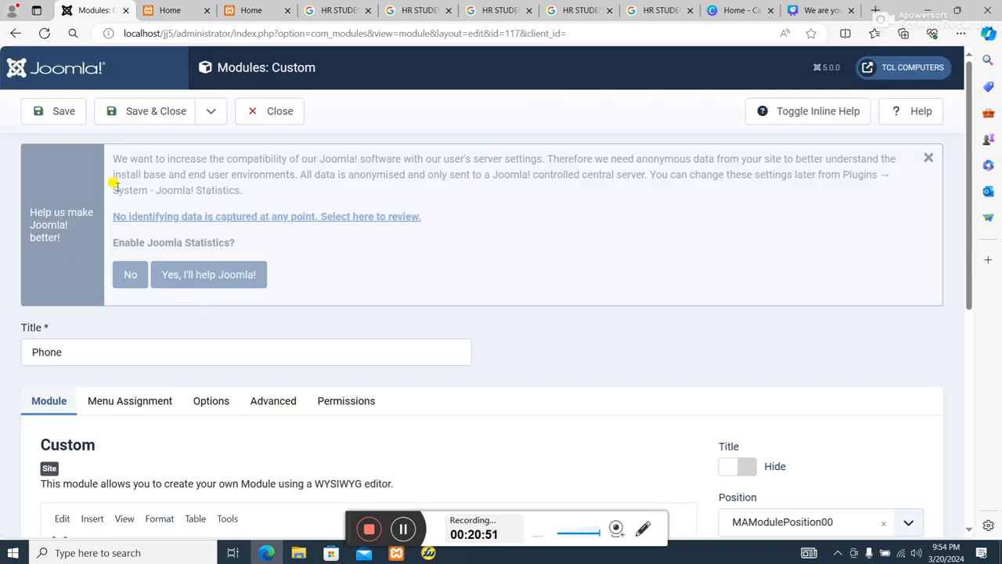
scroll(113, 185, down, 5)
Insert the image images\email.png after the phone number in the Phone module's content.
click(208, 214)
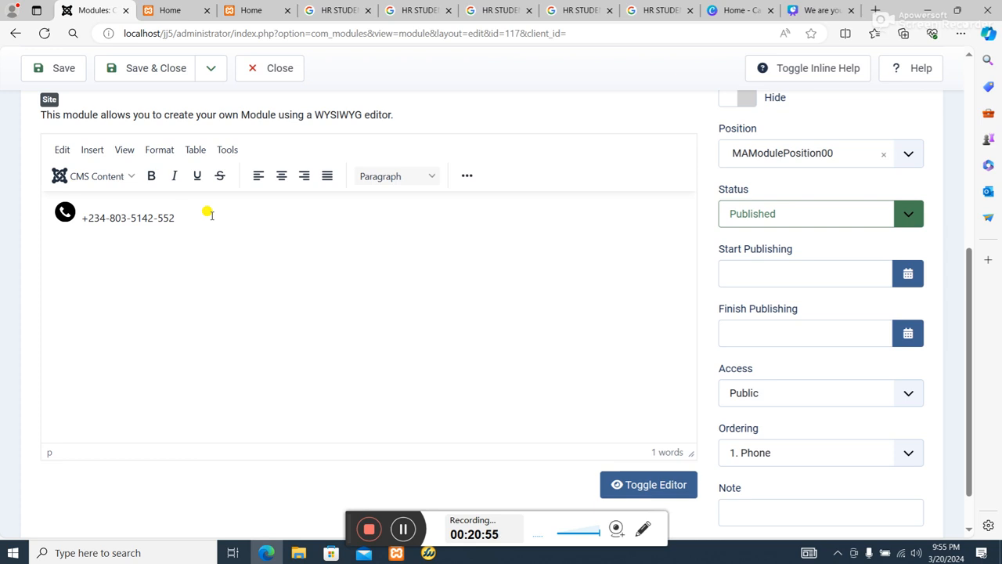
click(467, 175)
click(649, 202)
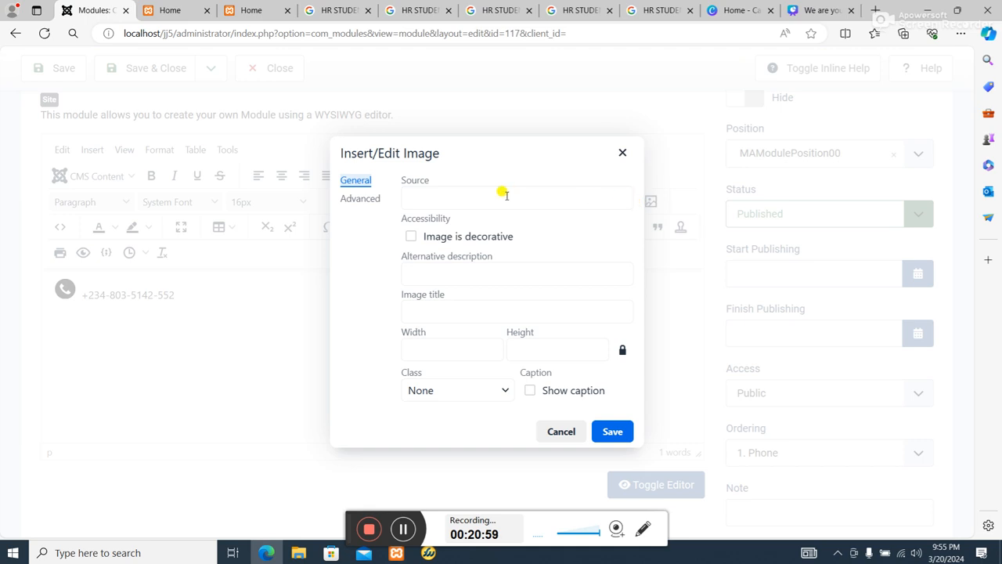
click(463, 195)
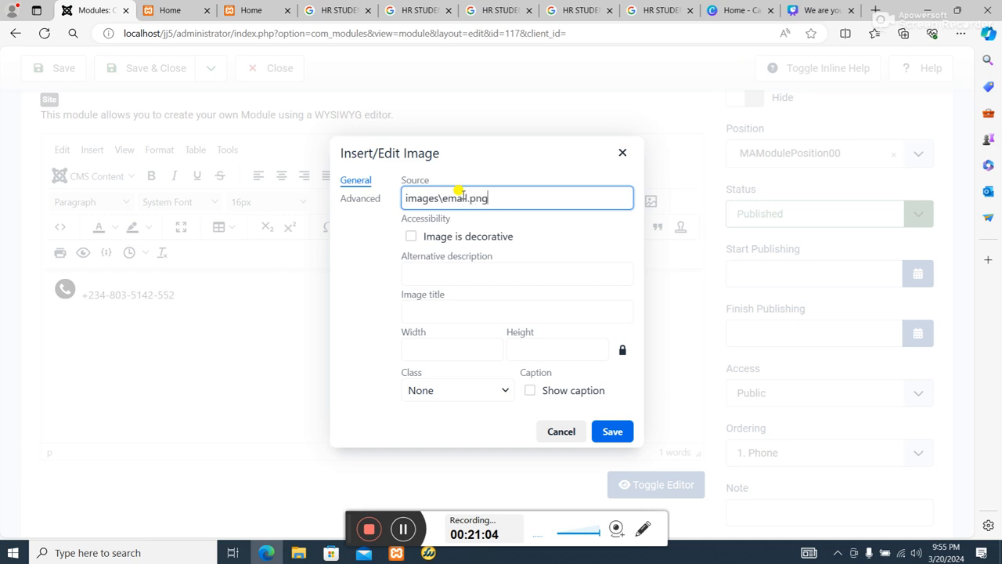
click(613, 431)
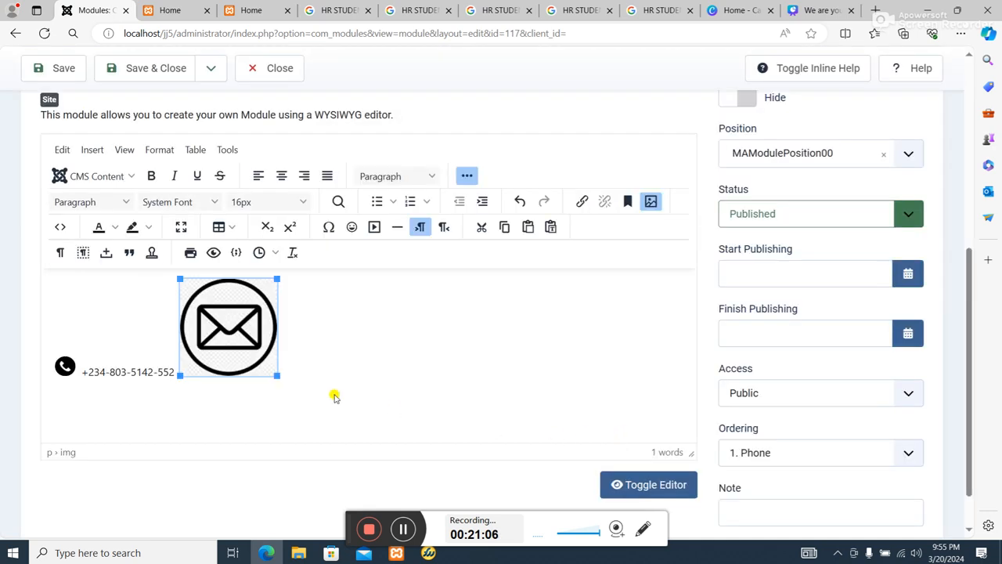
Examine the Phone module's HTML source code for the phone and envelope icons, then return to the visual editor.
click(65, 366)
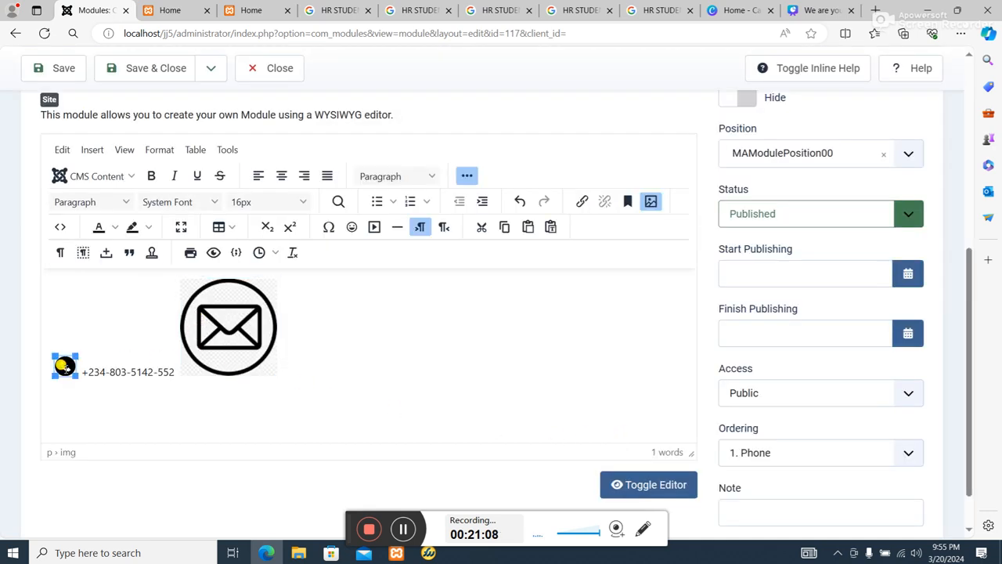
click(66, 230)
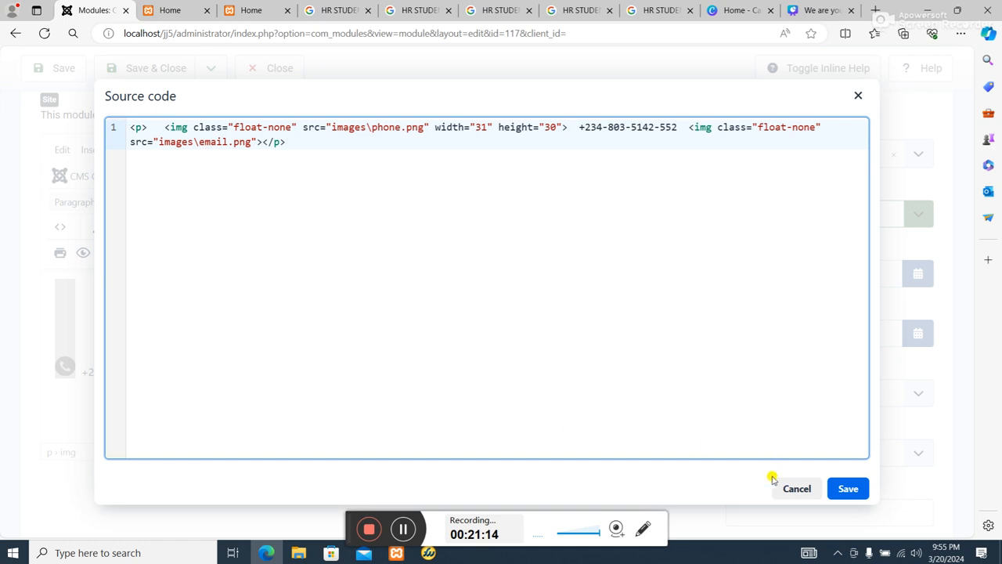
click(850, 488)
click(239, 332)
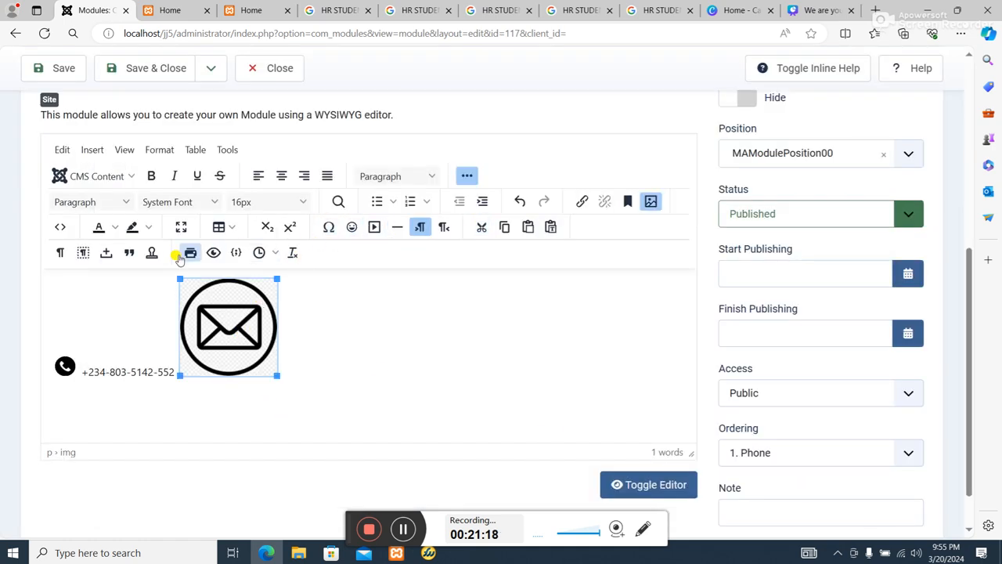
In the HTML source, copy the phone icon's width="31" height="30" attributes with the phone number and paste them after the images\email.png source.
click(62, 229)
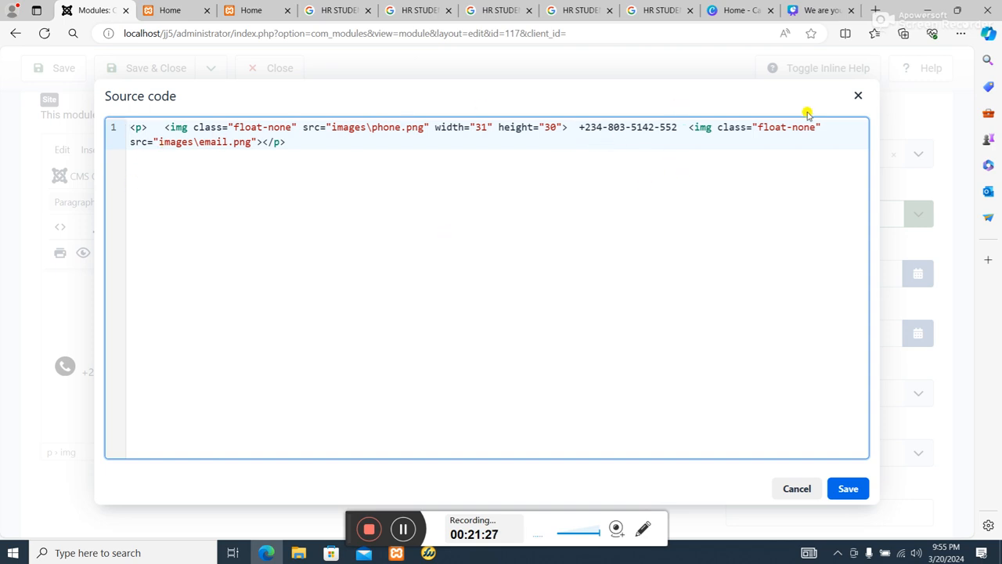
drag(832, 127, 161, 113)
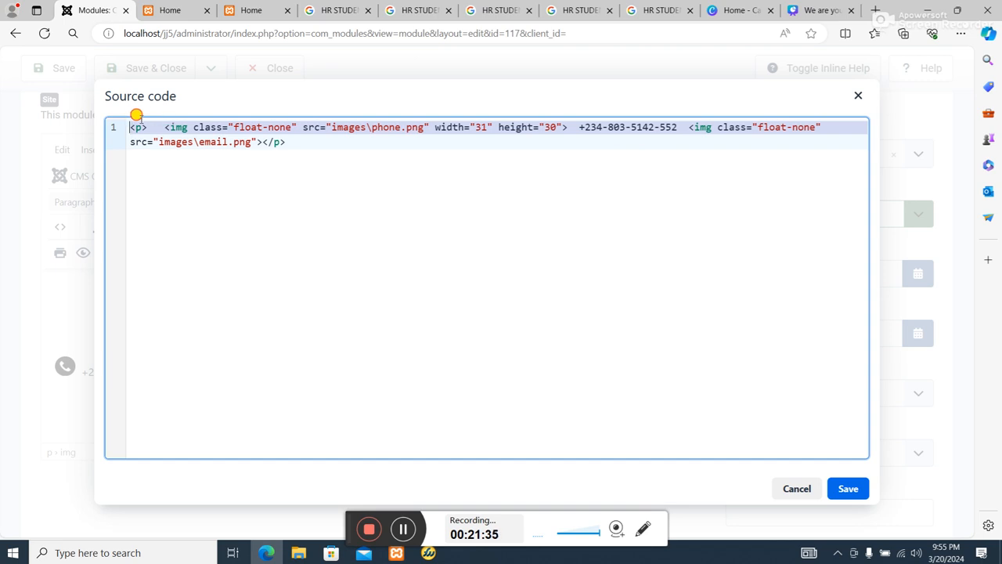
click(452, 135)
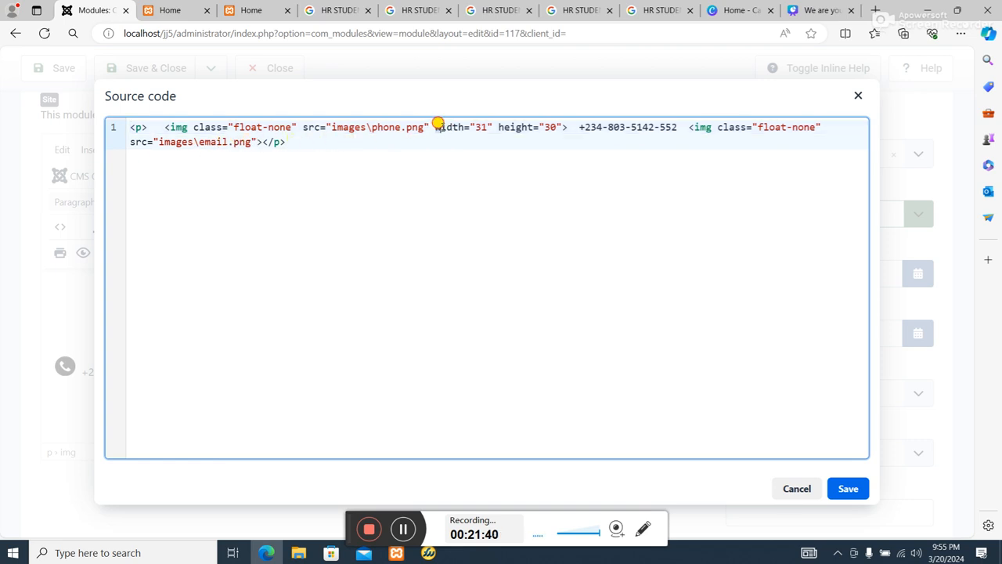
drag(437, 127, 685, 127)
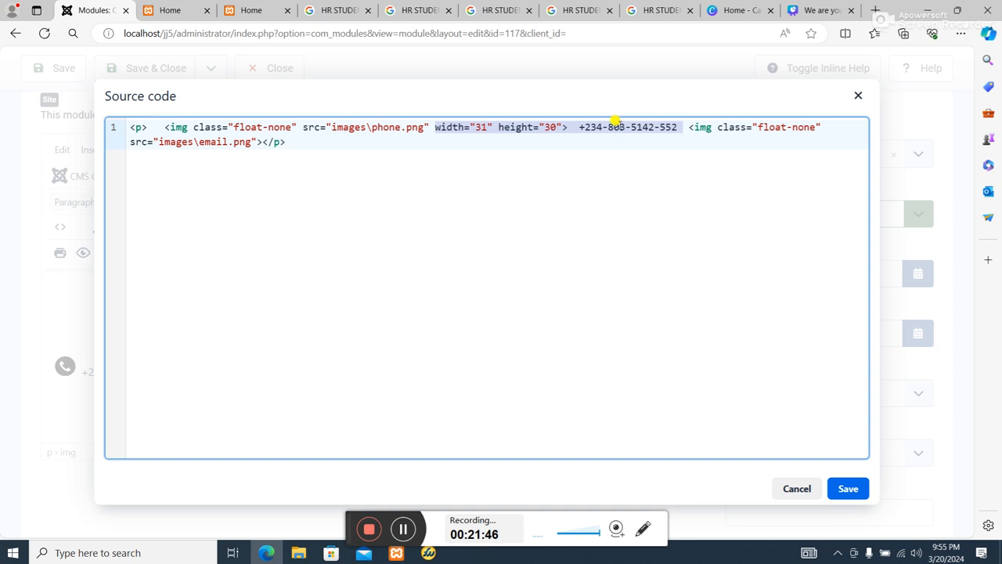
right_click(615, 123)
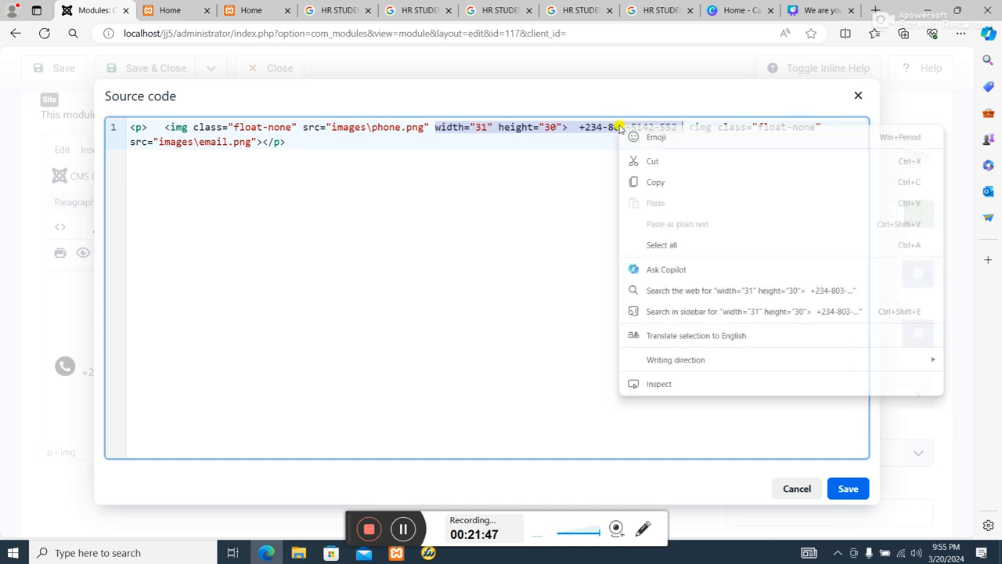
click(656, 182)
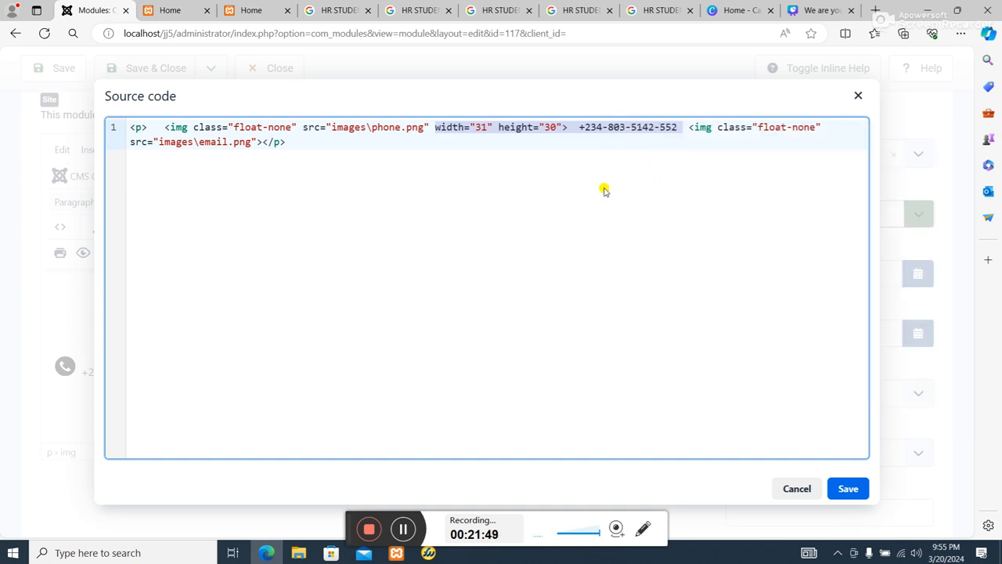
click(258, 141)
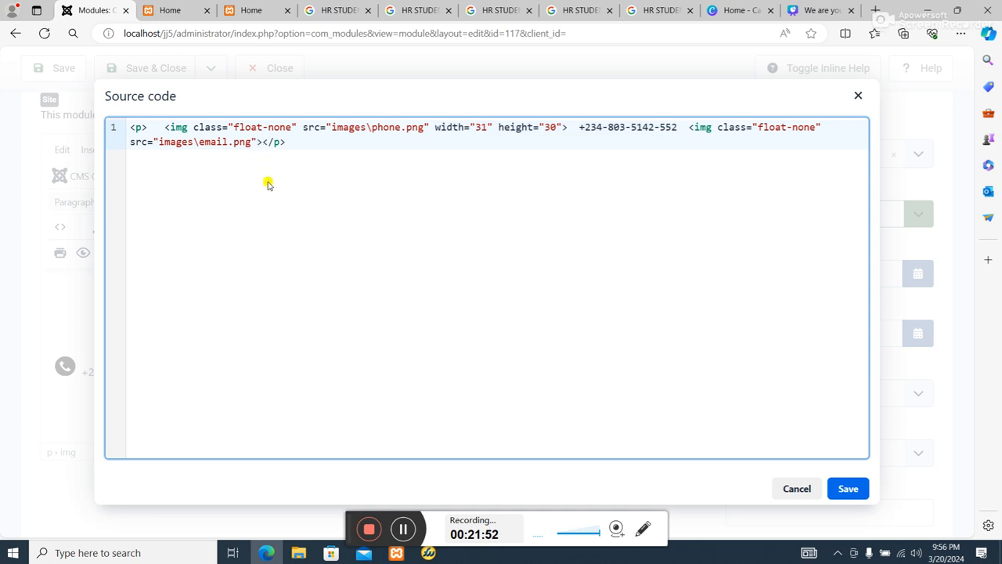
click(259, 139)
click(255, 140)
key(ctrl+v)
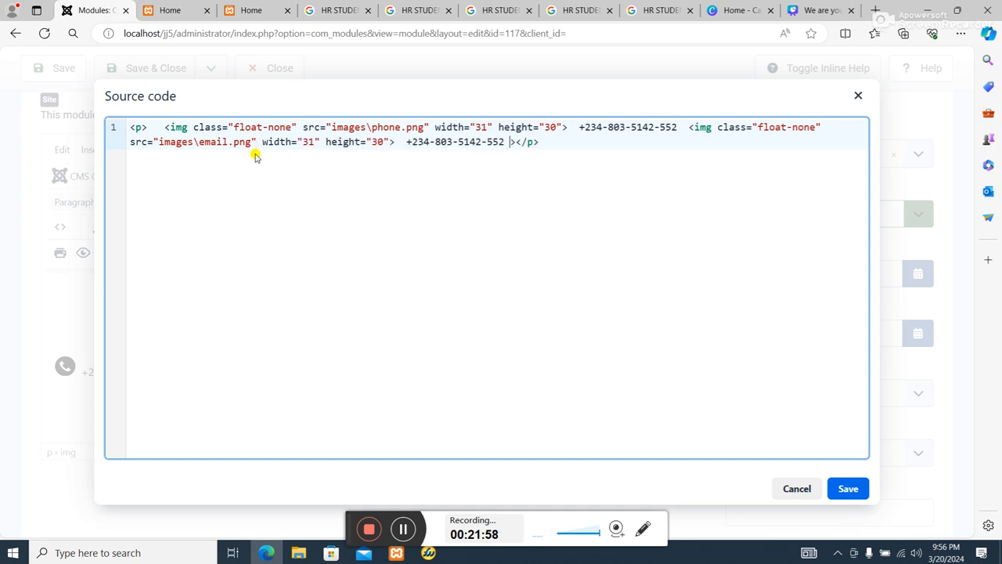
Replace the pasted phone number with the contact's email address, apply the source code and save the Phone module.
click(504, 142)
key(BackSpace)
key(BackSpace)
key(BackSpace)
key(BackSpace)
key(BackSpace)
key(BackSpace)
key(BackSpace)
key(BackSpace)
key(BackSpace)
key(BackSpace)
key(BackSpace)
key(BackSpace)
key(BackSpace)
key(BackSpace)
key(BackSpace)
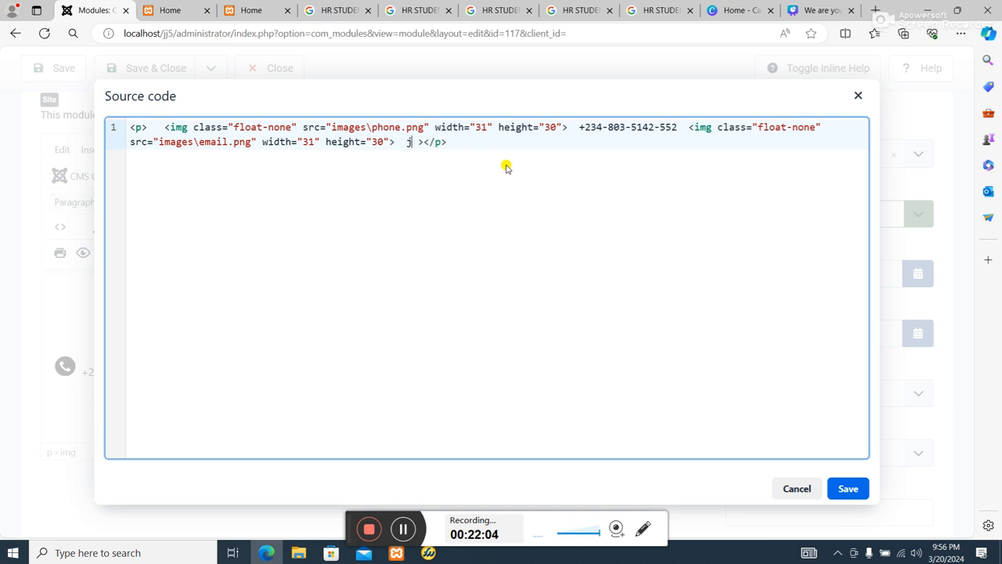
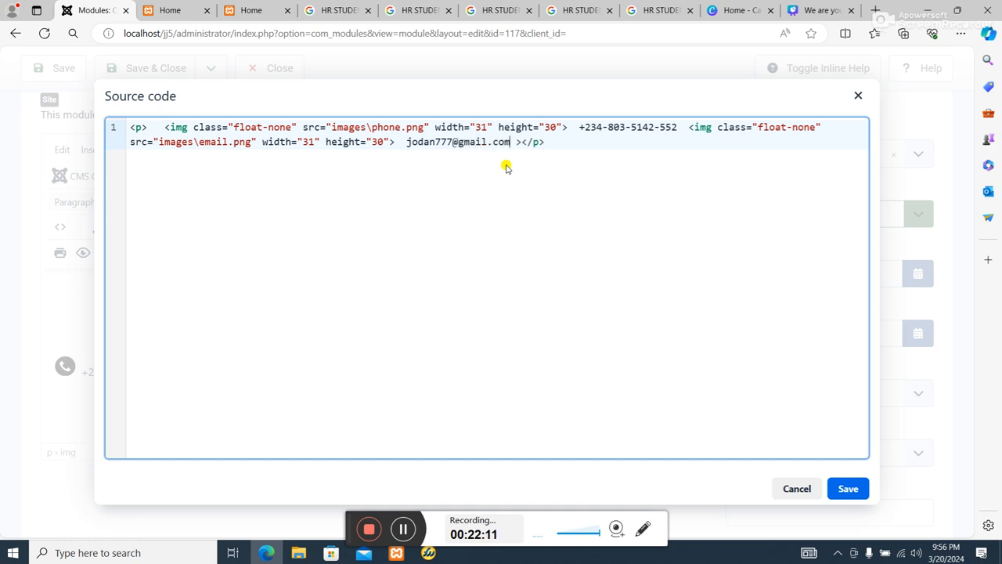
click(846, 486)
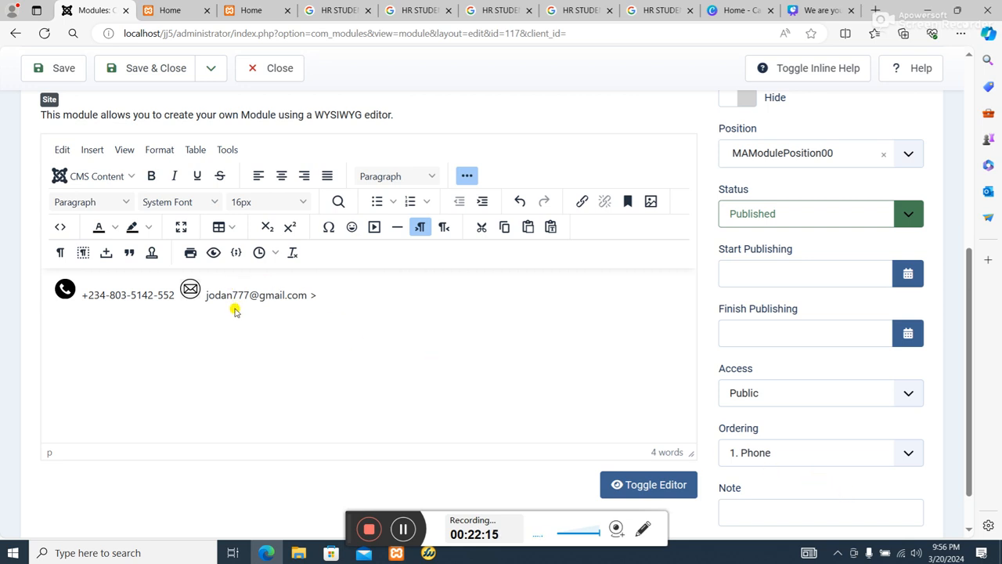
click(55, 68)
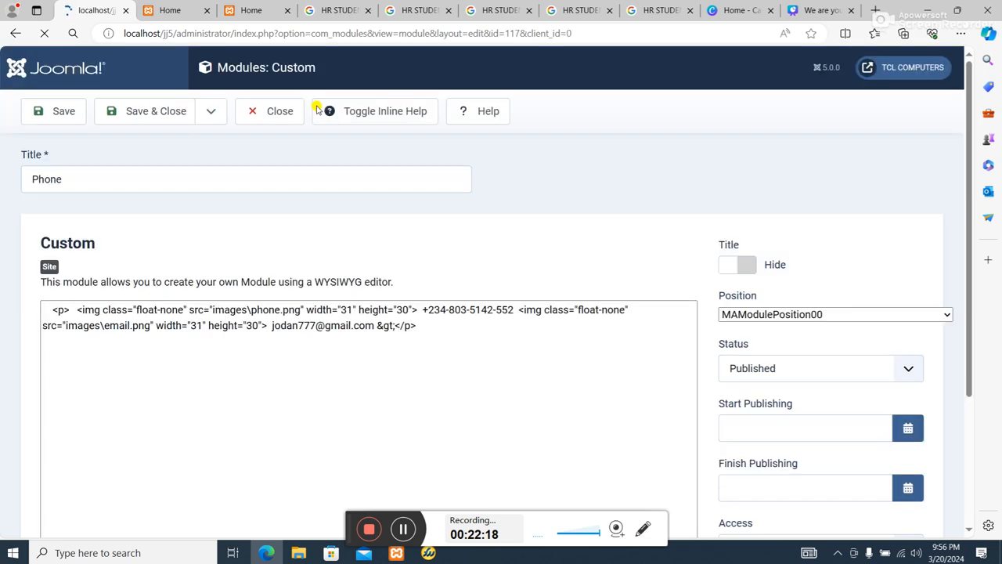
Reload the site's home page to check the header's phone and email row, then return to the Phone module.
click(170, 10)
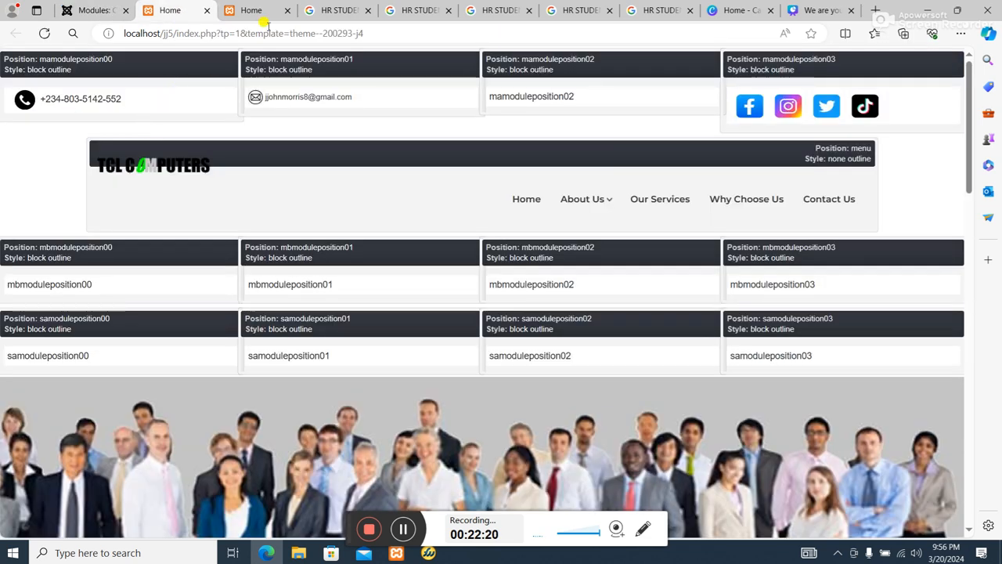
click(234, 14)
click(43, 33)
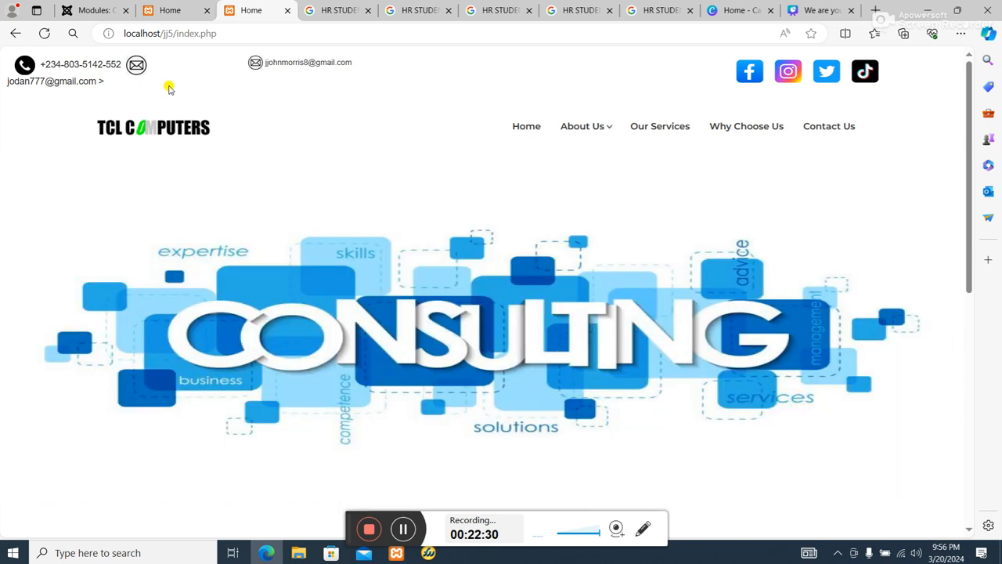
click(102, 11)
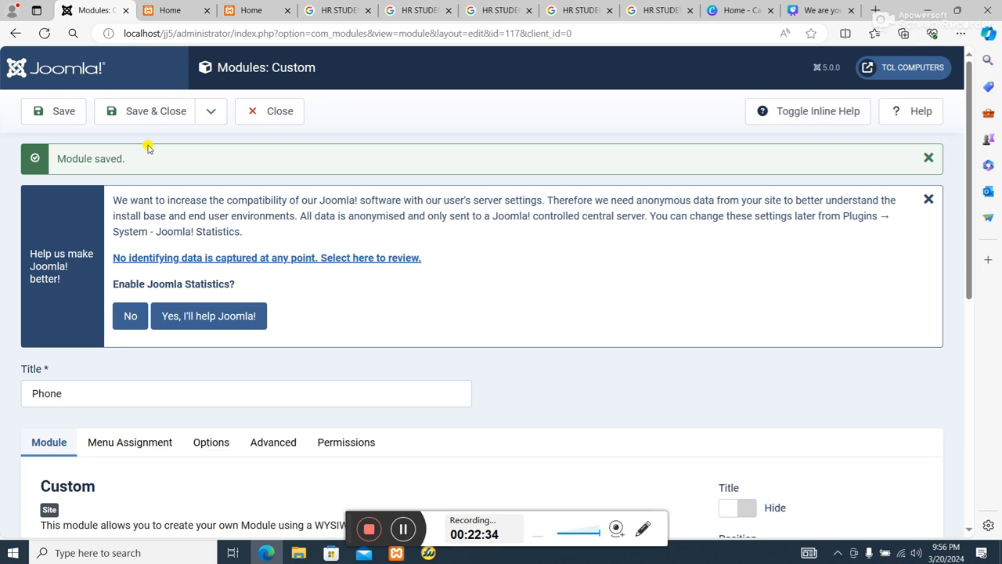
Remove the stray ">" after the email address in the Phone module's content.
scroll(360, 342, down, 1)
scroll(360, 343, down, 4)
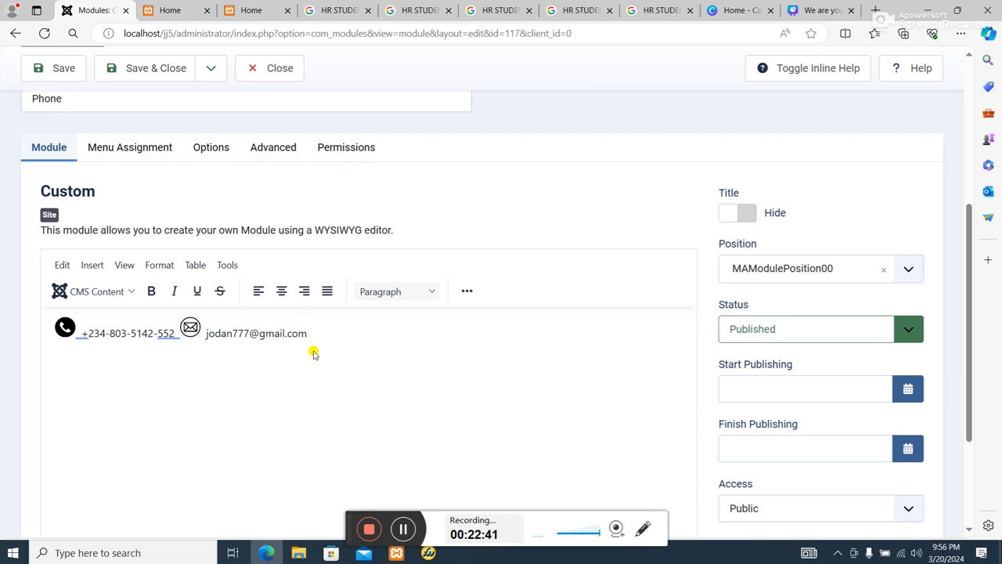
click(305, 352)
Set the phone number's font size to 10px, then reduce it to 8px.
drag(313, 333, 83, 324)
click(123, 342)
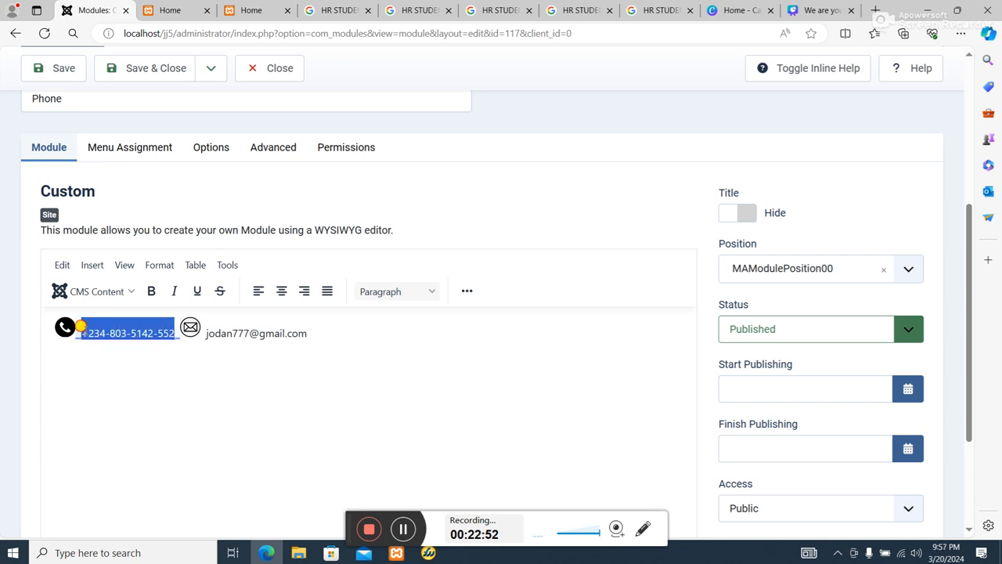
click(466, 290)
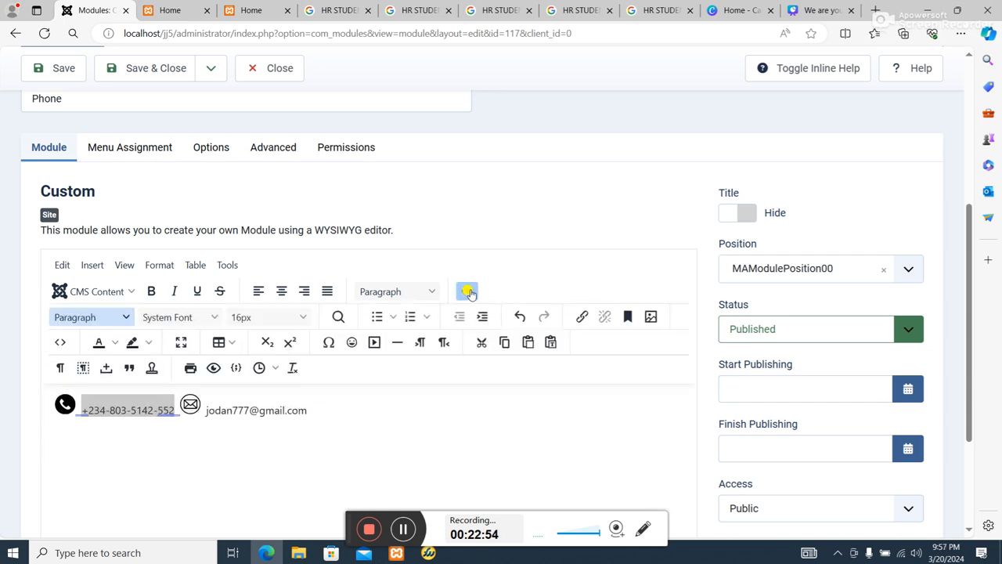
click(301, 316)
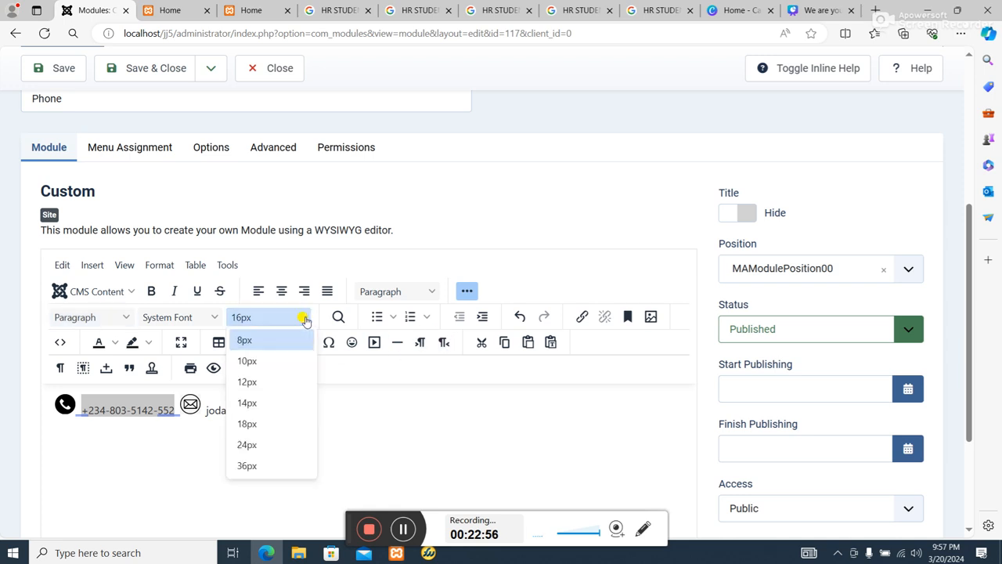
click(264, 361)
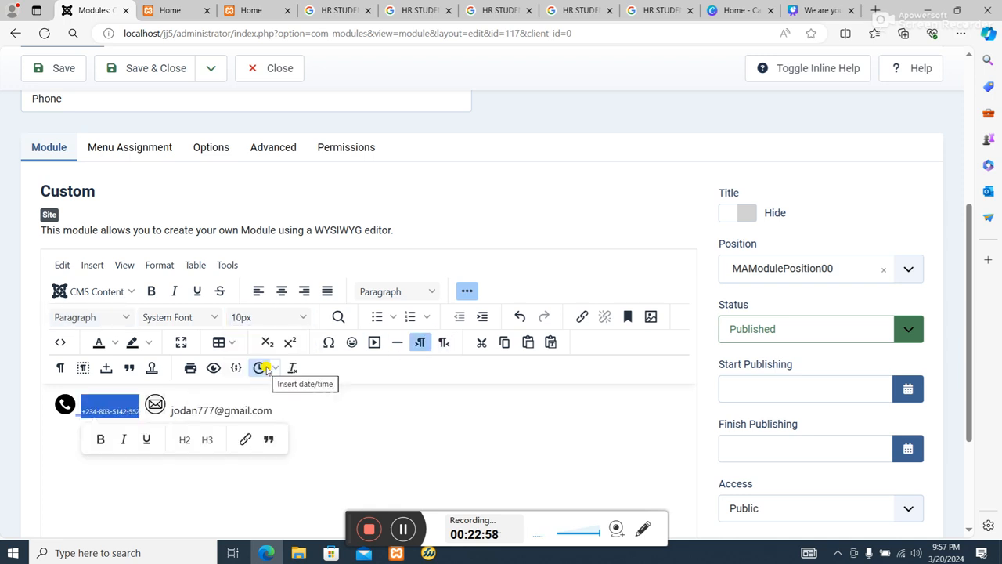
click(288, 316)
click(244, 340)
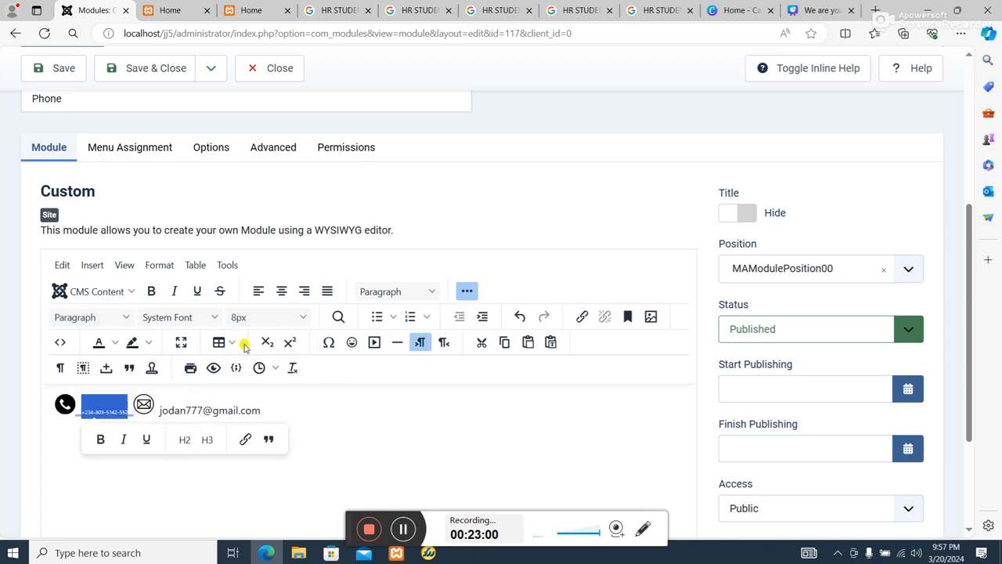
Set the font size of the email address in the module content to 10px.
click(235, 409)
drag(263, 410, 151, 398)
click(289, 316)
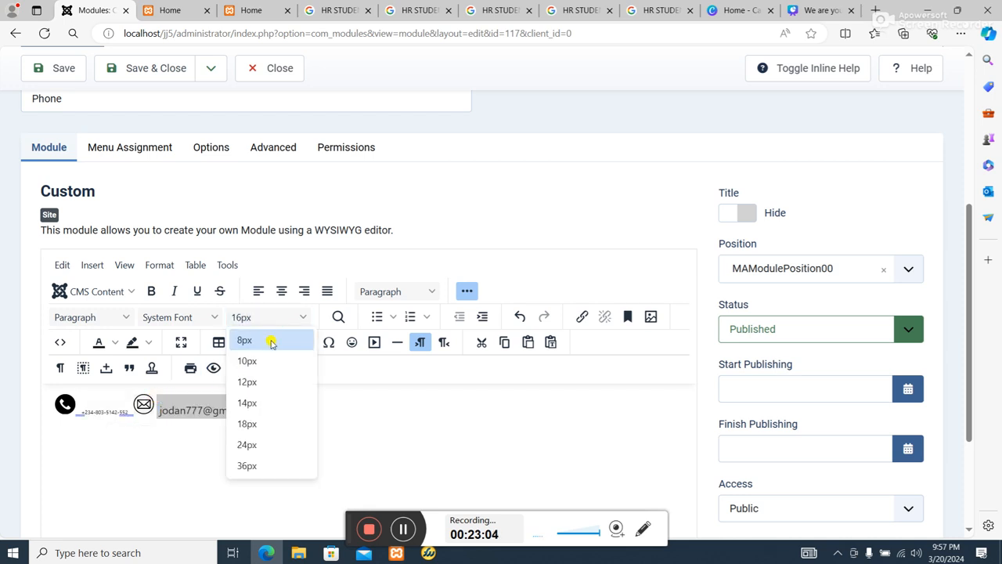
click(267, 360)
Set the font size of the phone number in the module content to 10px.
click(129, 417)
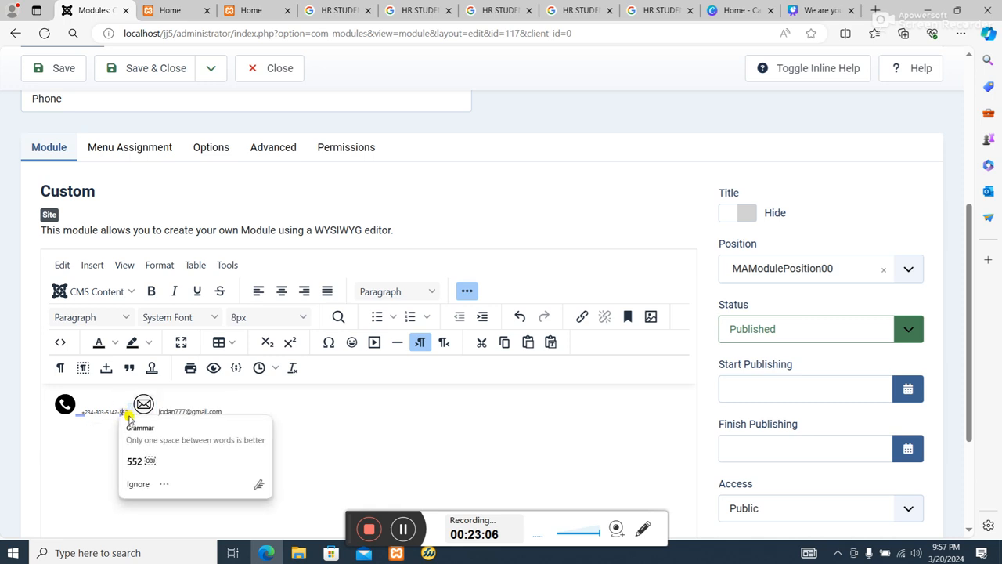
drag(126, 404, 63, 402)
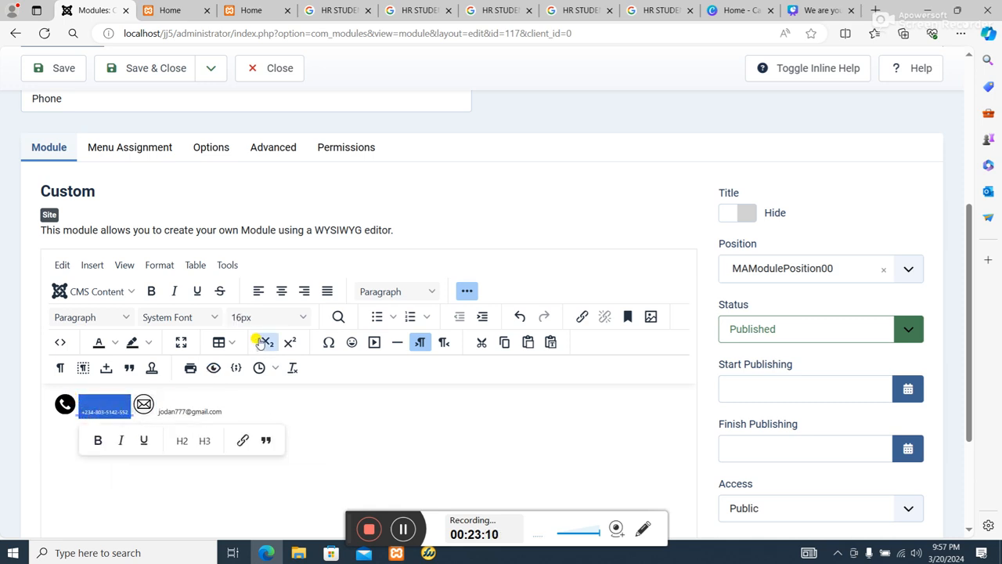
click(279, 319)
click(255, 361)
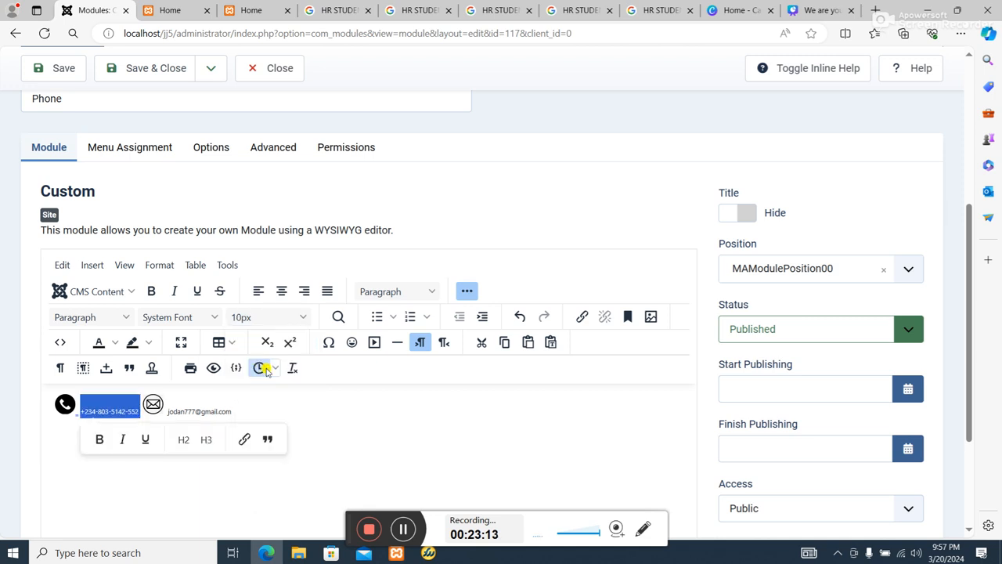
click(336, 407)
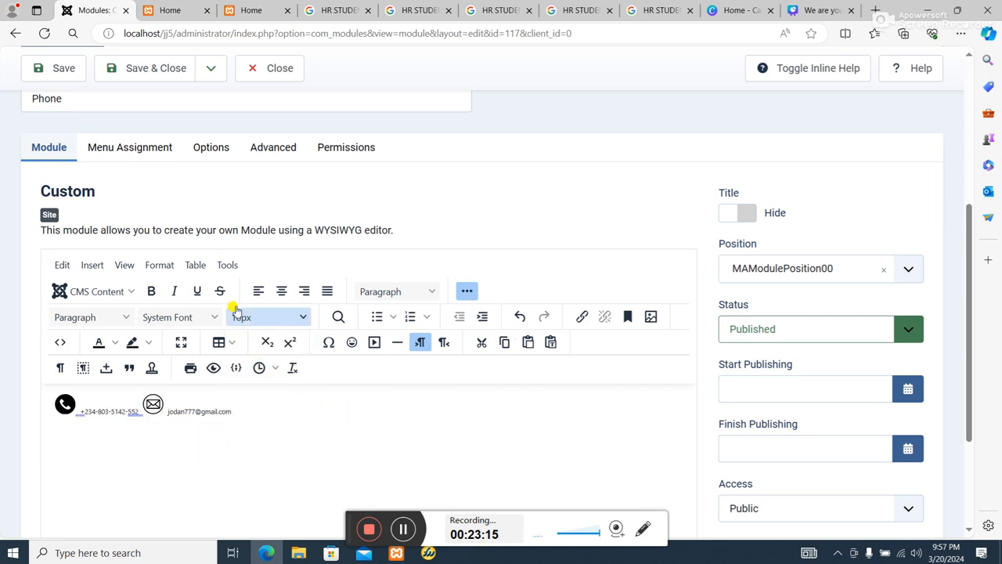
Save the Phone module and reload the site's home page to check the smaller contact text.
click(62, 74)
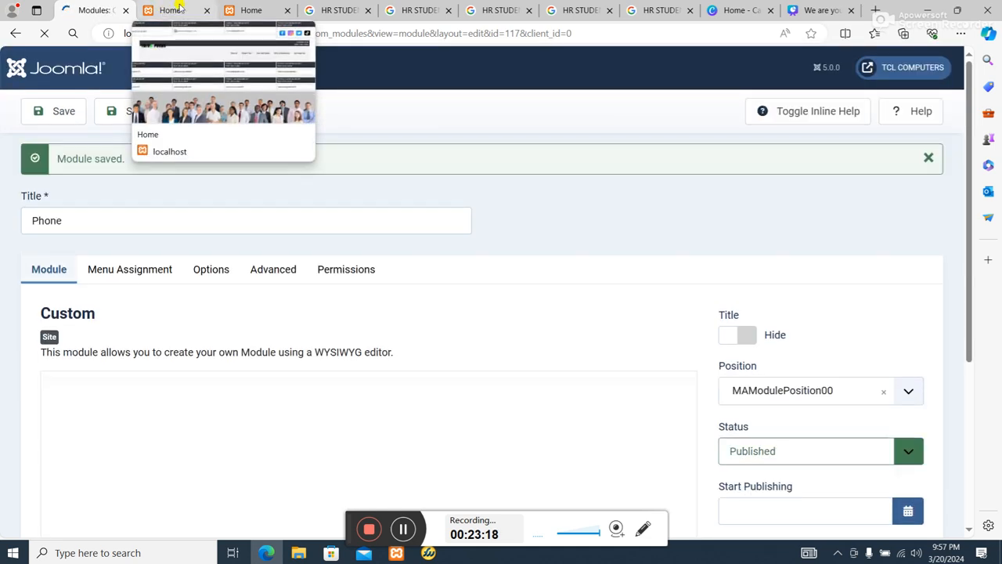
click(249, 10)
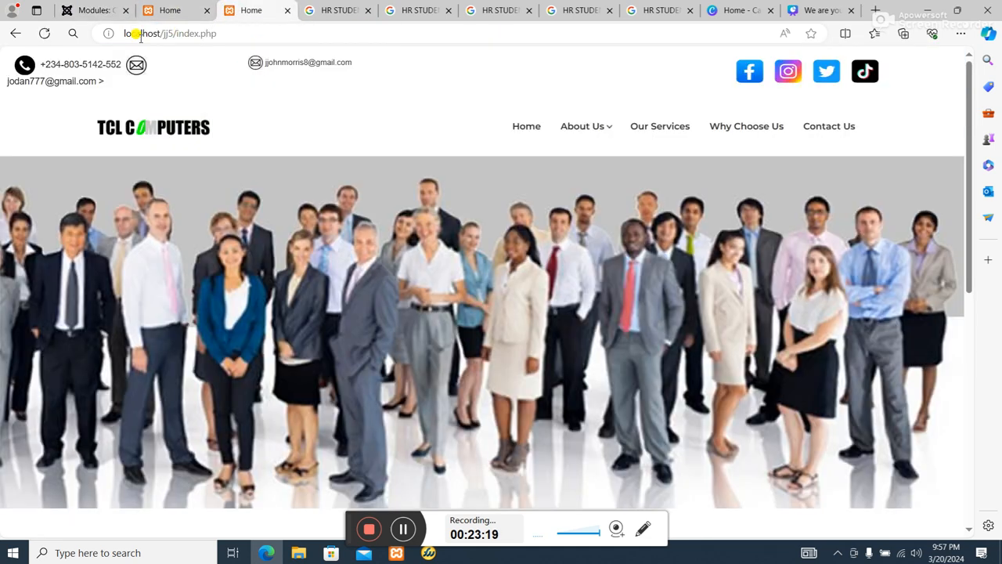
click(44, 33)
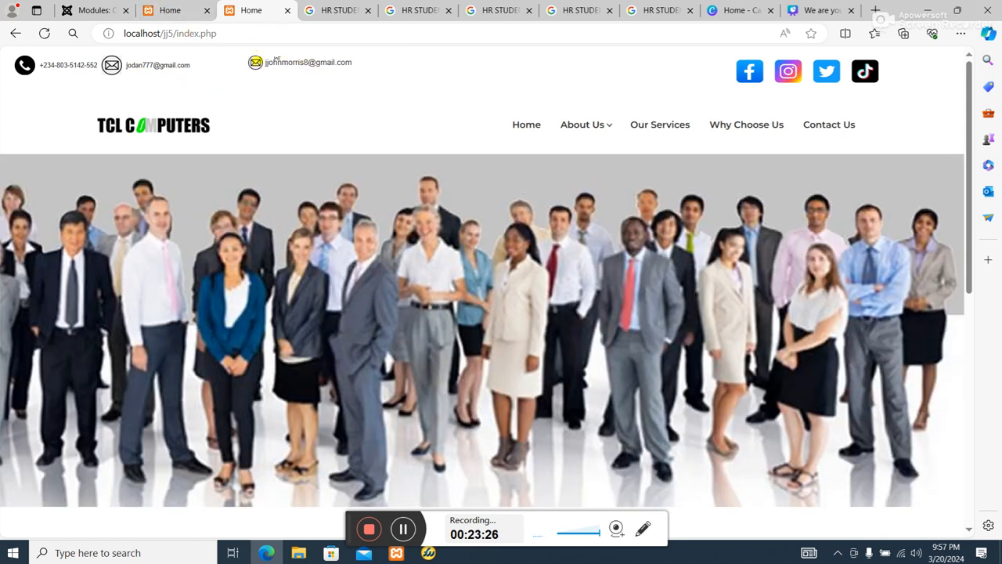
Return to the Phone module and set the images\phone.png height to 20 in the HTML source code.
click(82, 9)
scroll(227, 249, down, 2)
scroll(231, 298, up, 3)
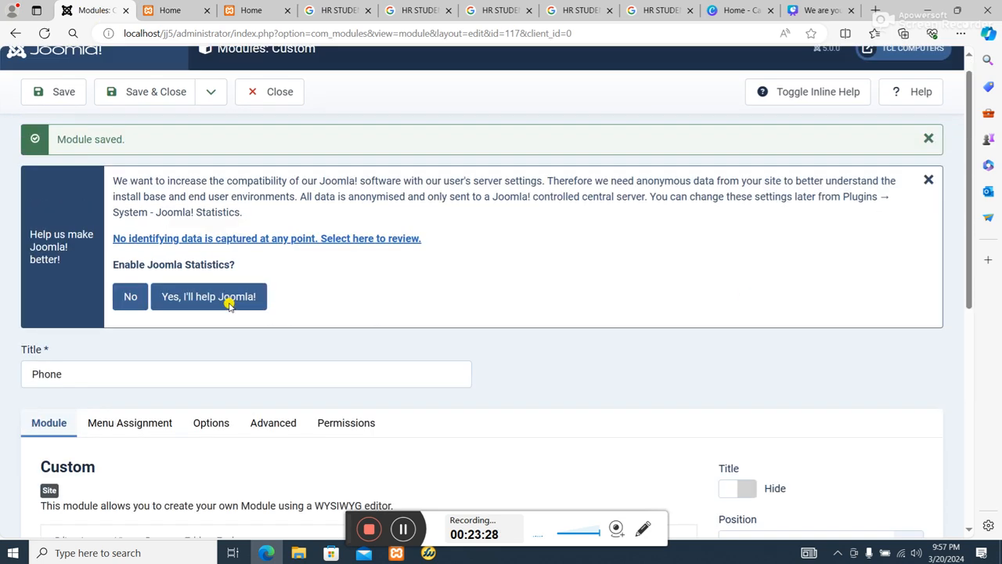
scroll(210, 357, down, 4)
click(65, 327)
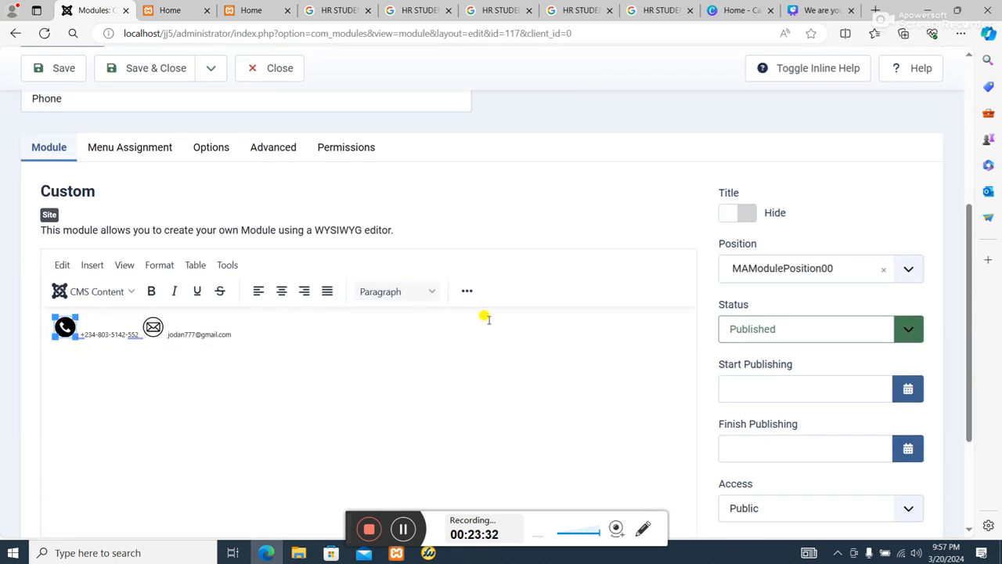
click(467, 290)
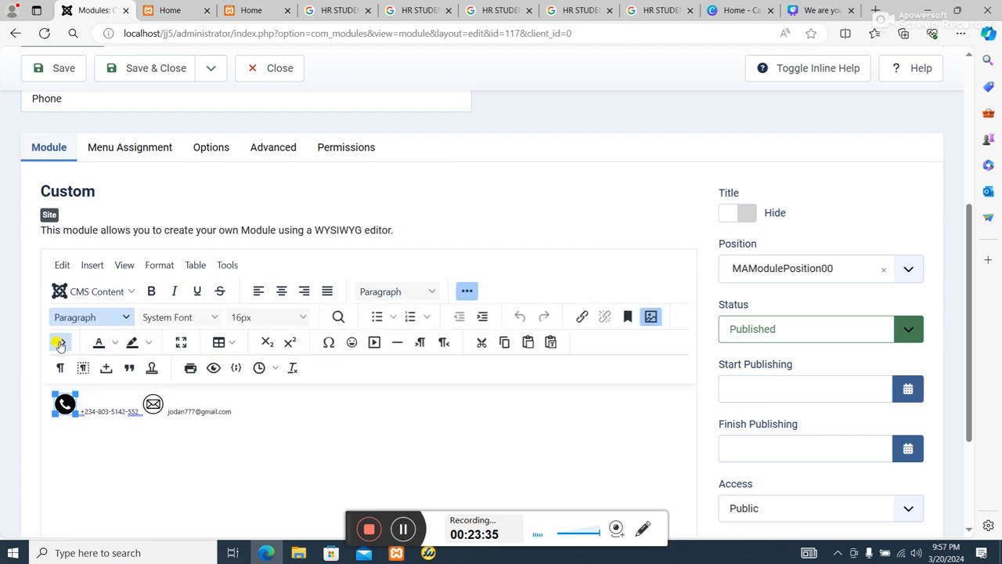
click(60, 343)
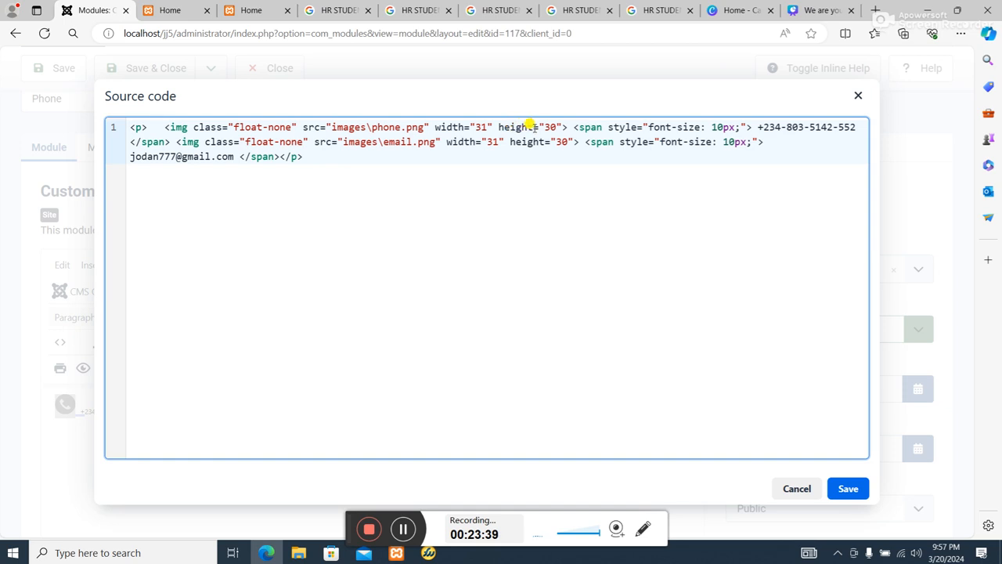
click(548, 127)
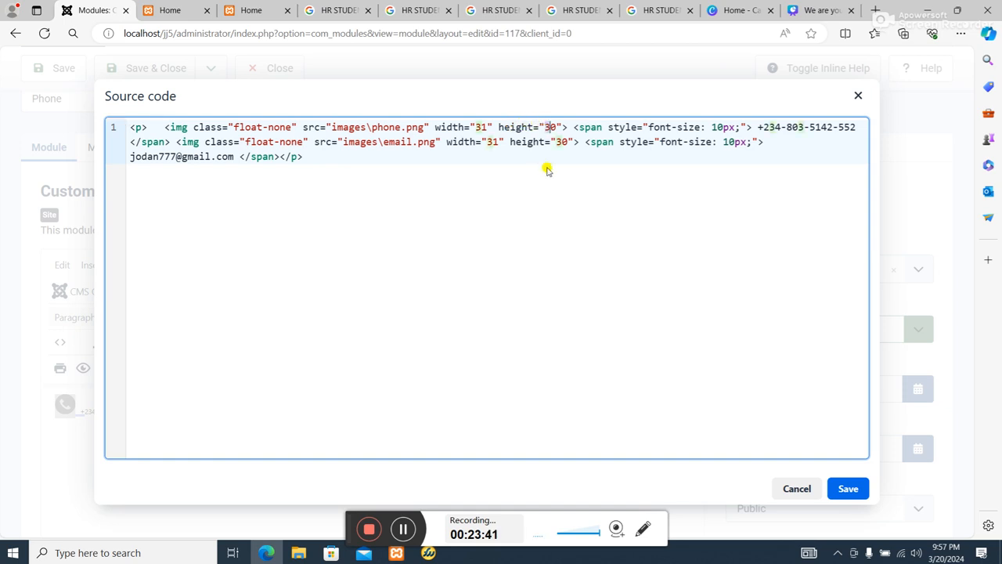
key(BackSpace)
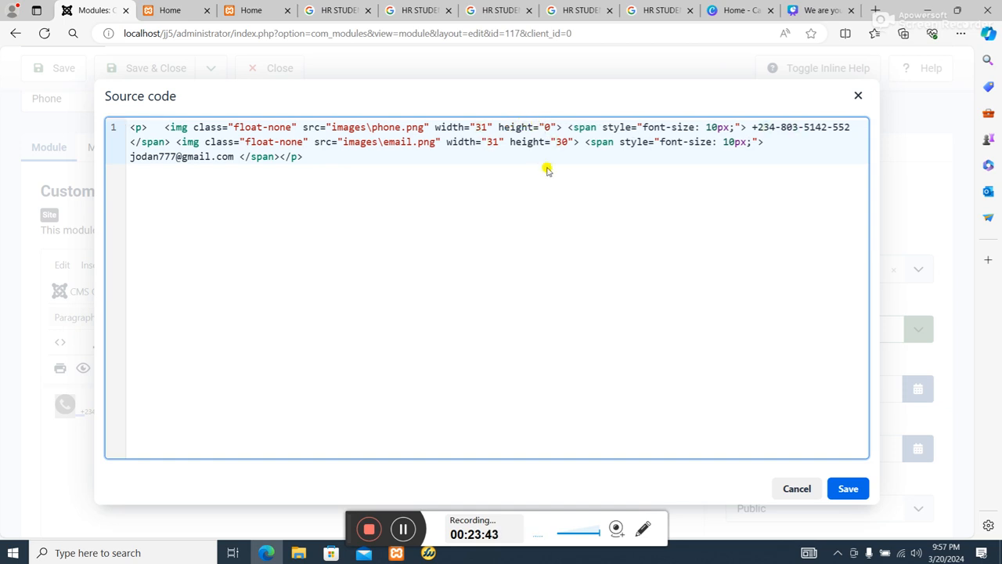
text(2)
Set the images\email.png height to 20 in the HTML source and apply the code.
click(560, 142)
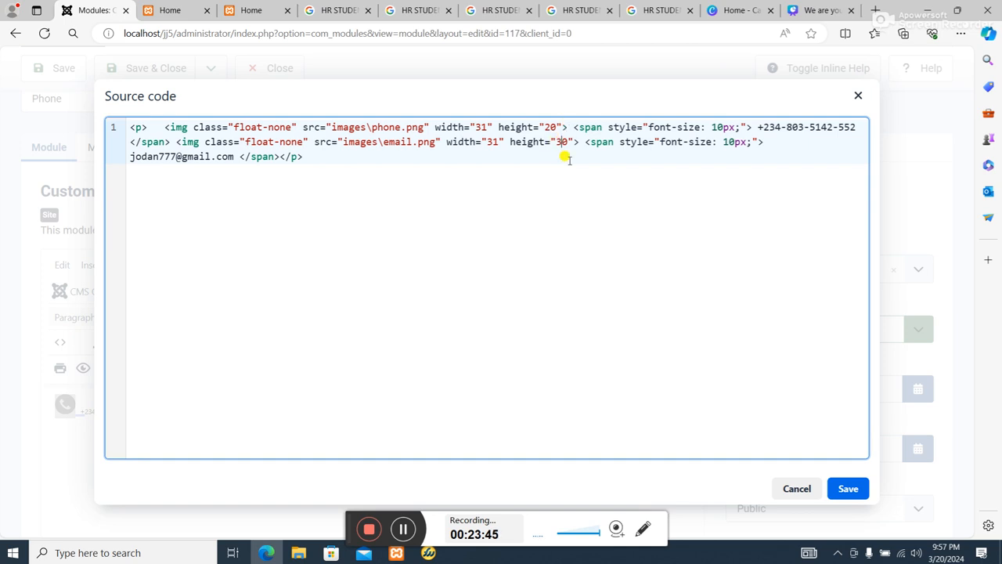
key(BackSpace)
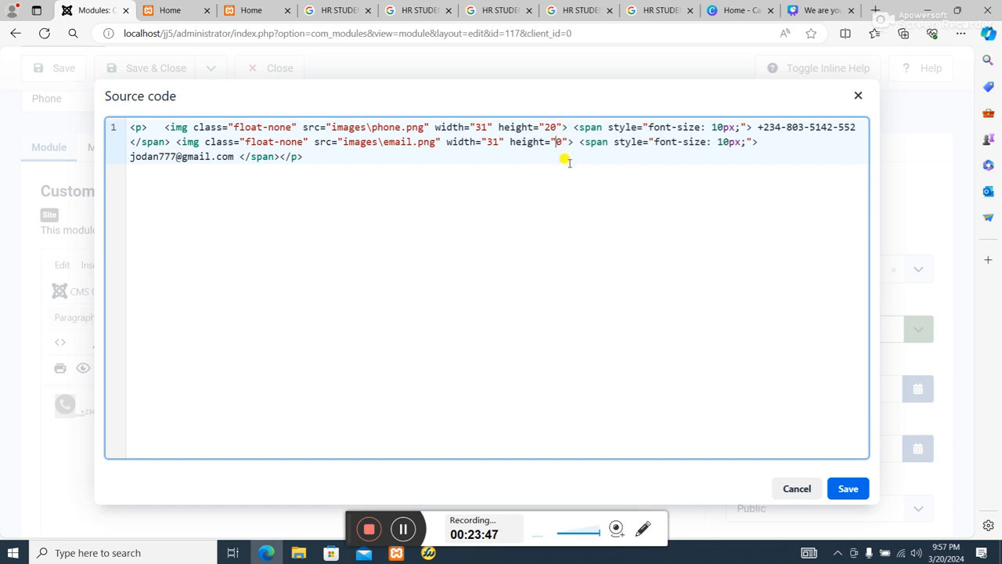
text(2)
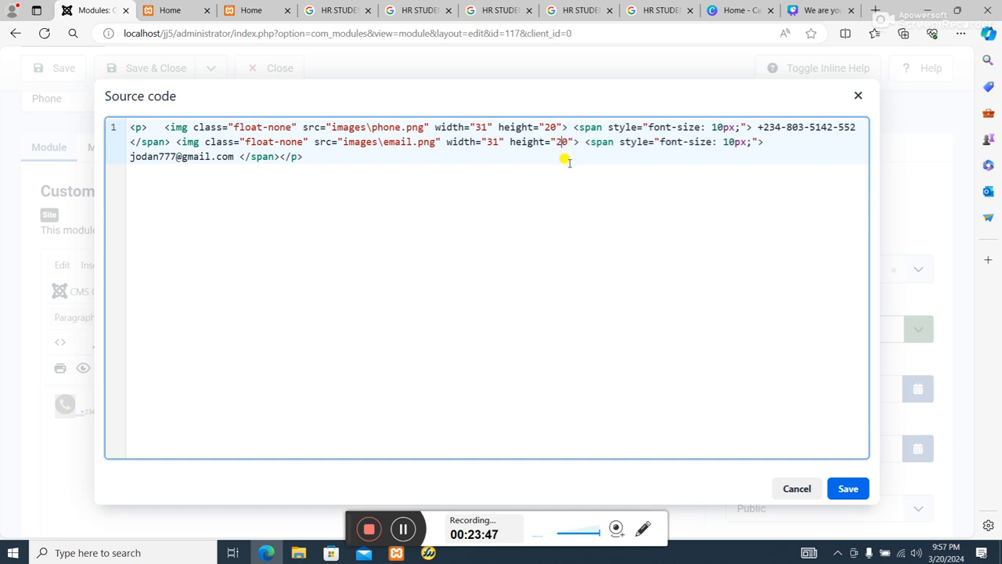
click(868, 493)
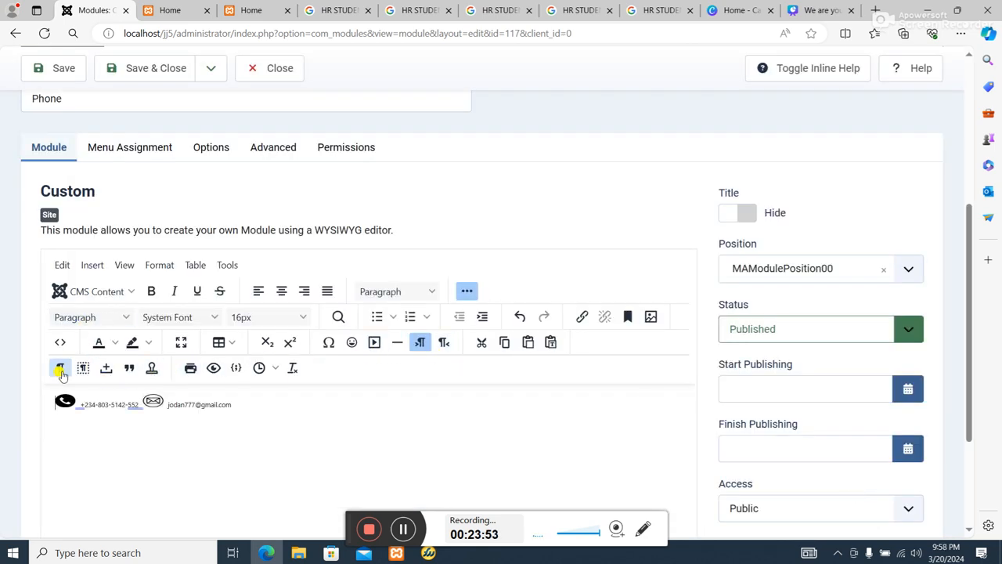
Reopen the HTML source code and set the images\phone.png width to 20.
click(60, 398)
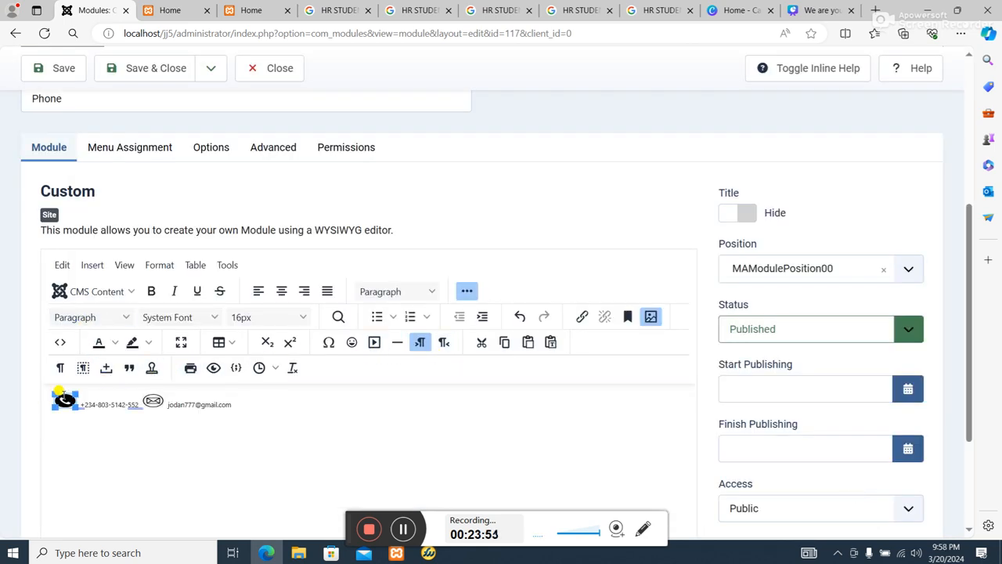
click(60, 342)
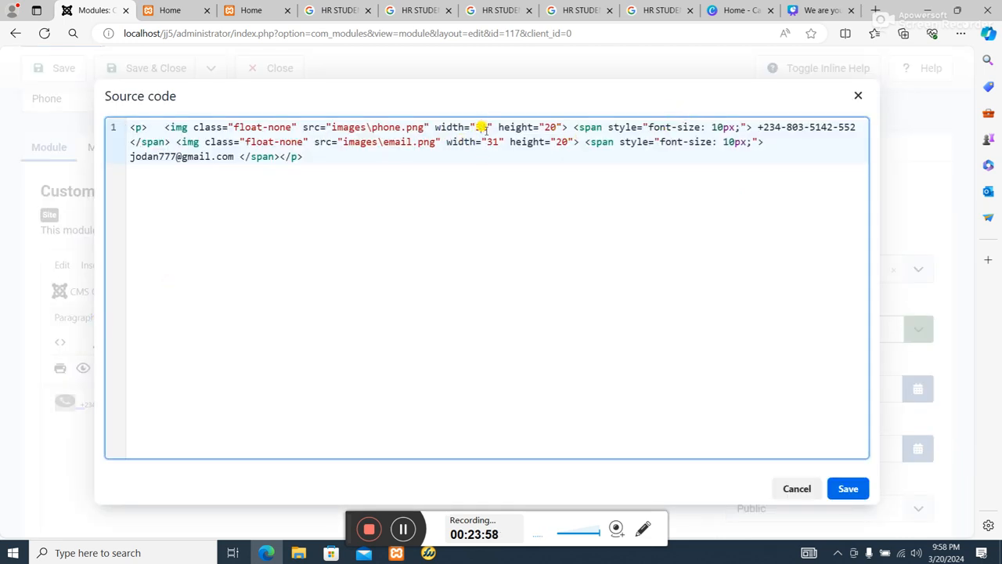
key(BackSpace)
key(BackSpace)
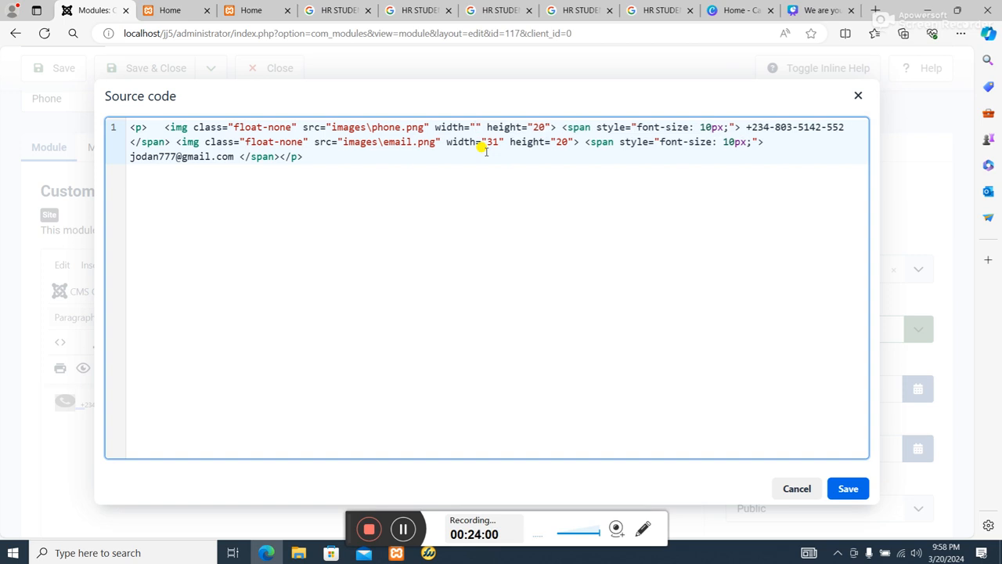
text(20)
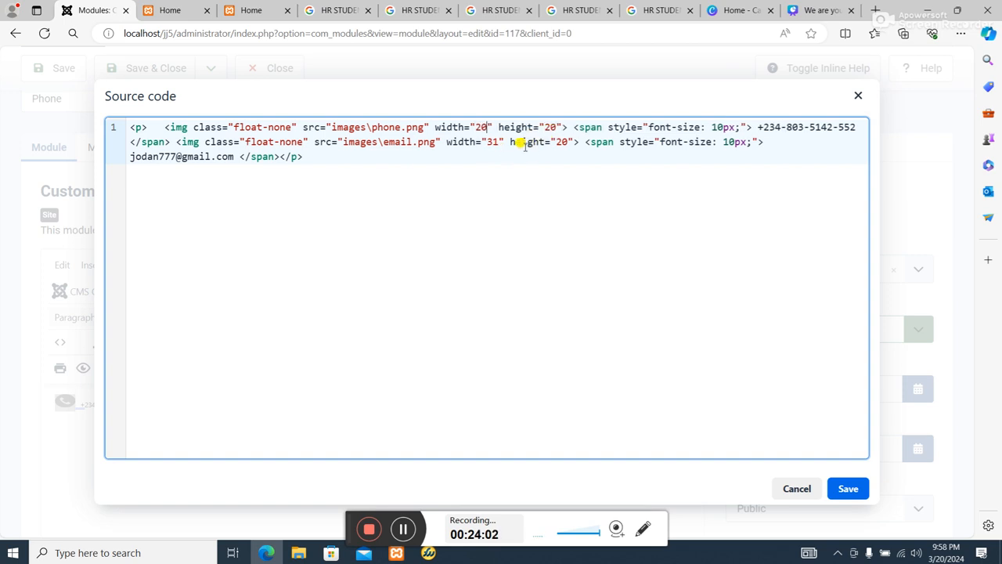
Set the images\email.png width to 20, apply the source code, and save and close the Phone module.
key(BackSpace)
key(BackSpace)
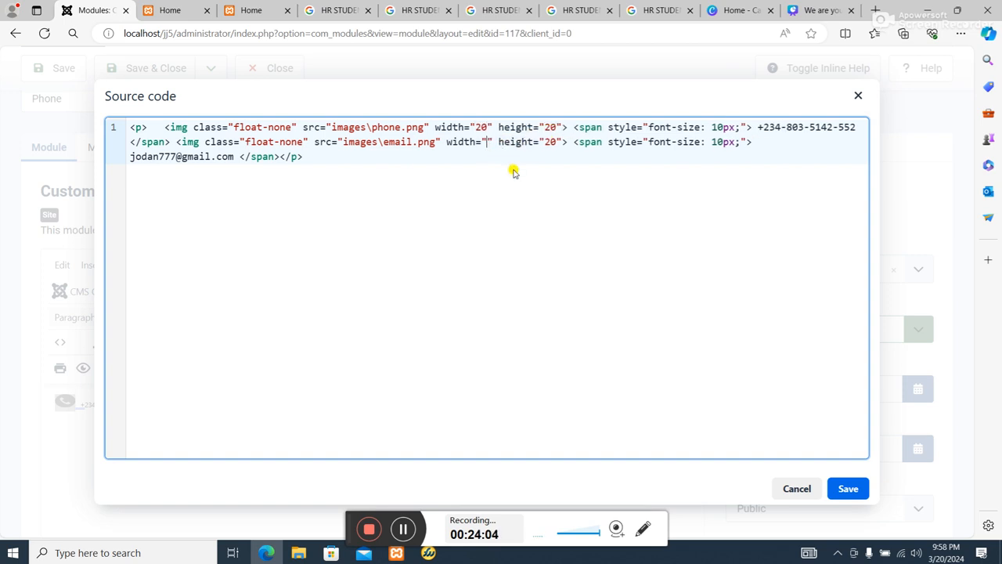
text(20)
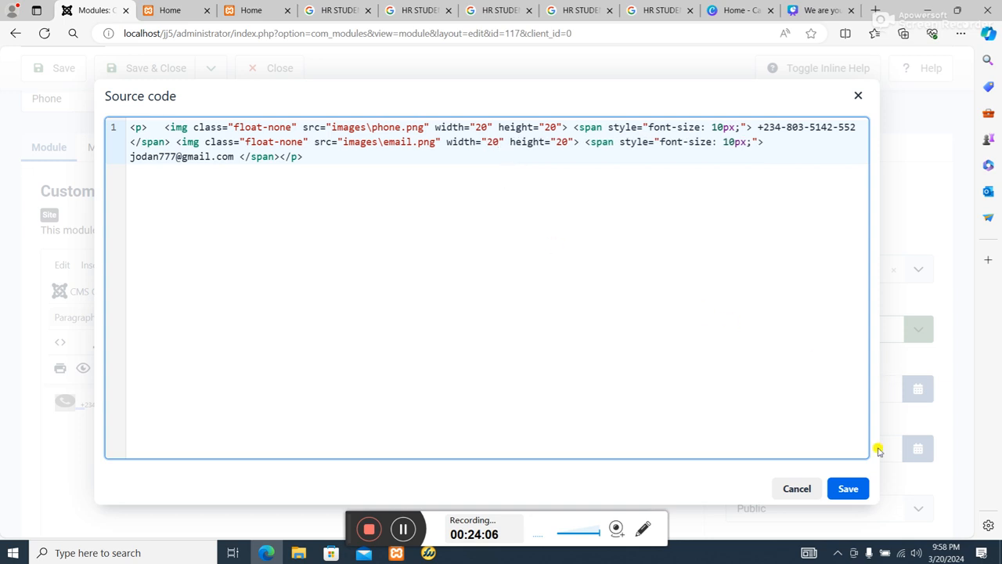
click(846, 487)
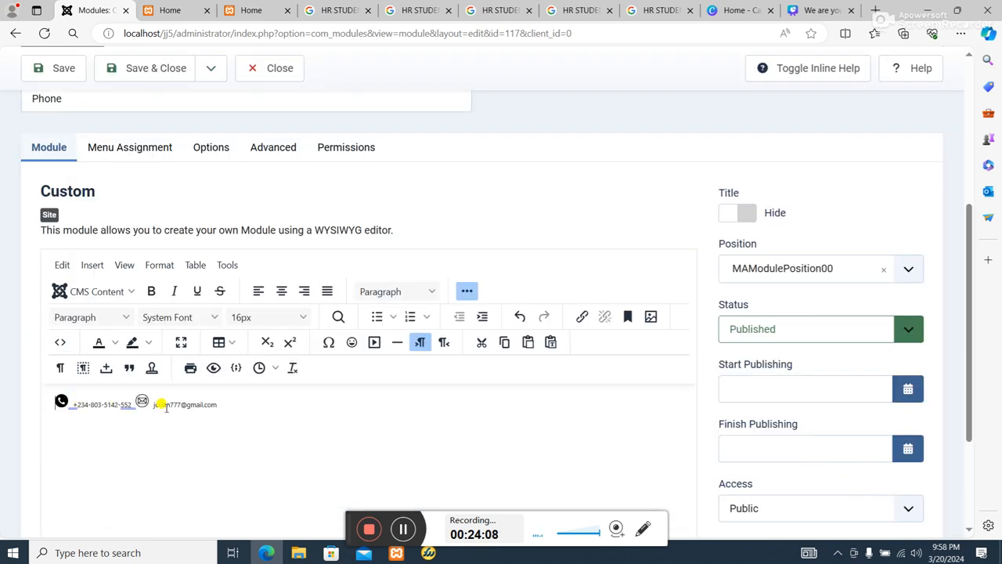
click(159, 69)
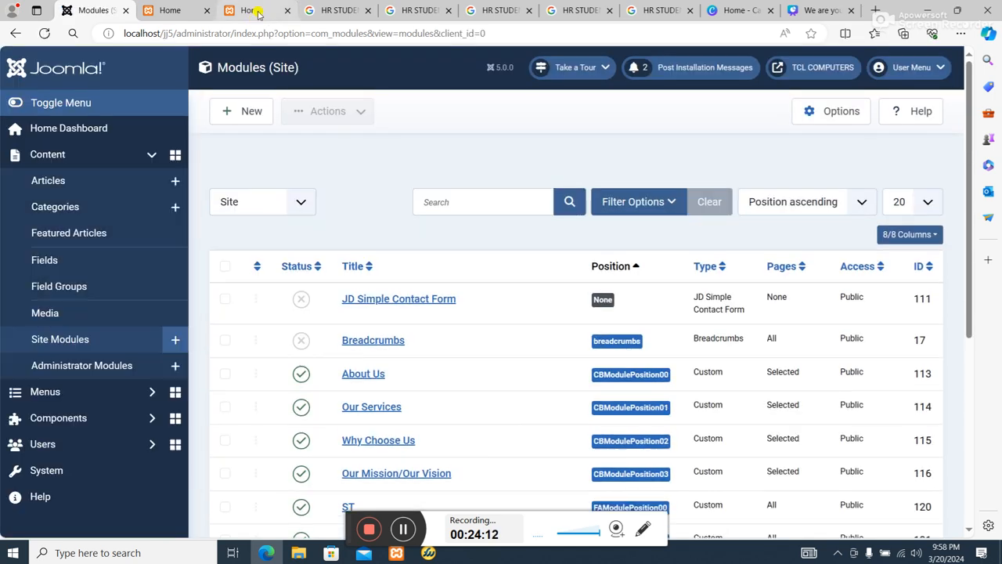
Reload the live home page and check the phone and email icon sizes in the header.
click(250, 10)
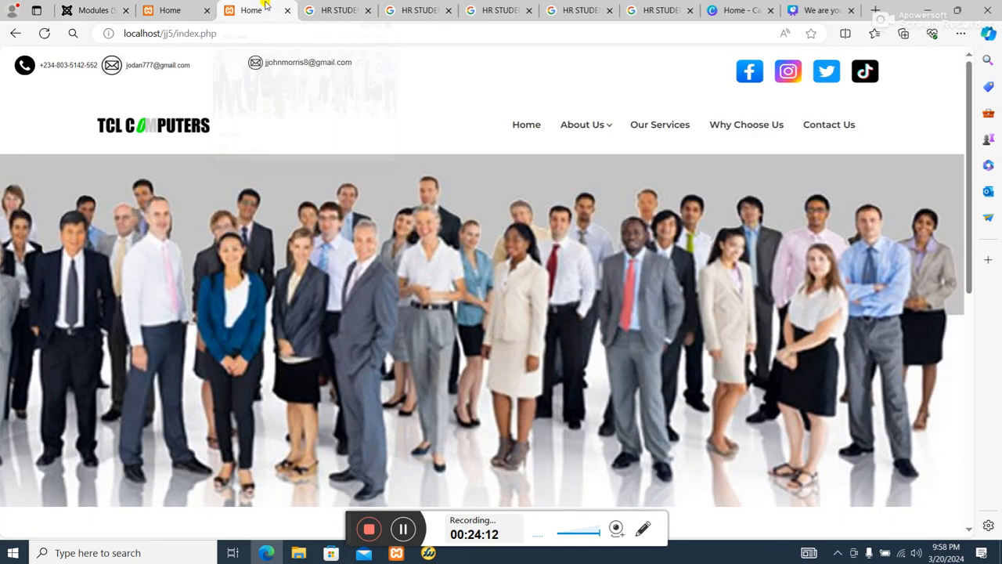
click(43, 33)
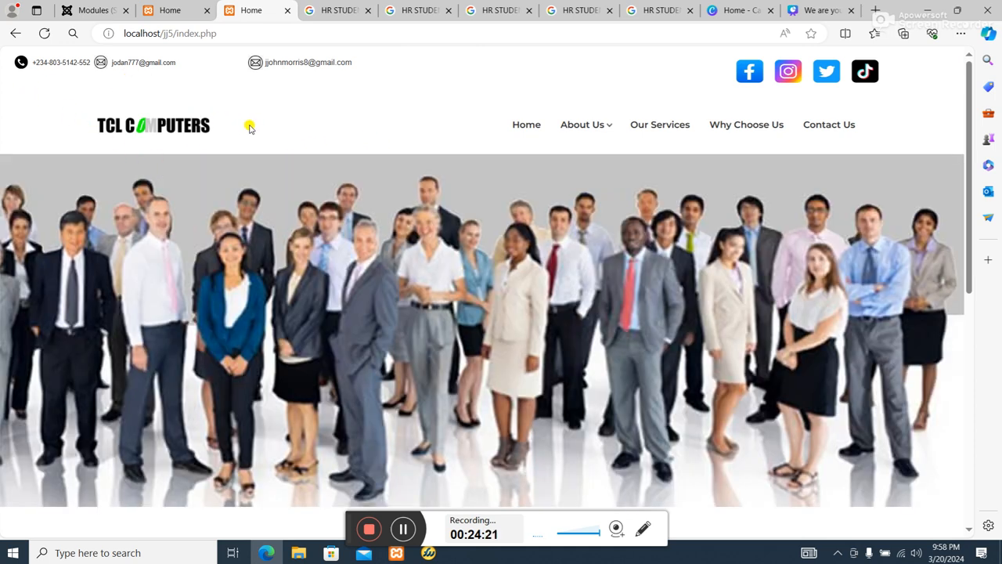
scroll(218, 165, down, 3)
scroll(220, 167, up, 3)
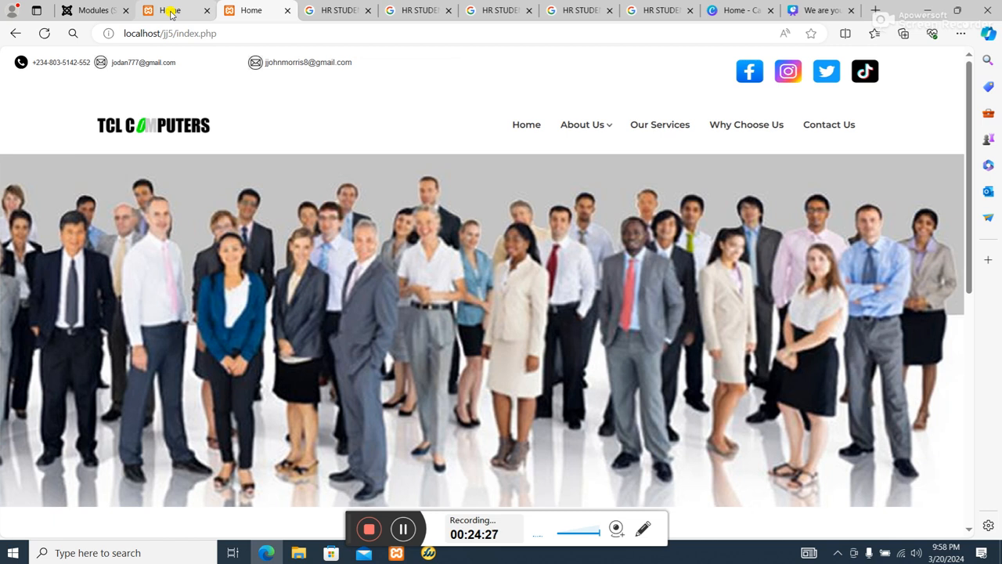
Return to the site modules list and unpublish the separate Email module in MAModulePosition01.
click(170, 13)
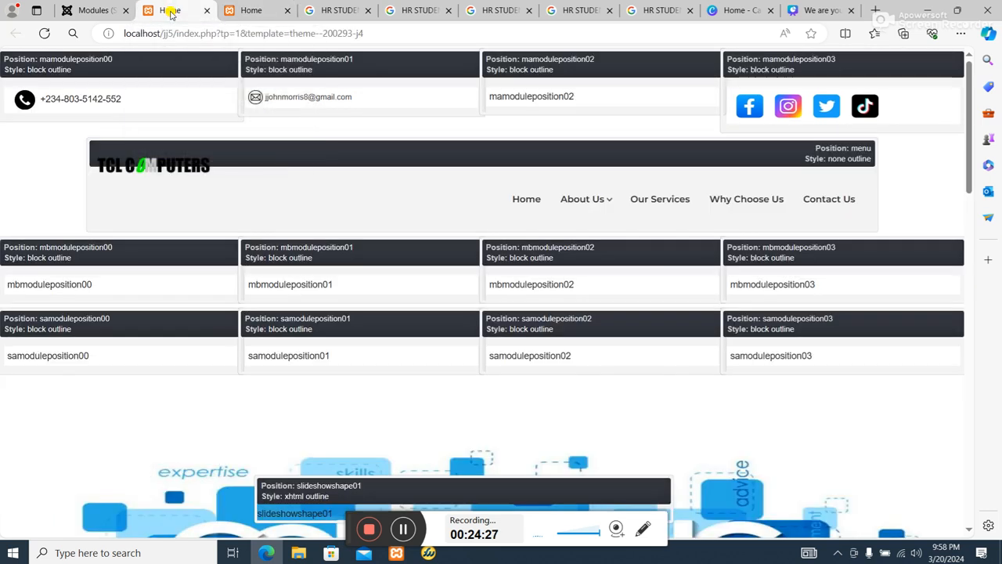
click(93, 10)
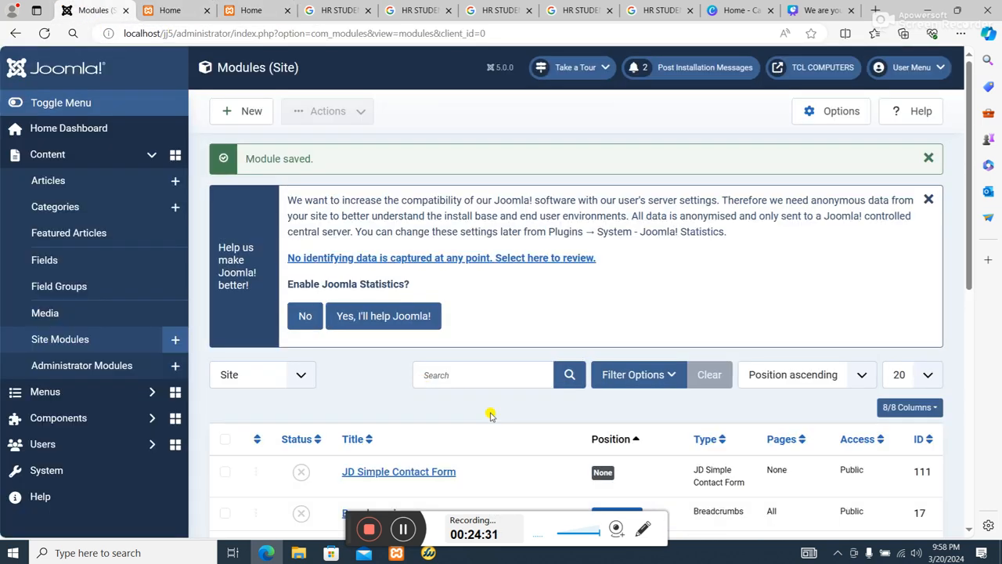
scroll(490, 413, down, 6)
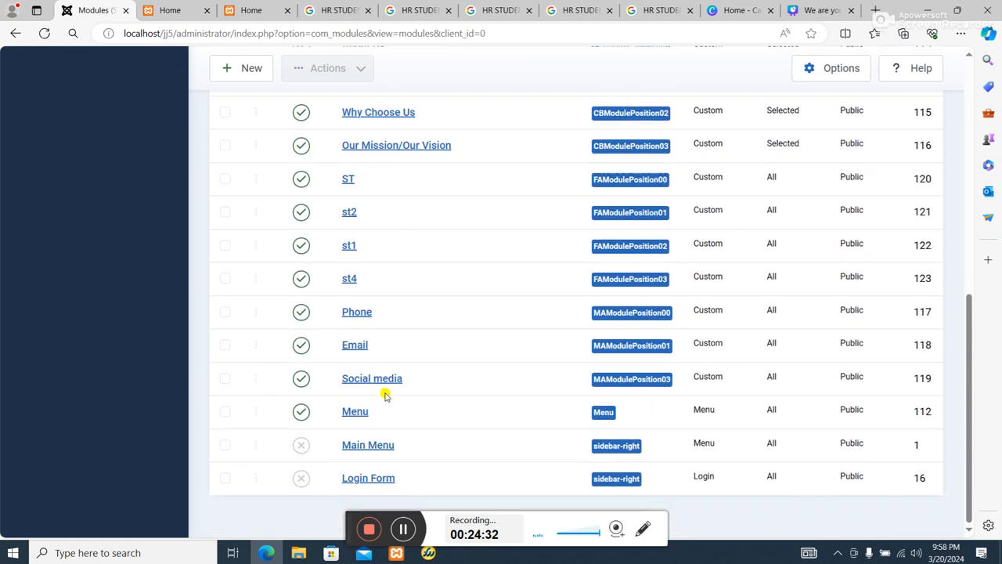
click(302, 344)
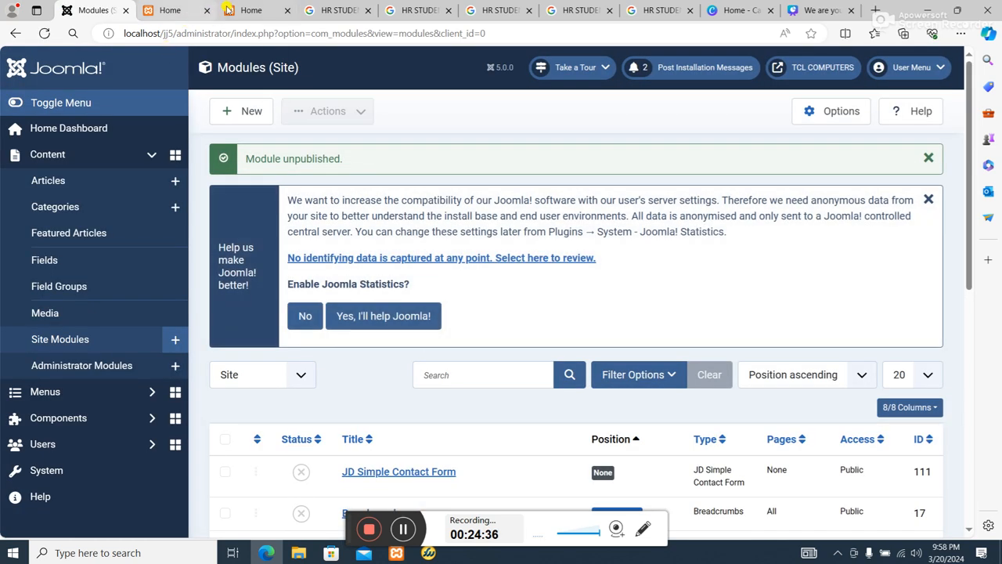
Reload the live home page and review the header, slideshow and module rows without the separate Email module.
click(229, 11)
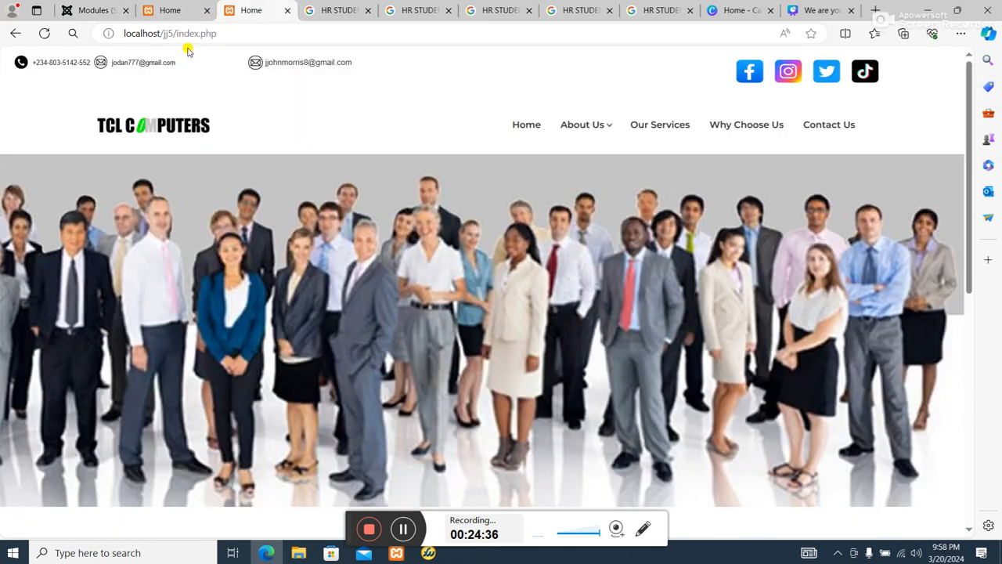
click(45, 33)
scroll(462, 232, down, 1)
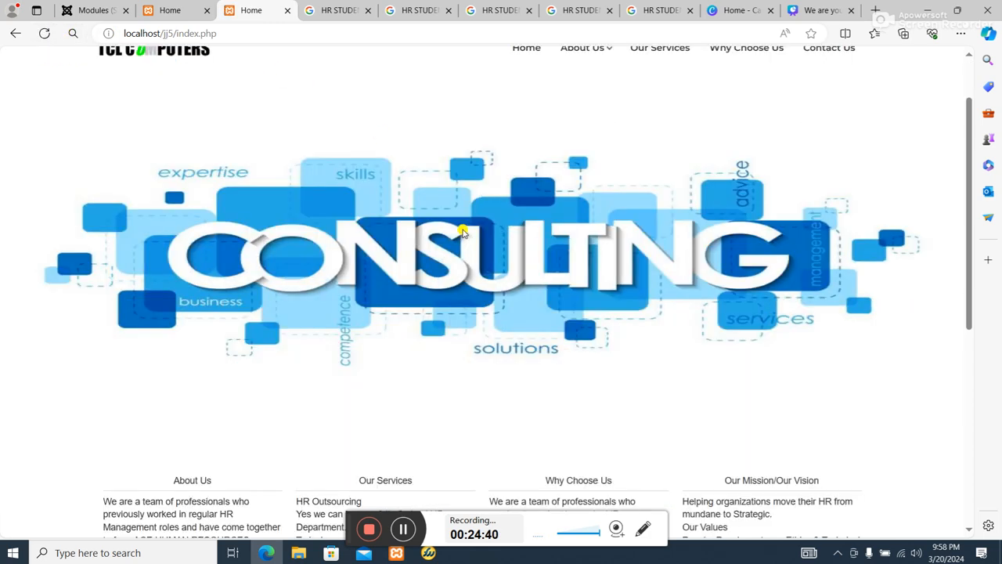
scroll(485, 266, down, 5)
scroll(543, 325, up, 6)
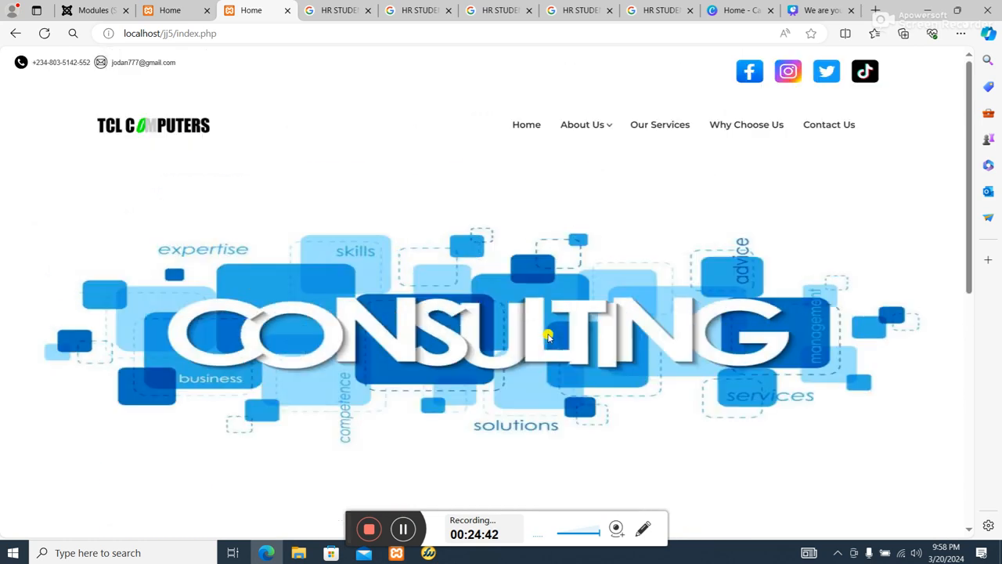
scroll(548, 335, down, 5)
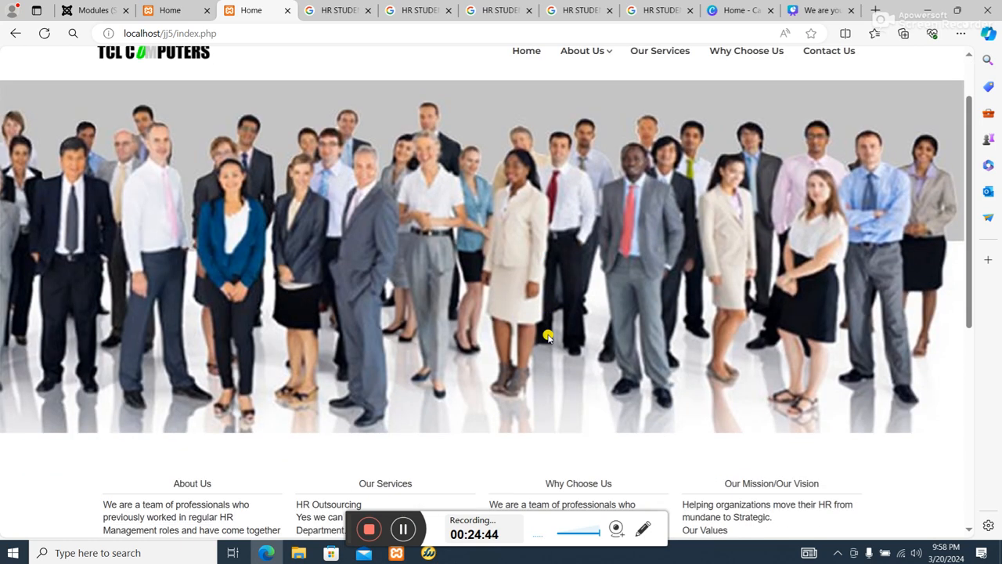
scroll(548, 338, up, 6)
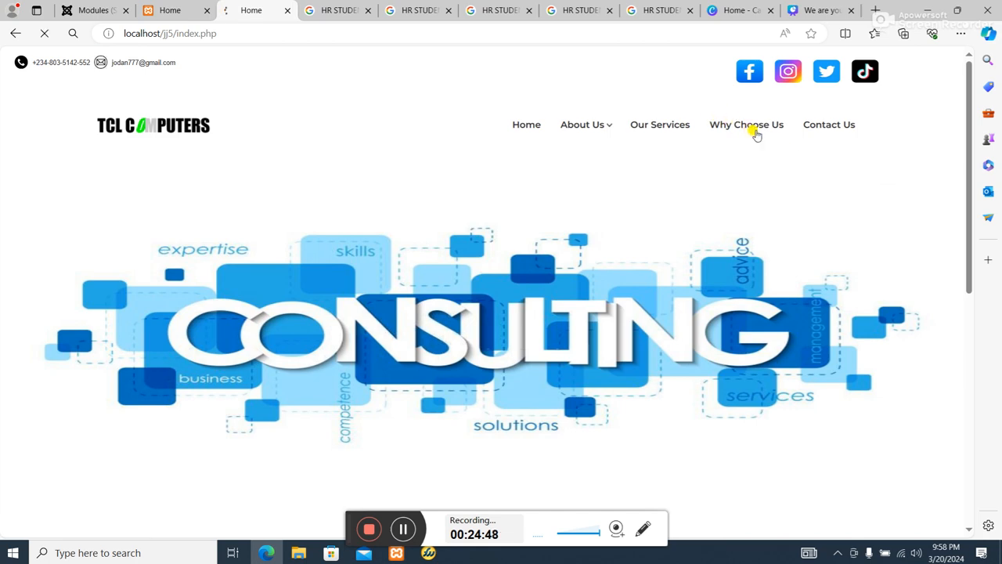
Open the site's Why Choose Us and About Us pages and review their layout and content.
click(750, 127)
scroll(757, 129, up, 3)
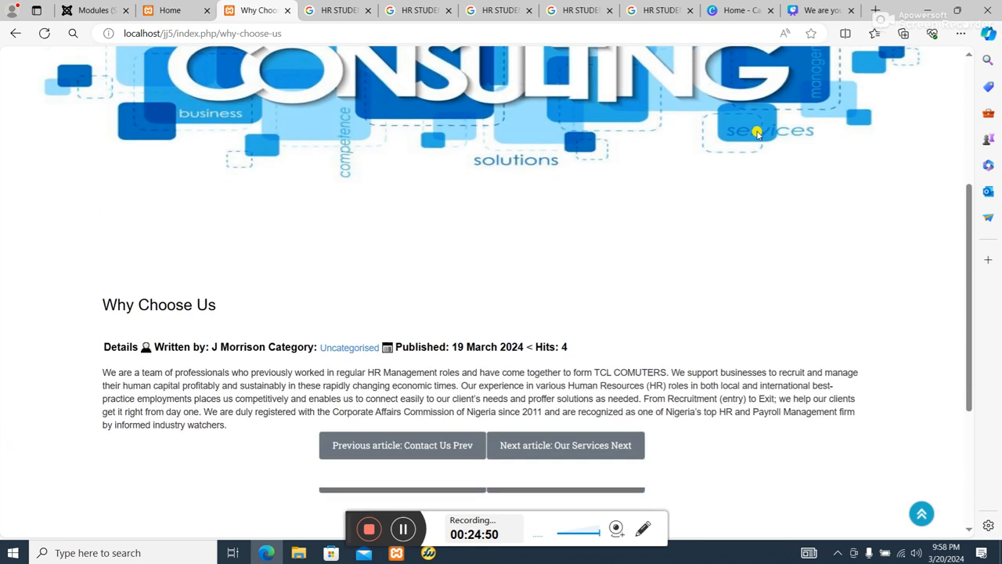
scroll(757, 131, down, 3)
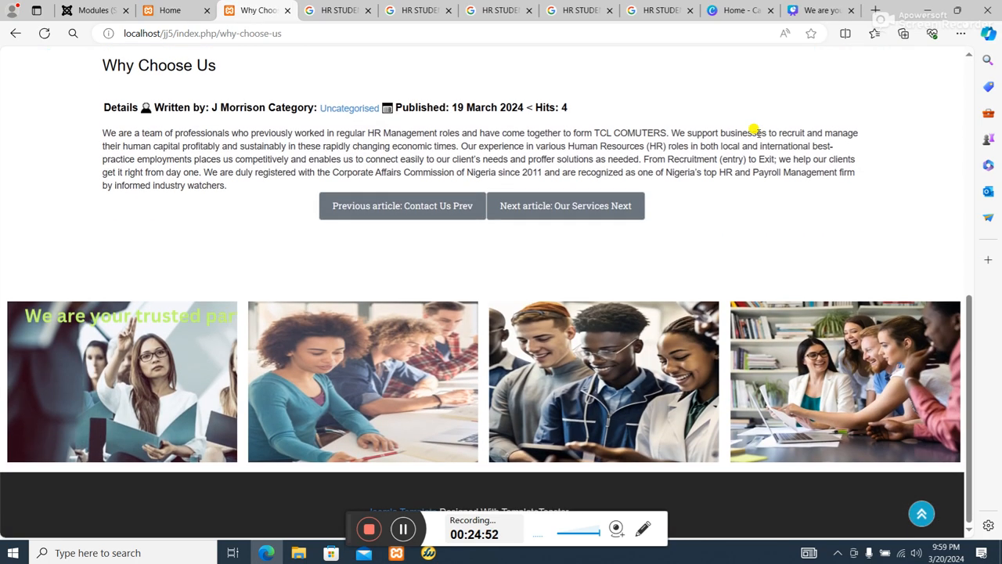
scroll(754, 129, up, 5)
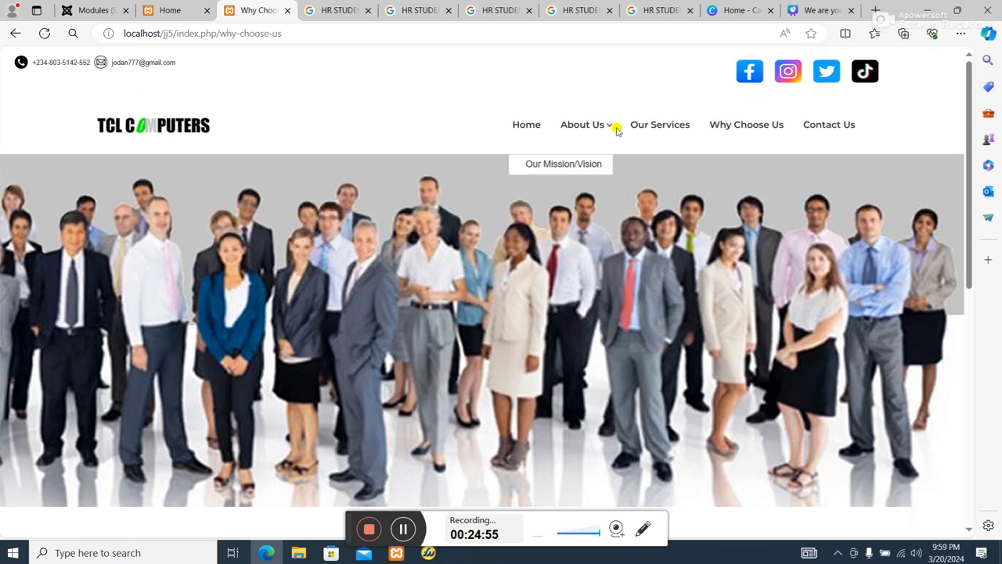
click(587, 130)
scroll(598, 149, down, 8)
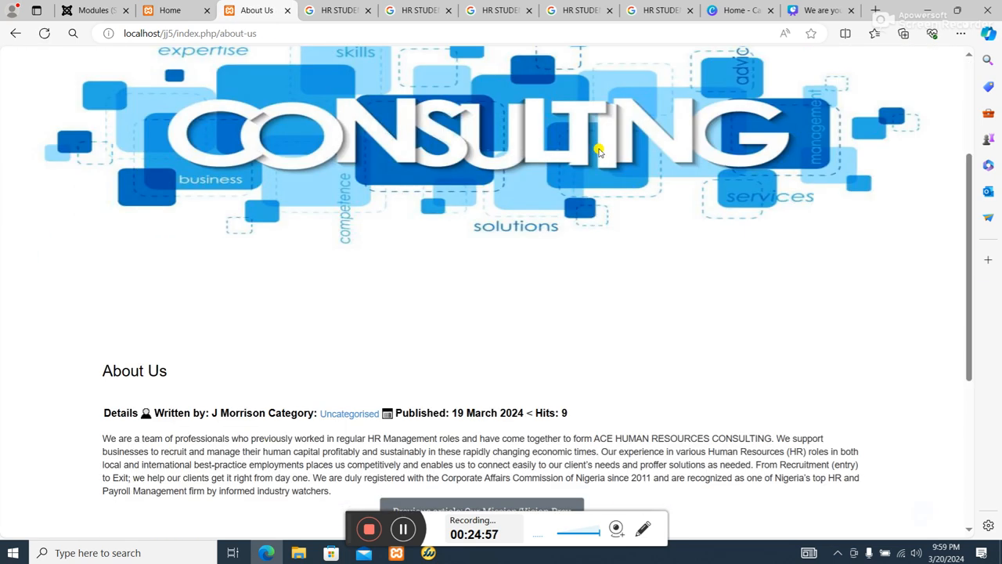